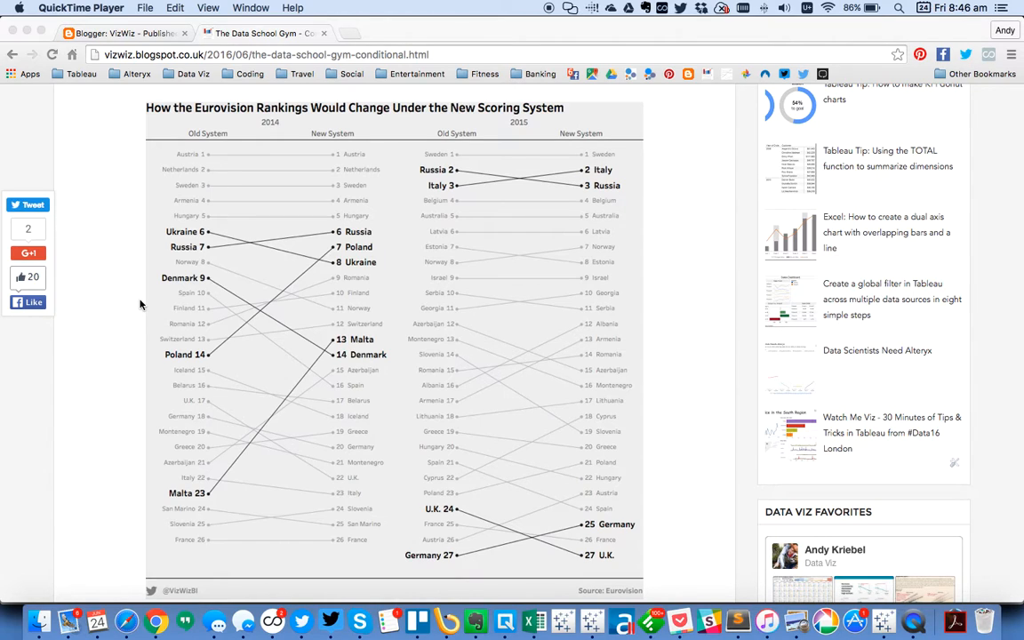
# Switch to Tableau, convert the Year dimension to discrete and place it on Columns.
pyautogui.press('super+Tab')
pyautogui.press('super+Tab')
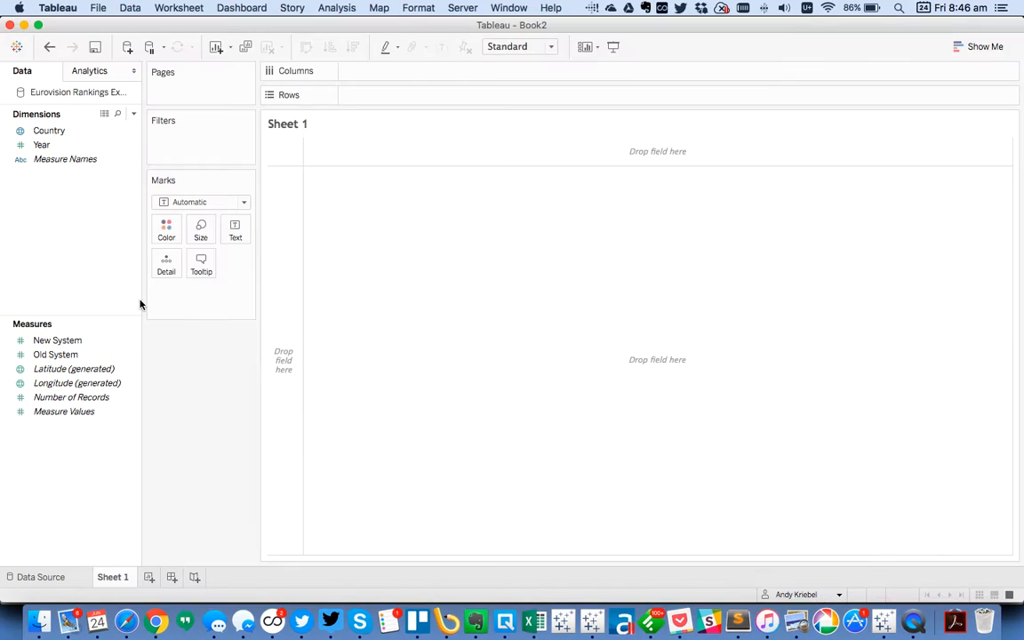
pyautogui.click(64, 148)
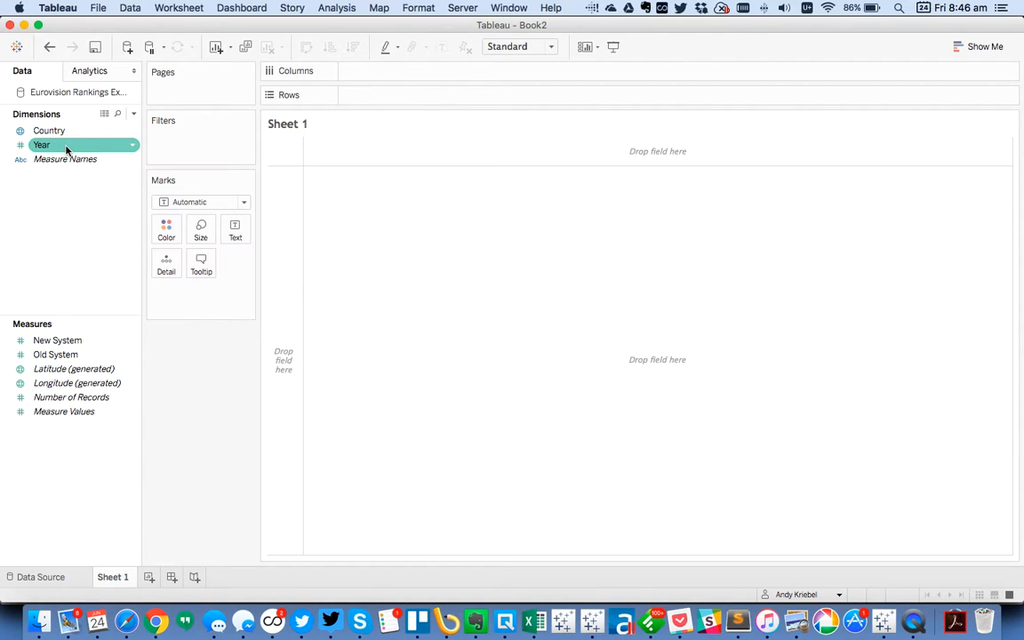
pyautogui.rightClick(66, 150)
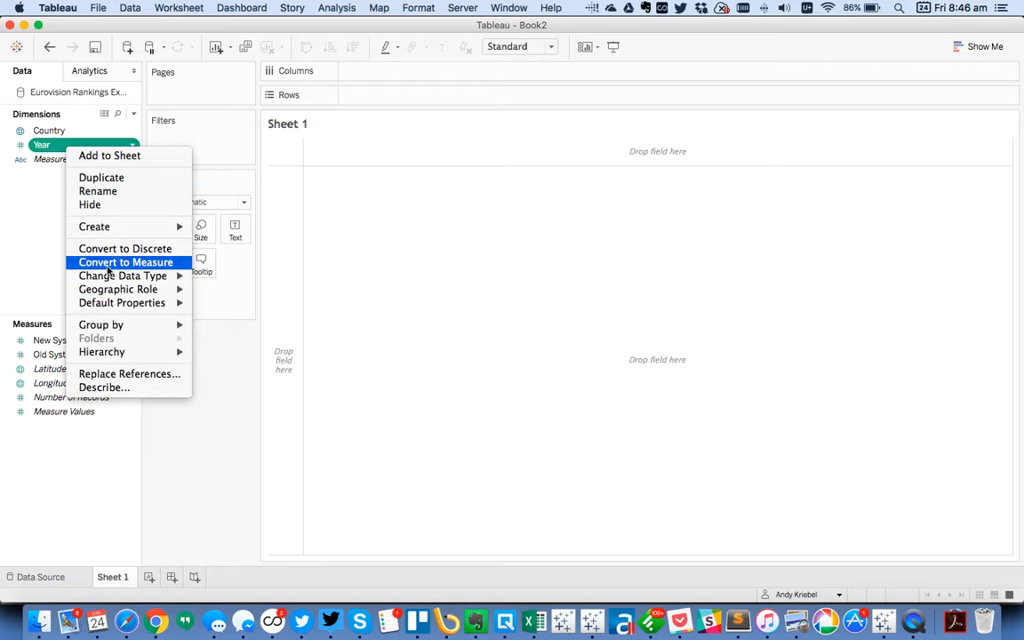
pyautogui.click(46, 235)
pyautogui.click(52, 147)
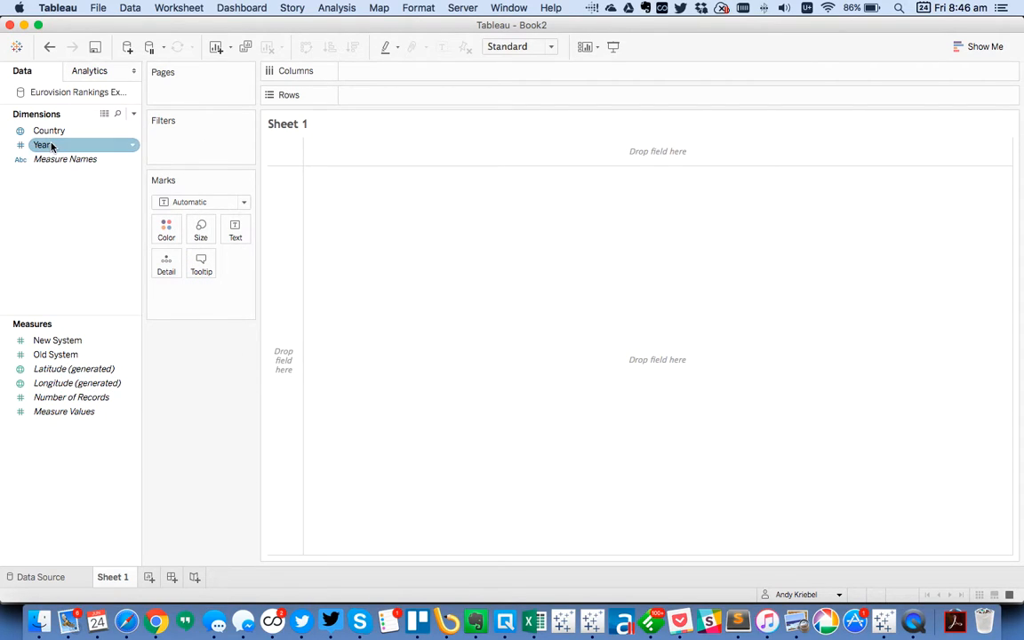
pyautogui.moveTo(52, 147); pyautogui.dragTo(417, 71)
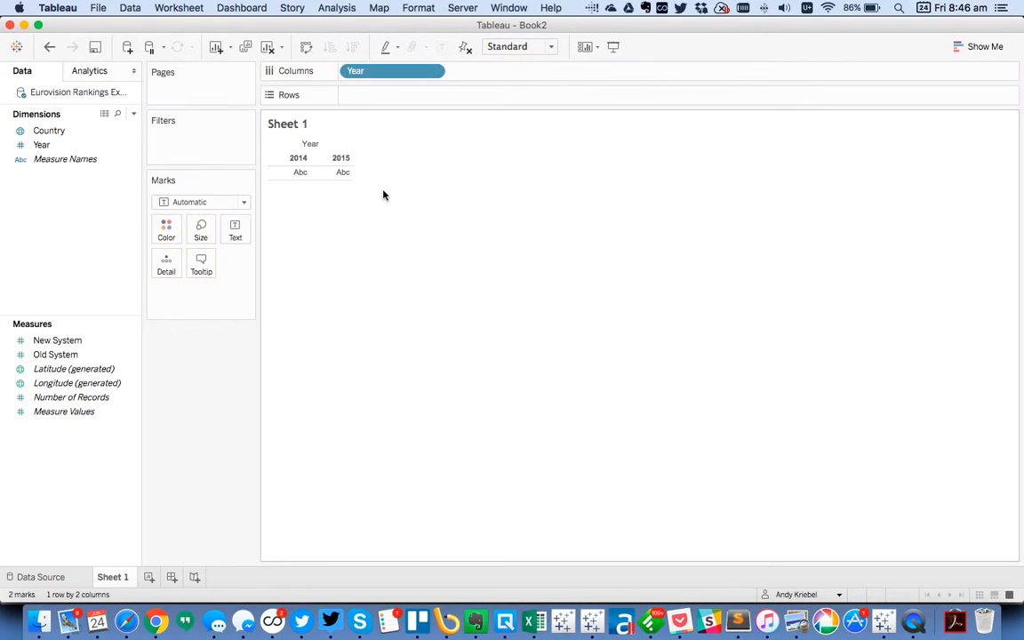
# Add Country as detail and plot New System and Old System as Measure Values on Rows, split by Measure Names on Columns.
pyautogui.click(55, 342)
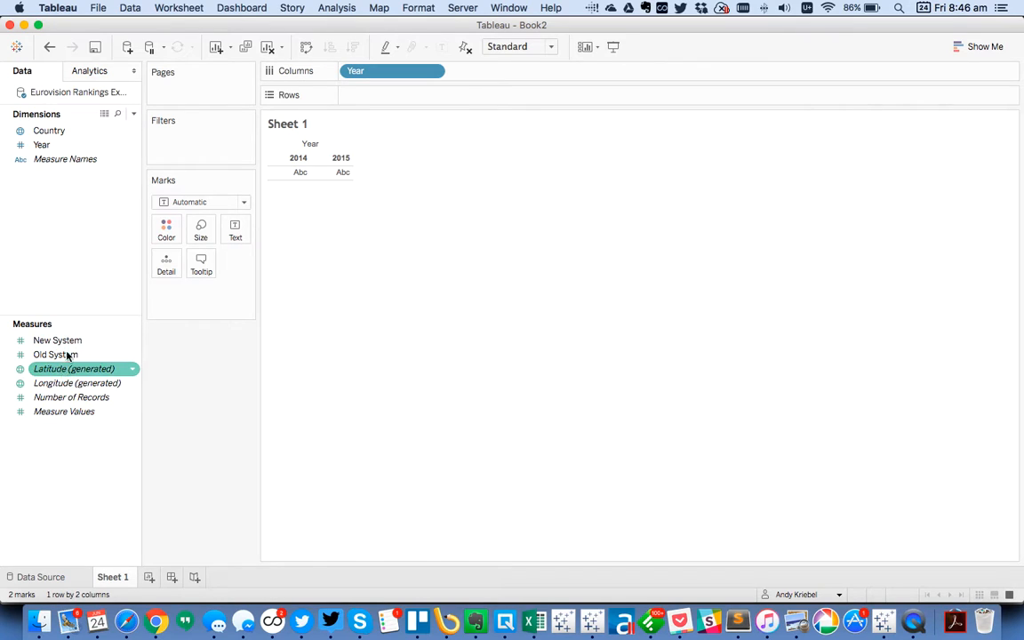
pyautogui.moveTo(55, 132); pyautogui.dragTo(161, 265)
pyautogui.moveTo(62, 345); pyautogui.dragTo(265, 262)
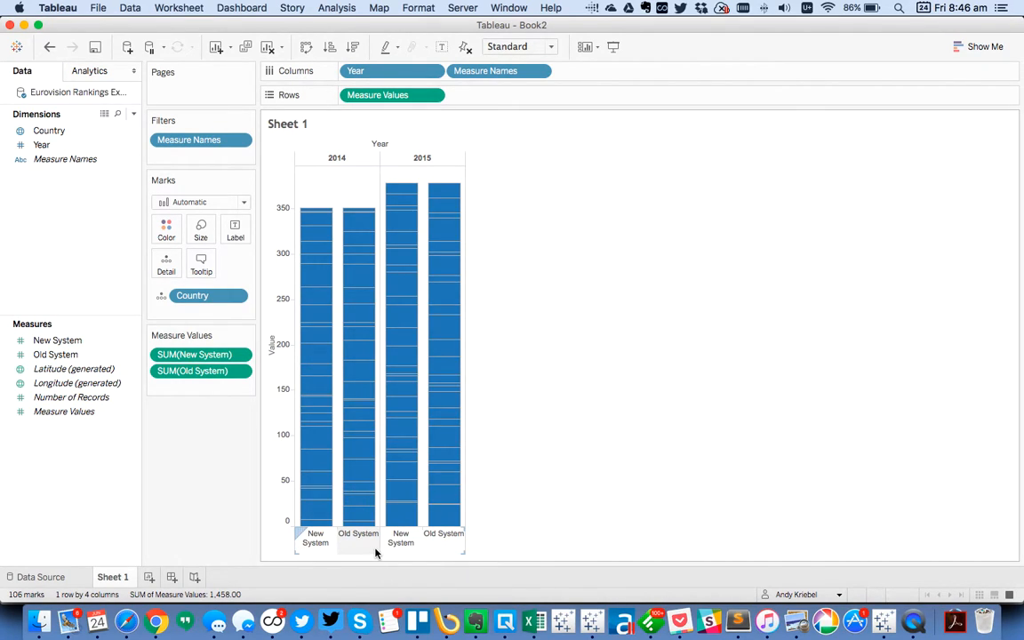
# Order Old System before New System in the measure values and change the mark type to Line.
pyautogui.moveTo(204, 355); pyautogui.dragTo(208, 391)
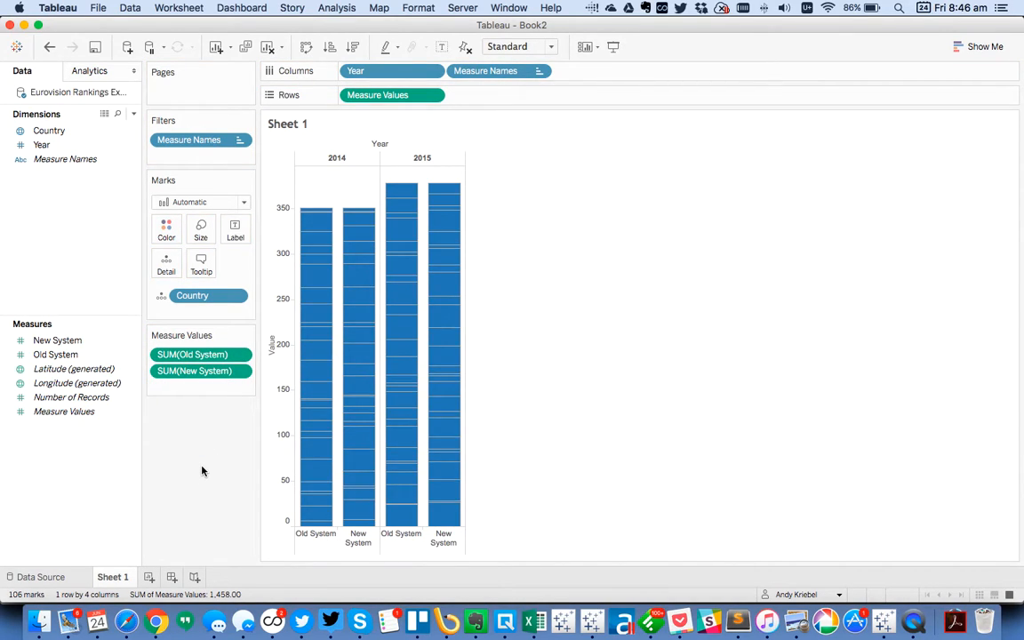
pyautogui.click(243, 206)
pyautogui.click(208, 252)
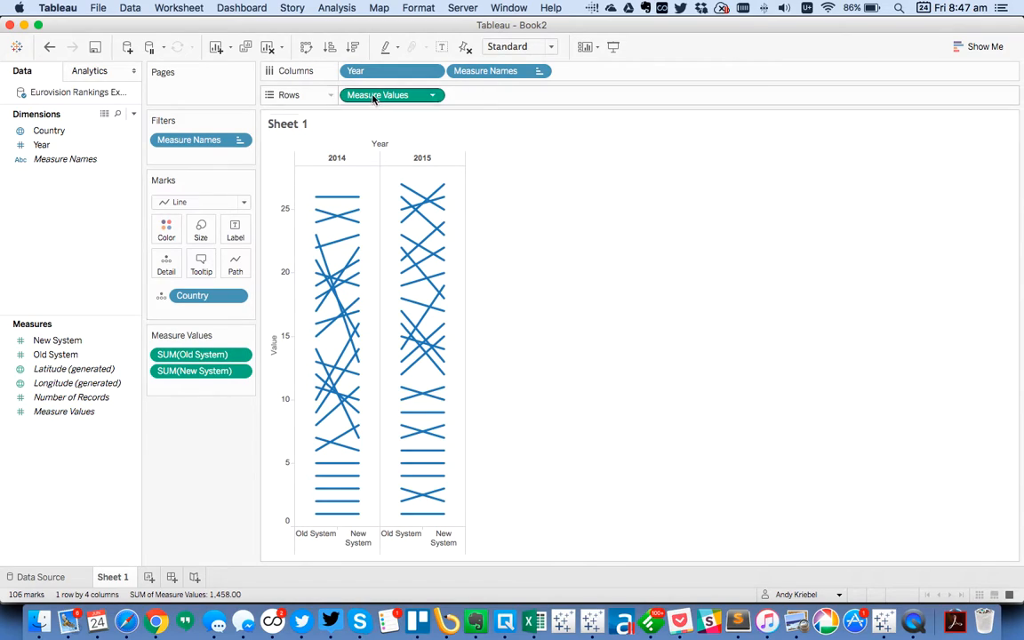
# Hide the field labels for columns and turn off showing the innermost column level at the bottom of the view.
pyautogui.rightClick(380, 144)
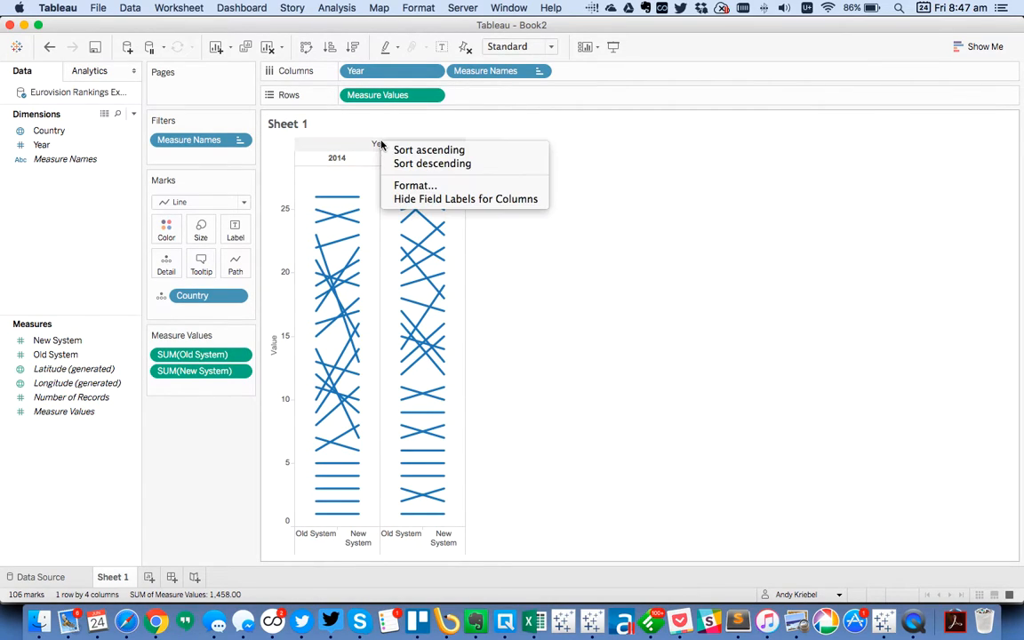
pyautogui.click(423, 200)
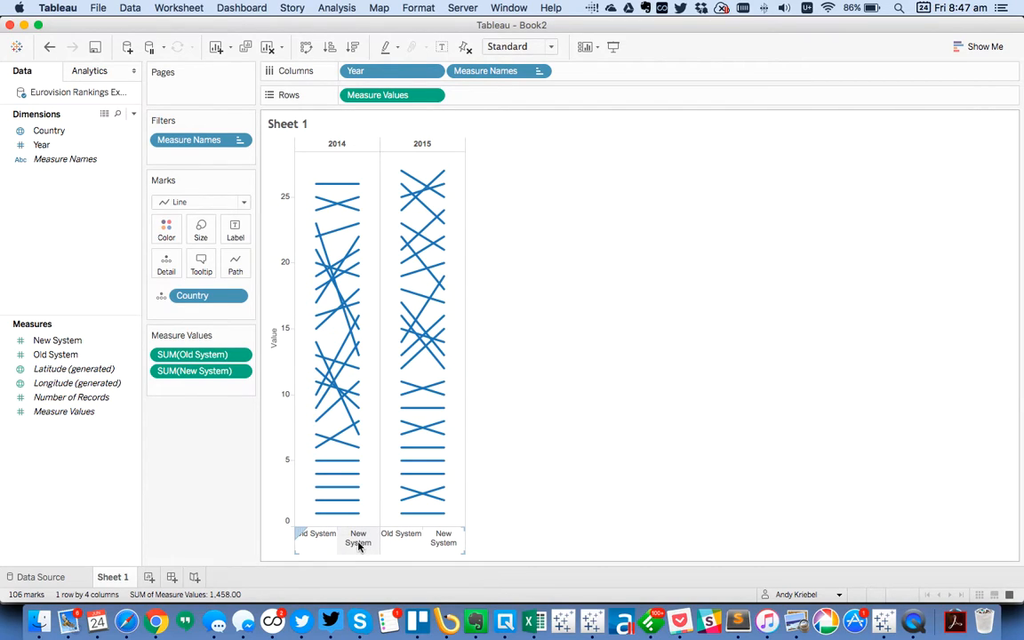
pyautogui.click(339, 8)
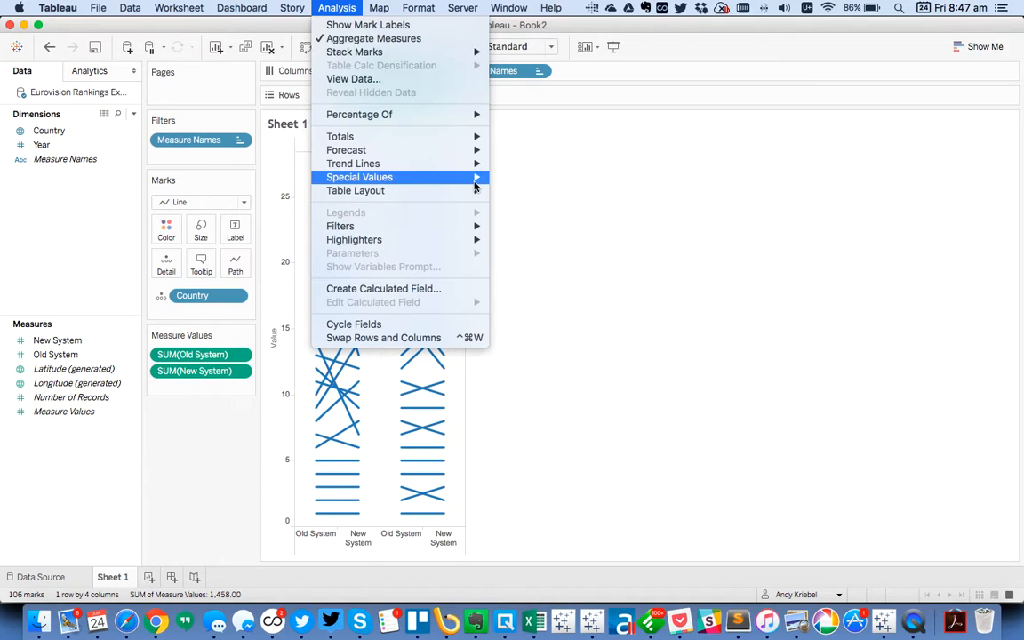
pyautogui.moveTo(473, 192)
pyautogui.click(566, 255)
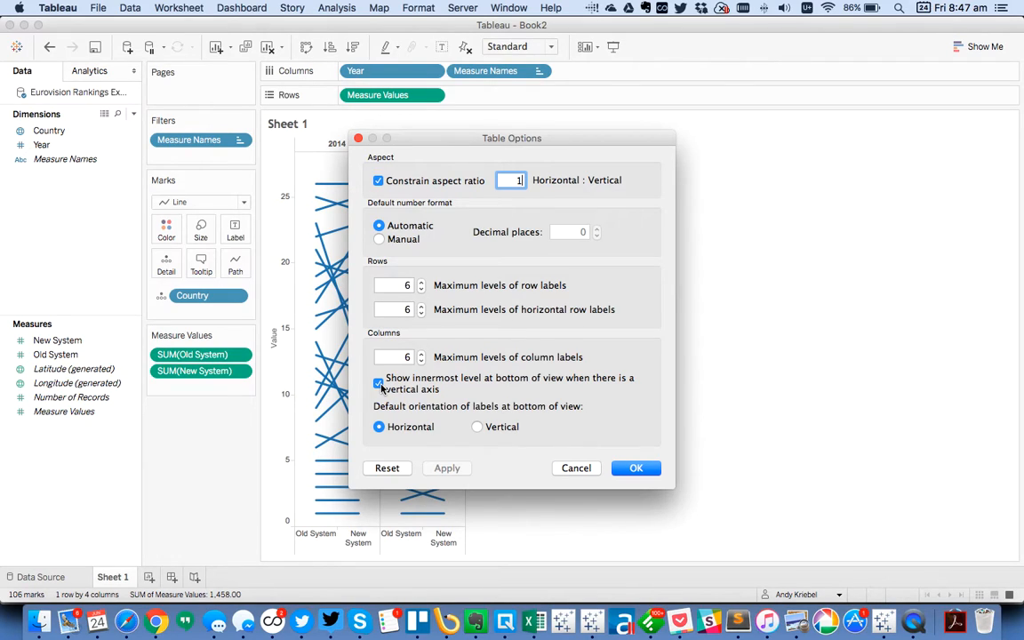
pyautogui.click(378, 383)
pyautogui.click(636, 471)
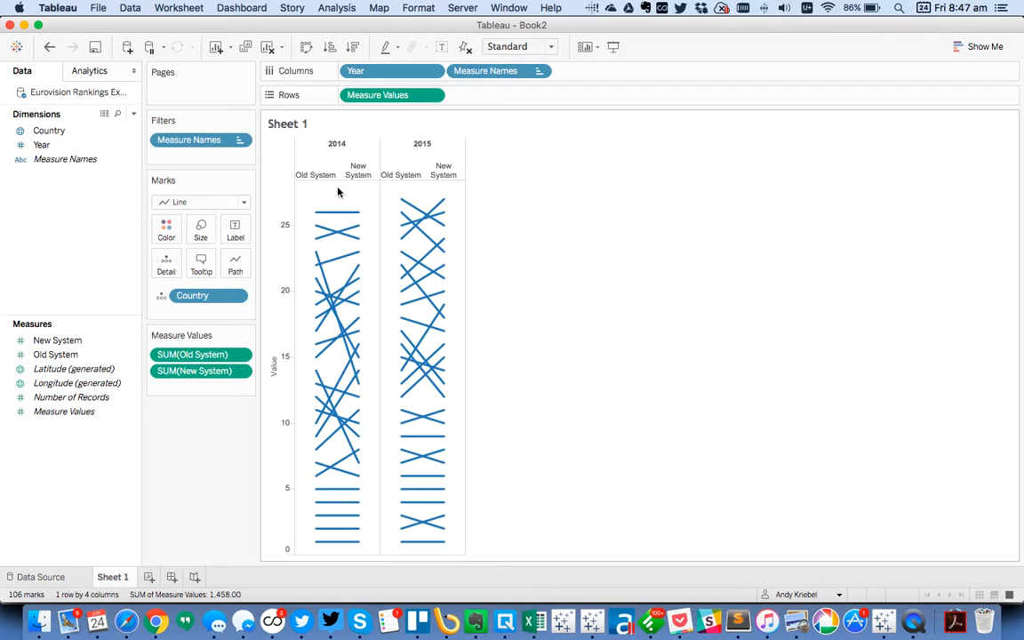
# Widen the chart's columns until the Old System and New System headers each fit on one line.
pyautogui.press('ctrl+super+Right')
pyautogui.press('ctrl+super+Right')
pyautogui.press('ctrl+super+Right')
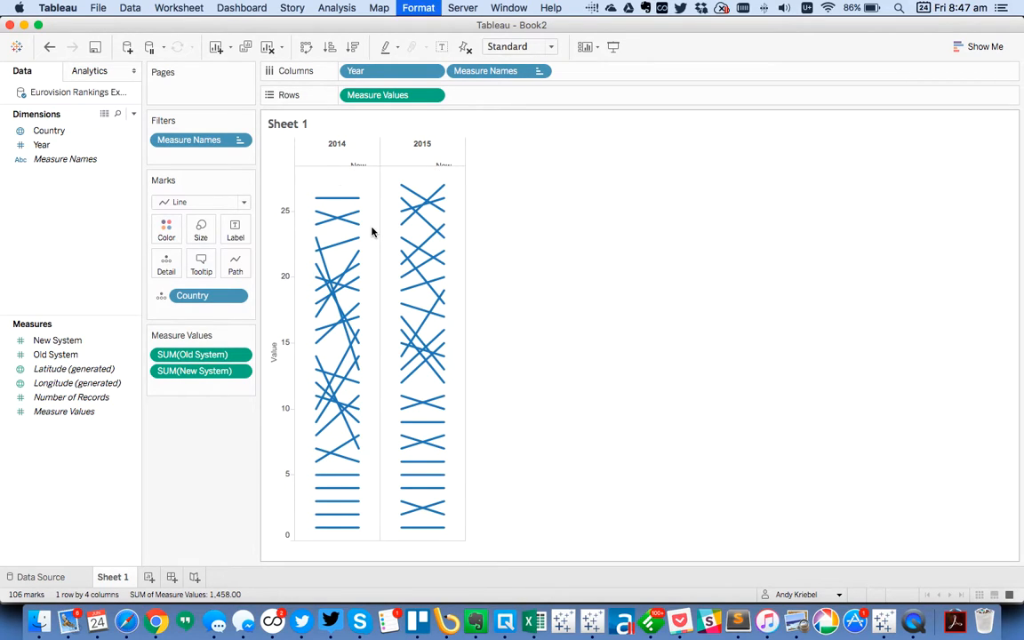
pyautogui.press('ctrl+super+Right')
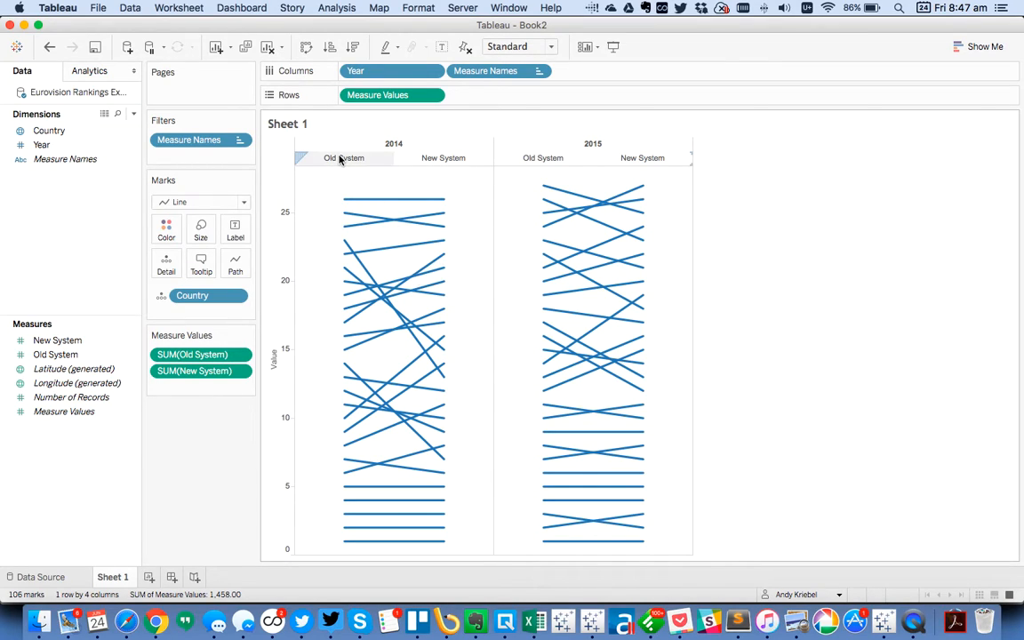
# Set the font for the whole workbook to Tableau Regular.
pyautogui.click(417, 8)
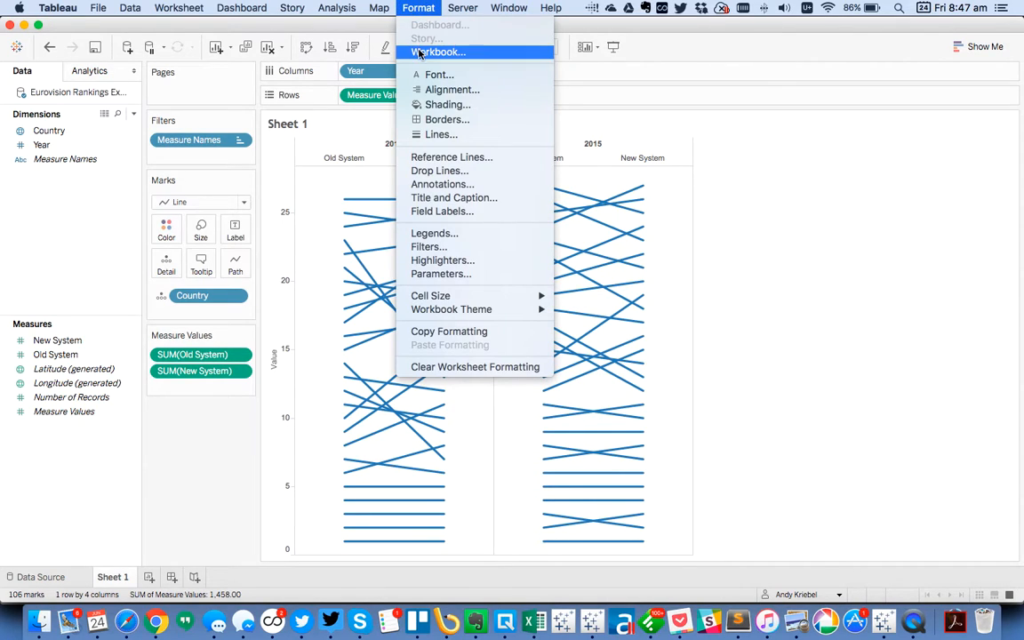
pyautogui.click(418, 49)
pyautogui.click(45, 120)
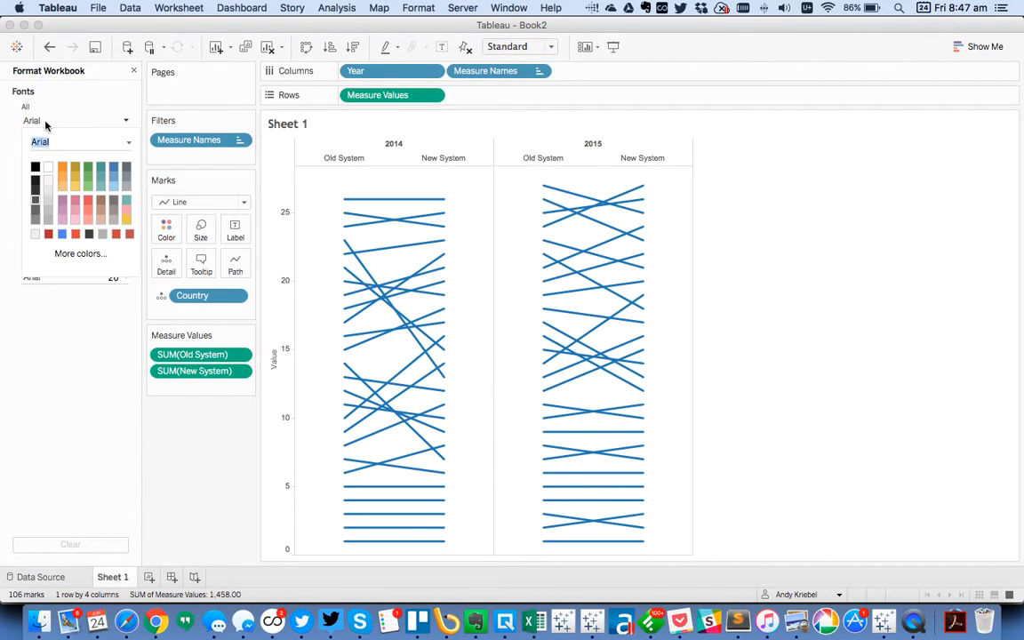
pyautogui.click(130, 144)
pyautogui.scroll(-20, 105, 295)
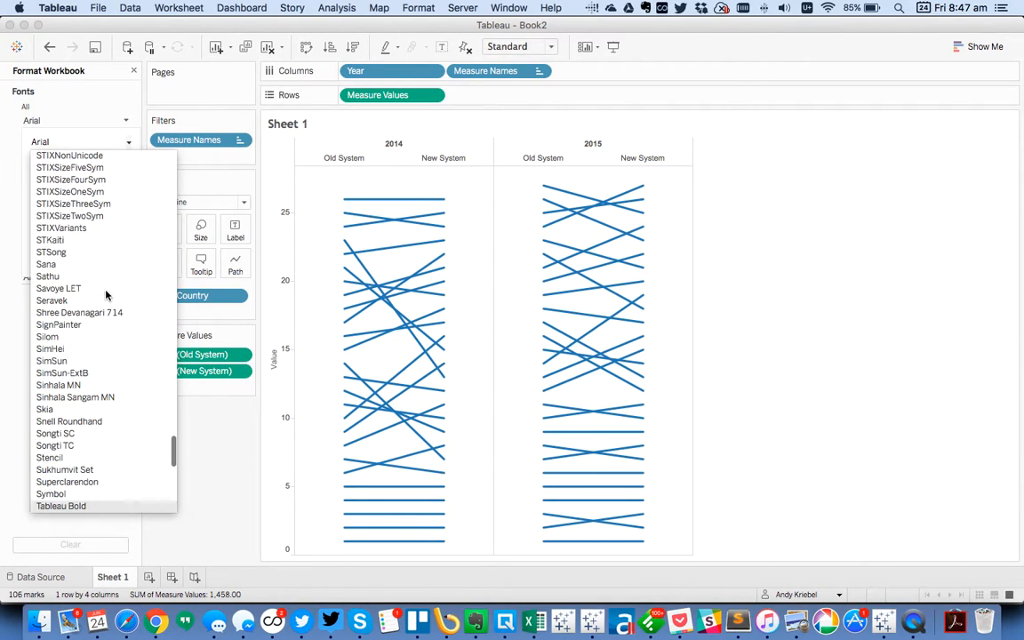
pyautogui.scroll(-5, 103, 311)
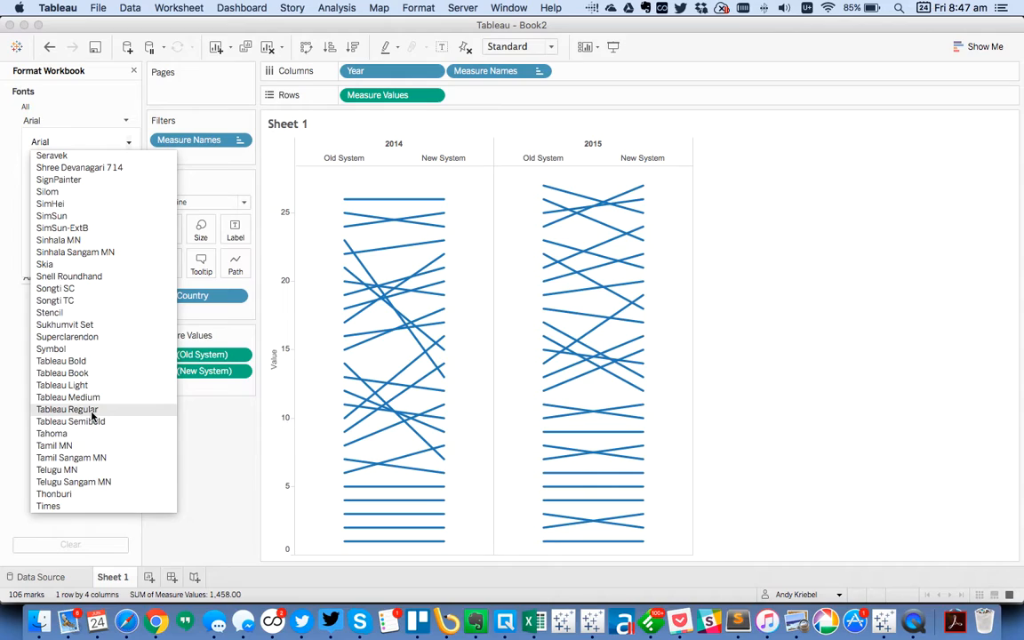
pyautogui.click(67, 409)
pyautogui.click(155, 394)
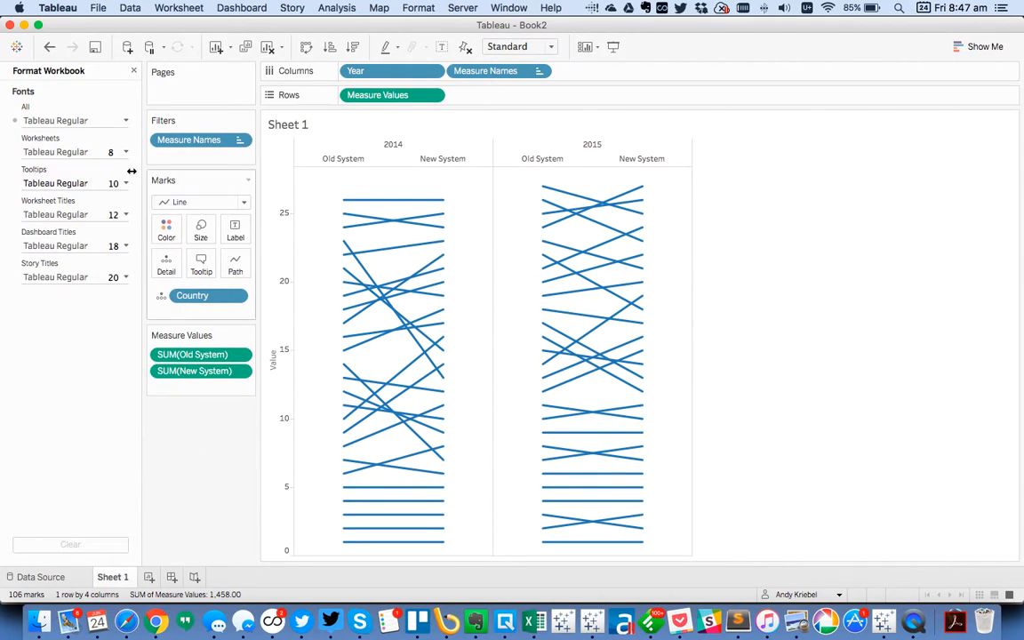
# Change the worksheet title's font to Tableau Semibold and close the title formatting options.
pyautogui.rightClick(288, 124)
pyautogui.click(338, 176)
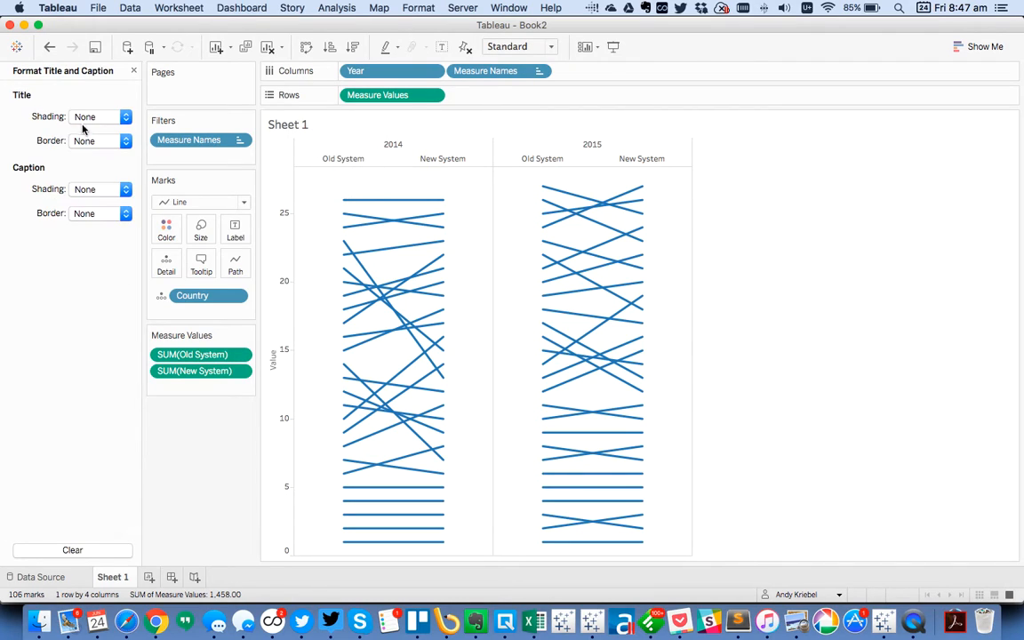
pyautogui.doubleClick(289, 124)
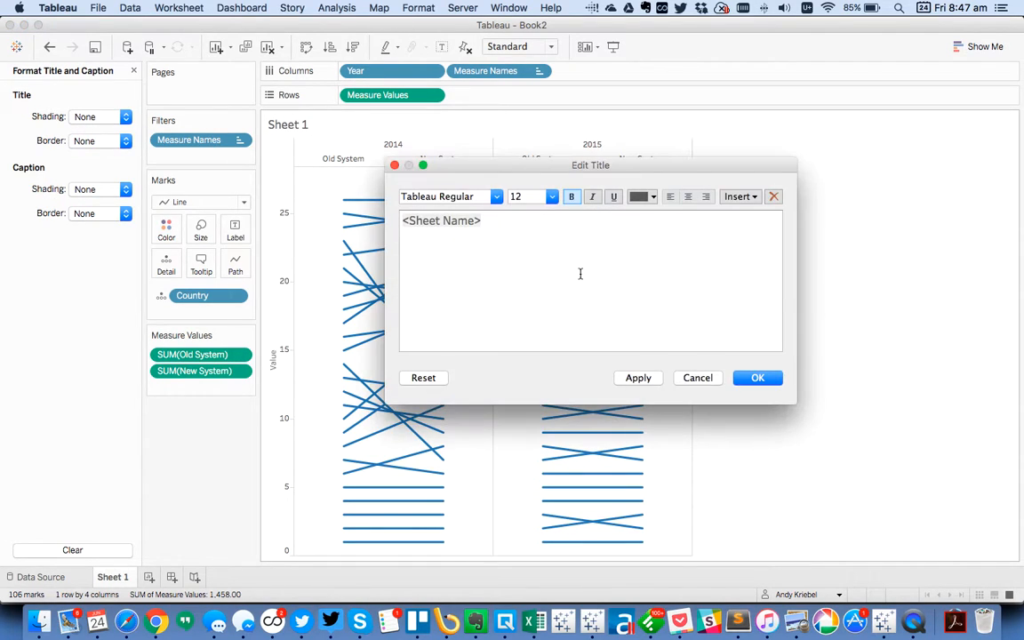
pyautogui.tripleClick(531, 225)
pyautogui.click(497, 201)
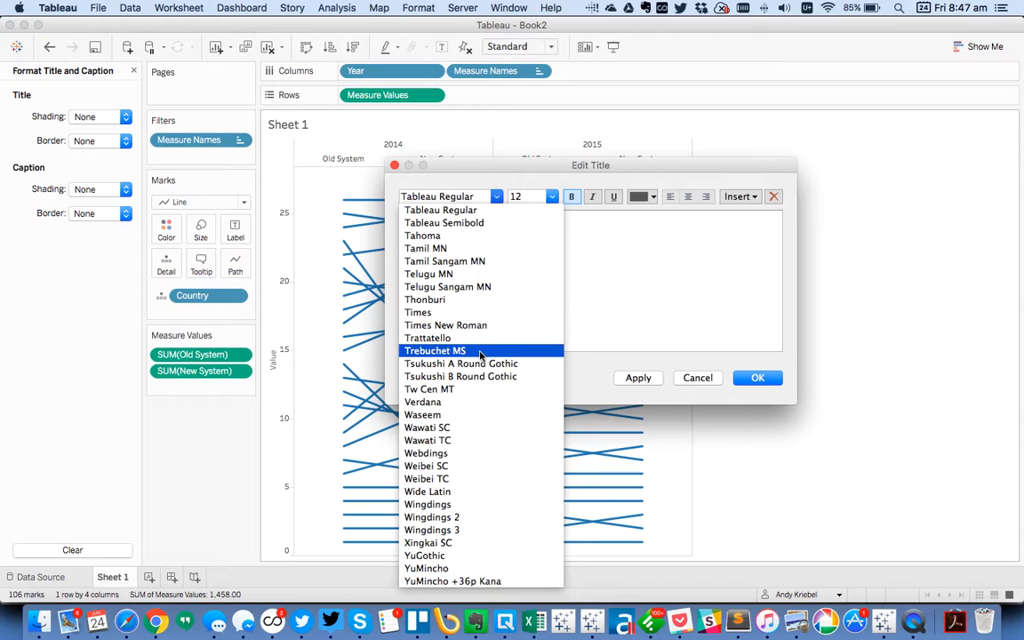
pyautogui.click(446, 223)
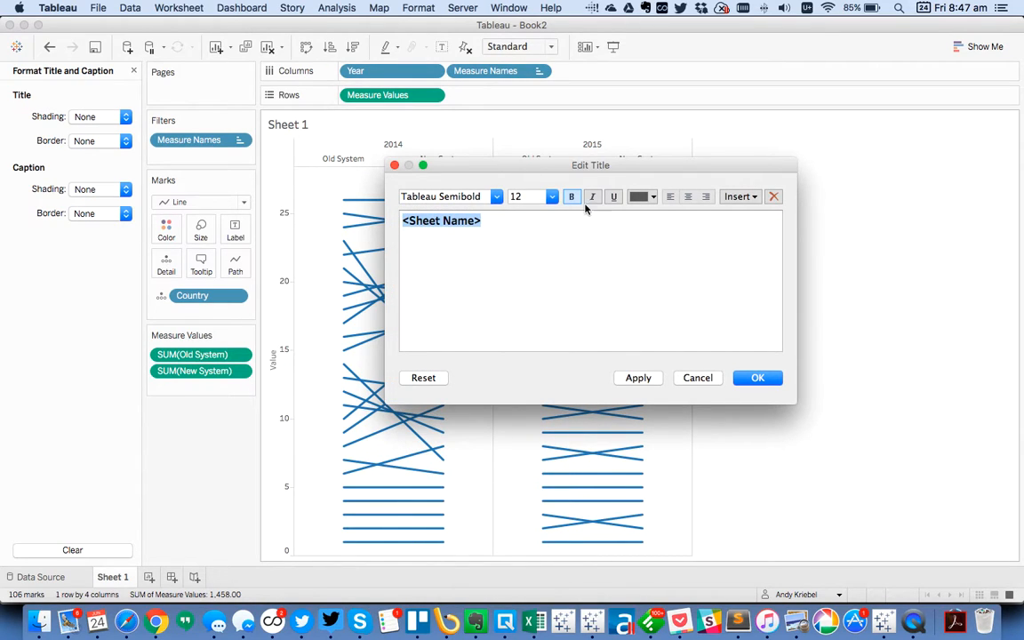
pyautogui.click(756, 379)
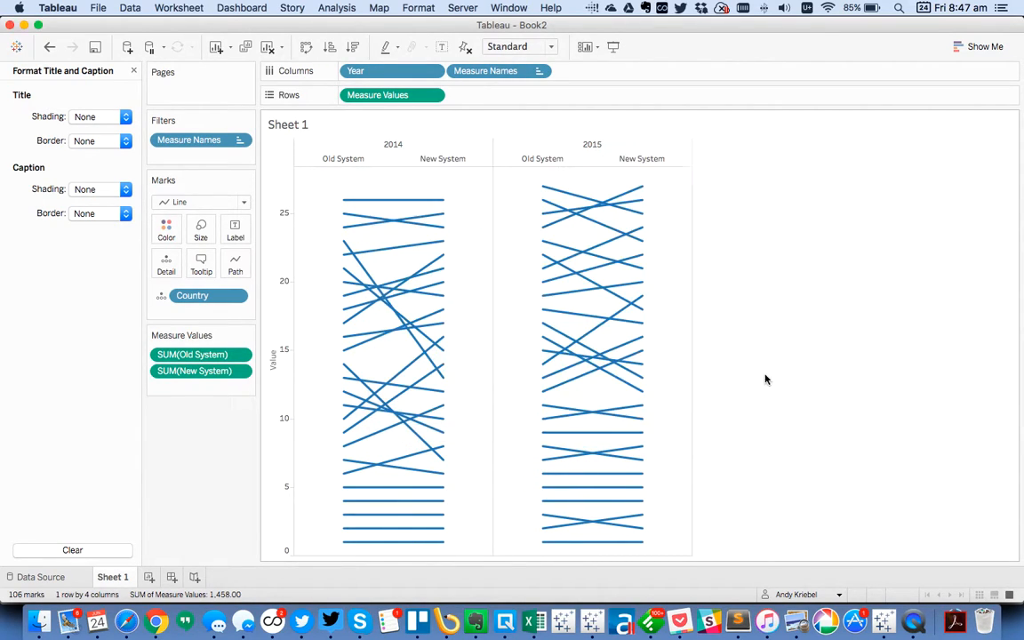
pyautogui.click(134, 71)
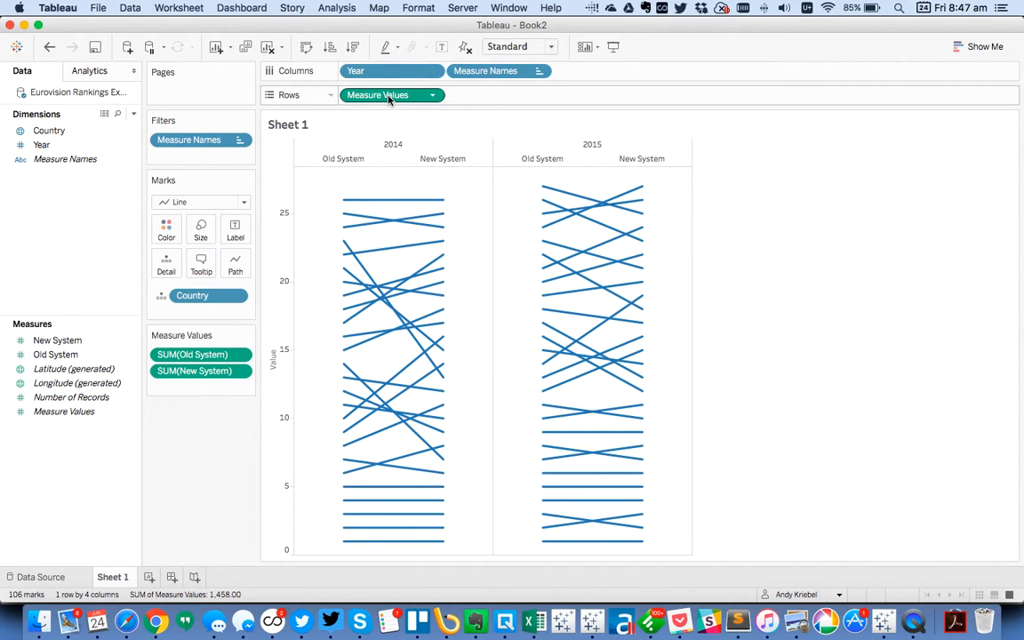
# Duplicate Measure Values on Rows and show the second copy as Circle marks at a smaller size.
pyautogui.moveTo(388, 99); pyautogui.dragTo(503, 97)
pyautogui.click(502, 96)
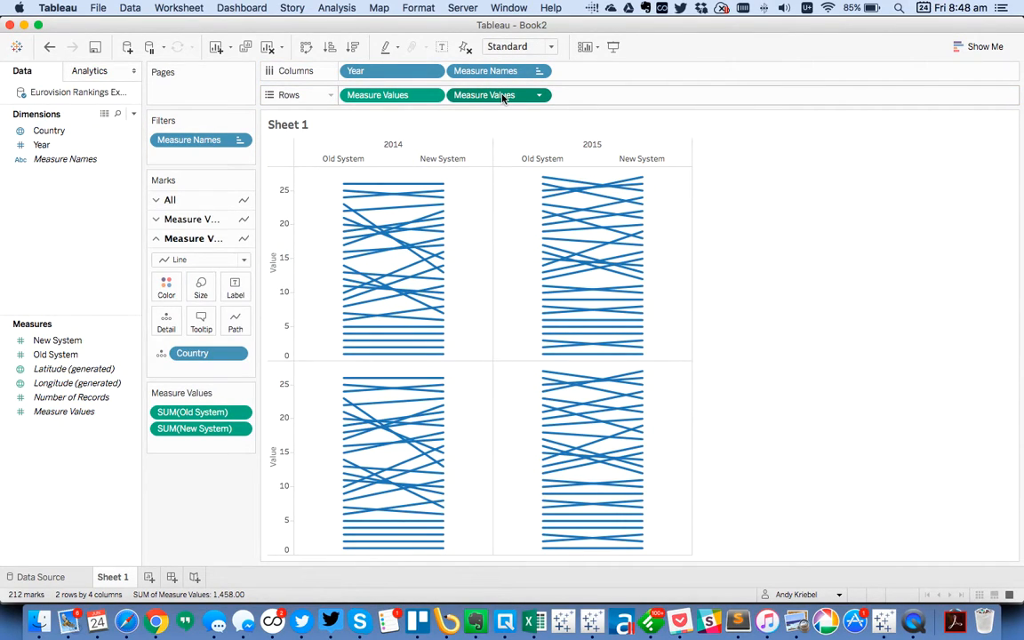
pyautogui.click(199, 259)
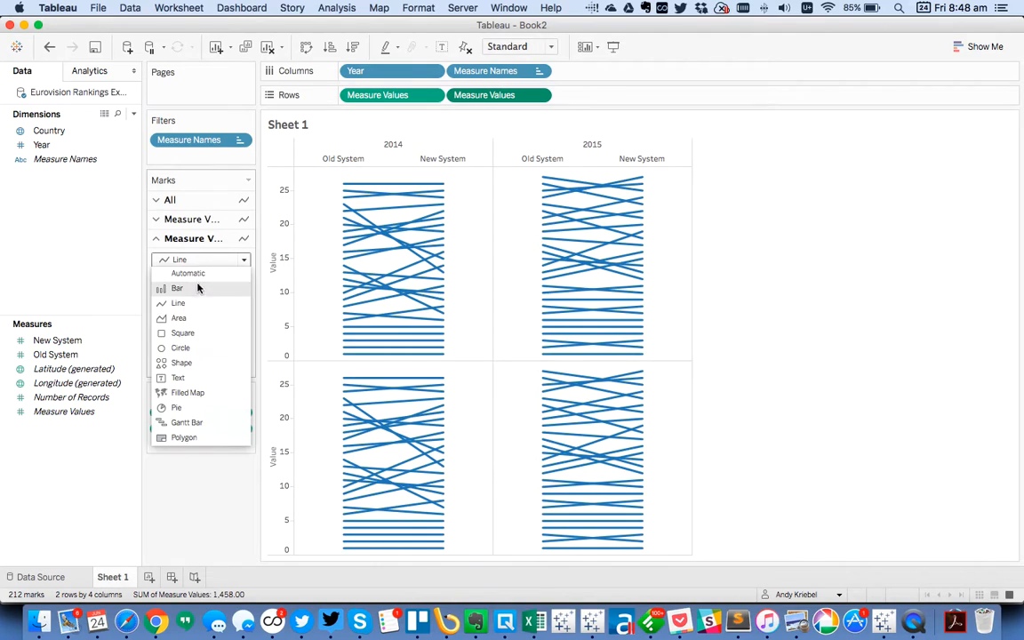
pyautogui.click(198, 348)
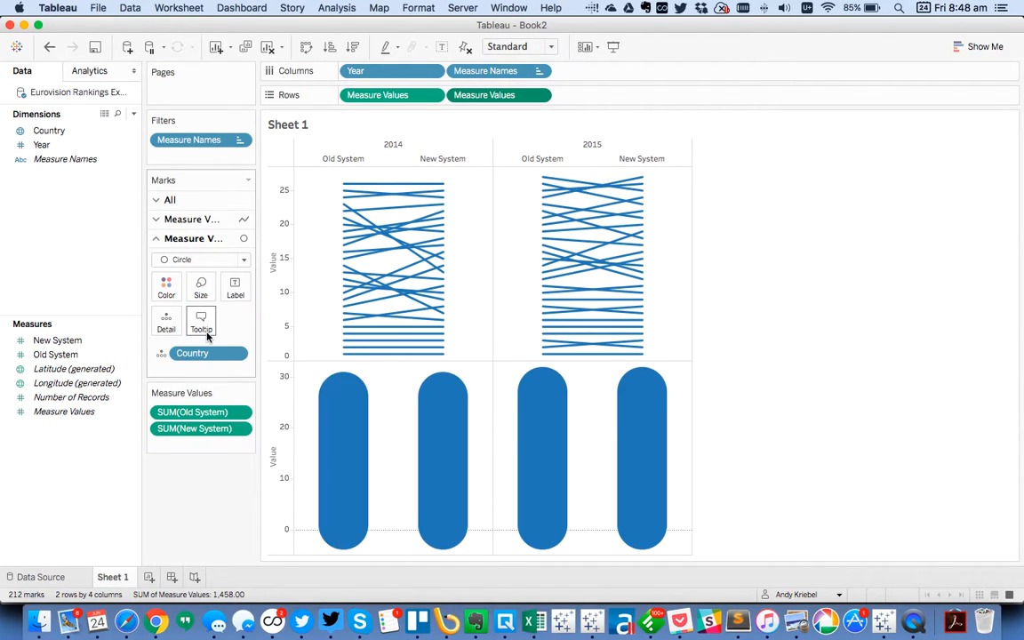
pyautogui.click(199, 292)
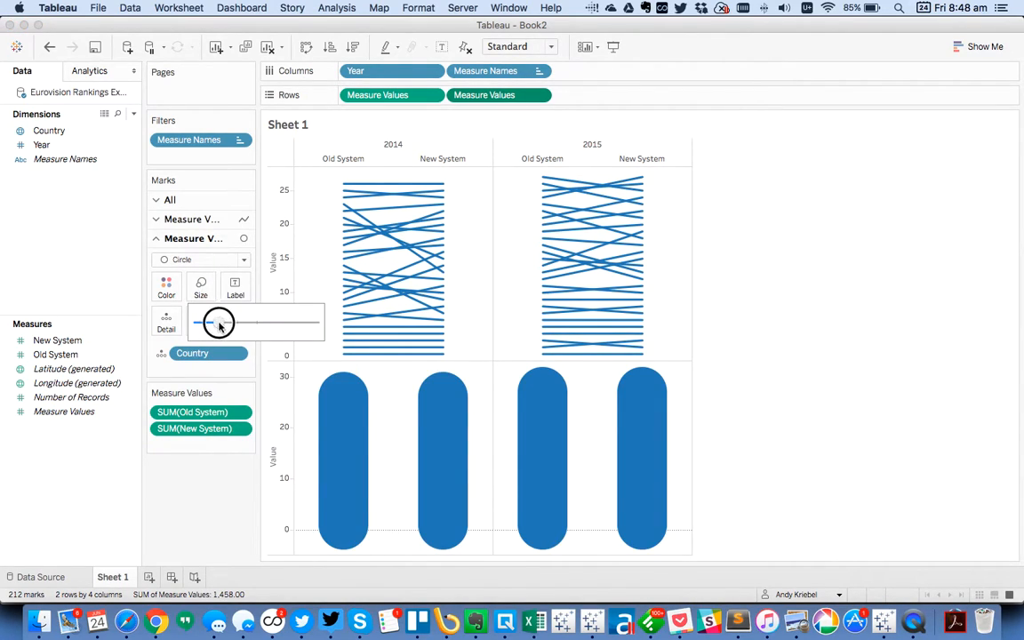
pyautogui.click(210, 492)
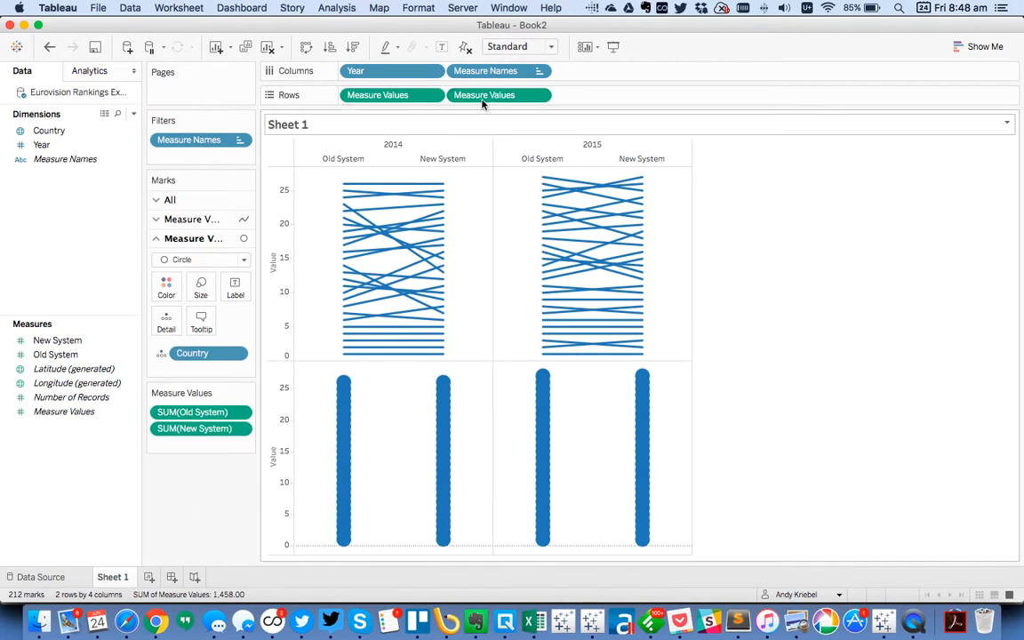
# Combine the line and circle charts on a dual axis and synchronize the two value axes.
pyautogui.moveTo(484, 95); pyautogui.dragTo(670, 213)
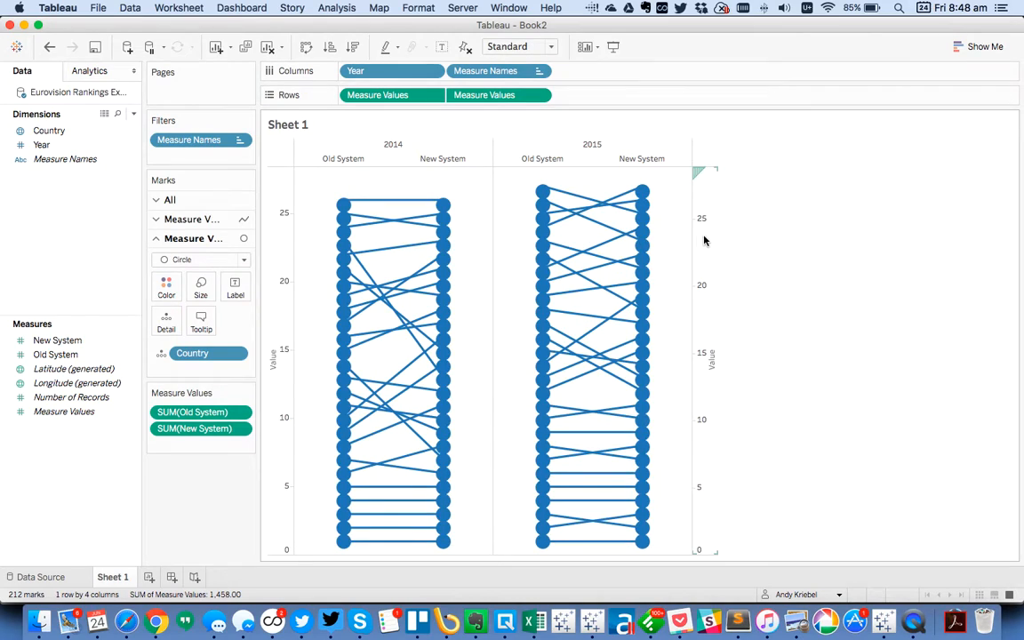
pyautogui.rightClick(704, 237)
pyautogui.click(738, 329)
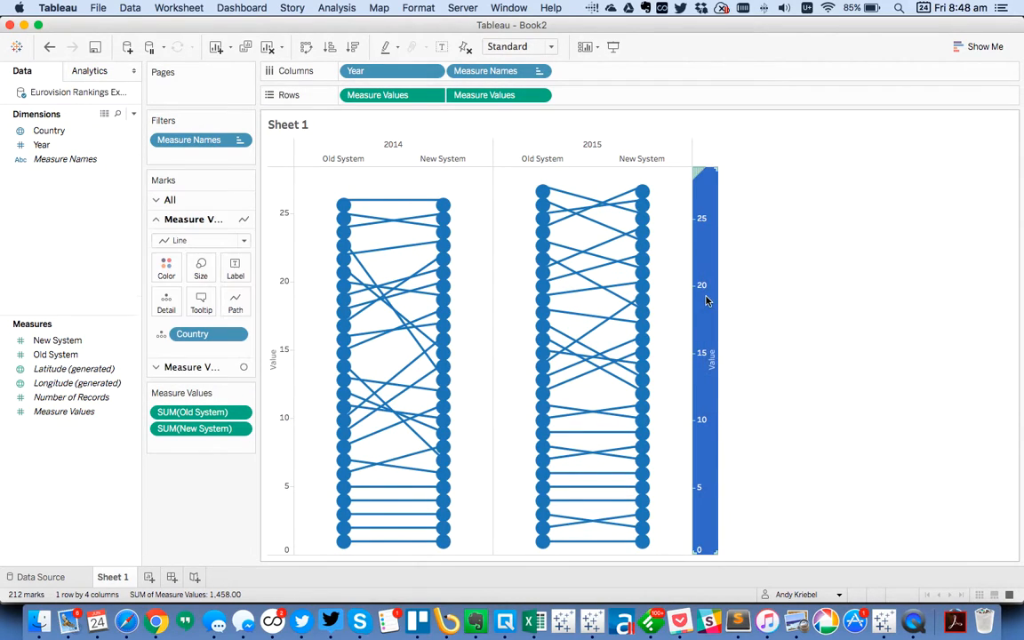
pyautogui.click(460, 183)
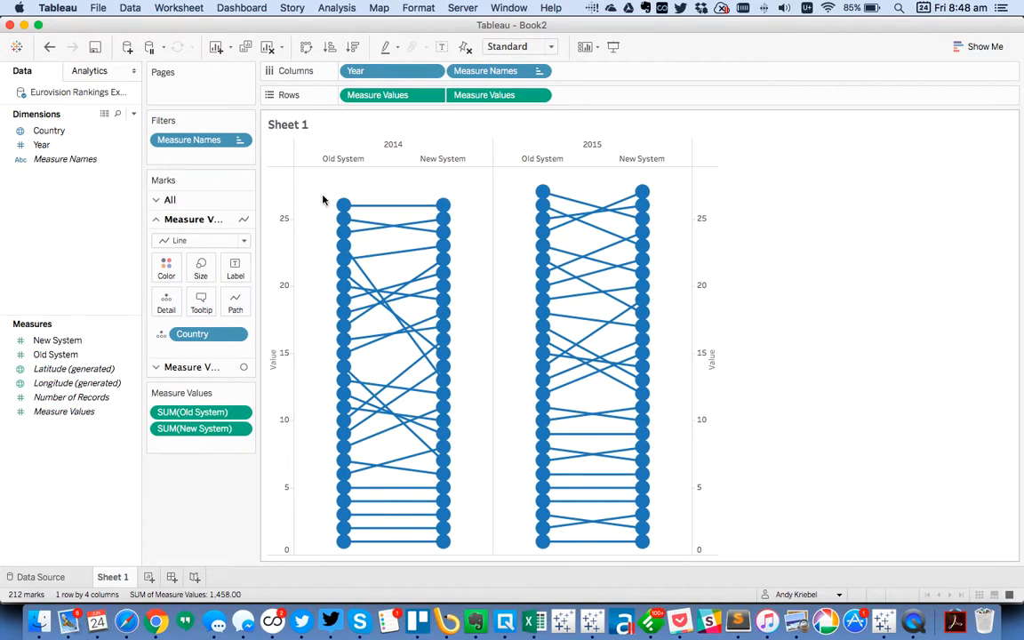
# Thin the Line marks to near the minimum size and shrink the Circle marks to small dots.
pyautogui.click(197, 267)
pyautogui.moveTo(223, 307); pyautogui.dragTo(201, 302)
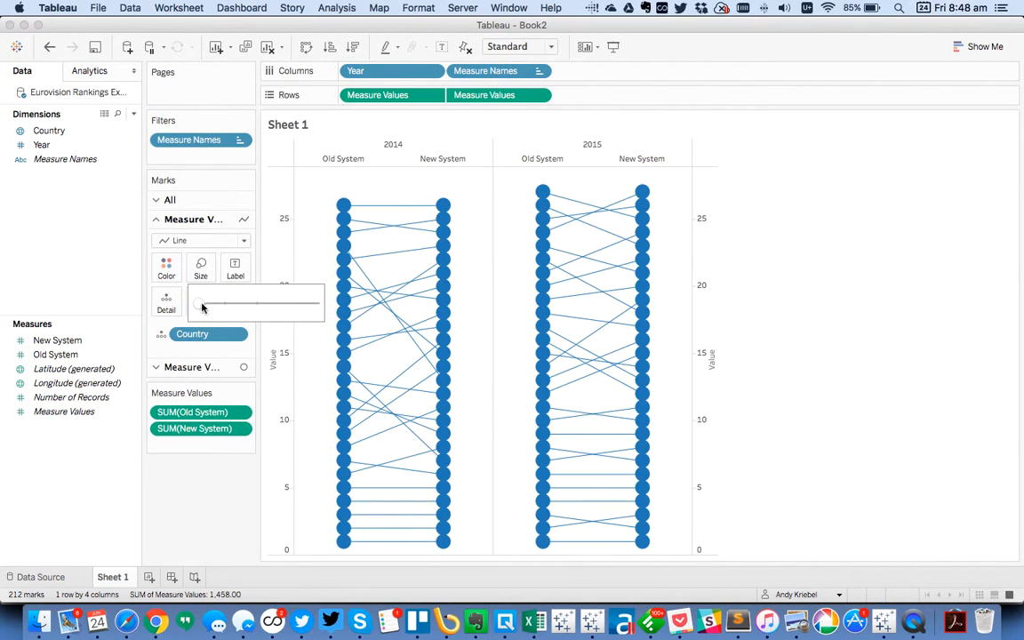
pyautogui.click(189, 366)
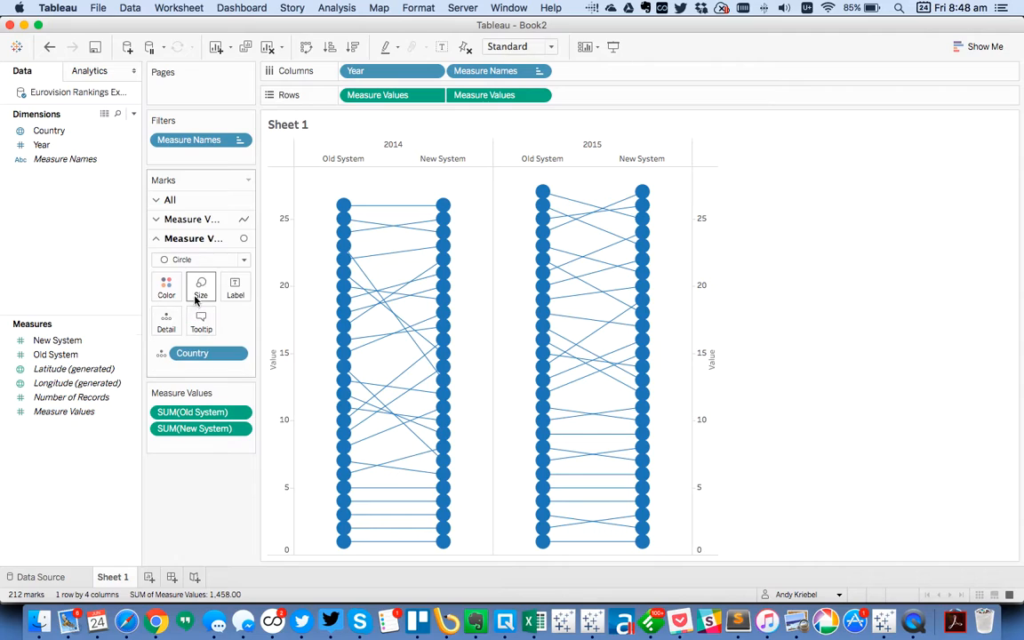
pyautogui.click(197, 292)
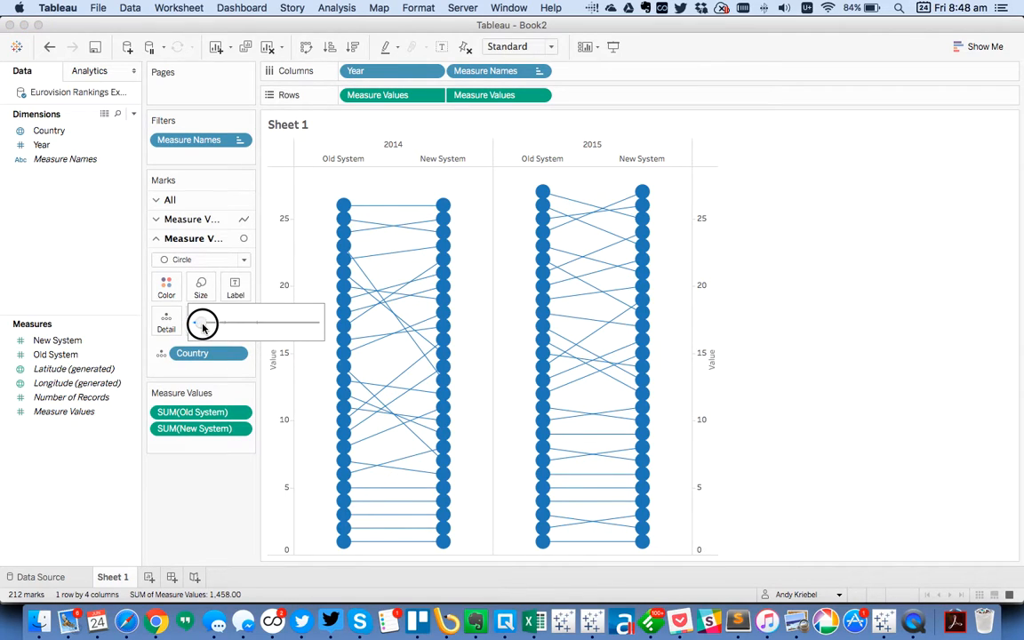
pyautogui.moveTo(203, 328); pyautogui.dragTo(200, 327)
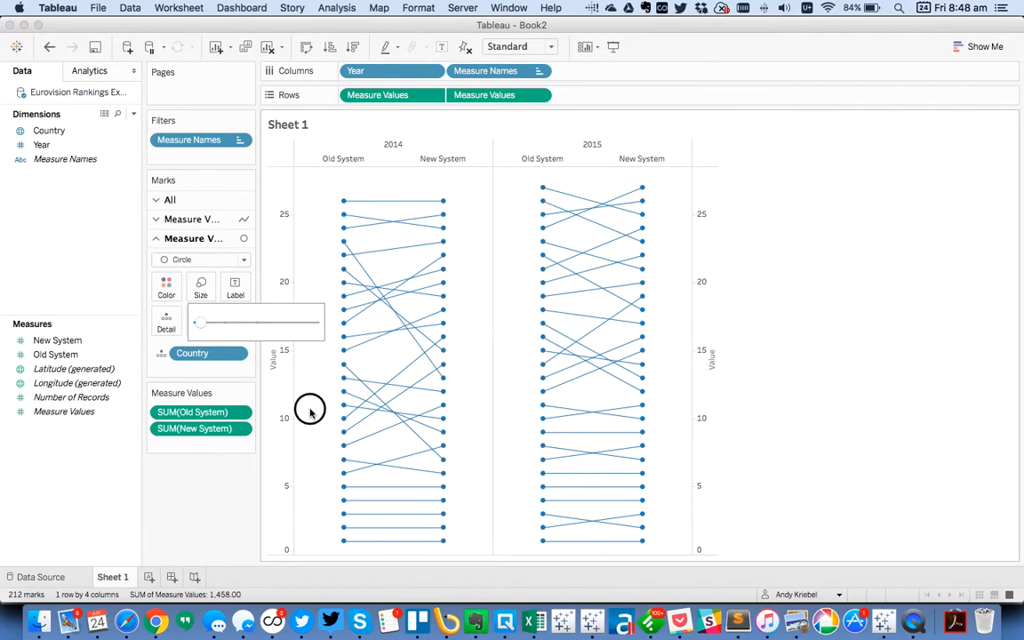
pyautogui.click(292, 430)
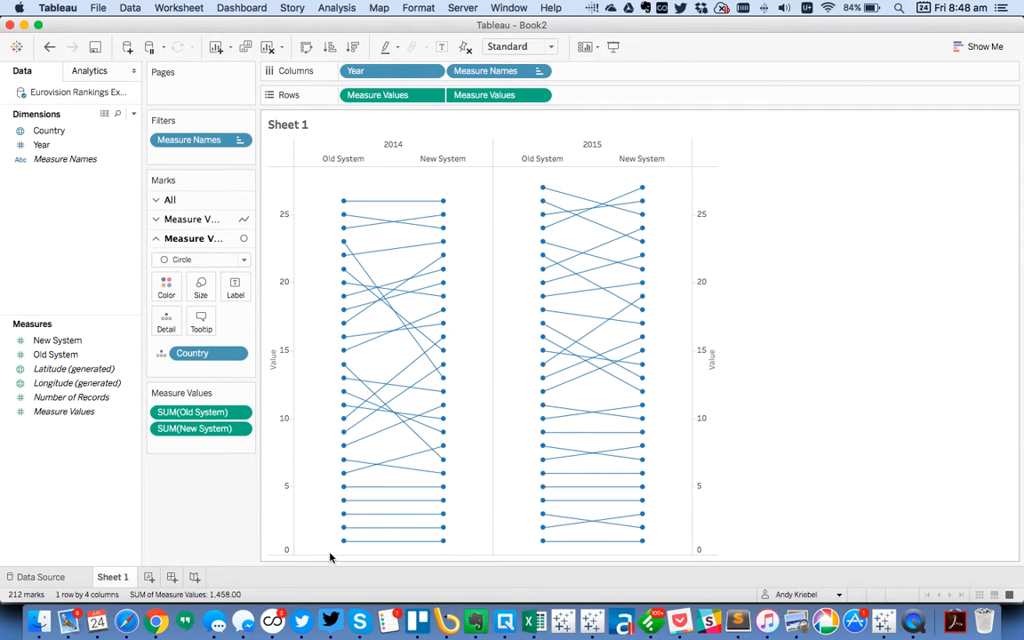
# Reverse the scale of the synchronized Value axis so rank 1 sits at the top of the chart.
pyautogui.moveTo(339, 551)
pyautogui.doubleClick(281, 395)
pyautogui.click(384, 360)
pyautogui.click(667, 486)
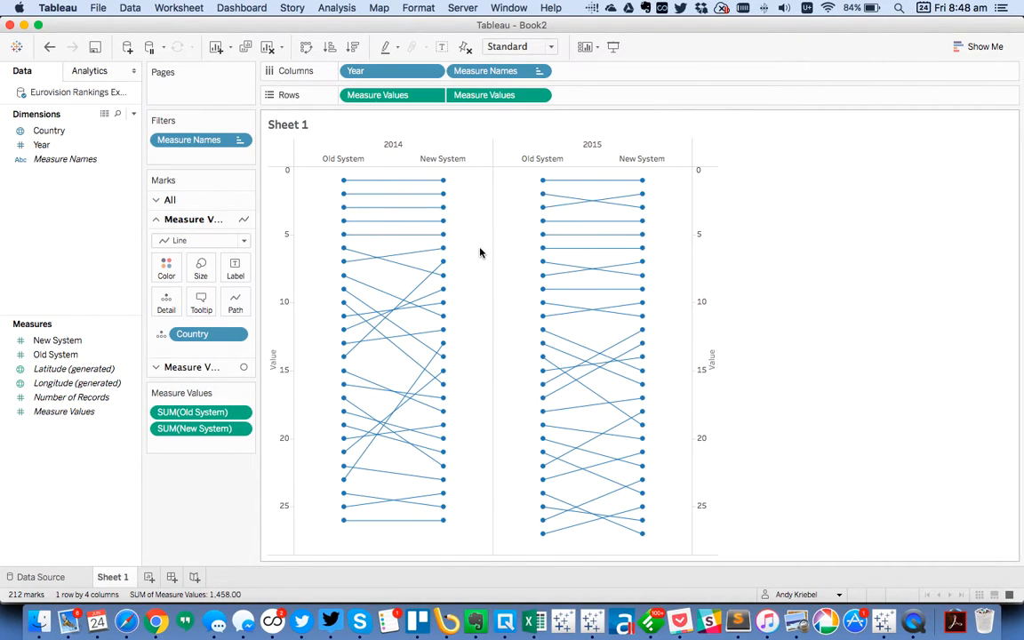
# Check the highlighted countries in the Chrome reference chart, and create a combined field from the Country and Year dimensions in Tableau.
pyautogui.press('super+Tab')
pyautogui.press('super+Tab')
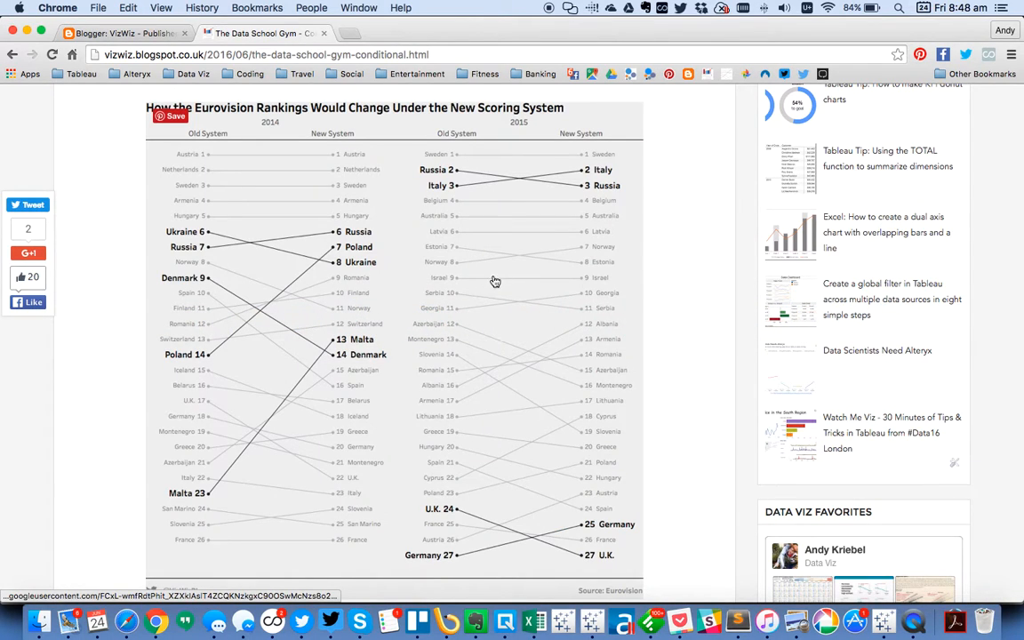
pyautogui.scroll(-1, 391, 311)
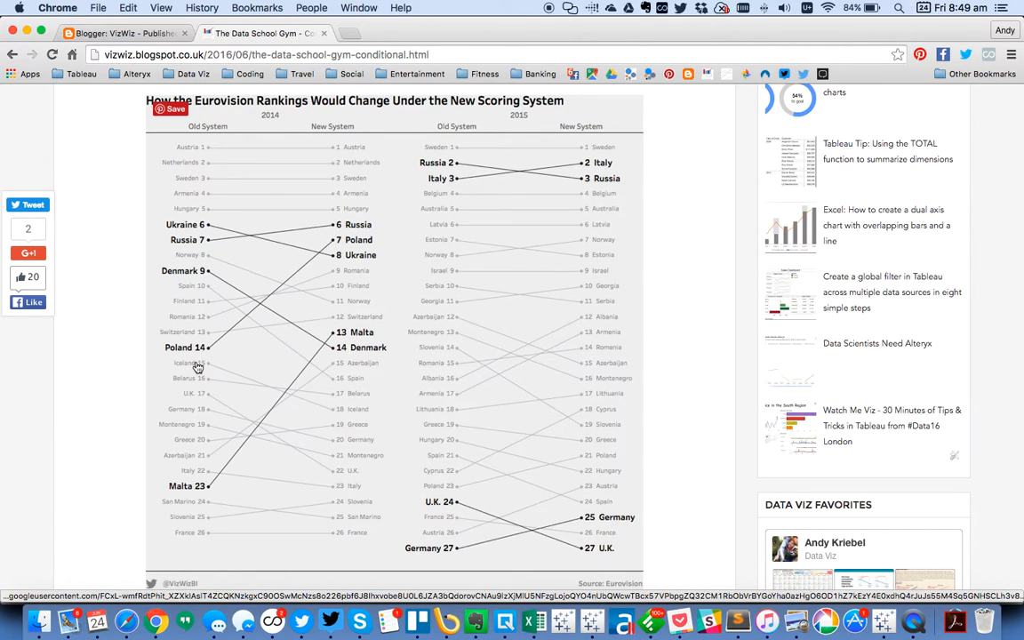
pyautogui.press('super+Tab')
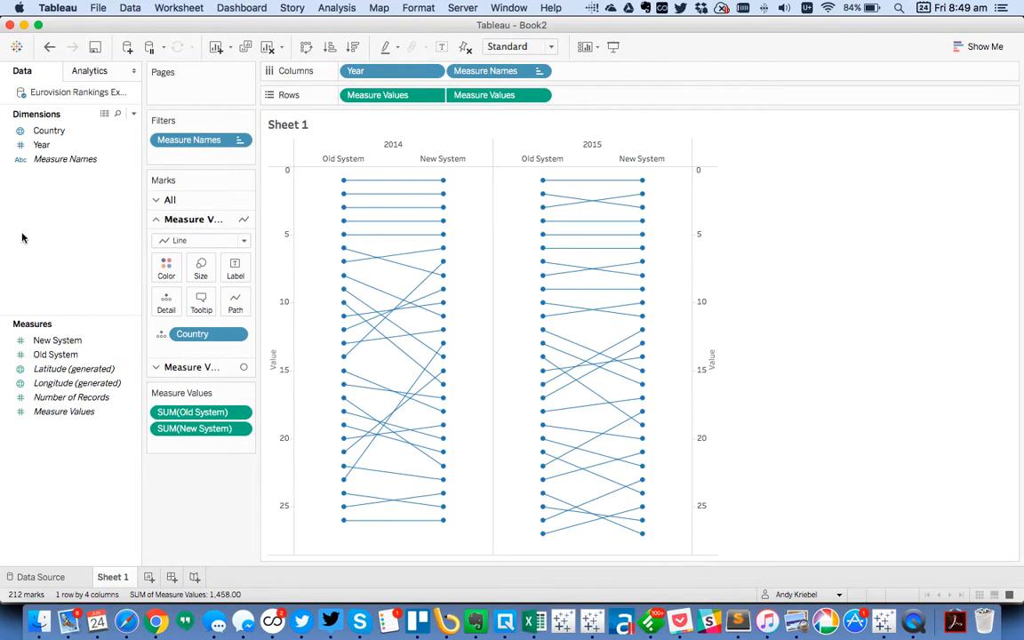
pyautogui.keyDown('super'); pyautogui.click(46, 132); pyautogui.keyUp('super')
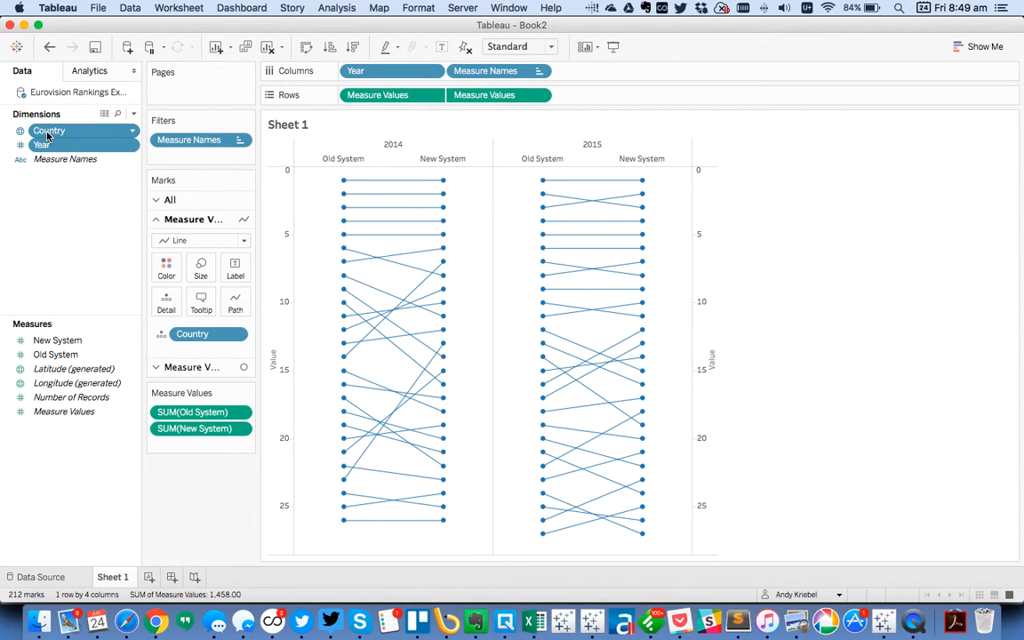
pyautogui.rightClick(48, 135)
pyautogui.moveTo(129, 215)
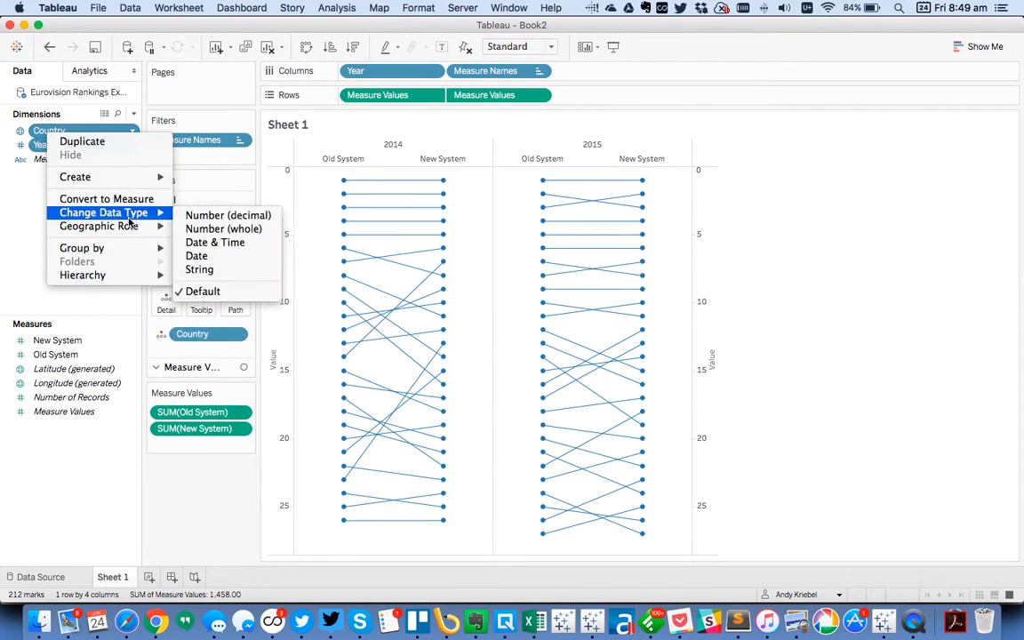
pyautogui.moveTo(135, 176)
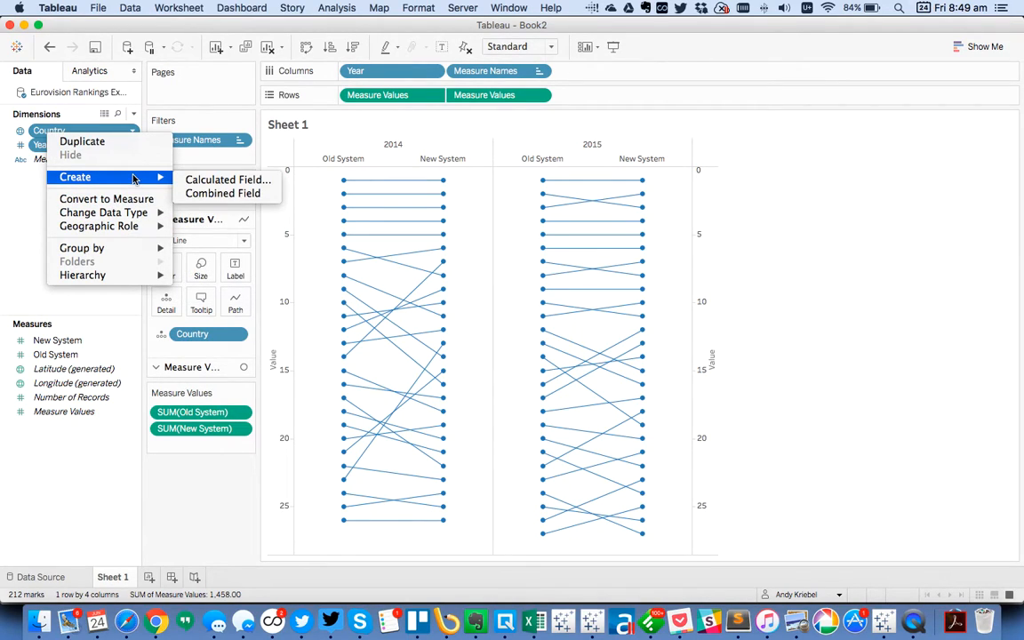
pyautogui.click(224, 192)
# Edit the combined field so Year comes before Country and rename it Year/Country.
pyautogui.click(72, 147)
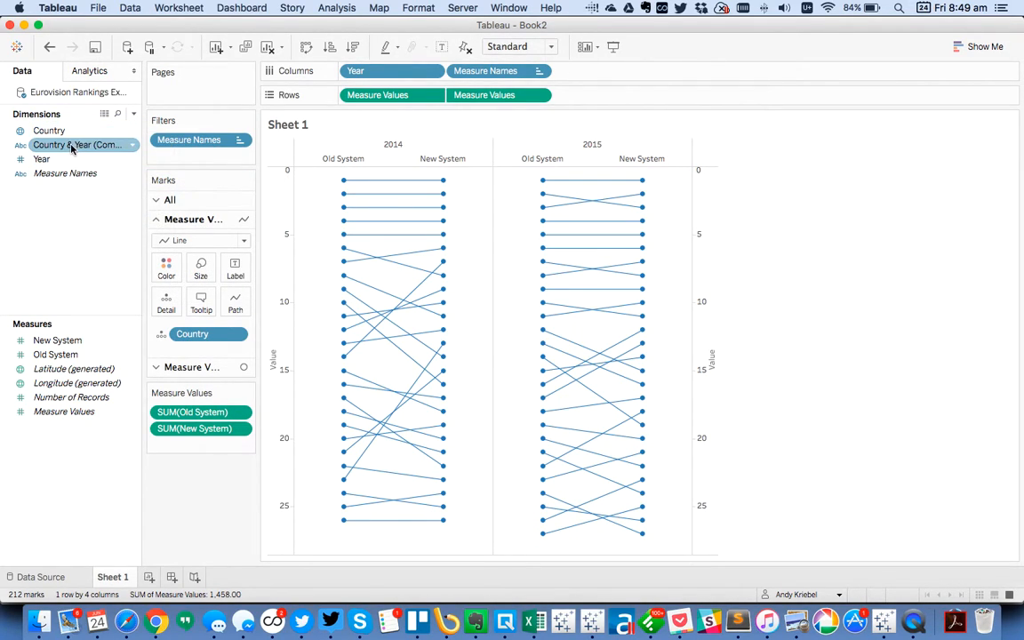
pyautogui.rightClick(66, 149)
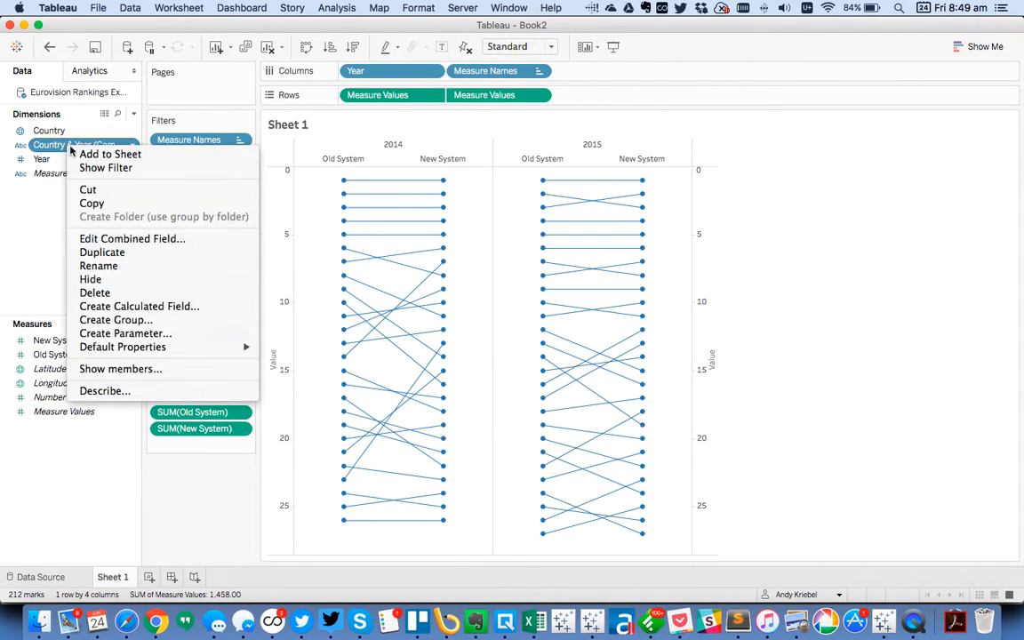
pyautogui.click(104, 236)
pyautogui.moveTo(449, 255); pyautogui.dragTo(397, 249)
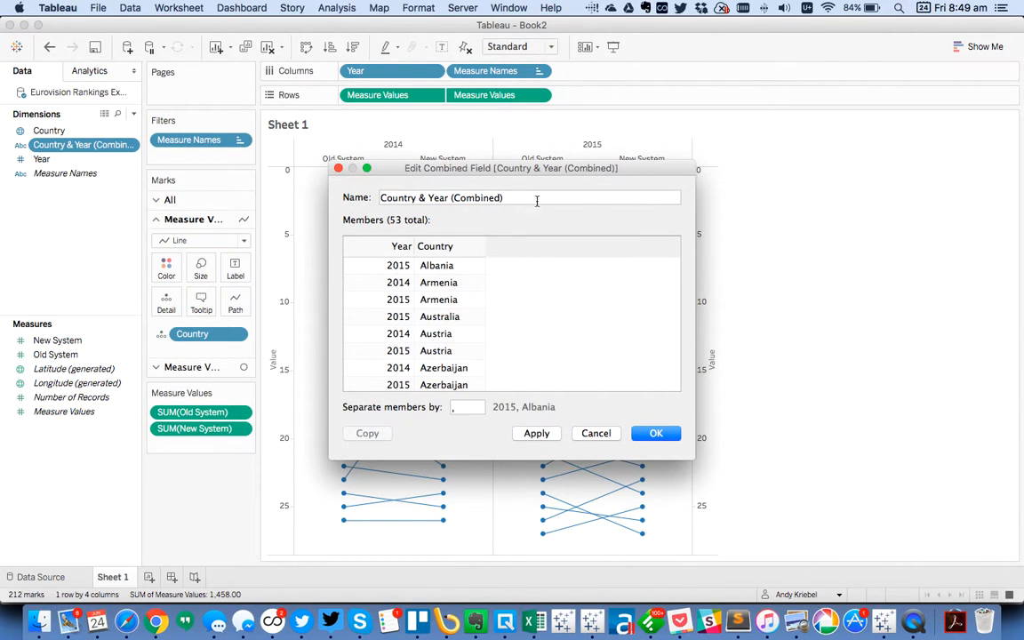
pyautogui.moveTo(528, 200); pyautogui.dragTo(320, 200)
pyautogui.write('Year/Country')
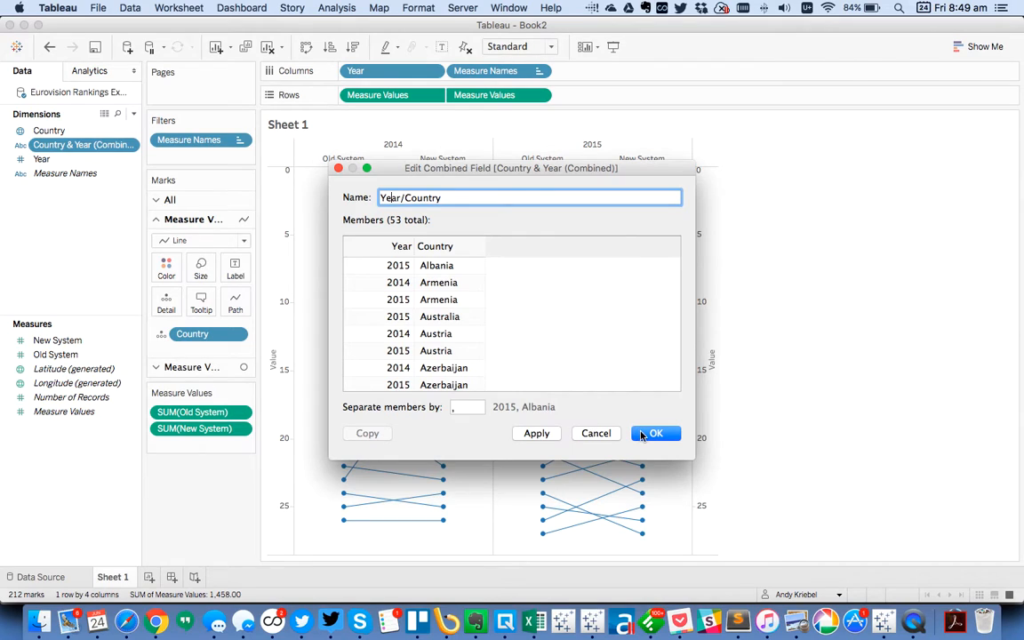
pyautogui.click(595, 433)
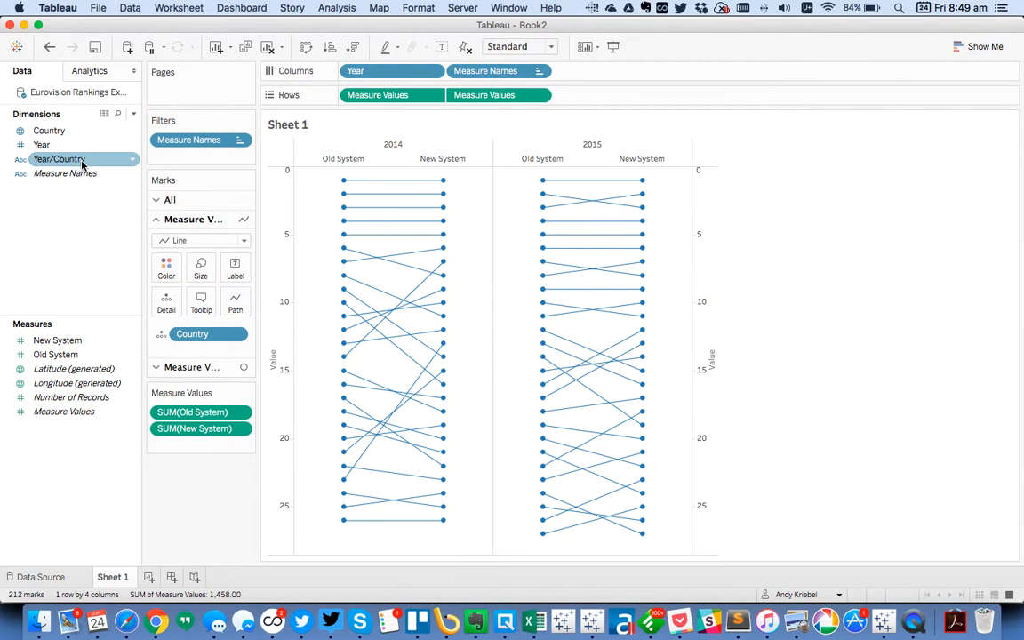
# Start a group on Year/Country named Countries to Highlight with Include 'Other' turned off, consulting the reference chart in Chrome.
pyautogui.press('super+Tab')
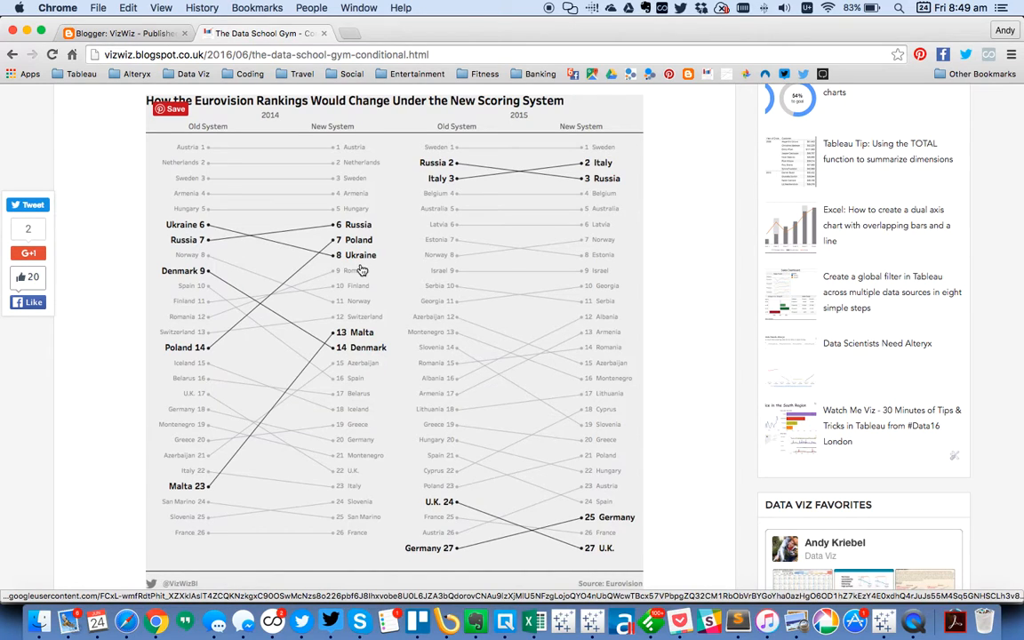
pyautogui.press('super+Tab')
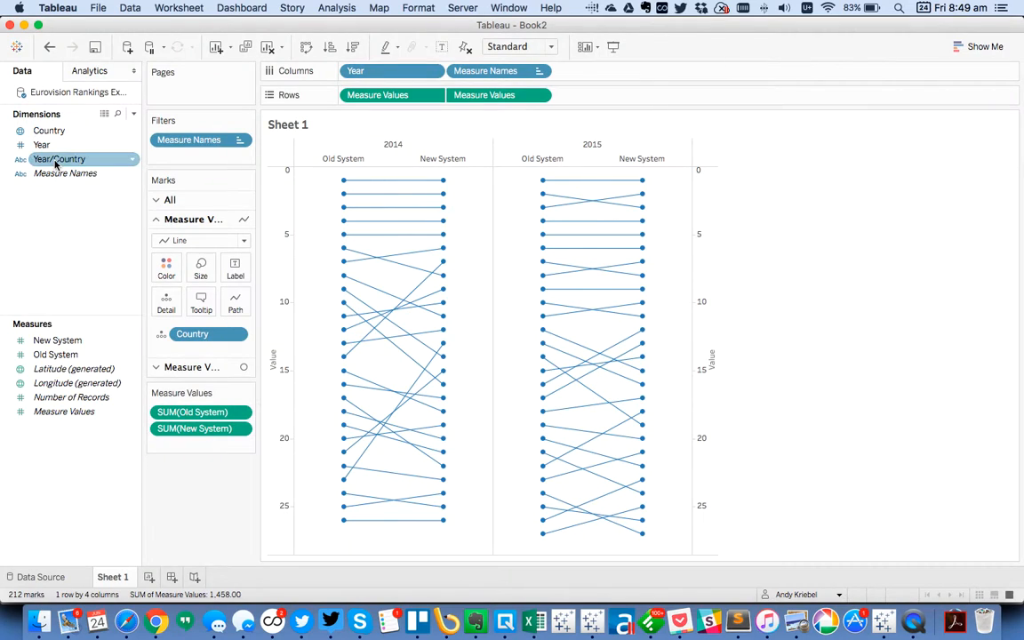
pyautogui.rightClick(56, 159)
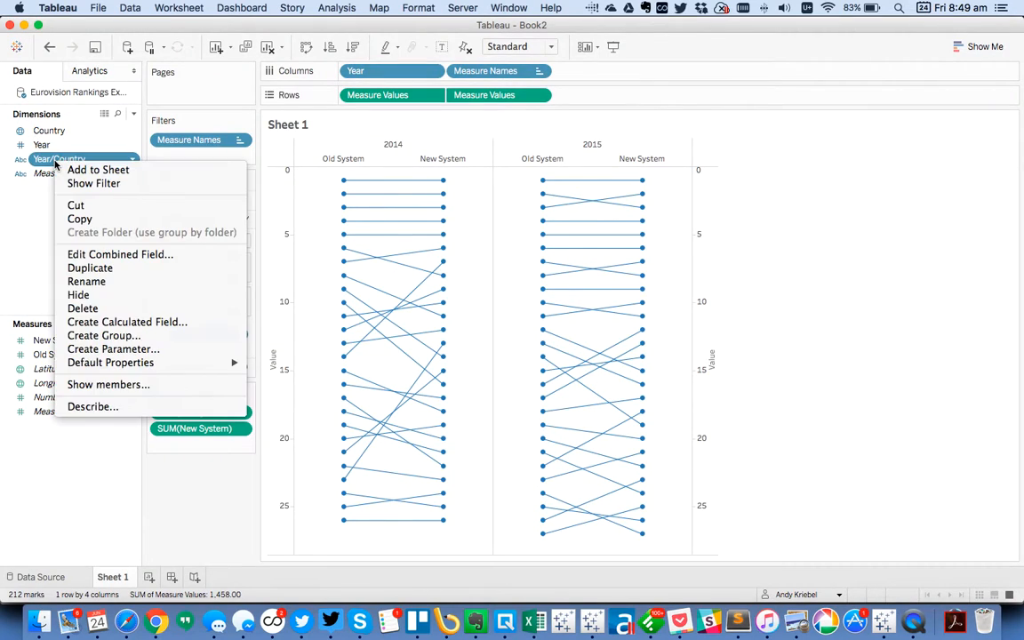
pyautogui.click(103, 336)
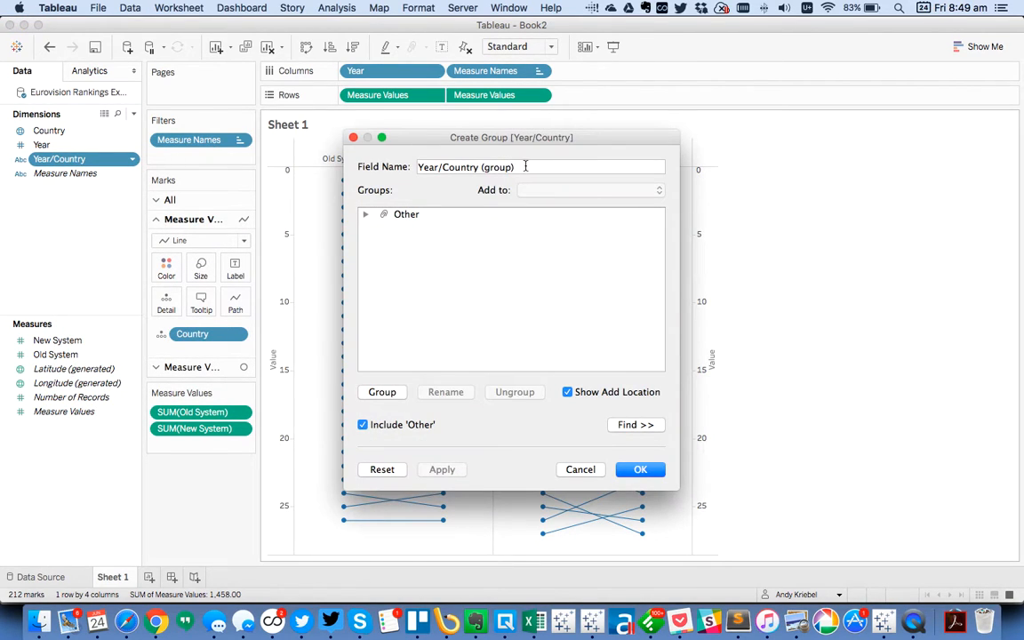
pyautogui.press('super+Tab')
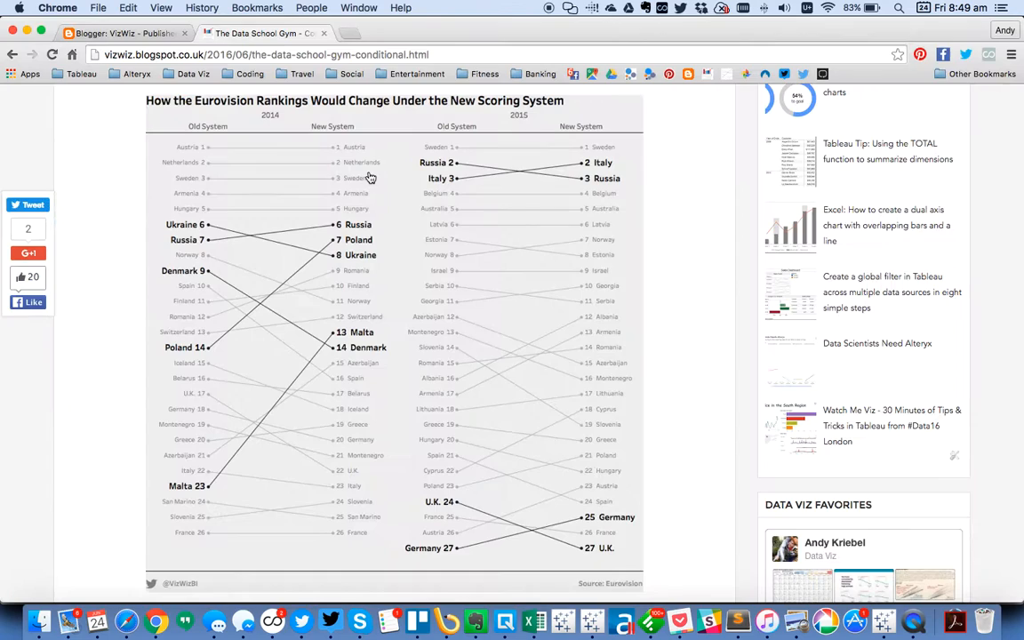
pyautogui.press('super+Tab')
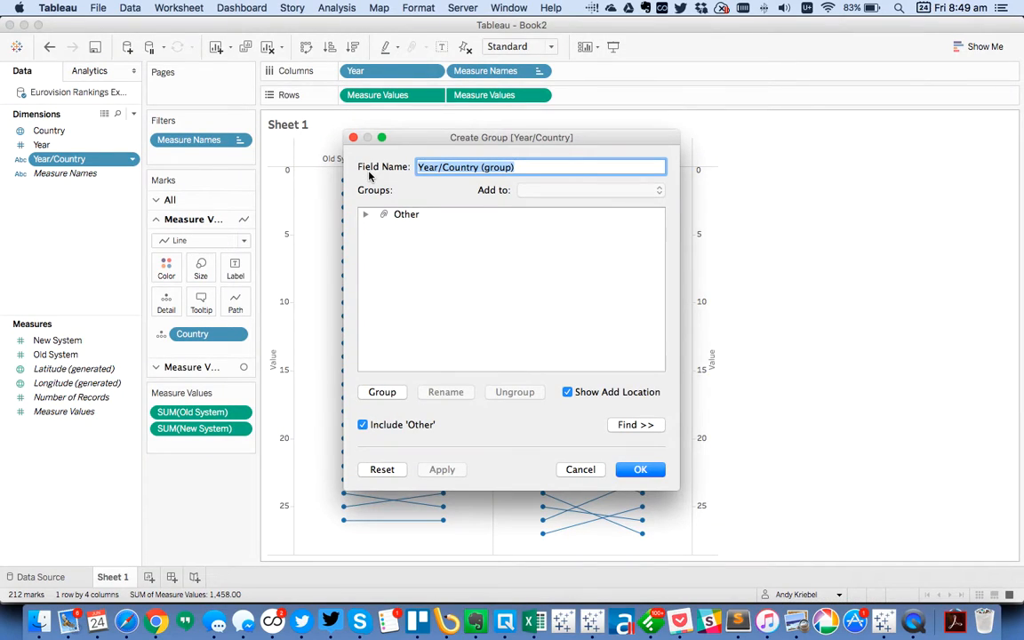
pyautogui.write('Countries to')
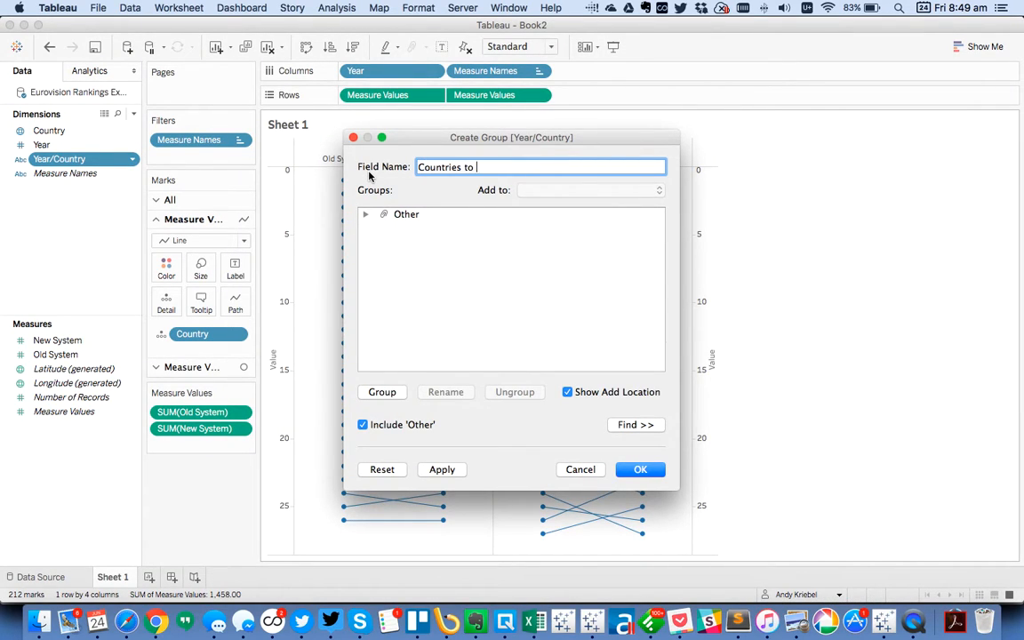
pyautogui.click(384, 228)
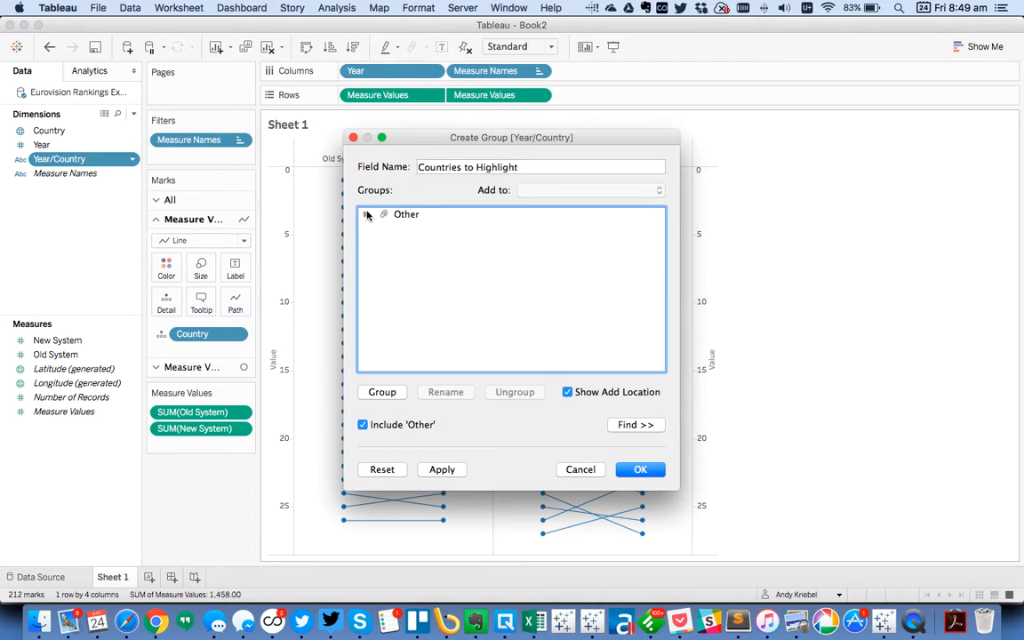
pyautogui.click(363, 425)
pyautogui.click(423, 217)
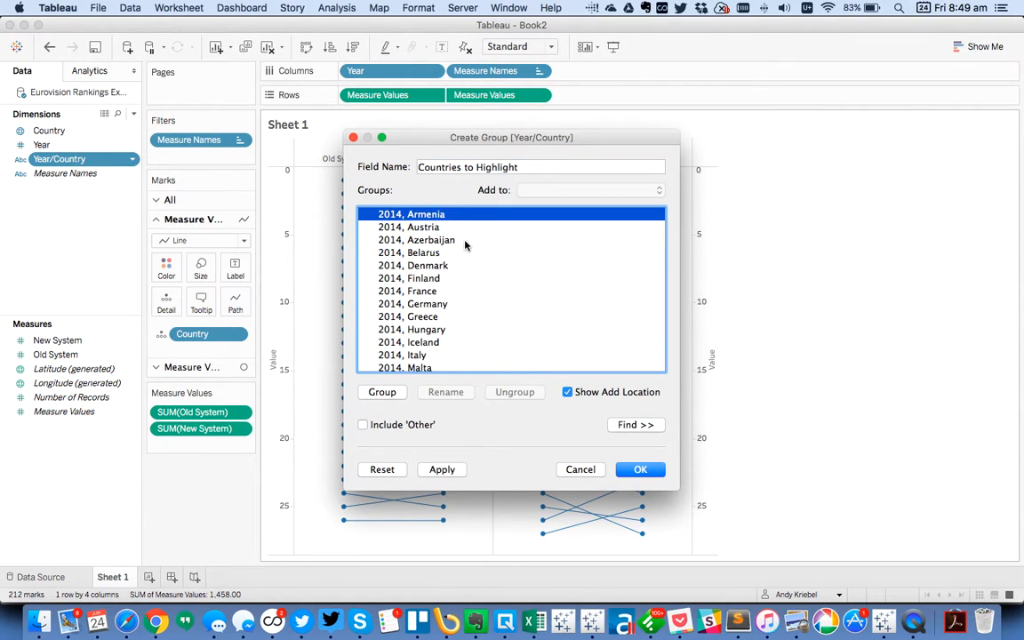
# Try to select the 2014 entries for Ukraine, Russia, Denmark and Malta, following the highlighted countries in the Chrome reference chart.
pyautogui.press('super+Tab')
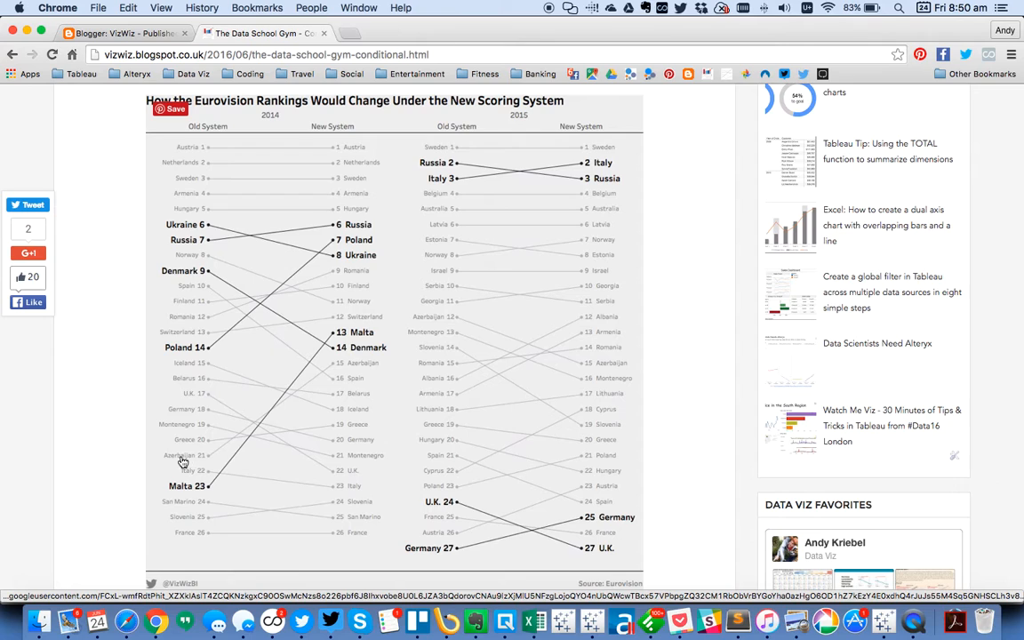
pyautogui.press('super+Tab')
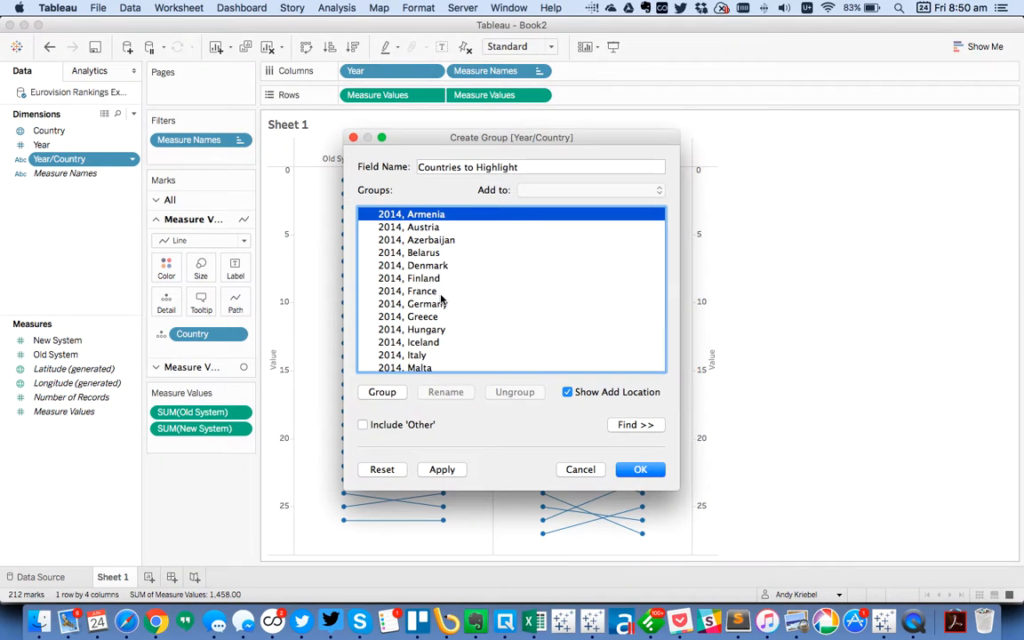
pyautogui.scroll(-5, 441, 299)
pyautogui.scroll(-1, 441, 300)
pyautogui.click(432, 304)
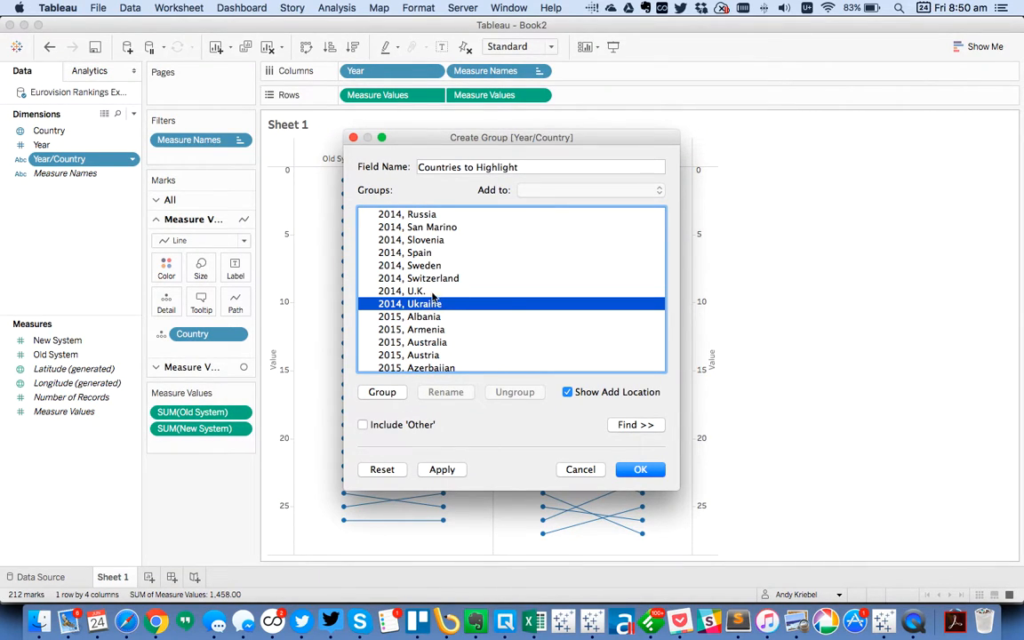
pyautogui.press('super+Tab')
pyautogui.press('super+Tab')
pyautogui.keyDown('super'); pyautogui.click(391, 214); pyautogui.keyUp('super')
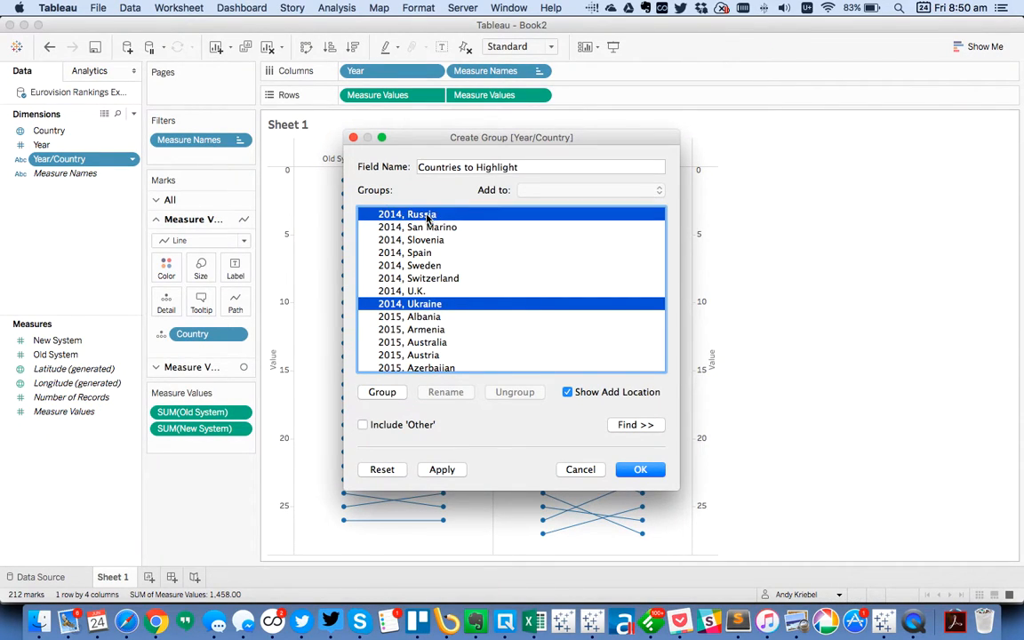
pyautogui.scroll(4, 457, 285)
pyautogui.scroll(5, 457, 286)
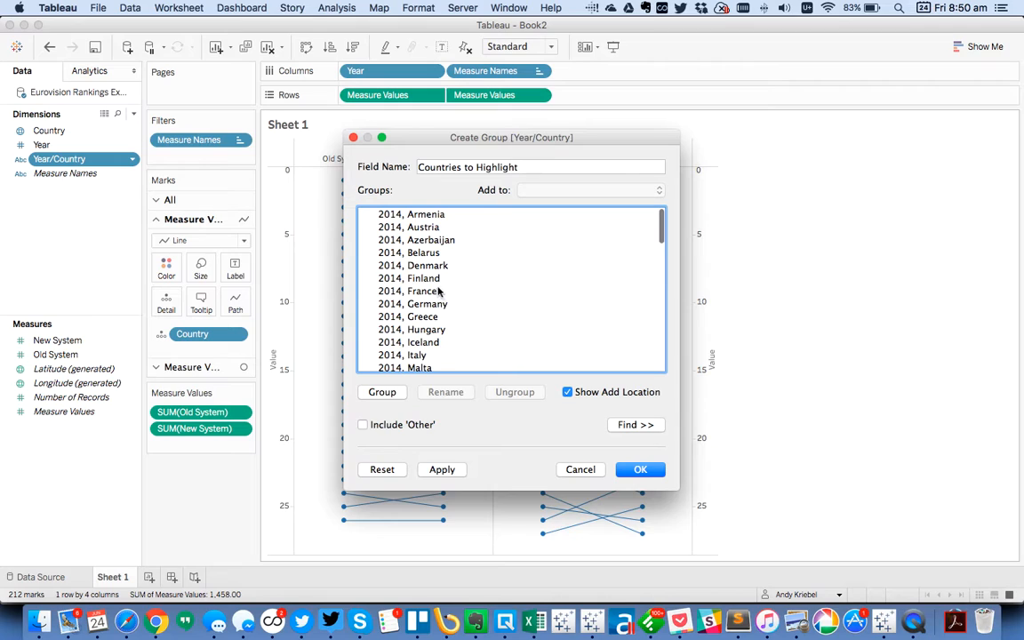
pyautogui.keyDown('super'); pyautogui.click(434, 266); pyautogui.keyUp('super')
pyautogui.keyDown('super'); pyautogui.click(418, 364); pyautogui.keyUp('super')
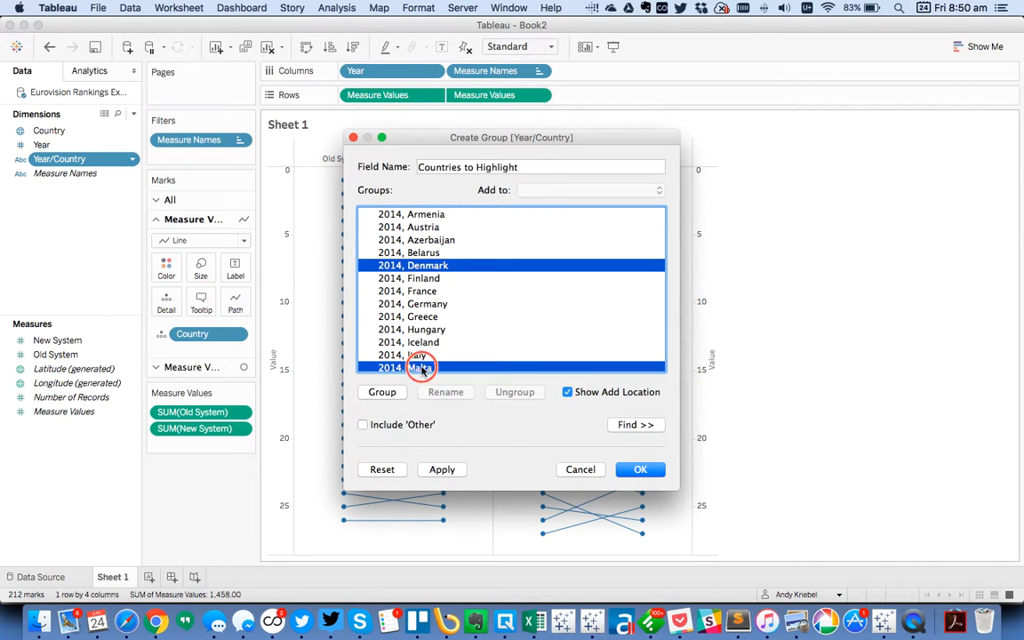
# Select the 2014 entries for Malta, Poland, Russia and U.K. in the group list, consulting the reference chart in Chrome.
pyautogui.press('super+Tab')
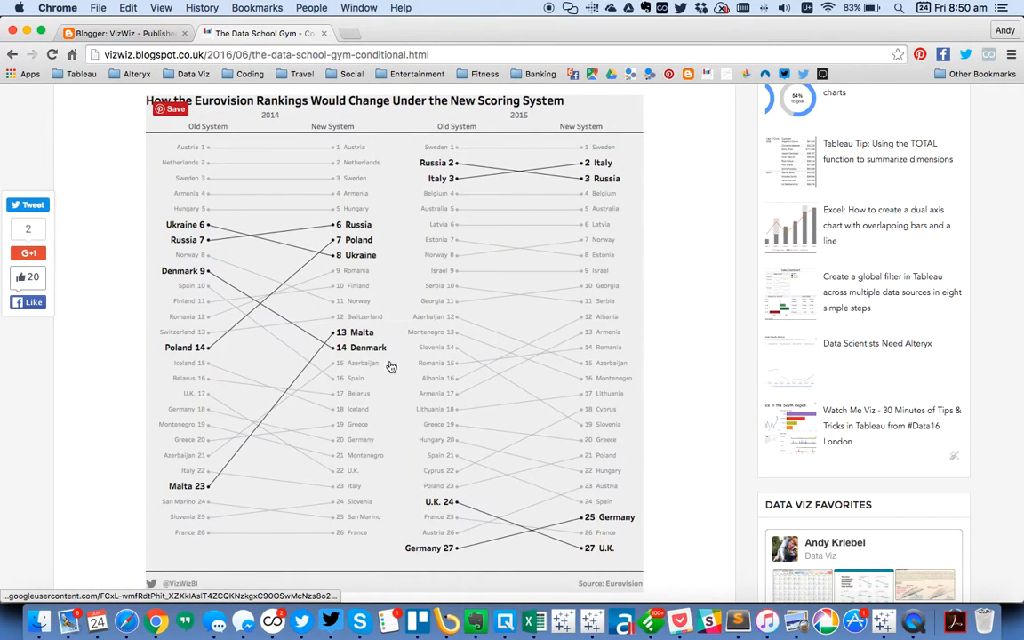
pyautogui.press('super+Tab')
pyautogui.scroll(-4, 440, 314)
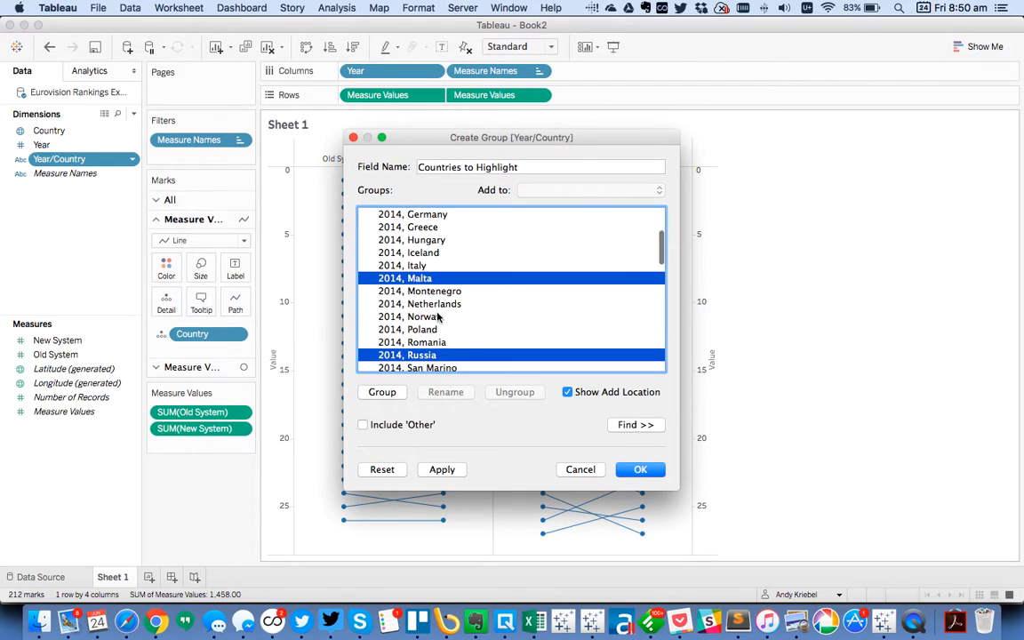
pyautogui.click(425, 331)
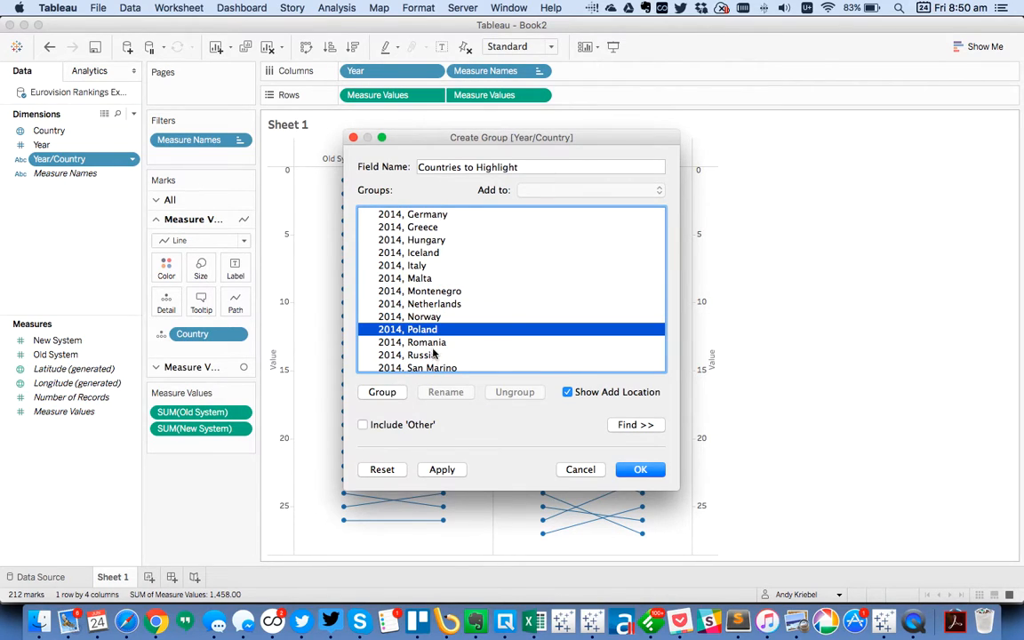
pyautogui.keyDown('super'); pyautogui.click(418, 278); pyautogui.keyUp('super')
pyautogui.scroll(-1, 448, 330)
pyautogui.scroll(-1, 444, 329)
pyautogui.keyDown('super'); pyautogui.click(442, 329); pyautogui.keyUp('super')
pyautogui.scroll(-2, 441, 343)
pyautogui.scroll(-2, 441, 344)
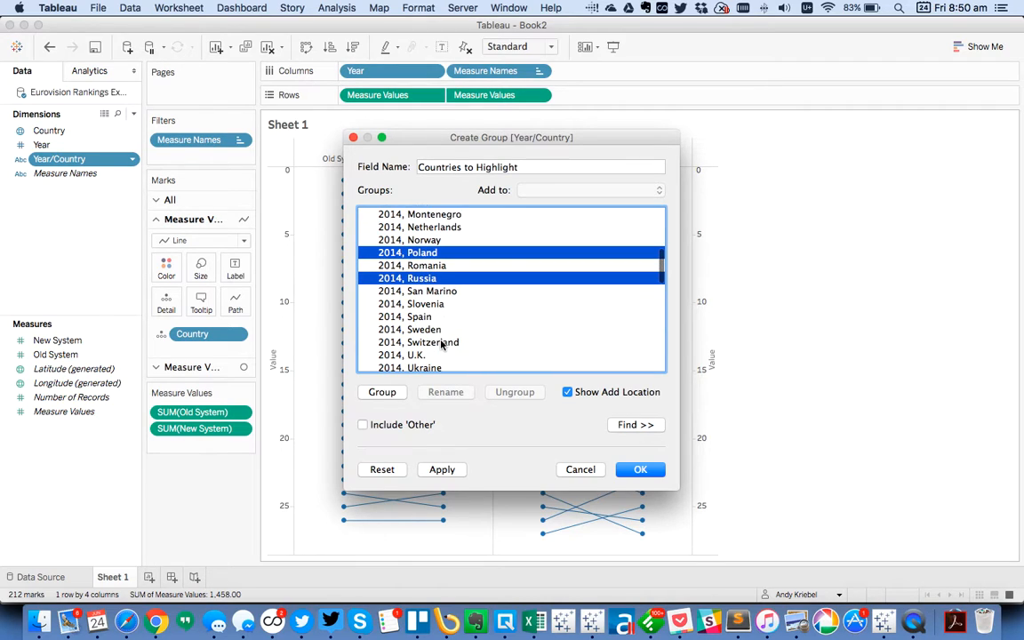
pyautogui.keyDown('super'); pyautogui.click(428, 356); pyautogui.keyUp('super')
# Add 2014, Denmark to the selected entries and group them all under the name Highlight.
pyautogui.scroll(6, 446, 331)
pyautogui.scroll(4, 446, 330)
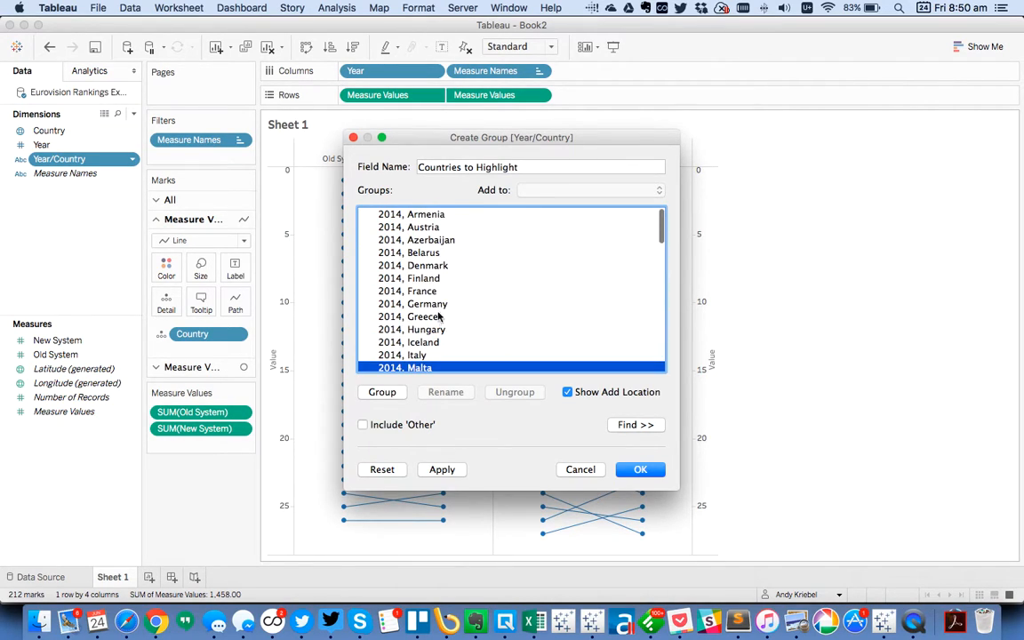
pyautogui.keyDown('super'); pyautogui.click(429, 265); pyautogui.keyUp('super')
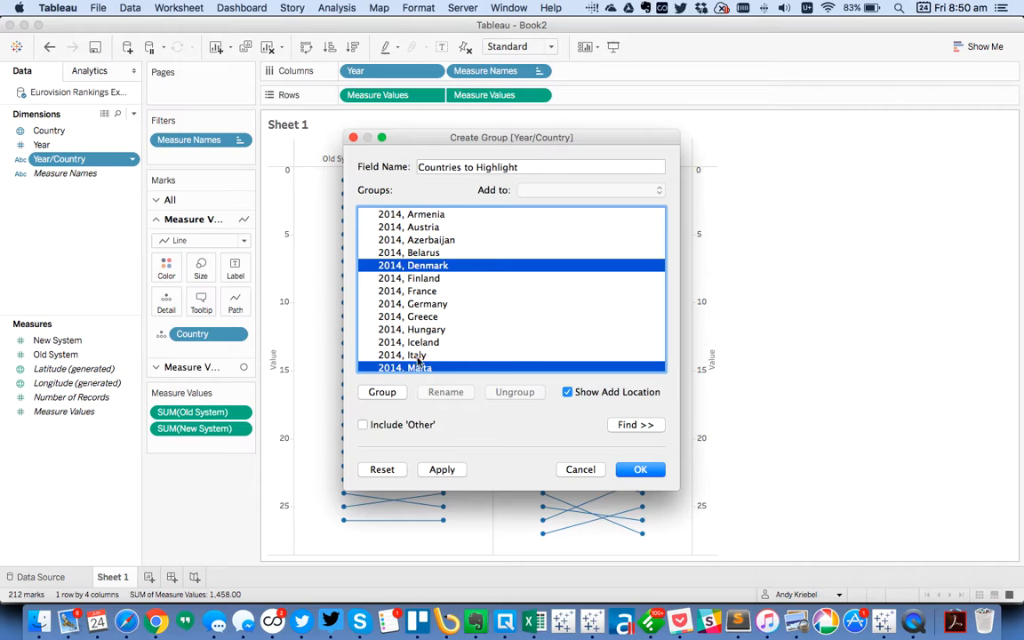
pyautogui.click(382, 393)
pyautogui.write('Highlight')
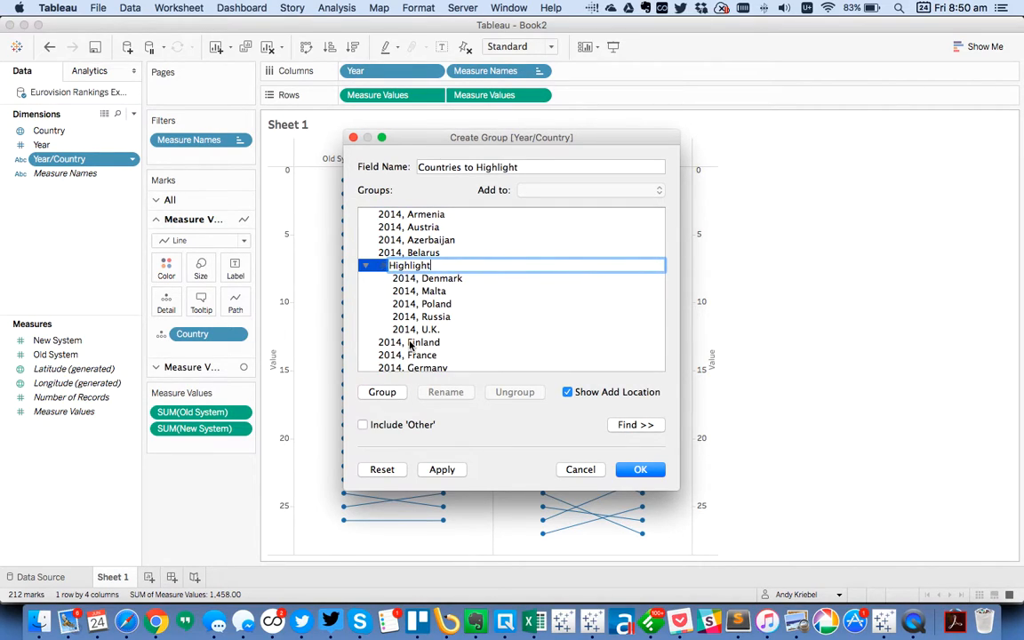
pyautogui.press('Return')
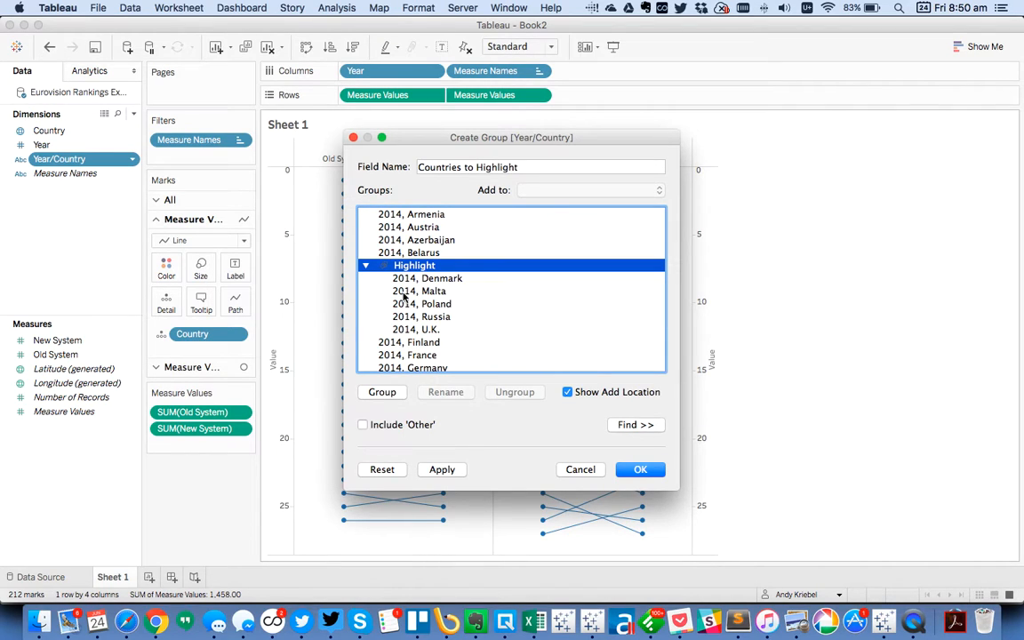
# Check the 2015 highlighted countries in the Chrome reference chart, and select the 2015 entries for U.K. and Russia in Tableau's group list.
pyautogui.press('super+Tab')
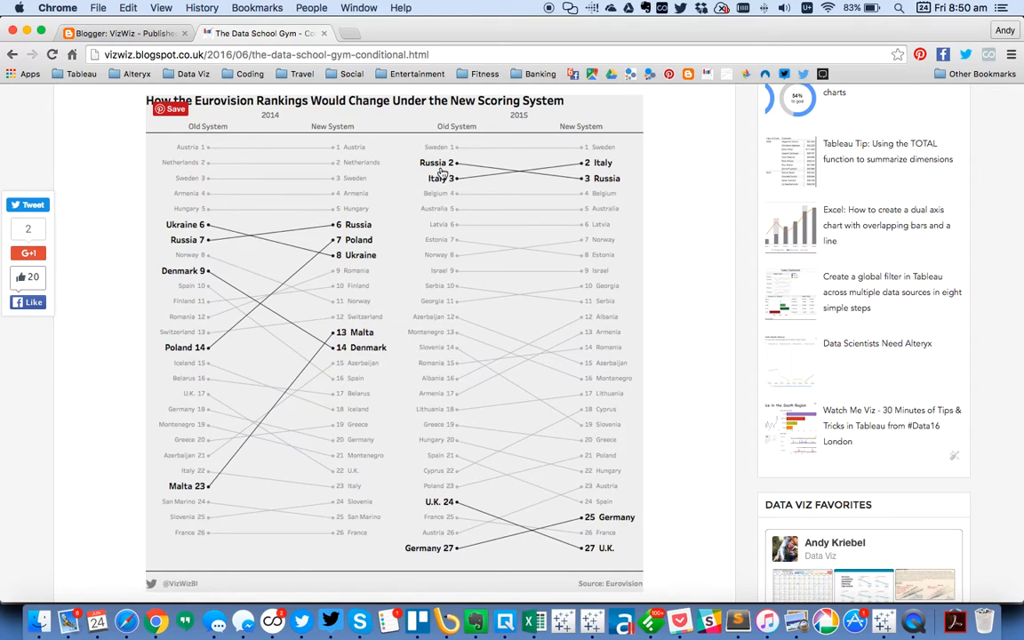
pyautogui.press('super+Tab')
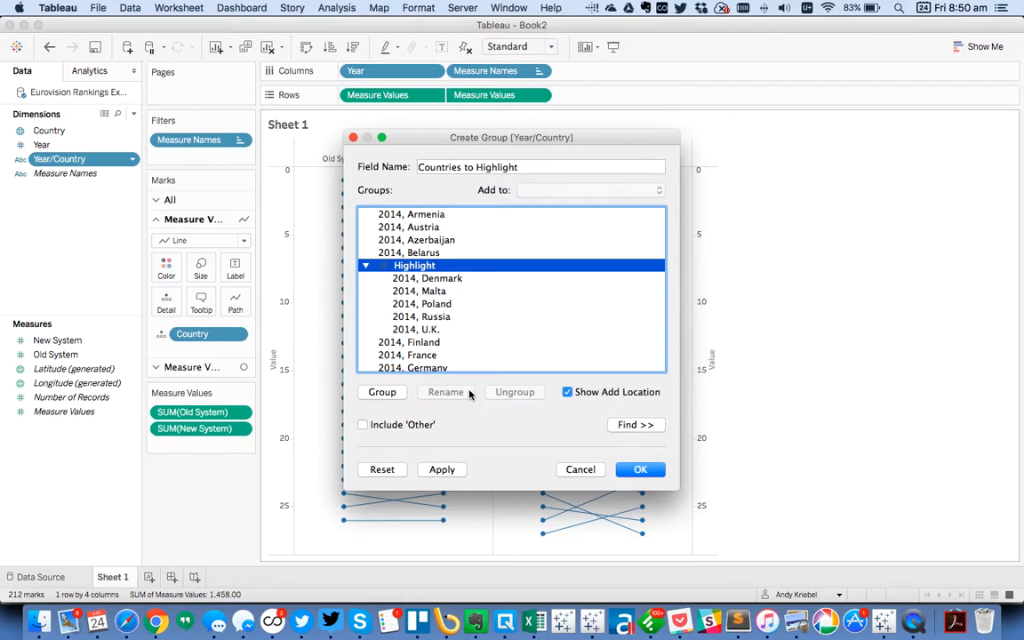
pyautogui.scroll(-10, 451, 355)
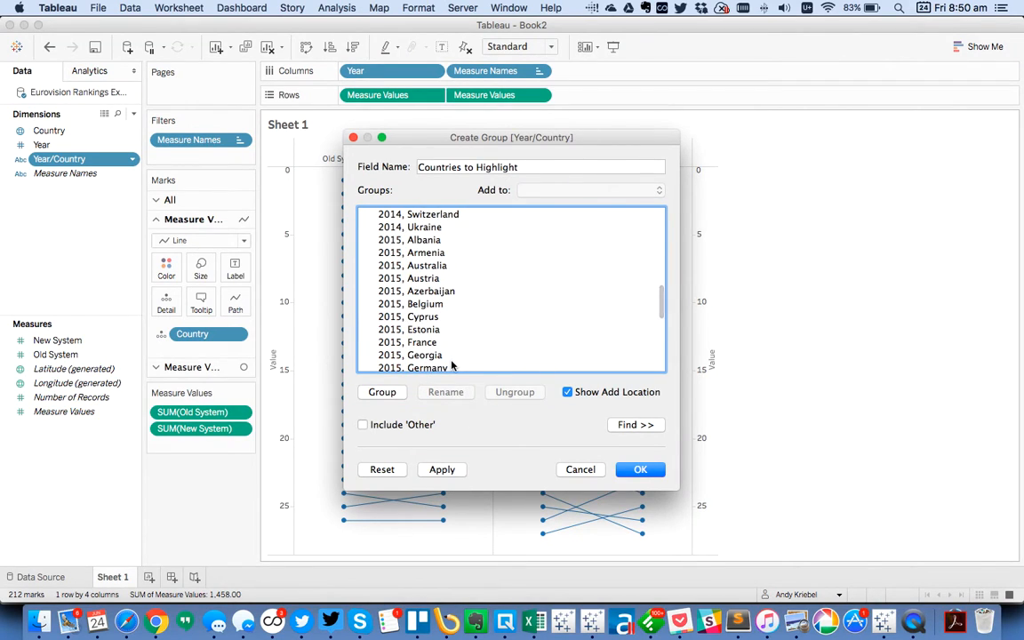
pyautogui.scroll(-5, 451, 365)
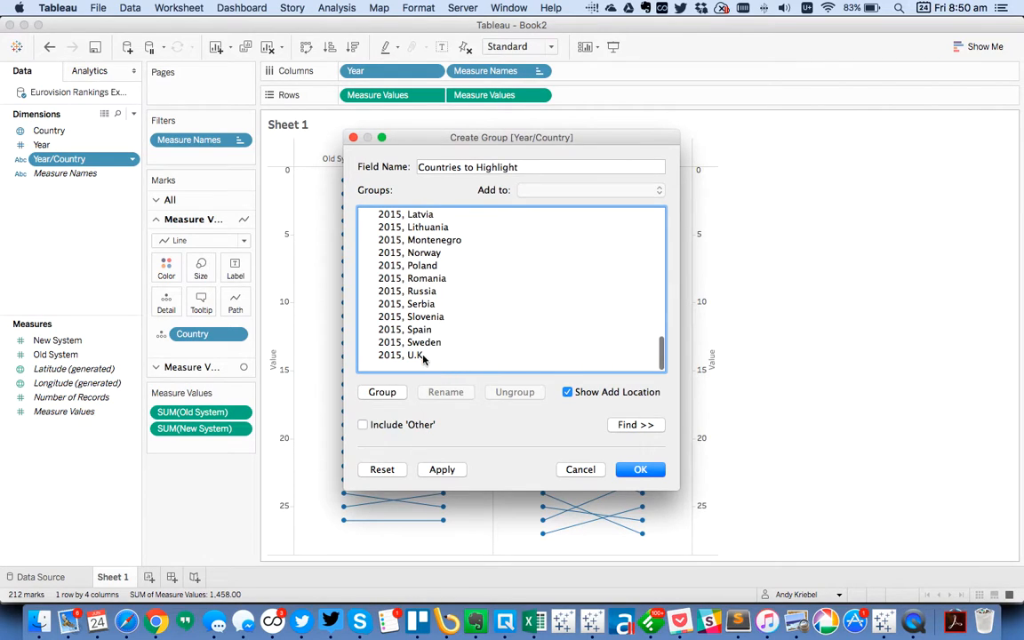
pyautogui.click(420, 355)
pyautogui.keyDown('super'); pyautogui.click(418, 291); pyautogui.keyUp('super')
# Recheck the chart in Chrome, extend the selection with 2015 Italy and Germany, and add the selected entries to the Highlight group.
pyautogui.press('super+Tab')
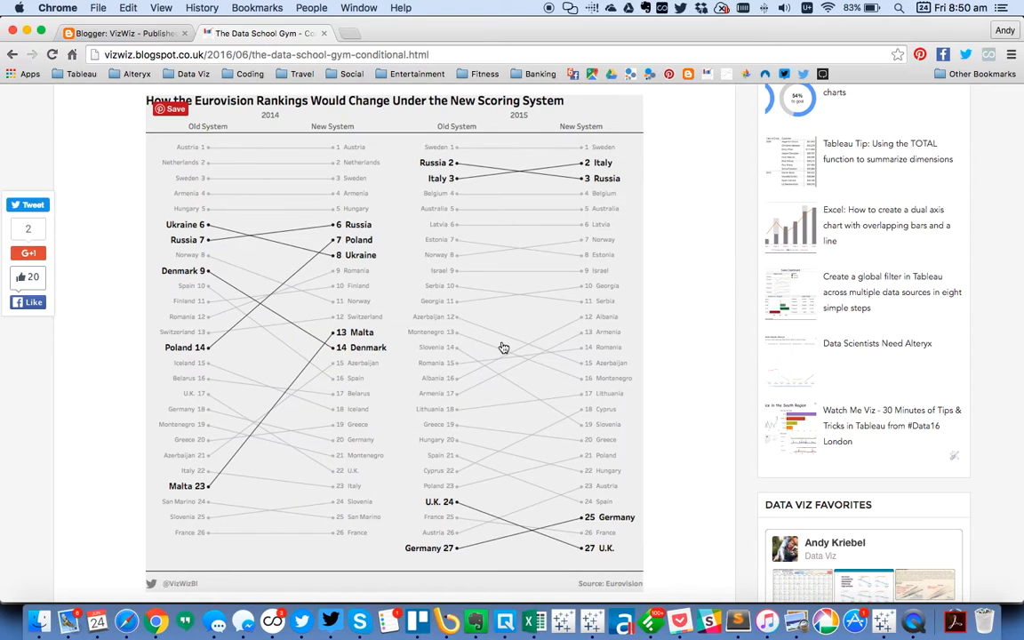
pyautogui.press('super+Tab')
pyautogui.scroll(4, 501, 295)
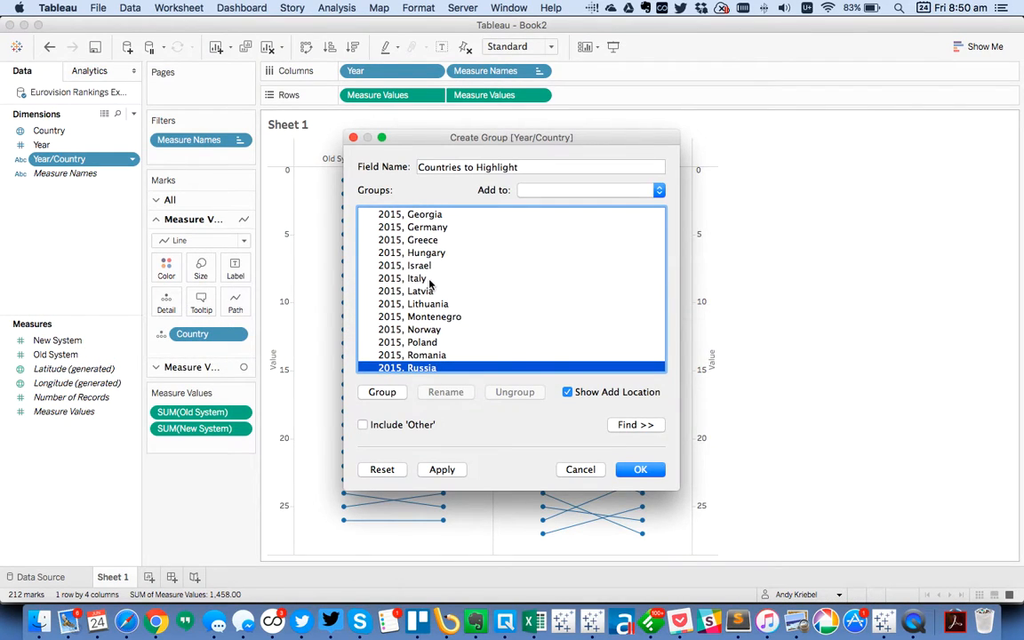
pyautogui.keyDown('super'); pyautogui.click(480, 279); pyautogui.keyUp('super')
pyautogui.keyDown('super'); pyautogui.click(426, 228); pyautogui.keyUp('super')
pyautogui.click(542, 192)
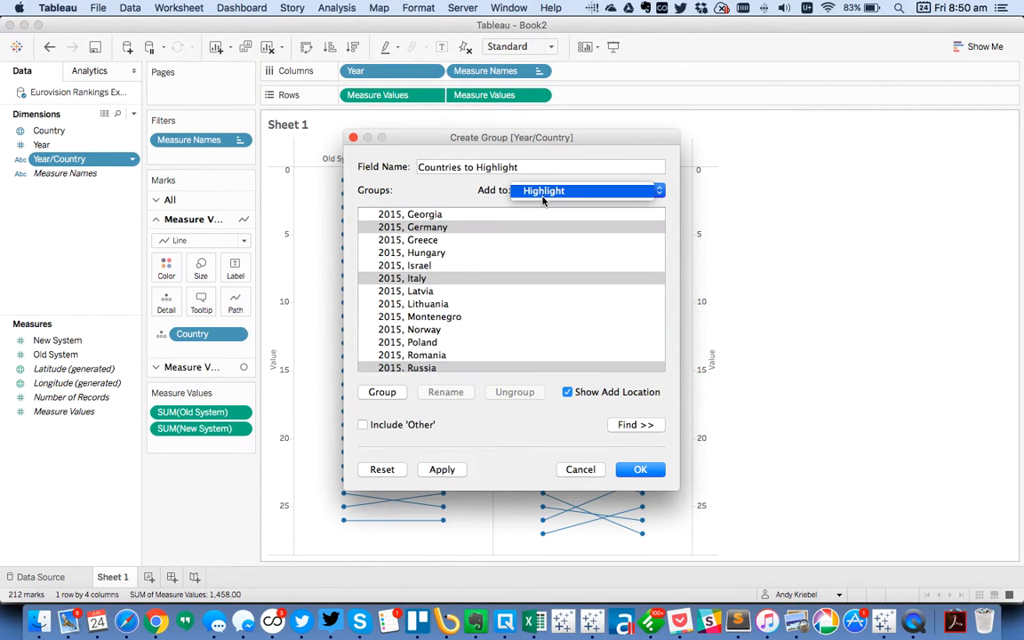
pyautogui.click(542, 192)
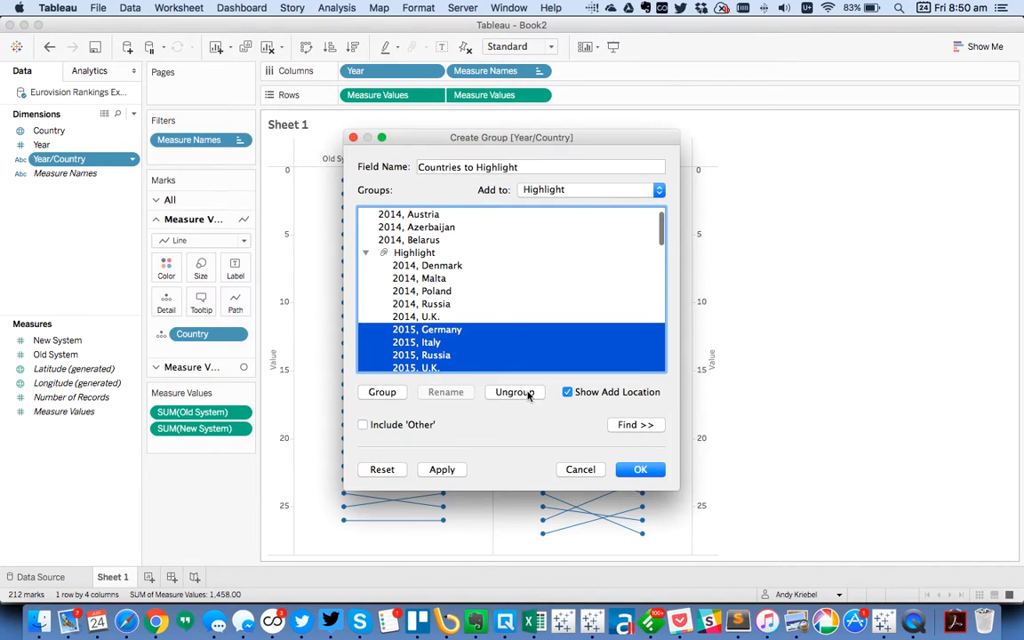
# Turn on Include 'Other' so the remaining entries are grouped, and create the Countries to Highlight group.
pyautogui.click(387, 240)
pyautogui.click(363, 425)
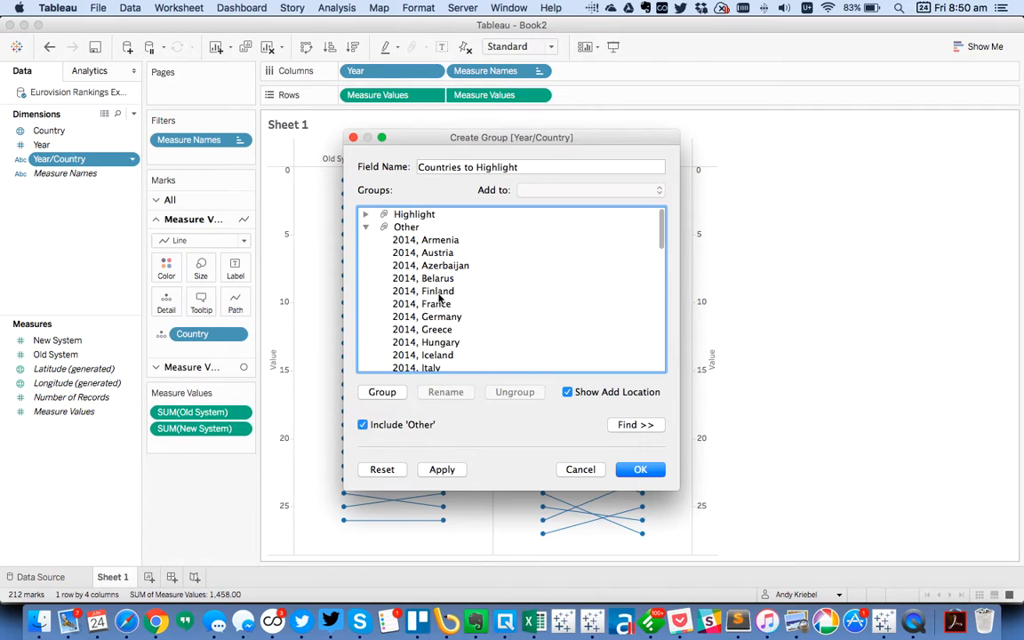
pyautogui.click(366, 227)
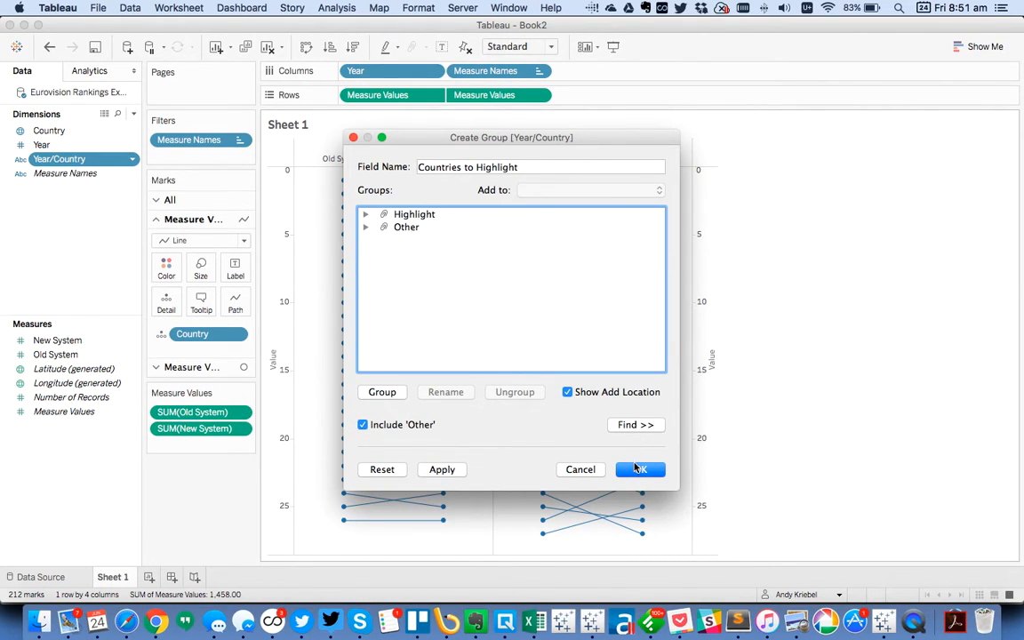
pyautogui.click(637, 471)
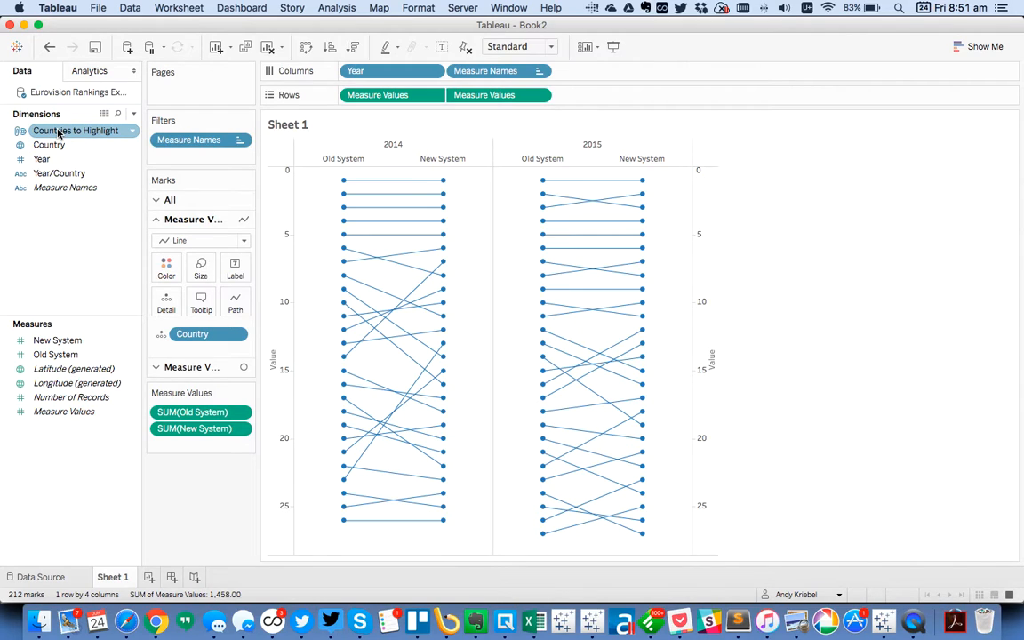
# Color all marks, both lines and circles, by the Countries to Highlight group.
pyautogui.moveTo(65, 136); pyautogui.dragTo(49, 144)
pyautogui.click(558, 333)
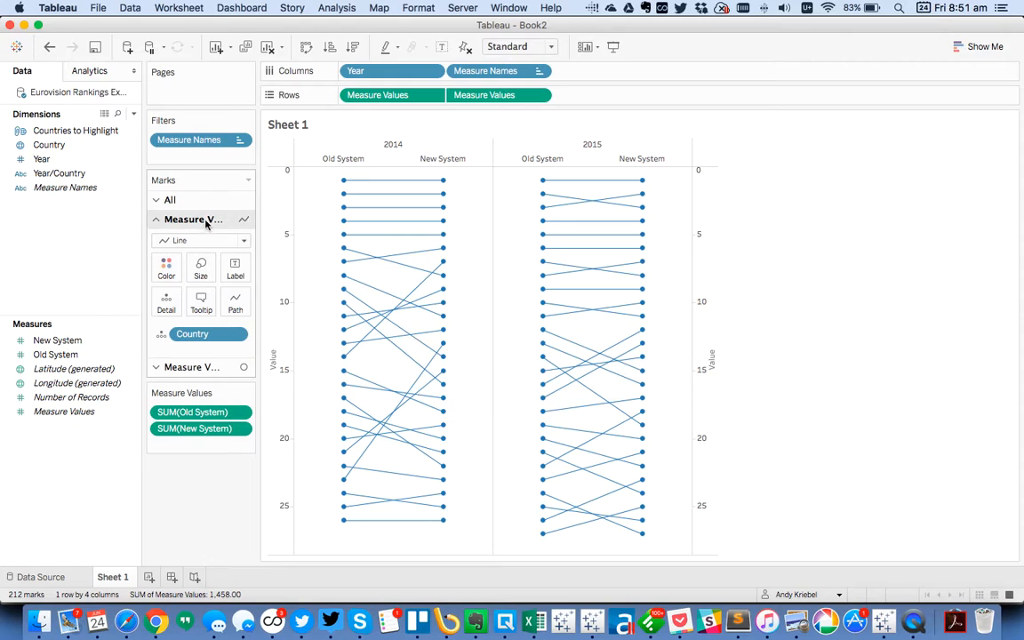
pyautogui.click(194, 201)
pyautogui.moveTo(76, 131); pyautogui.dragTo(166, 258)
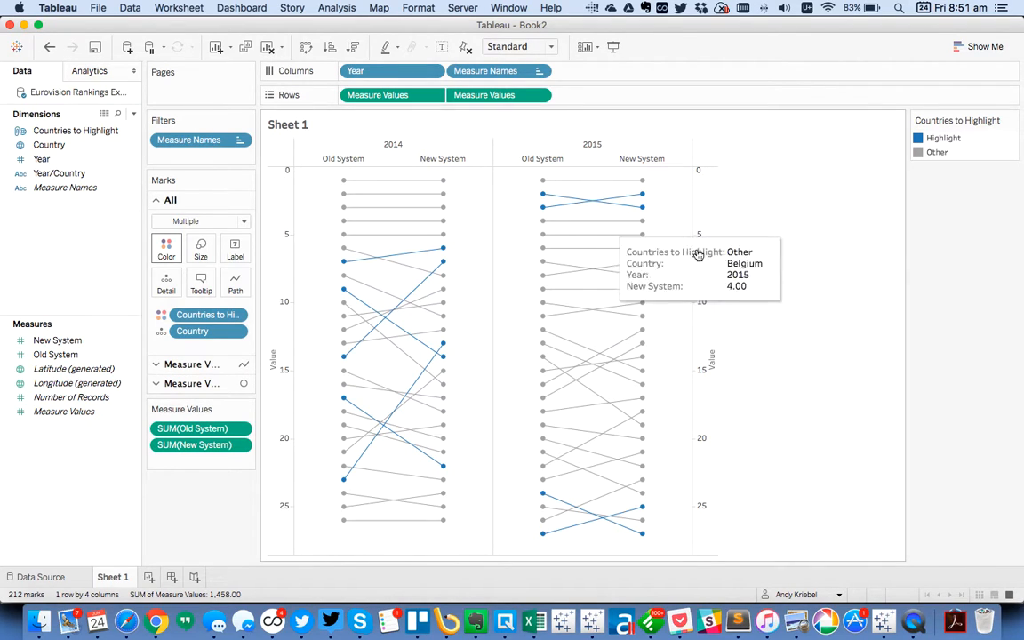
# Using the Facebook Expanded palette, color Highlight black and Other light gray.
pyautogui.doubleClick(985, 146)
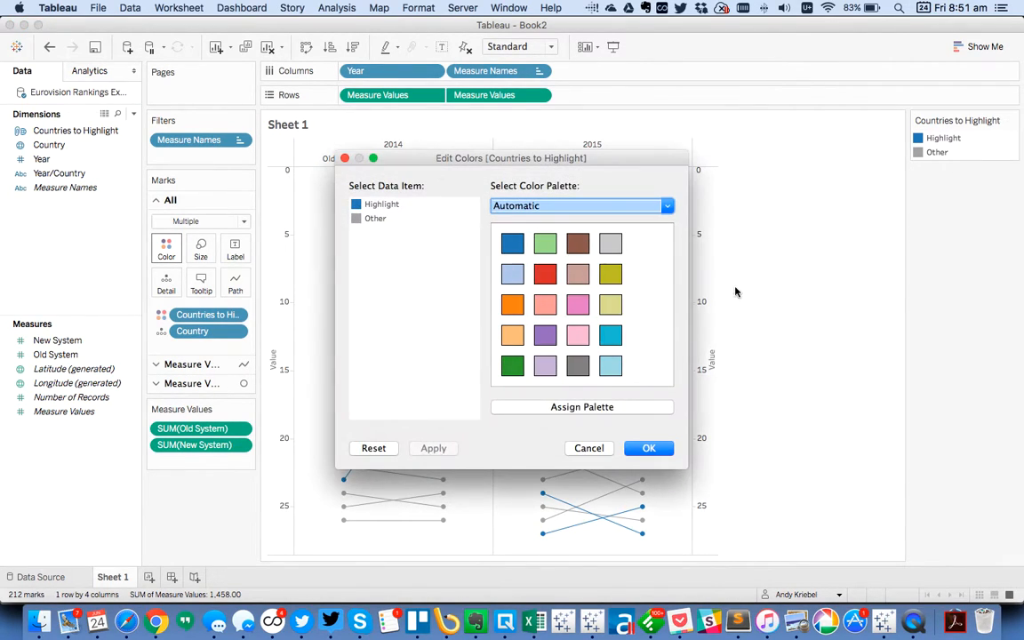
pyautogui.click(541, 205)
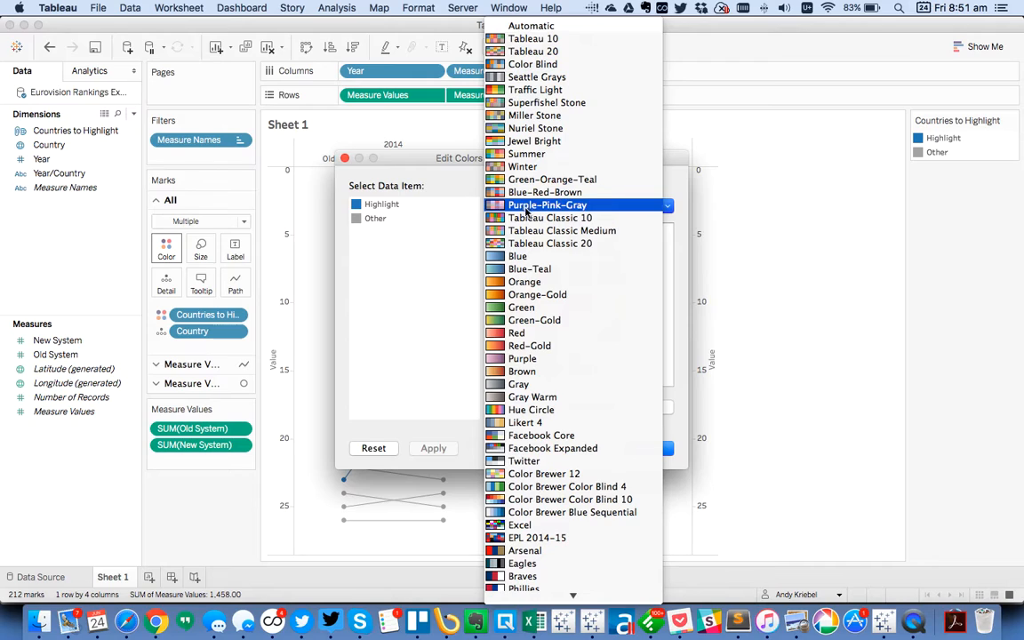
pyautogui.click(558, 450)
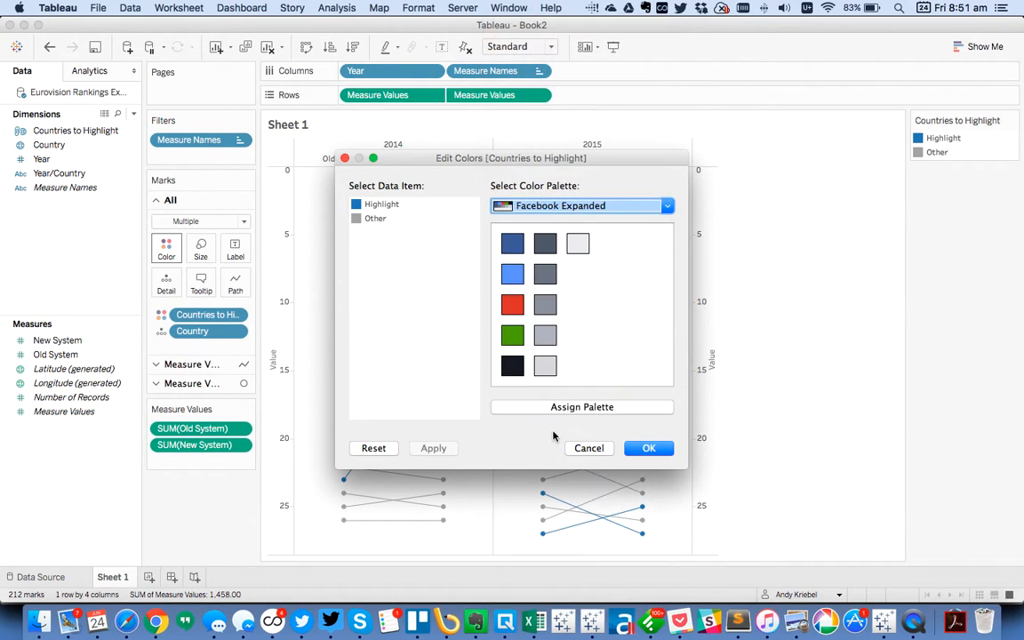
pyautogui.click(380, 204)
pyautogui.click(512, 366)
pyautogui.click(371, 217)
pyautogui.click(545, 335)
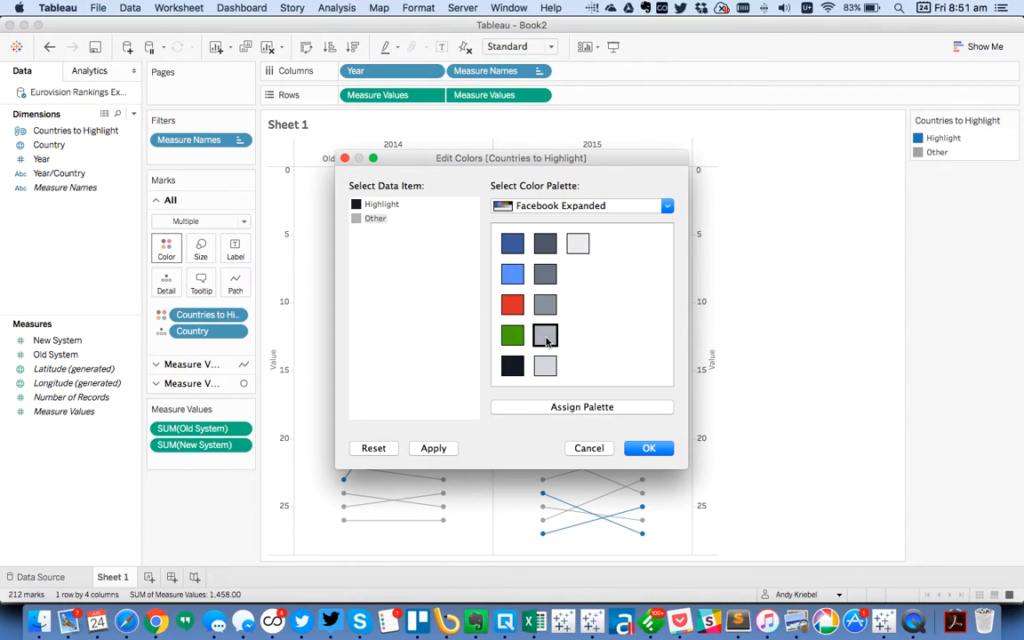
pyautogui.click(636, 447)
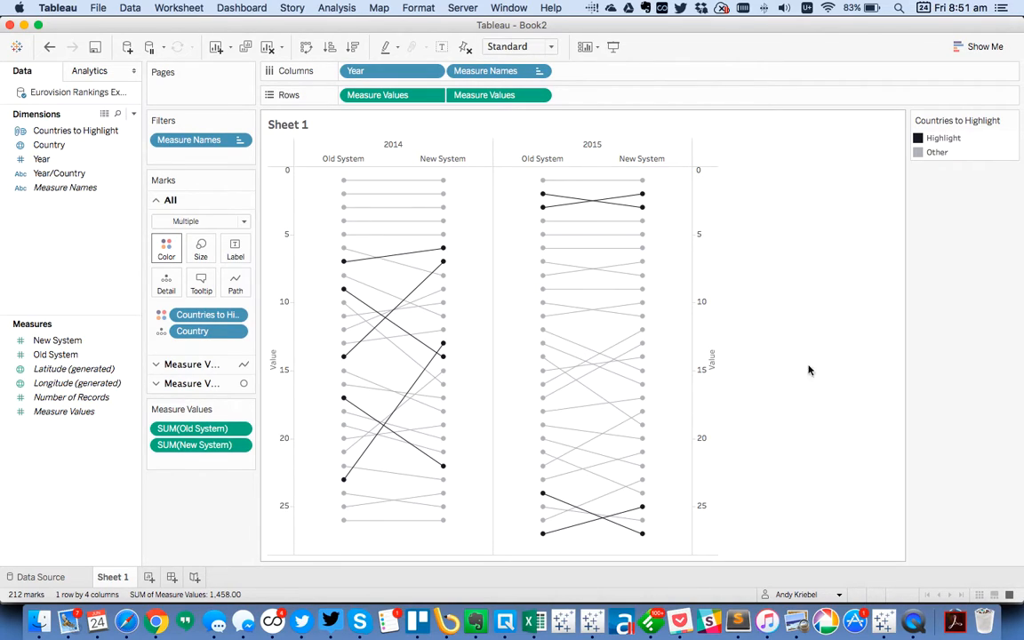
# Show mark labels on all marks and set the default number format of New System and Old System to zero decimals.
pyautogui.click(230, 255)
pyautogui.click(269, 281)
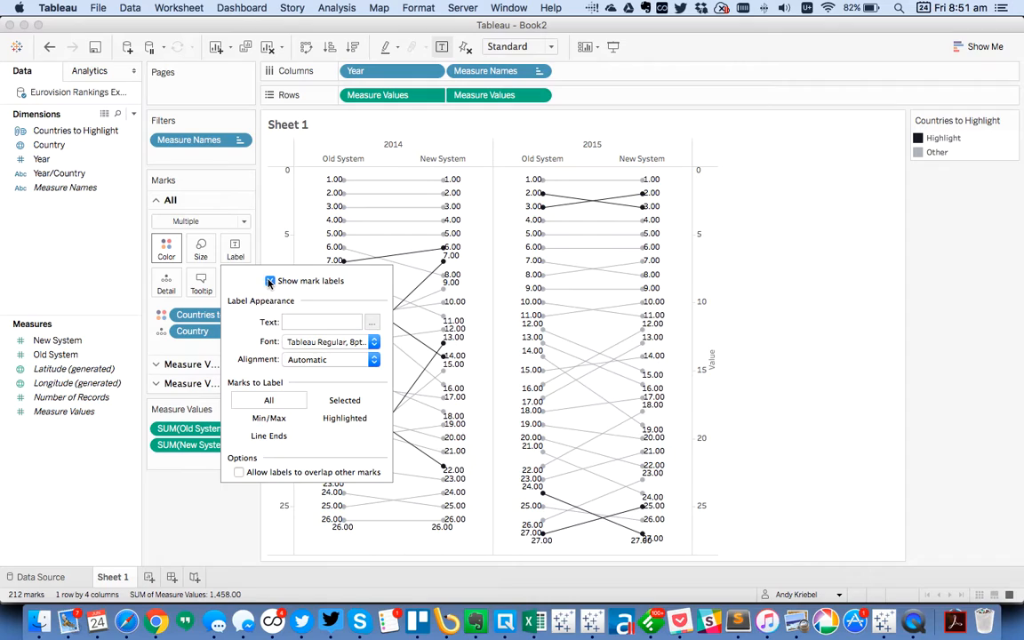
pyautogui.click(57, 340)
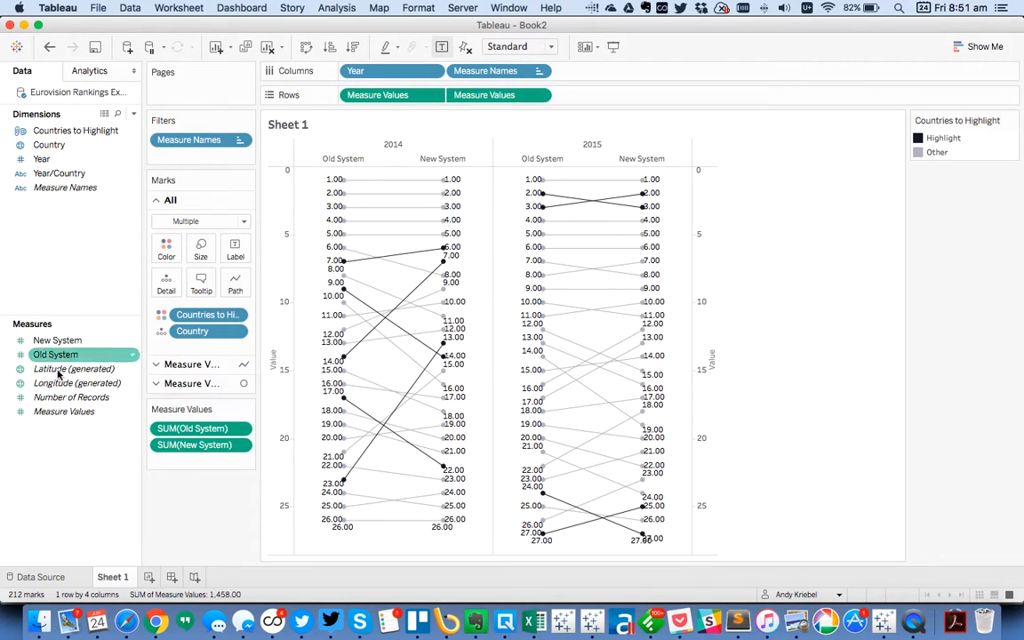
pyautogui.rightClick(55, 354)
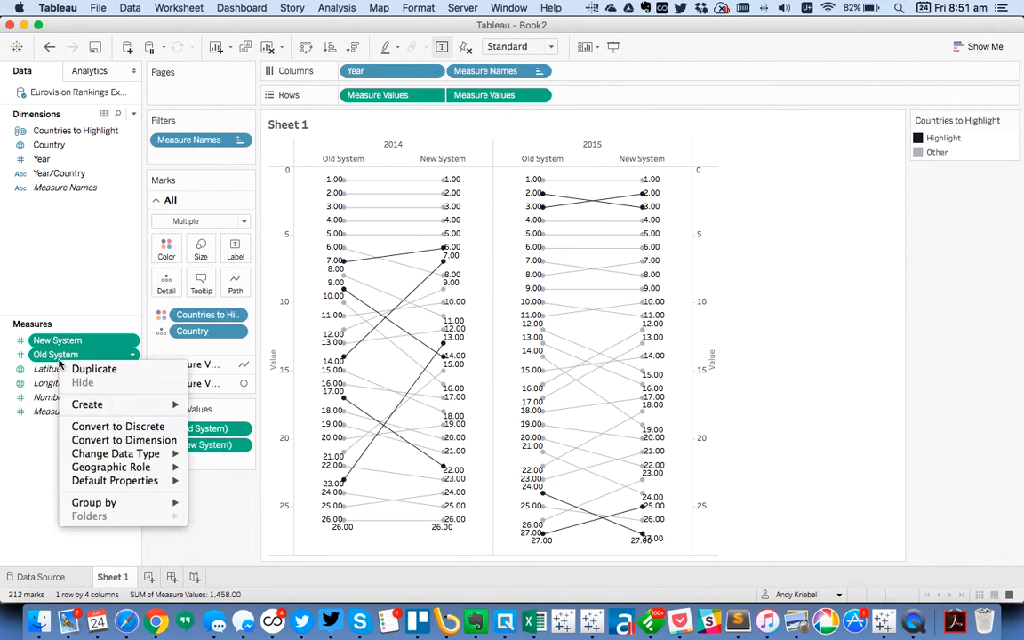
pyautogui.moveTo(147, 456)
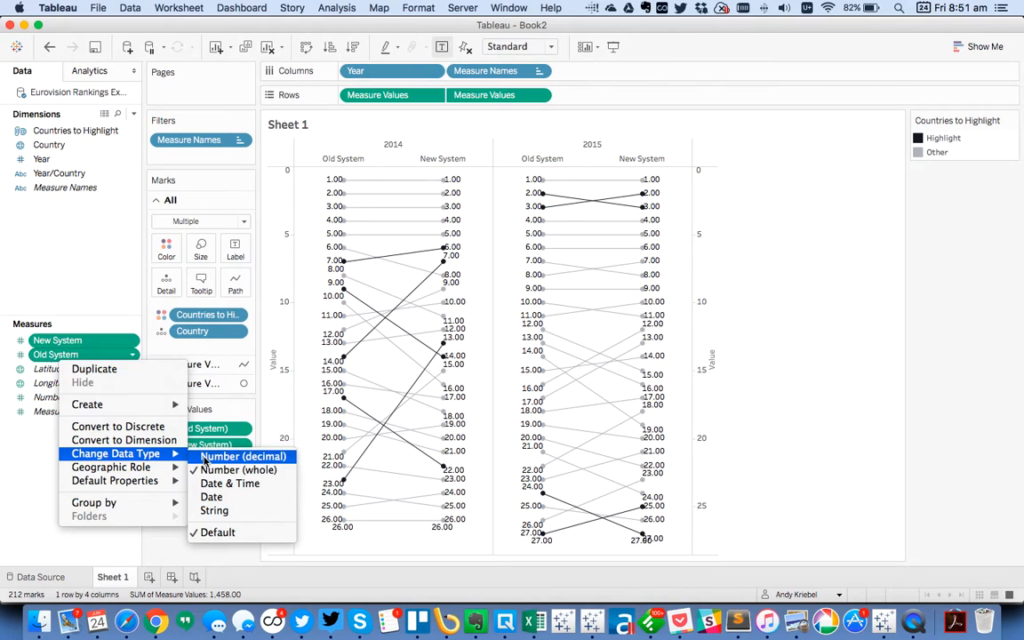
pyautogui.moveTo(148, 484)
pyautogui.click(238, 483)
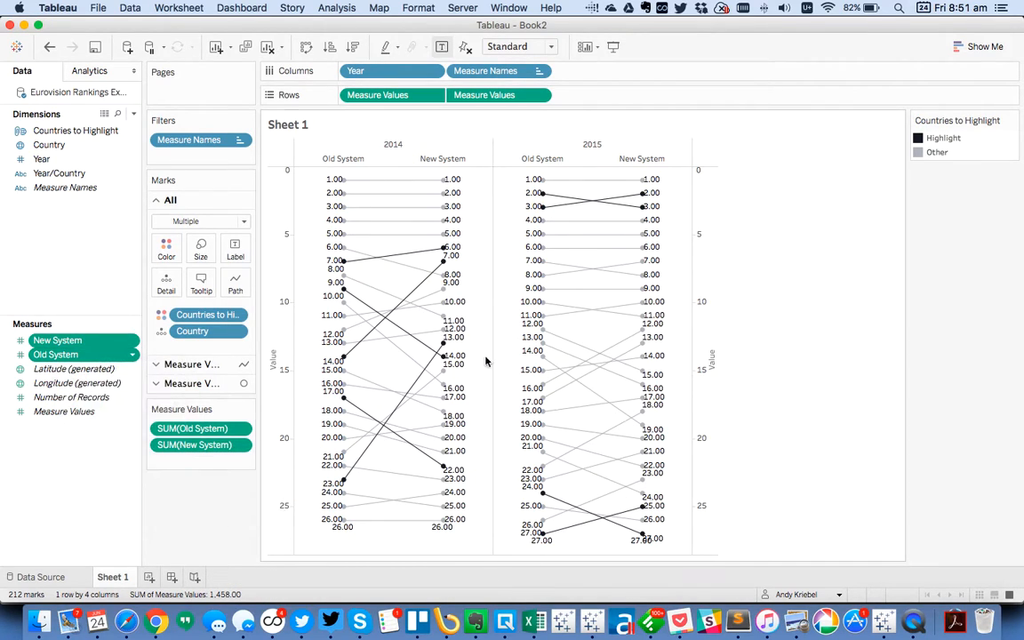
pyautogui.click(423, 257)
pyautogui.click(547, 257)
pyautogui.click(547, 258)
pyautogui.click(642, 412)
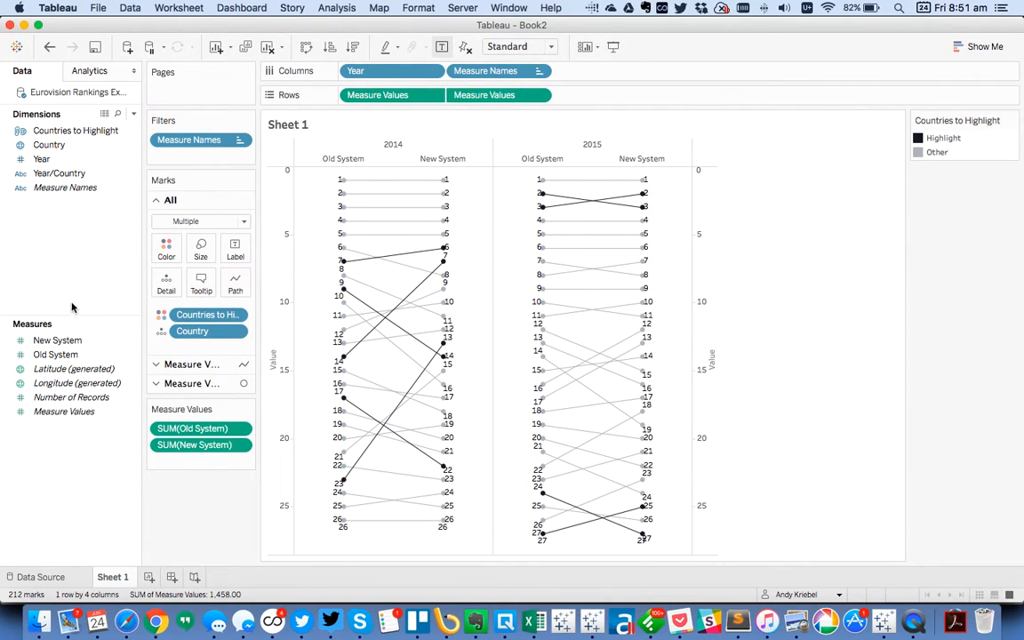
# Expand the marks settings of the line layer of Measure Values.
pyautogui.click(59, 341)
pyautogui.click(54, 293)
pyautogui.click(156, 364)
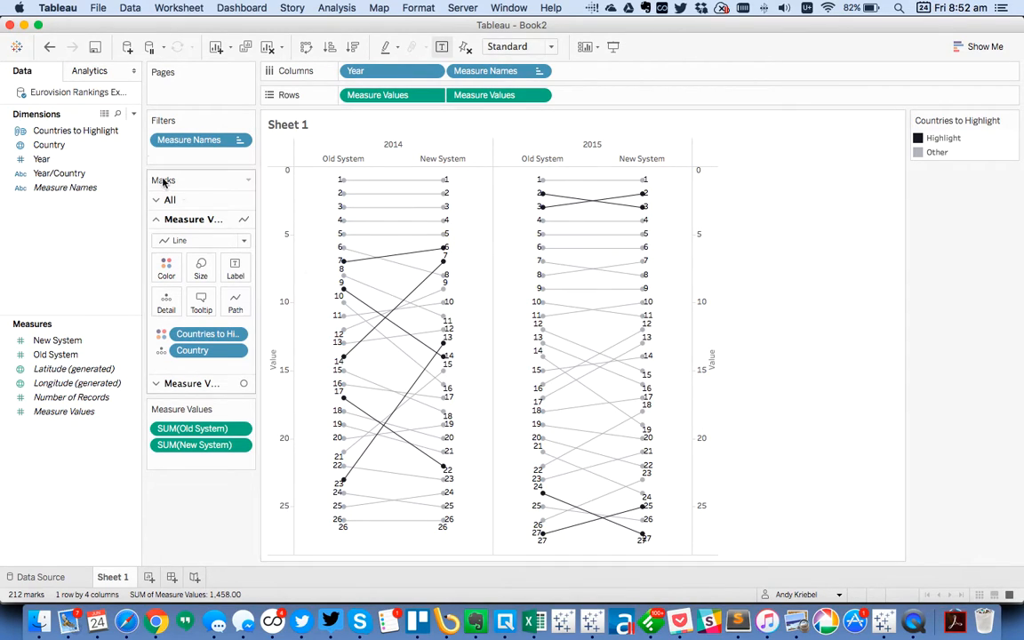
# Create a calculated field from Countries to Highlight and name it Bold Countries.
pyautogui.click(86, 132)
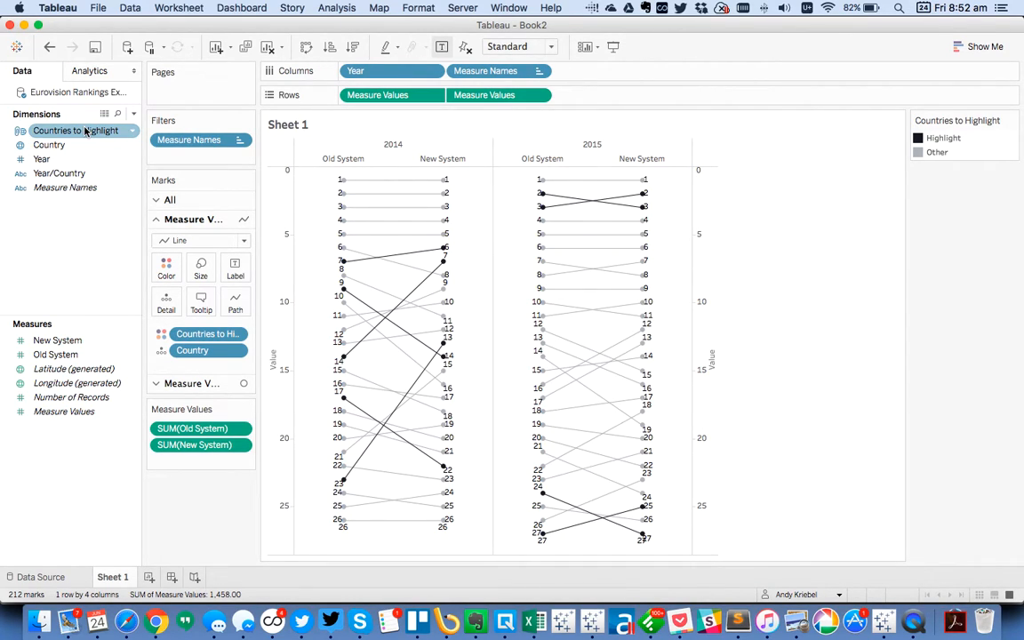
pyautogui.rightClick(86, 132)
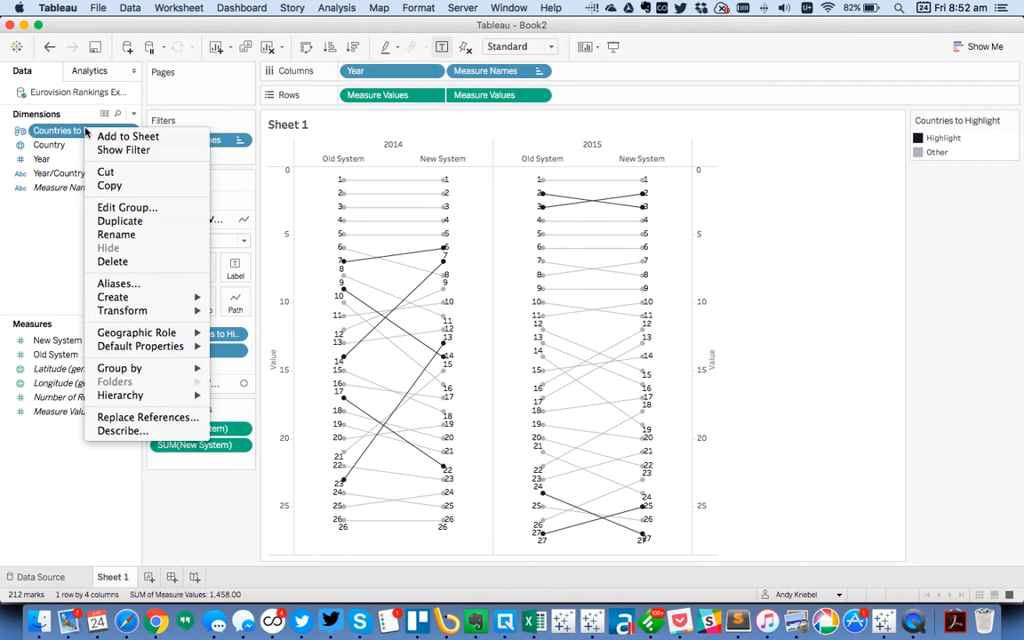
pyautogui.moveTo(116, 297)
pyautogui.click(257, 297)
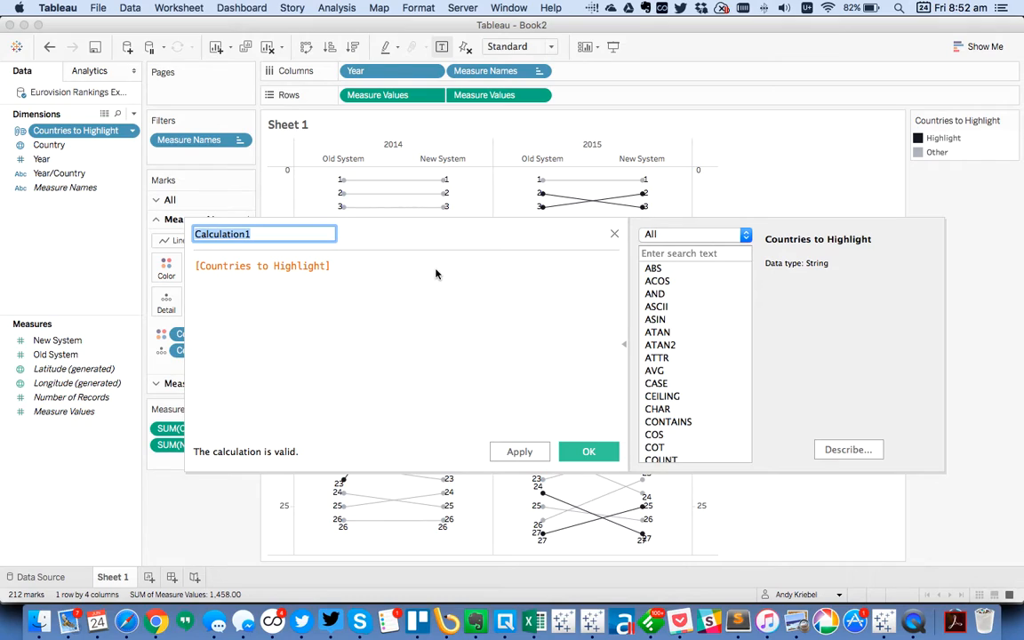
pyautogui.write('Bold Countries')
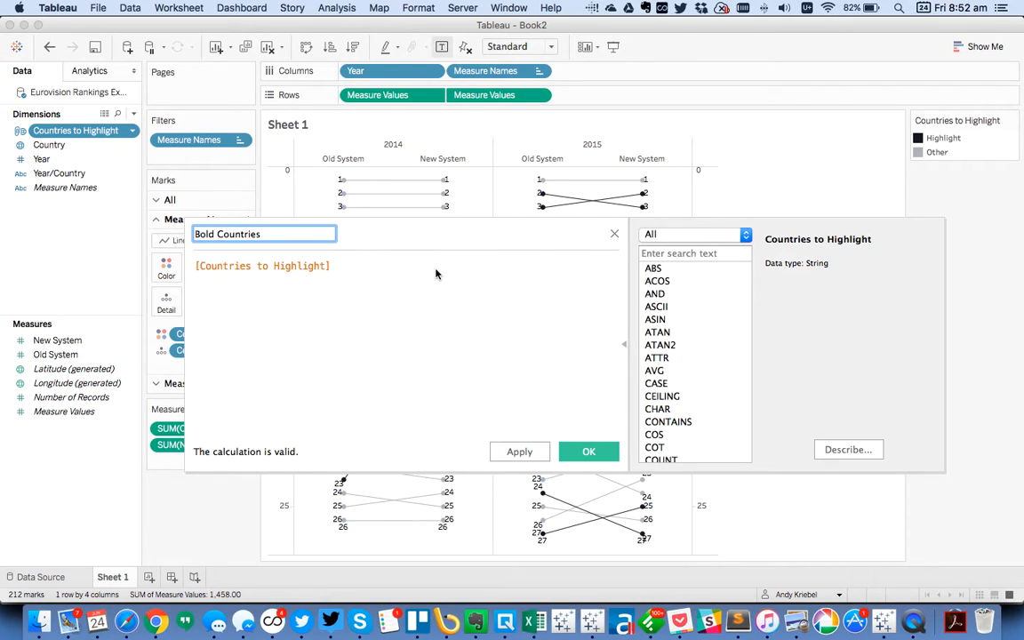
pyautogui.press('Tab')
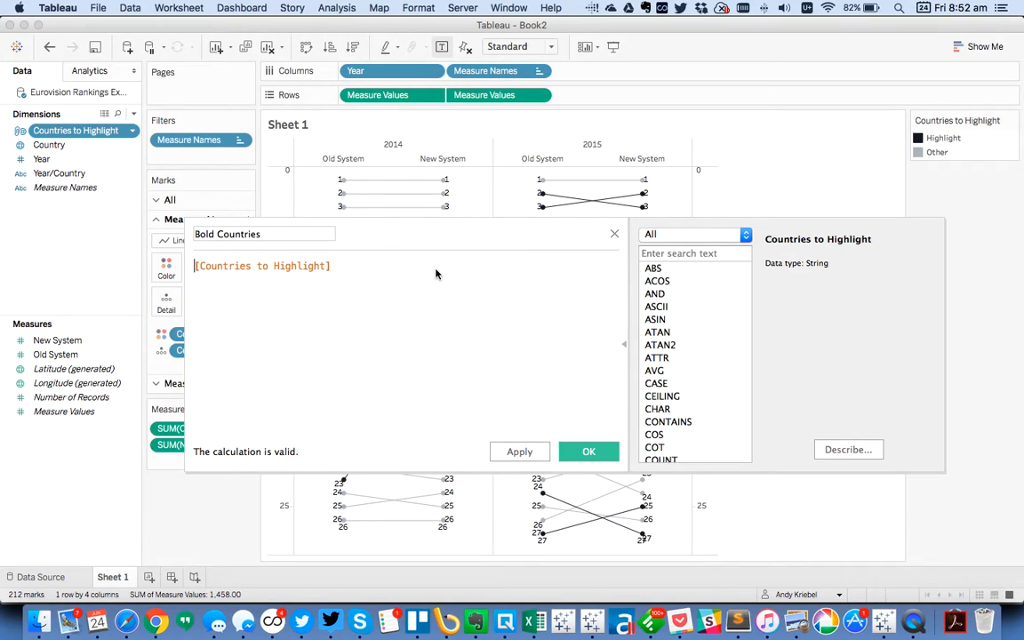
# Define Bold Countries as IF [Countries to Highlight]='Highlight' THEN [Country] ELSE '' END and save the calculation.
pyautogui.write('IF ')
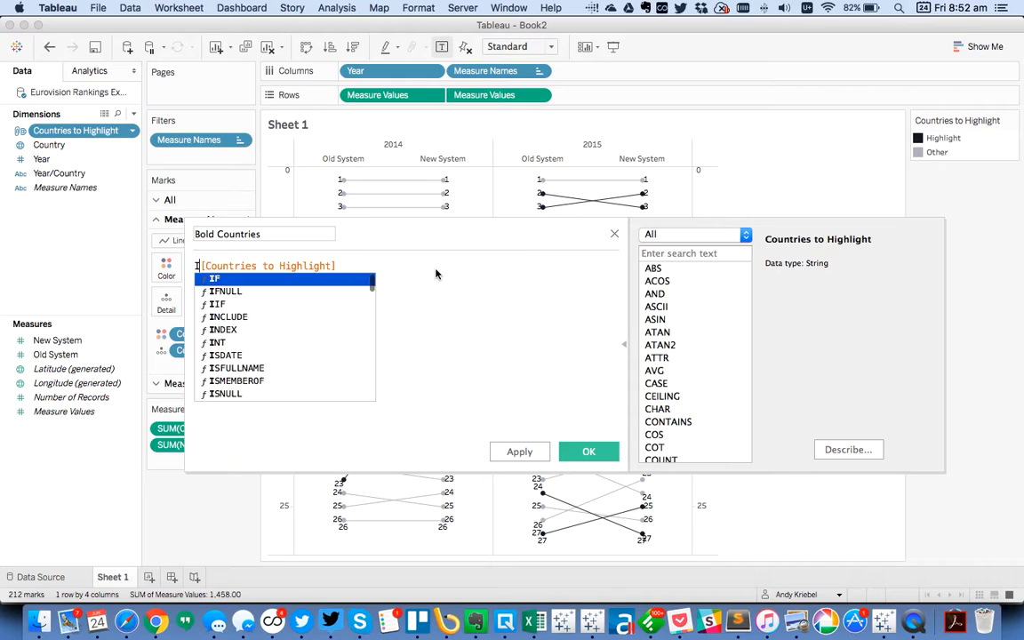
pyautogui.write("='Highlig")
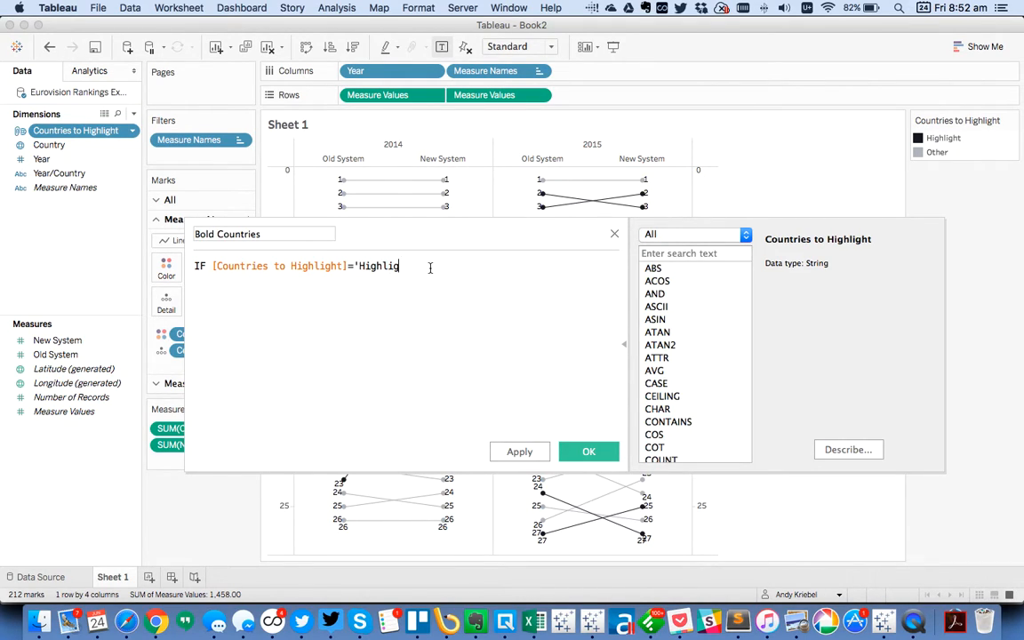
pyautogui.write("ht' THEN")
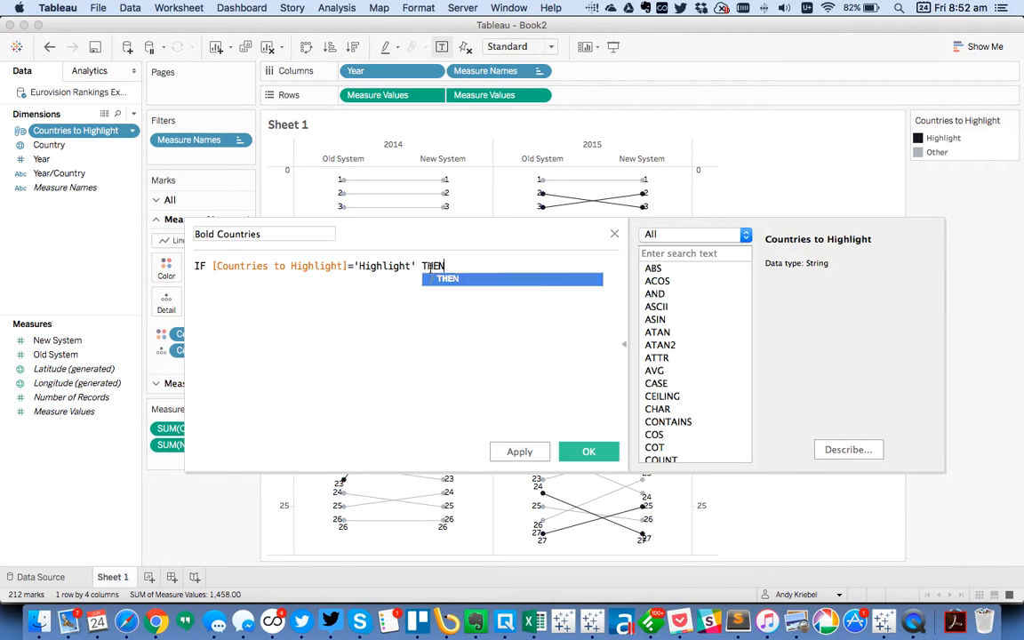
pyautogui.write(' Cou')
pyautogui.press('Down')
pyautogui.press('Down')
pyautogui.press('Down')
pyautogui.press('Return')
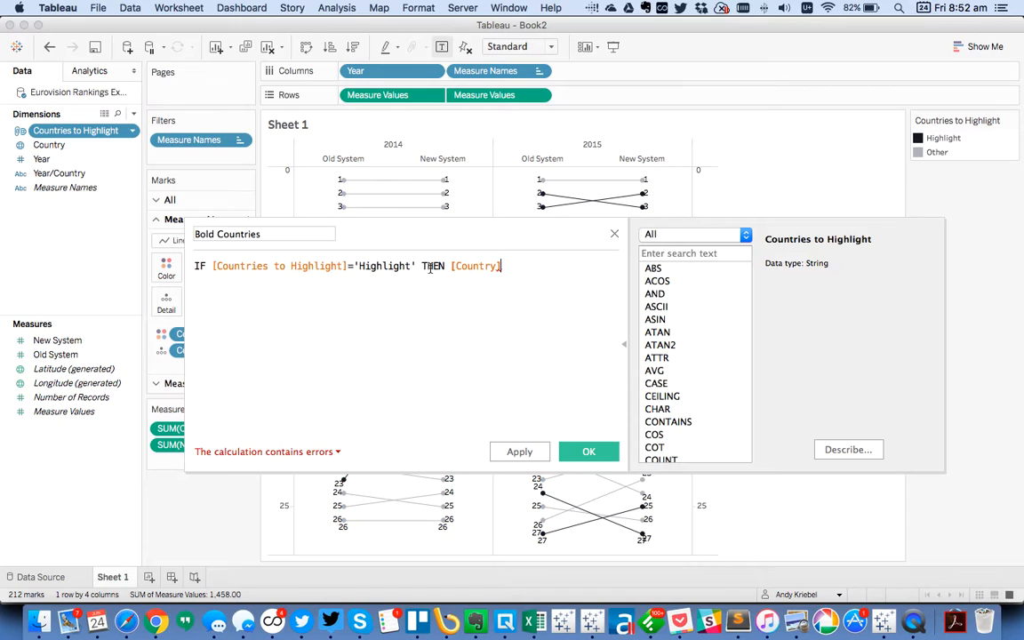
pyautogui.write('ELSE ')
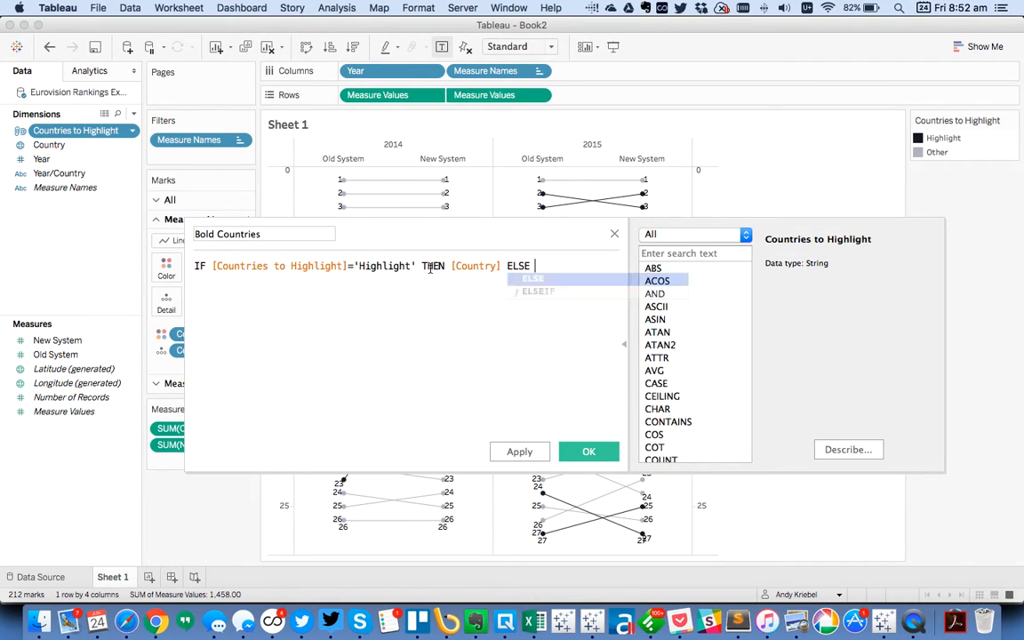
pyautogui.write("''  END")
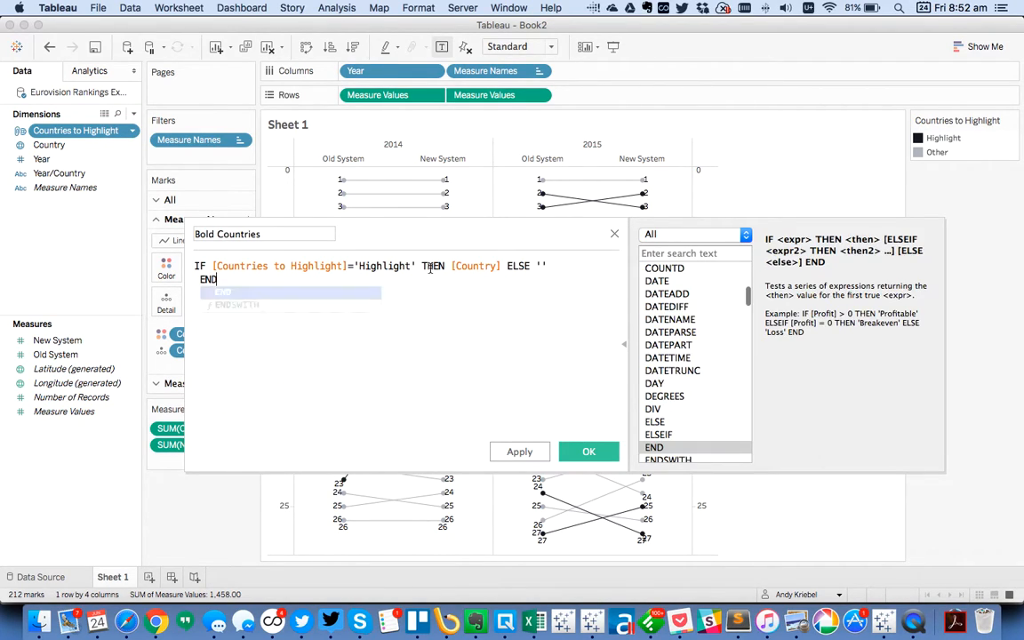
pyautogui.click(200, 279)
pyautogui.press('BackSpace')
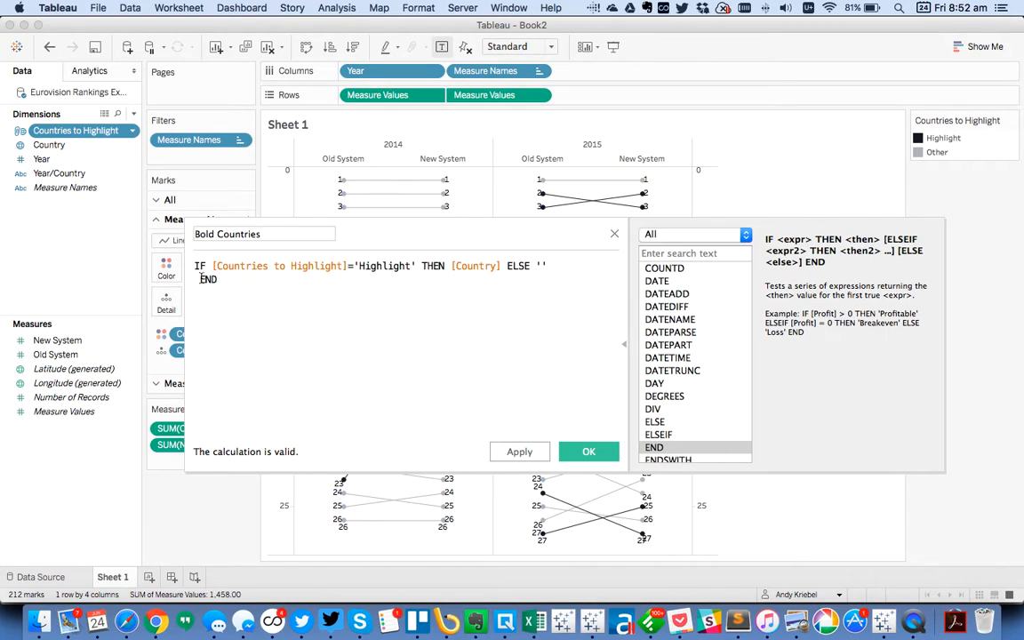
pyautogui.click(569, 455)
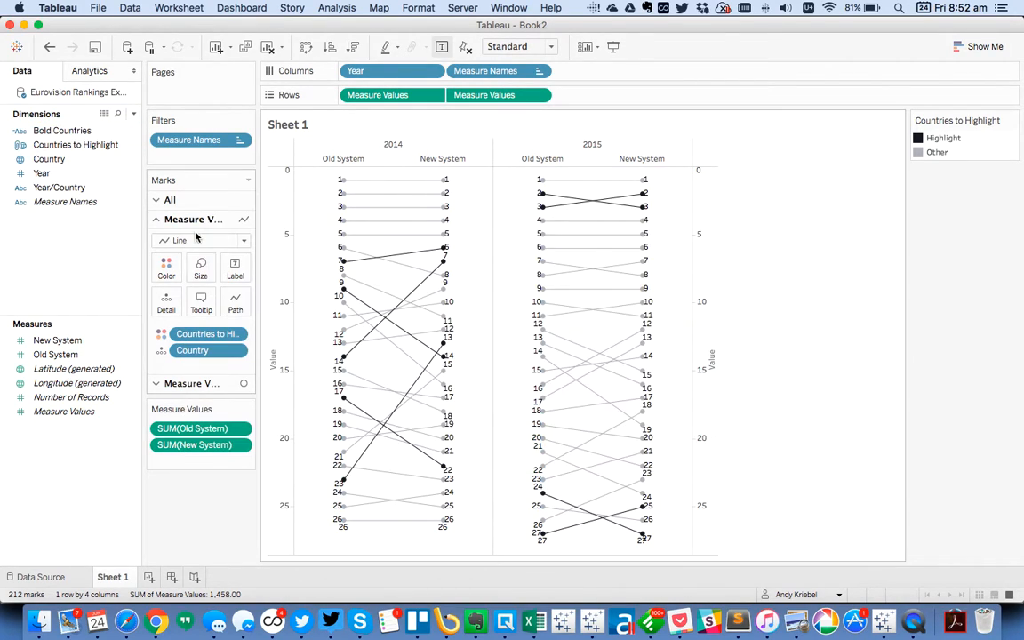
# Duplicate the Bold Countries field and rename the copy Non-Bold Countries.
pyautogui.rightClick(67, 133)
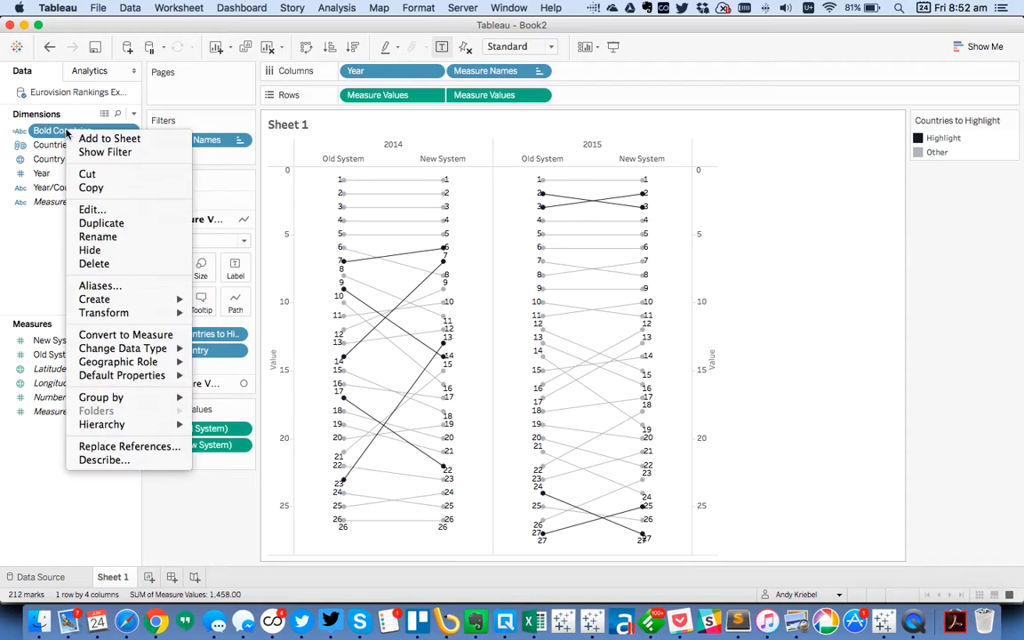
pyautogui.click(105, 223)
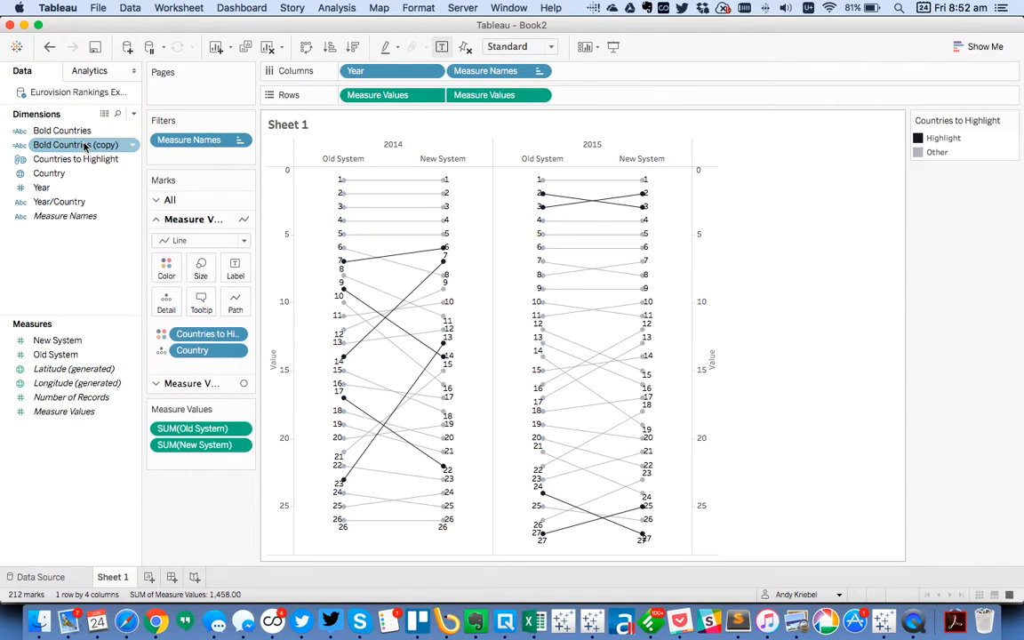
pyautogui.rightClick(84, 147)
pyautogui.click(105, 221)
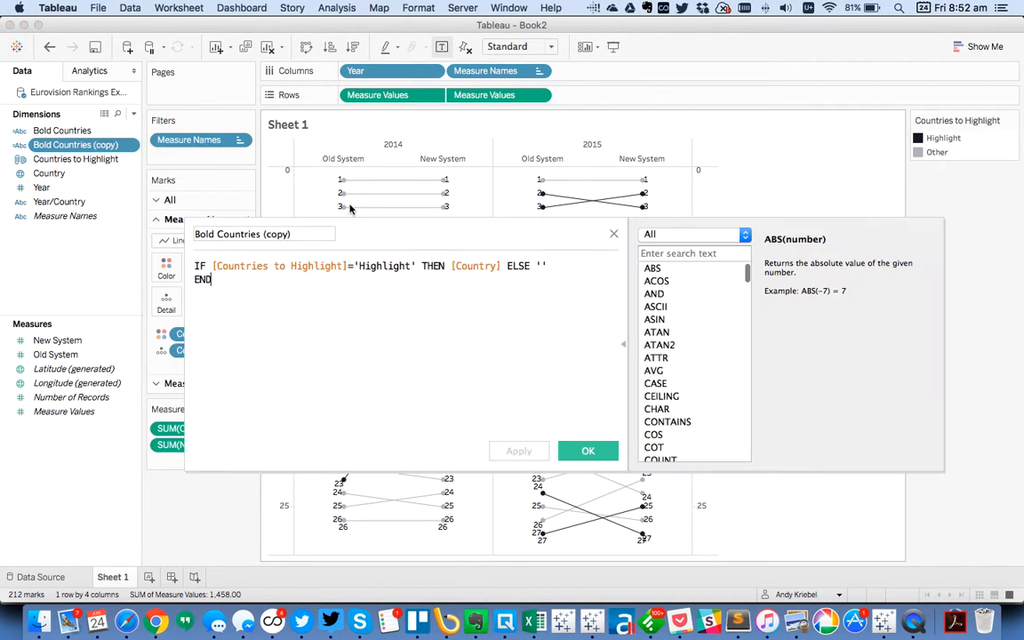
pyautogui.click(195, 234)
pyautogui.write('Non-')
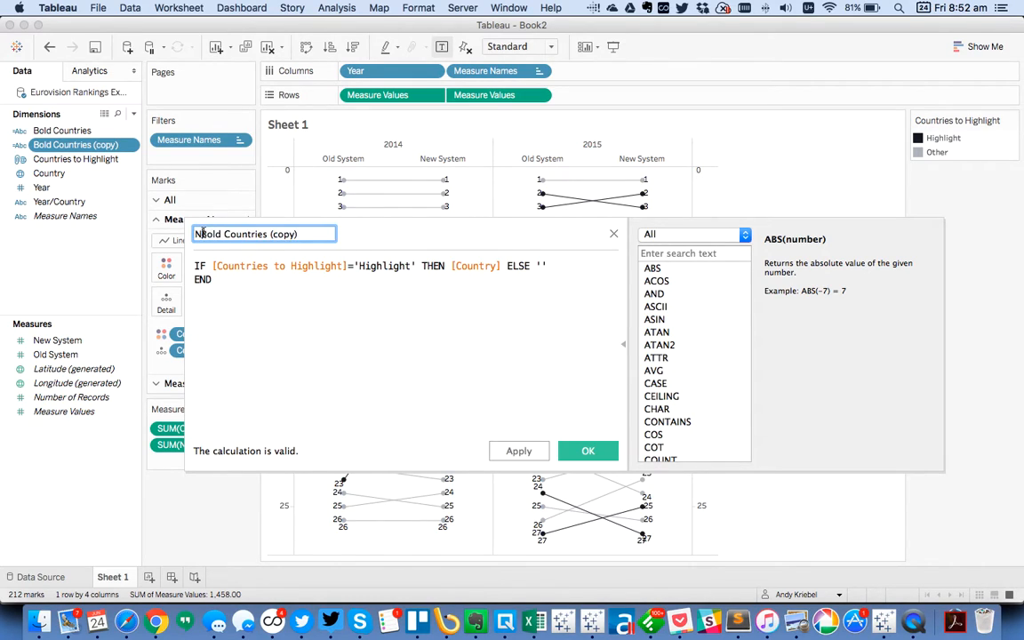
pyautogui.moveTo(284, 234); pyautogui.dragTo(342, 233)
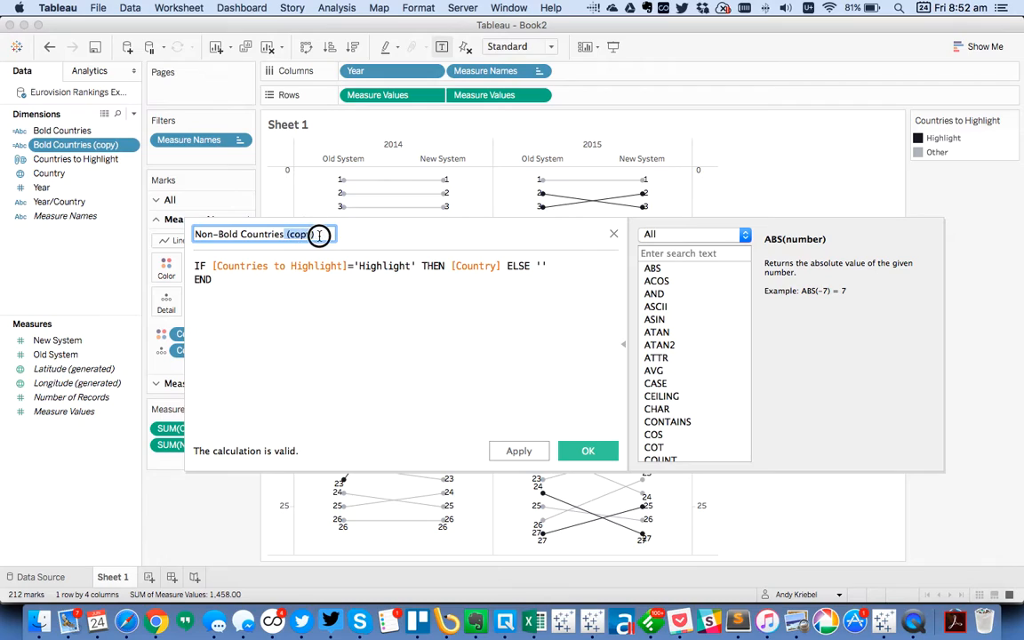
pyautogui.press('BackSpace')
# Change the Non-Bold Countries formula to IF [Countries to Highlight]='Highlight' THEN '' ELSE [Country] END and save it.
pyautogui.click(345, 268)
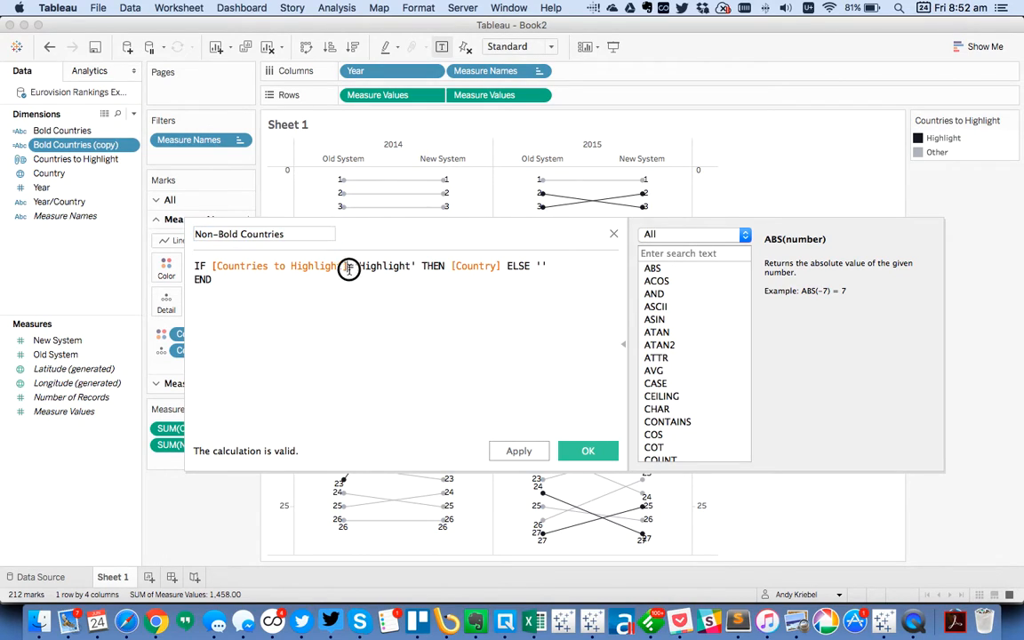
pyautogui.click(448, 267)
pyautogui.moveTo(450, 266); pyautogui.dragTo(501, 266)
pyautogui.write("'' ELSE [")
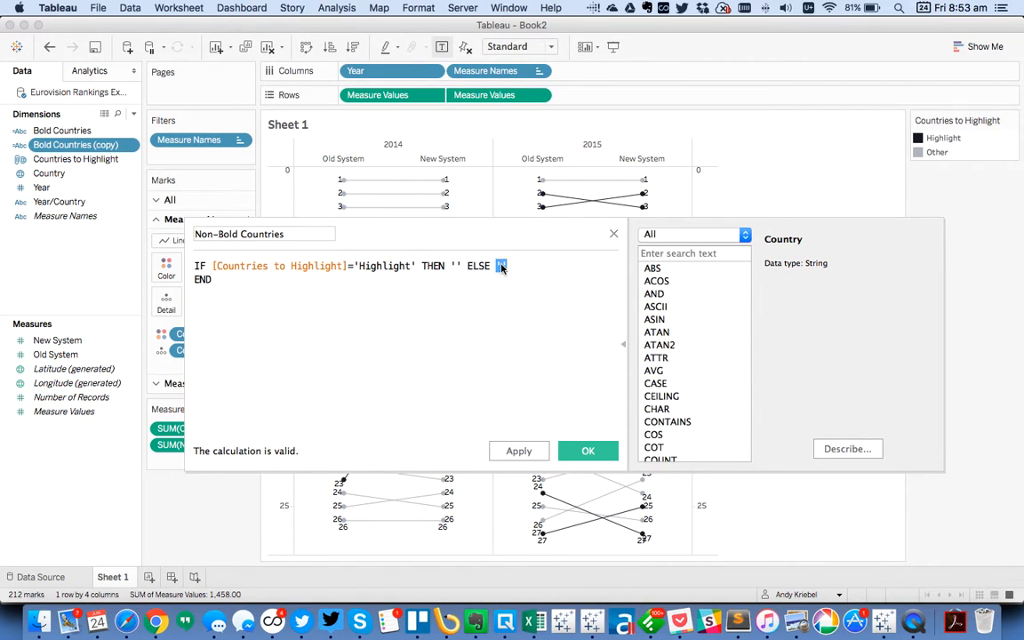
pyautogui.write('Country')
pyautogui.press('Return')
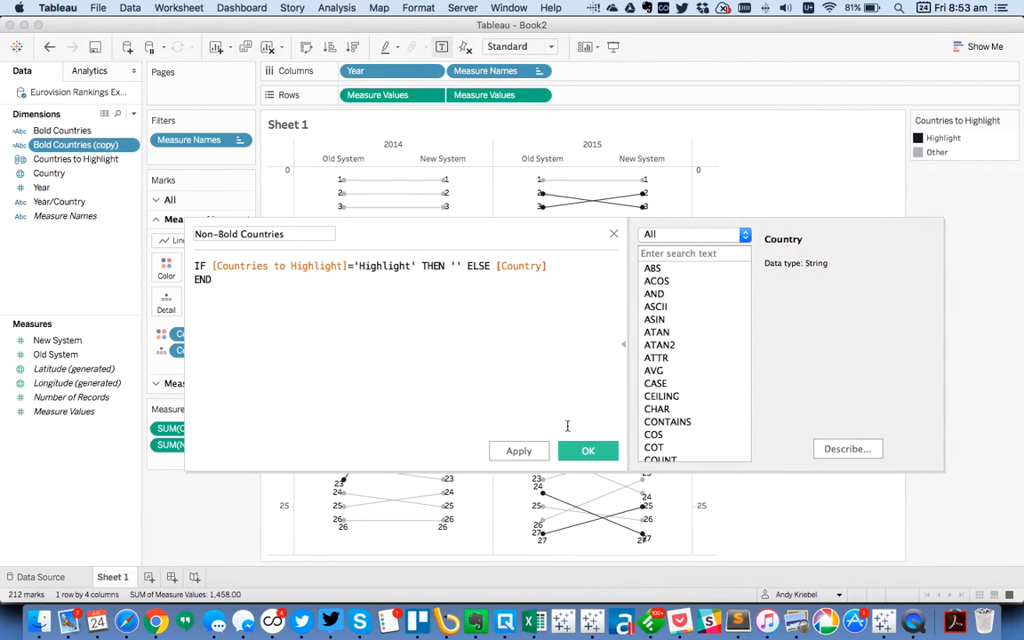
pyautogui.click(600, 456)
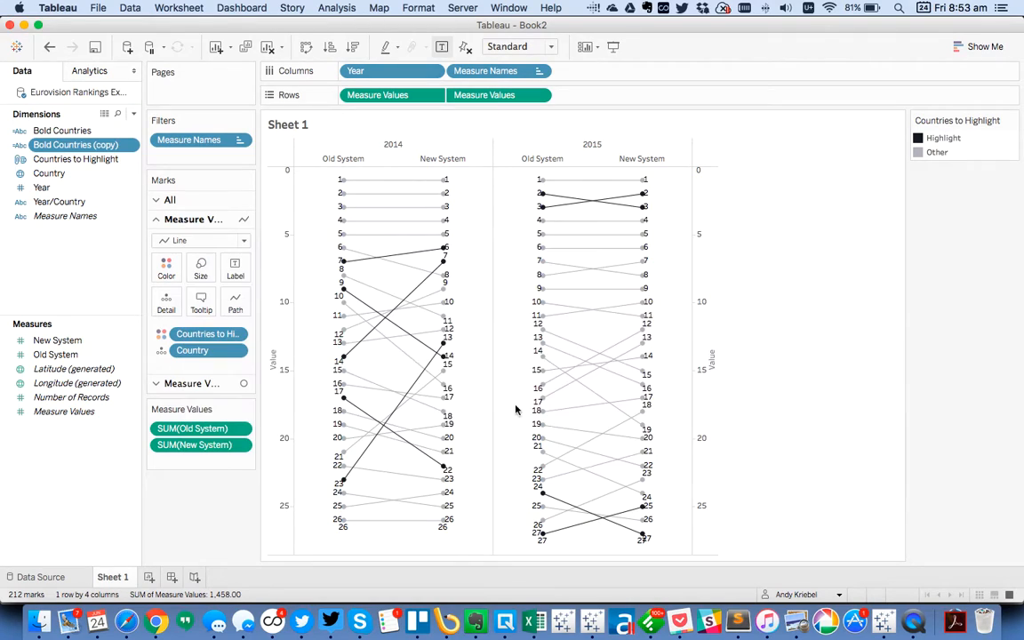
# Add Bold Countries and Non-Bold Countries together as labels on the line marks.
pyautogui.click(128, 175)
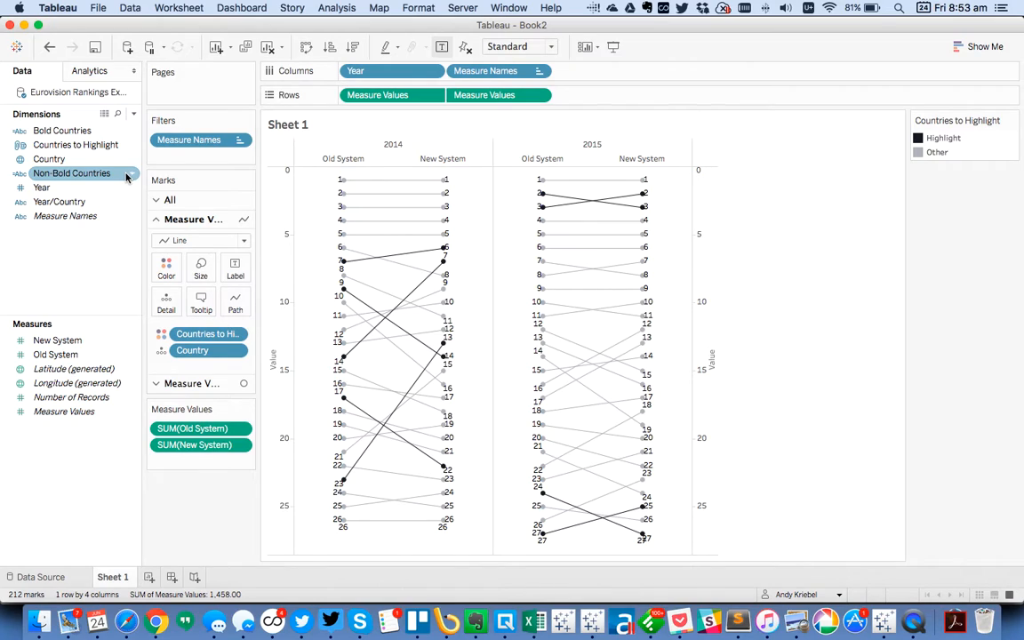
pyautogui.click(78, 131)
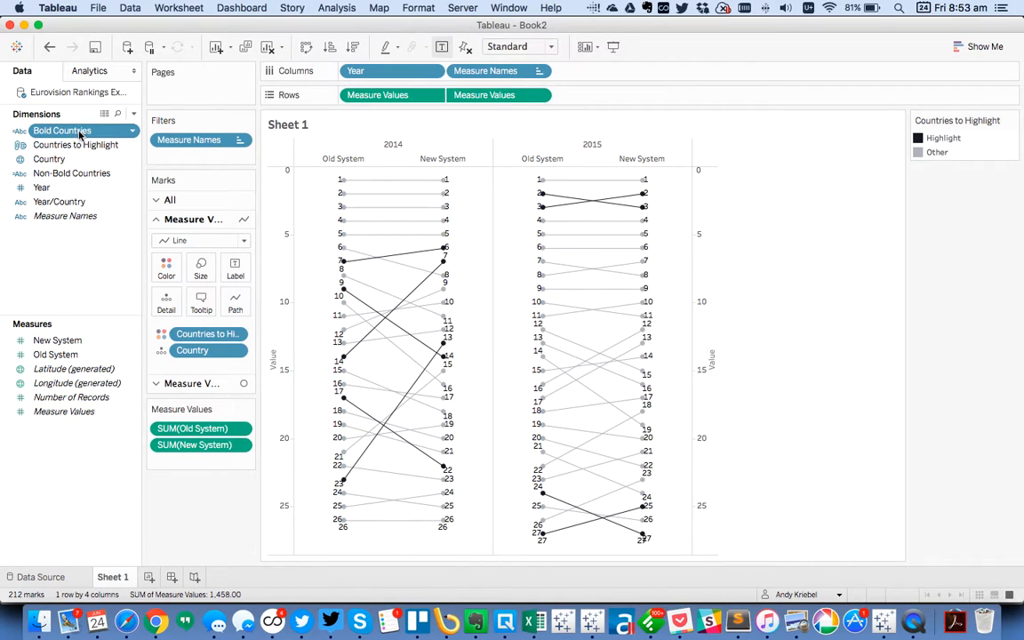
pyautogui.keyDown('super'); pyautogui.click(73, 173); pyautogui.keyUp('super')
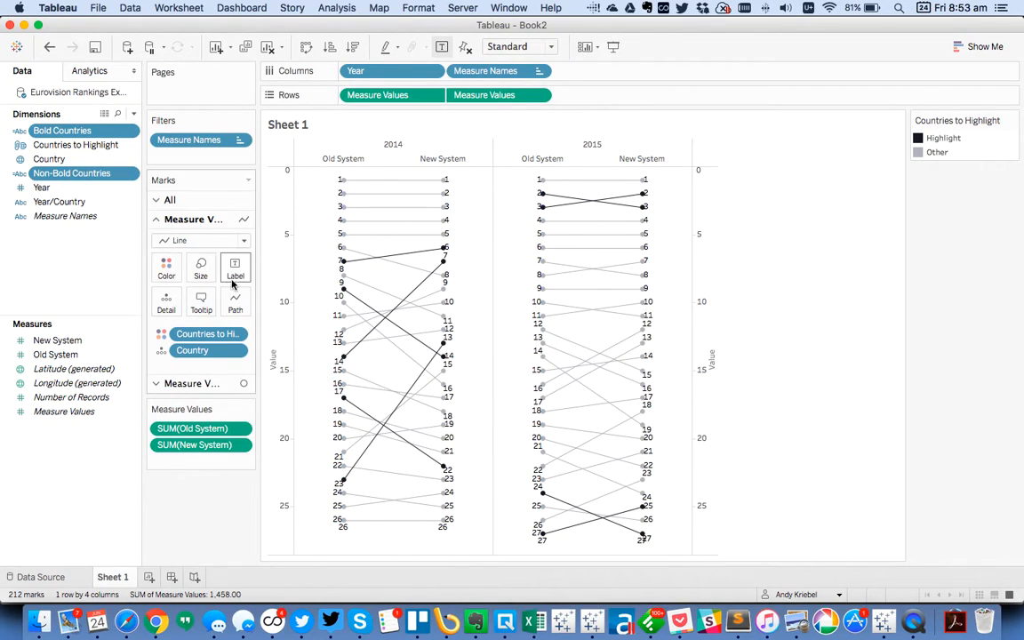
pyautogui.moveTo(67, 131); pyautogui.dragTo(235, 270)
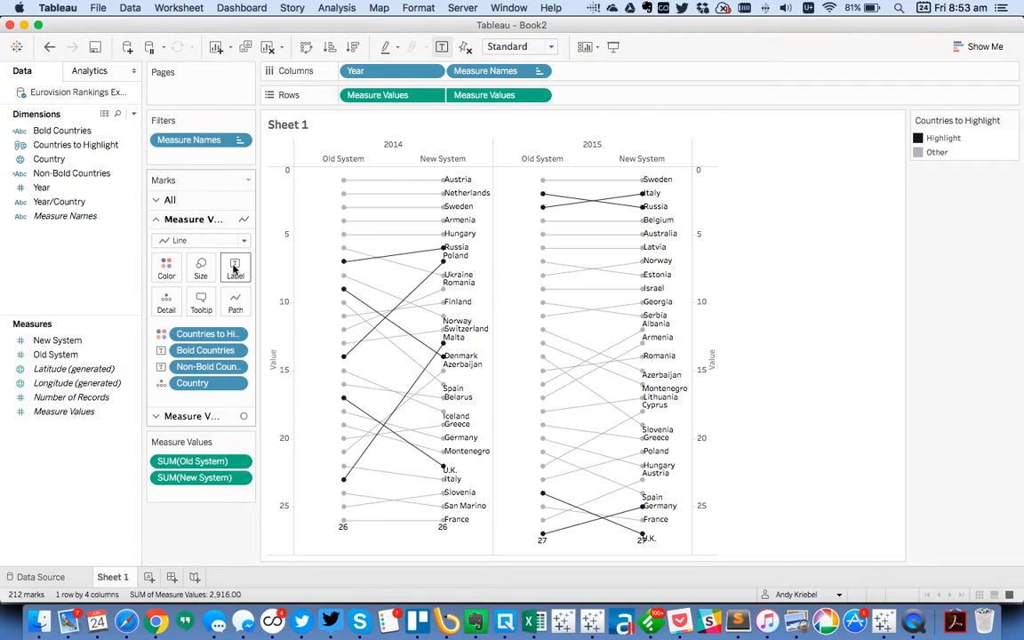
# Label the Line Ends of the lines, with Label end of line turned off so only line starts are labeled.
pyautogui.click(235, 268)
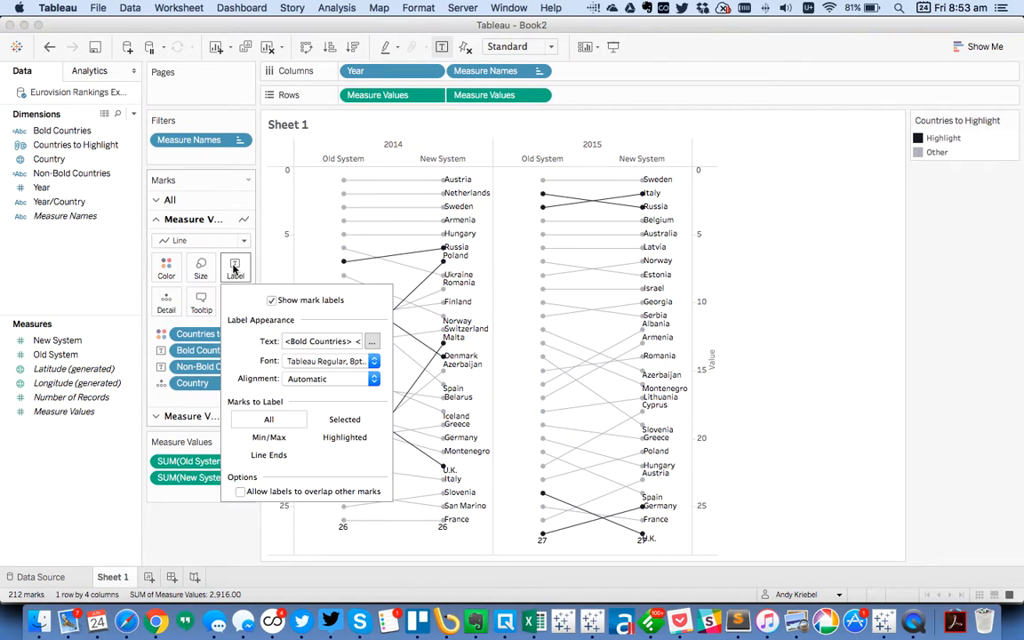
pyautogui.click(265, 459)
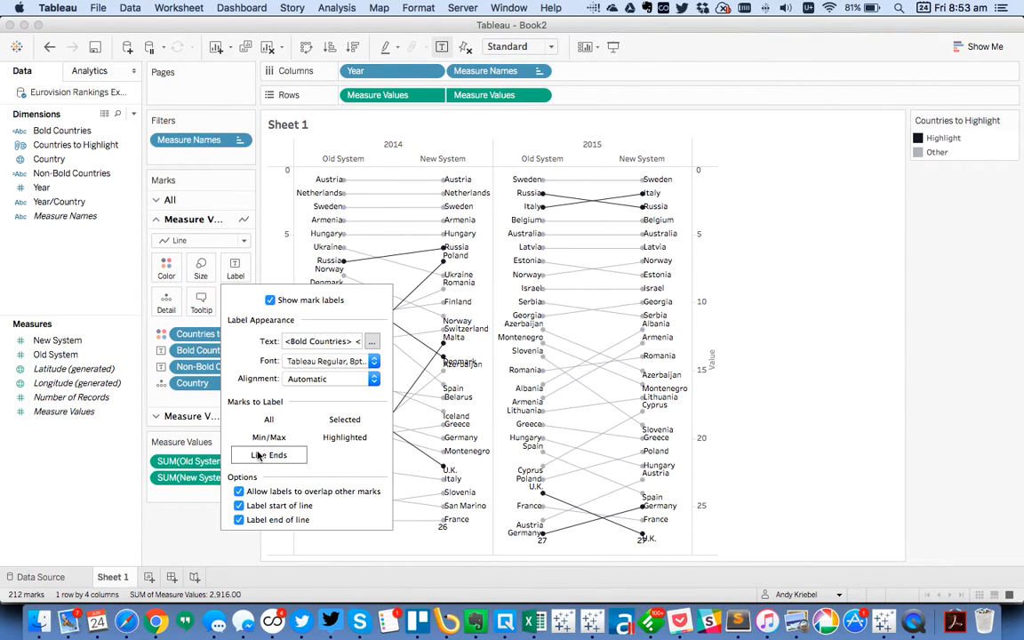
pyautogui.click(238, 520)
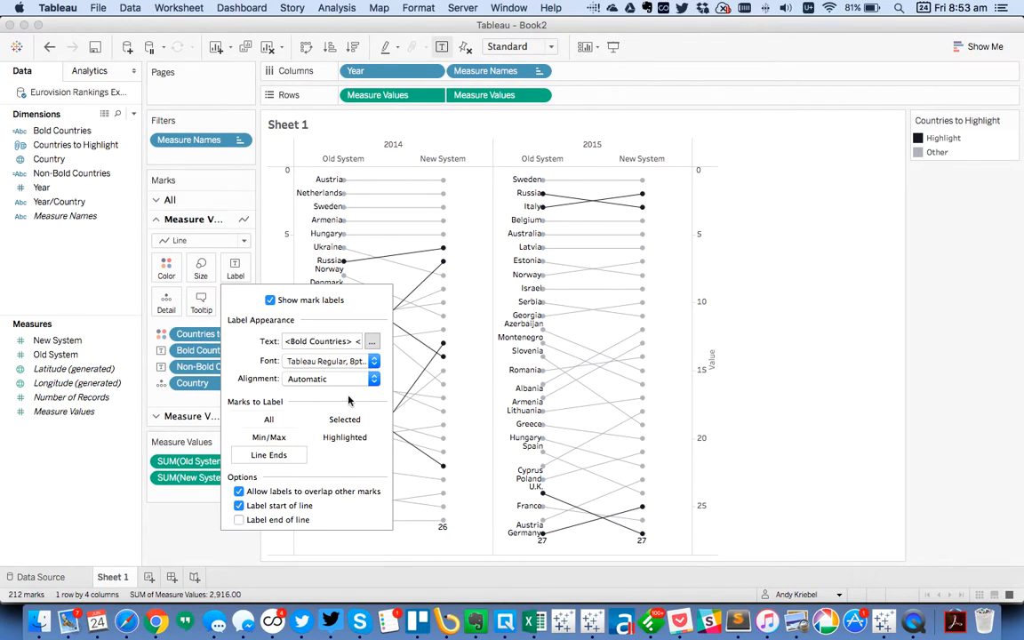
# Edit the line label text so Bold Countries and Non-Bold Countries sit together on a single line.
pyautogui.click(372, 343)
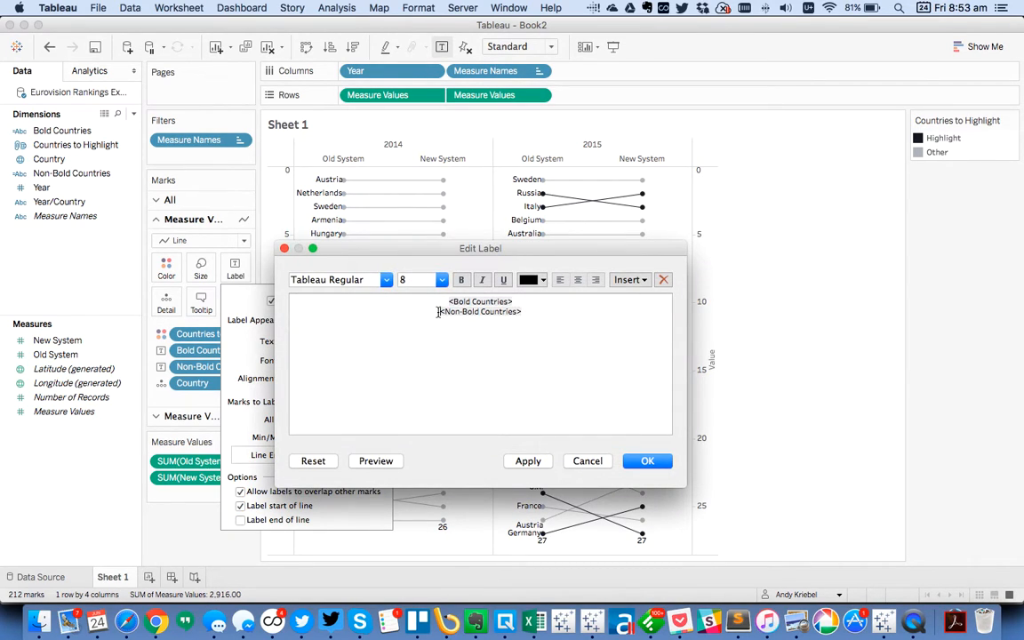
pyautogui.click(437, 312)
pyautogui.press('BackSpace')
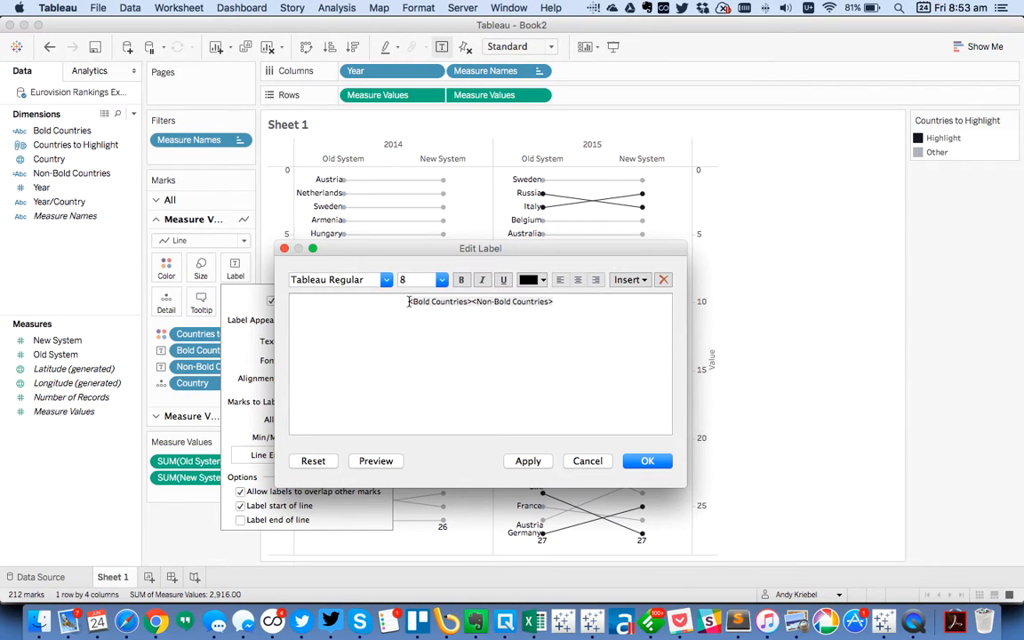
# Format the Bold Countries field in the label text as Tableau Semibold, size 10.
pyautogui.keyDown('shift'); pyautogui.click(410, 304); pyautogui.keyUp('shift')
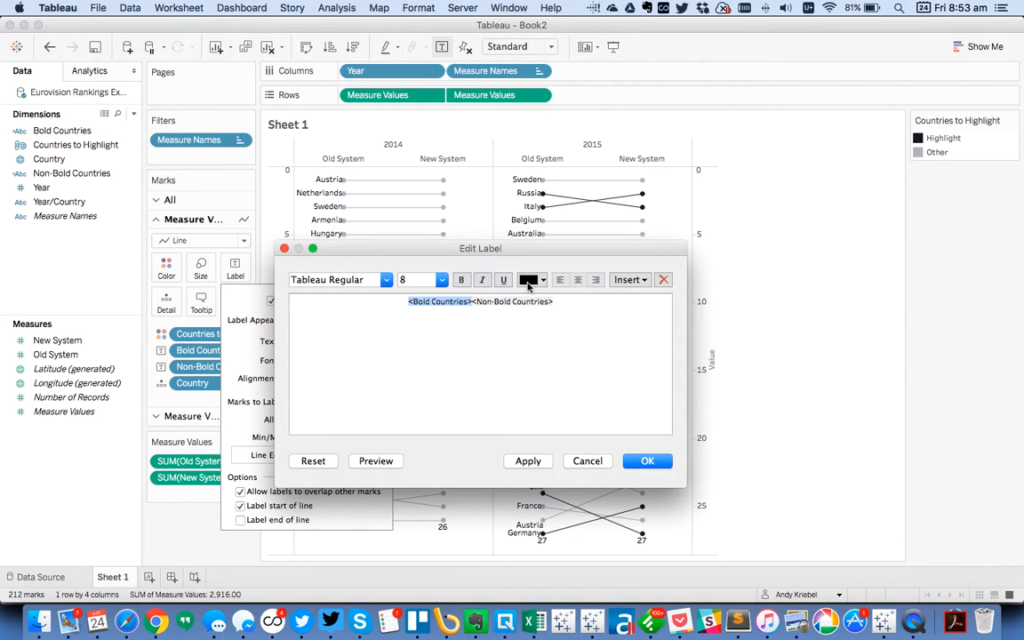
pyautogui.click(388, 281)
pyautogui.click(373, 293)
pyautogui.click(436, 280)
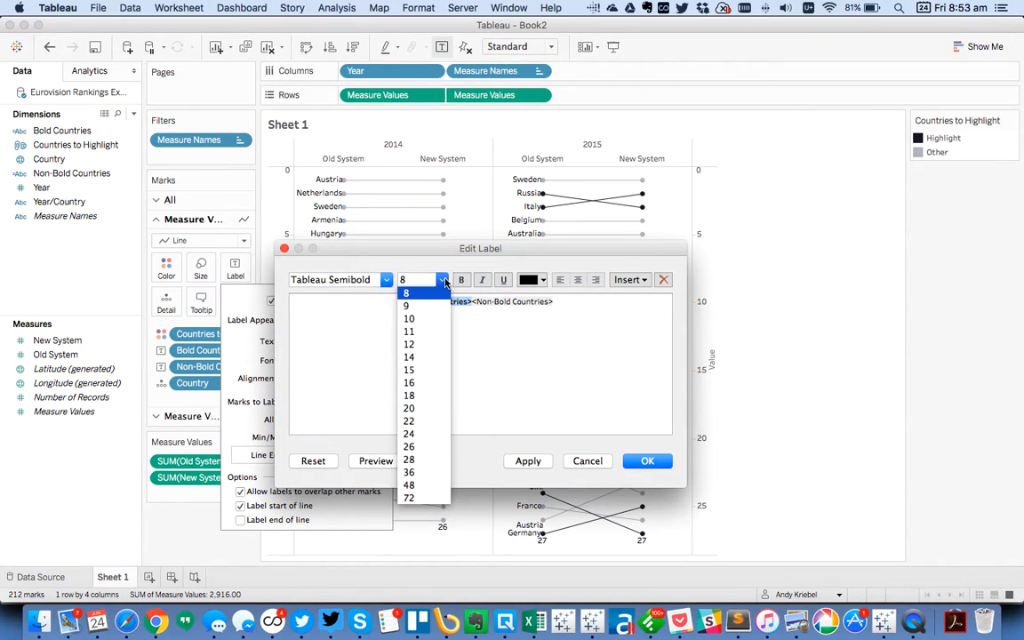
pyautogui.click(411, 318)
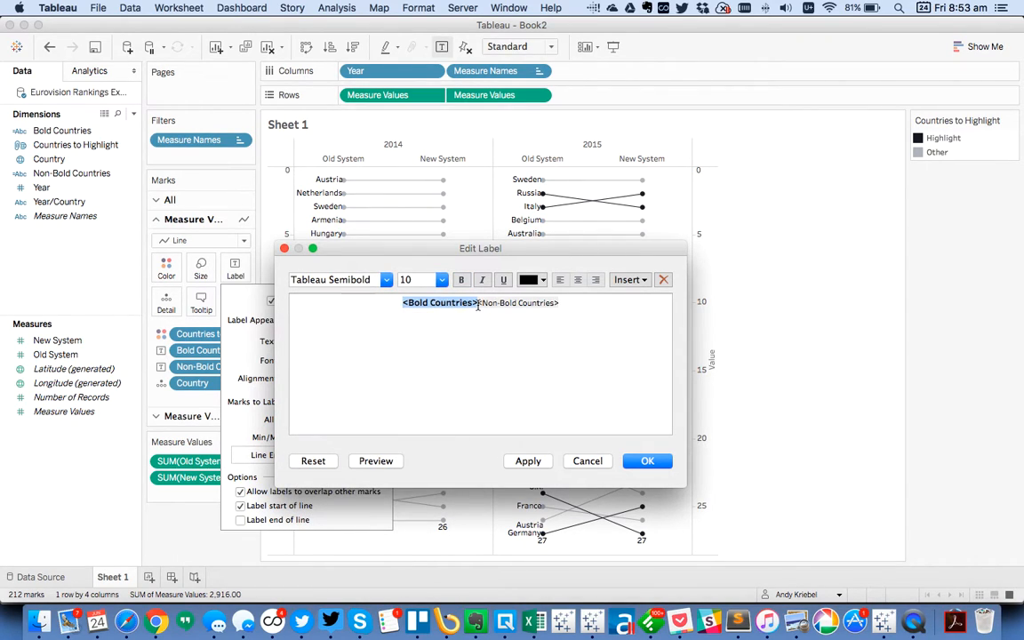
# Set the font size of the Bold Countries field in the label text to 11.
pyautogui.click(442, 280)
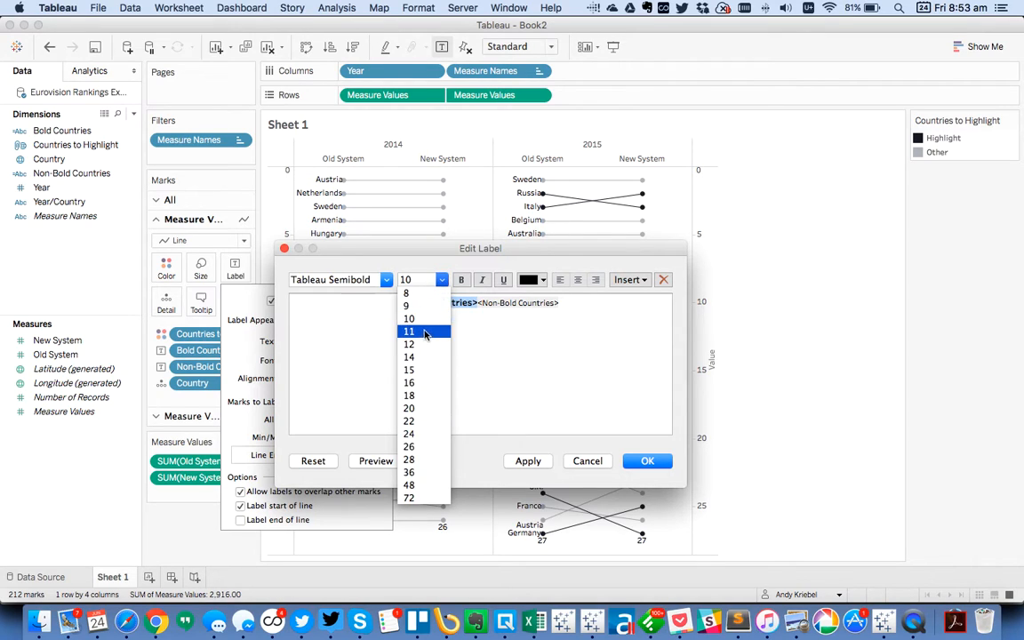
pyautogui.click(411, 332)
pyautogui.click(486, 305)
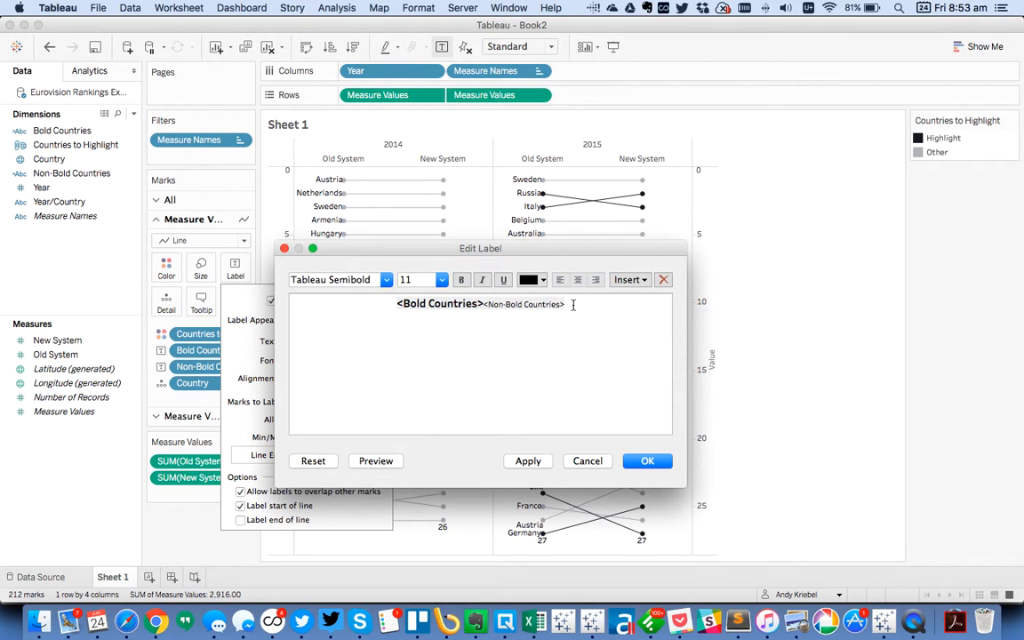
# Color the Non-Bold Countries field in the label text grey and apply the label changes.
pyautogui.moveTo(571, 304); pyautogui.dragTo(485, 304)
pyautogui.click(537, 279)
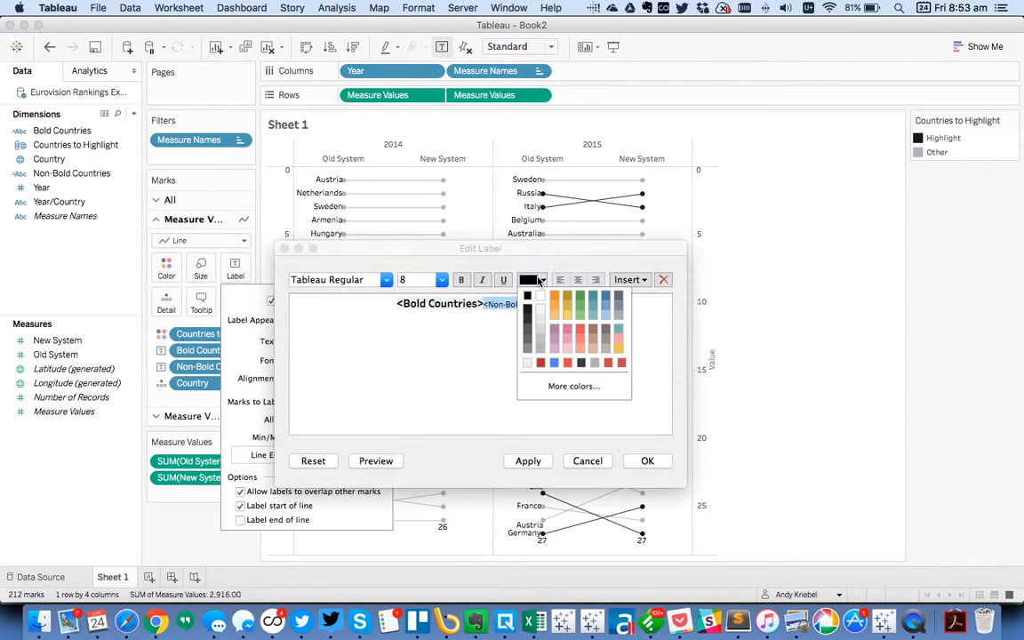
pyautogui.click(542, 343)
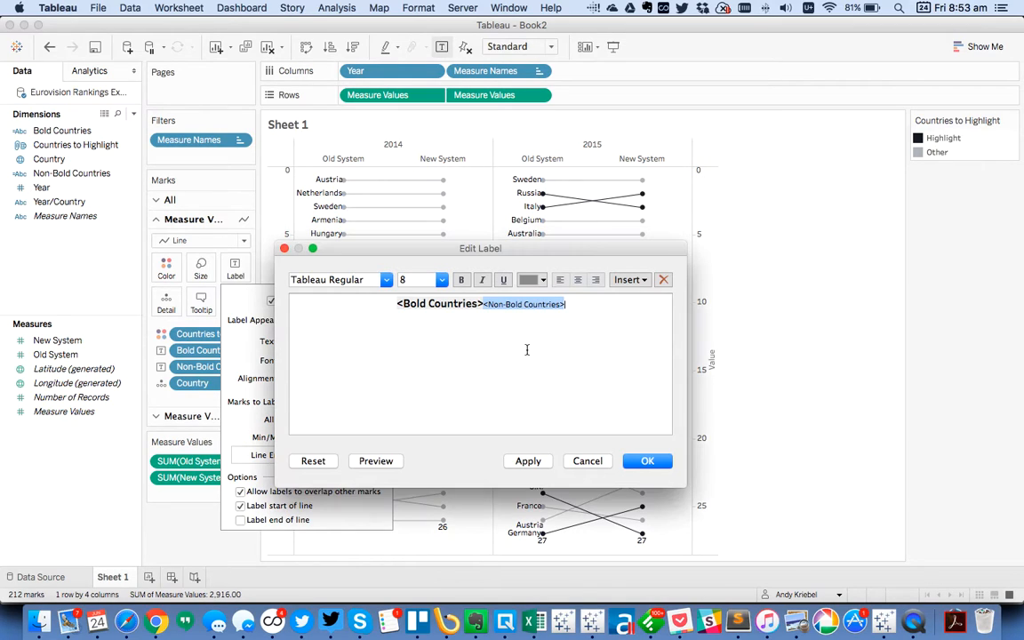
pyautogui.click(528, 461)
pyautogui.press('Return')
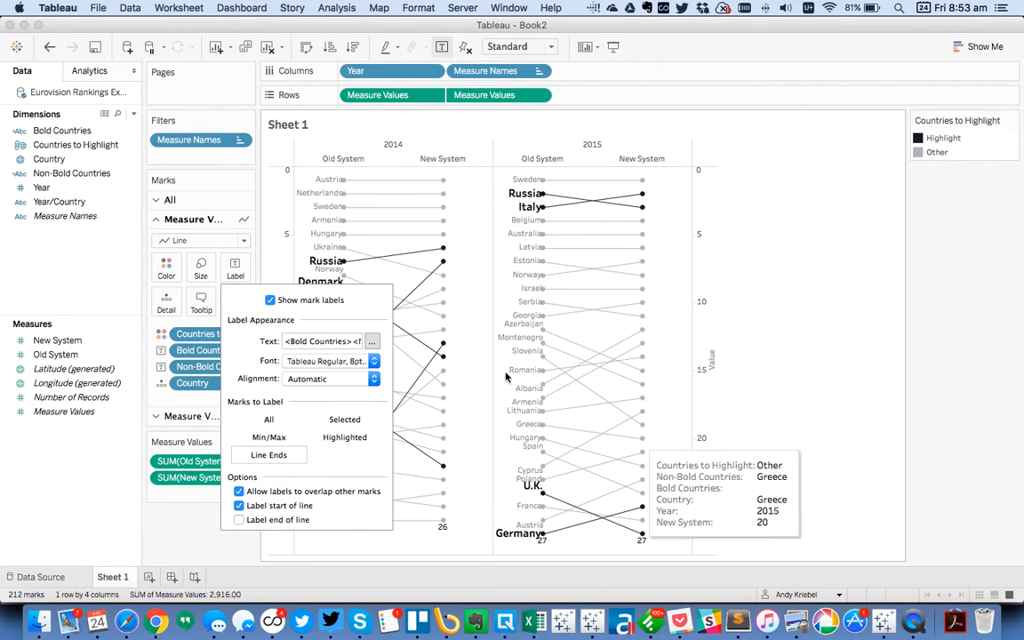
pyautogui.click(62, 245)
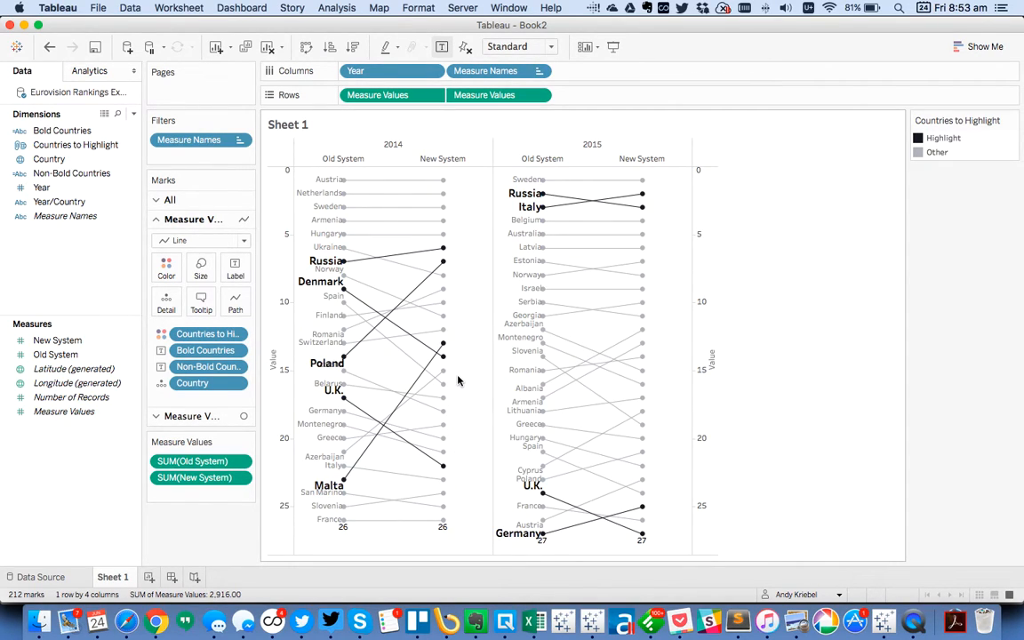
# Widen the slope chart's columns and hide the axis headers of Measure Values.
pyautogui.hotkey('ctrl', 'Right')
pyautogui.hotkey('ctrl', 'Right')
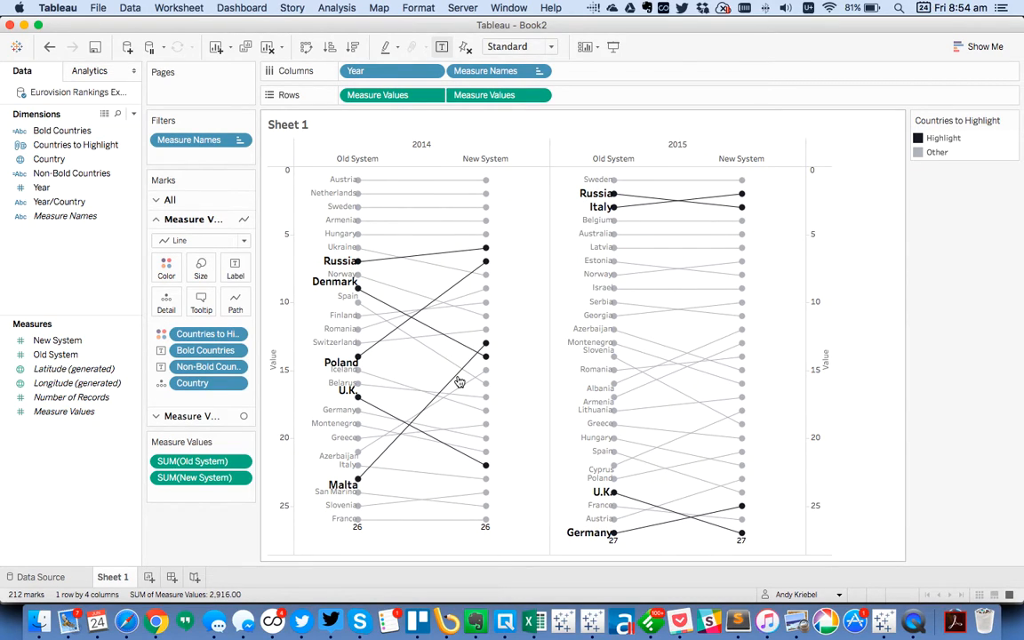
pyautogui.hotkey('ctrl', 'Right')
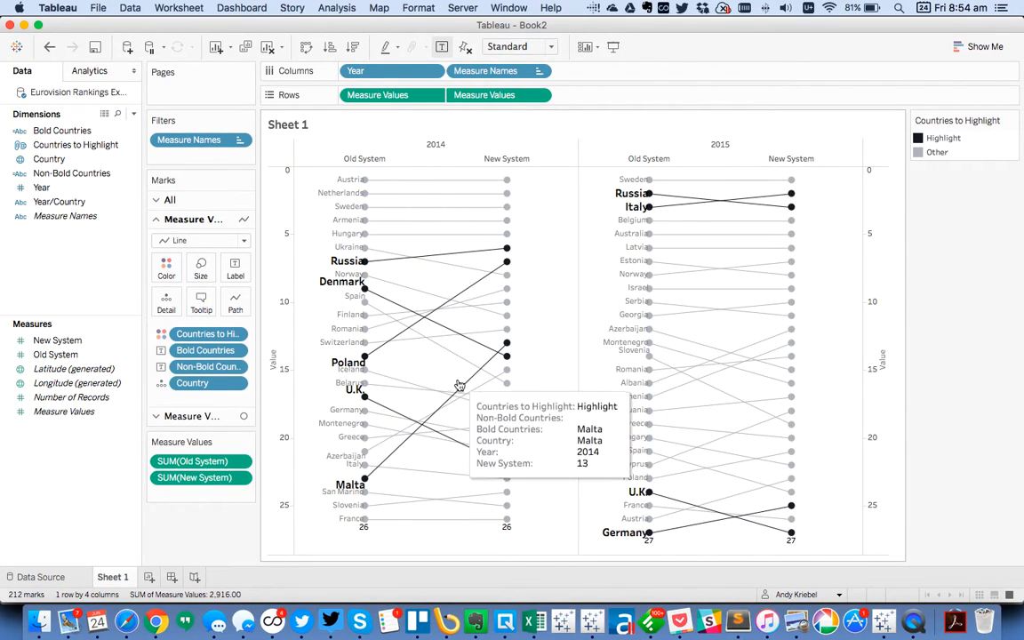
pyautogui.click(434, 100)
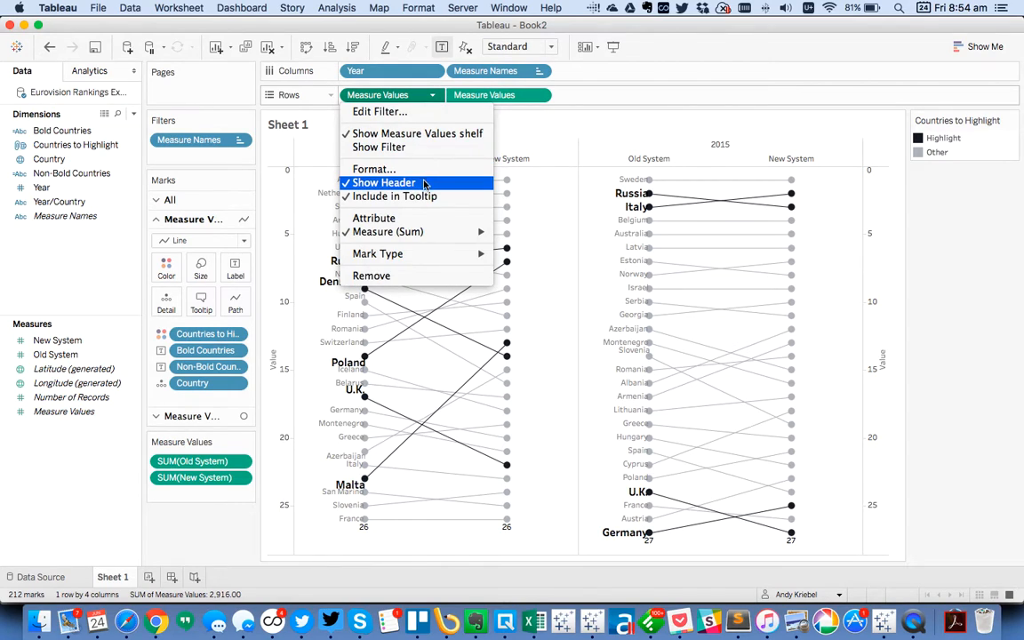
pyautogui.click(455, 182)
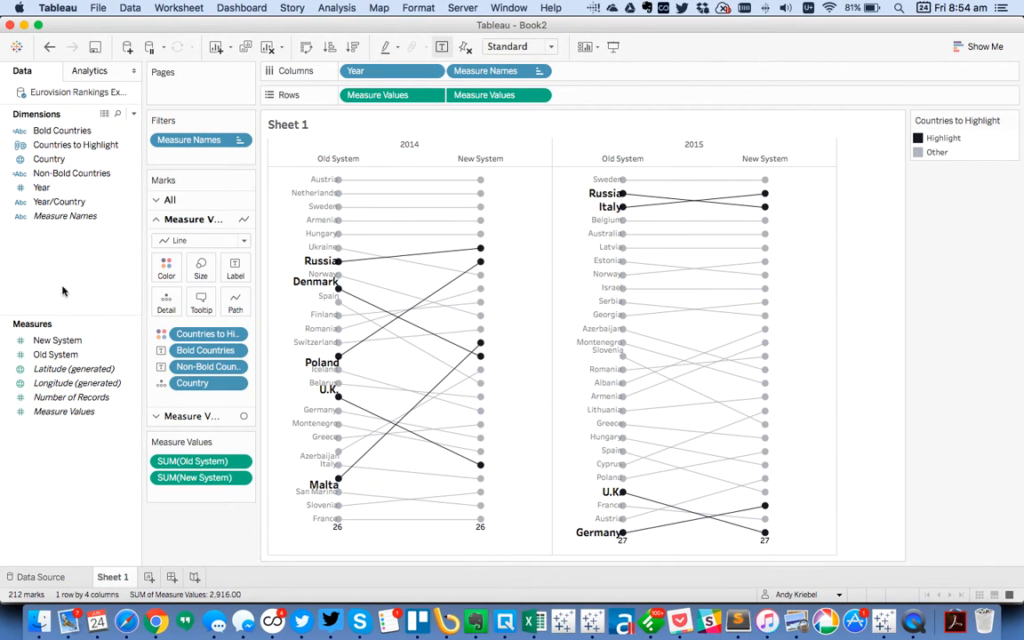
# Duplicate the Bold Countries calculation and name the copy Old System Value.
pyautogui.rightClick(60, 137)
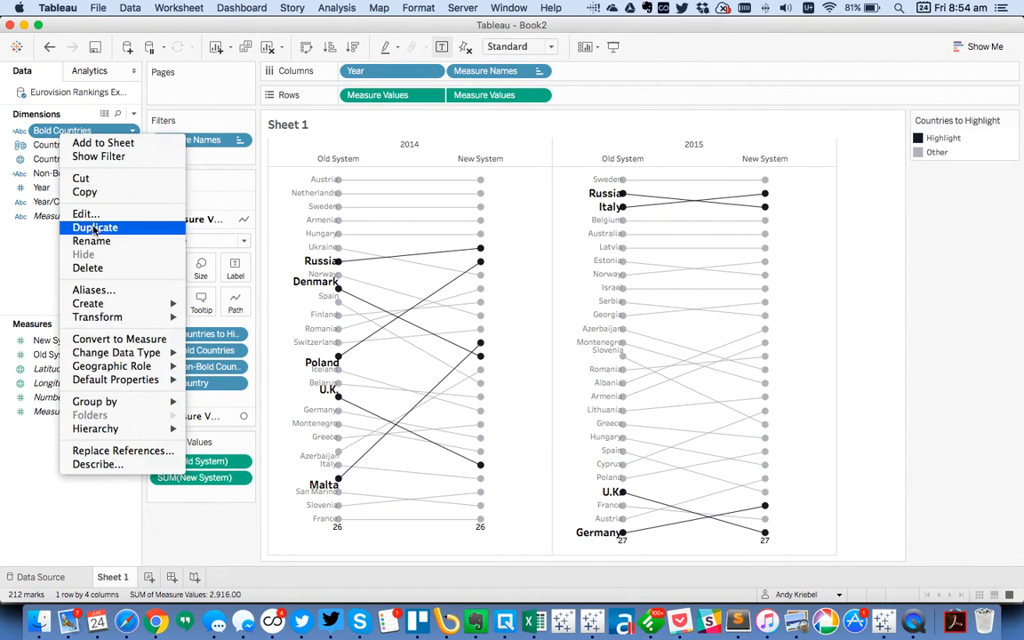
pyautogui.click(94, 228)
pyautogui.rightClick(86, 146)
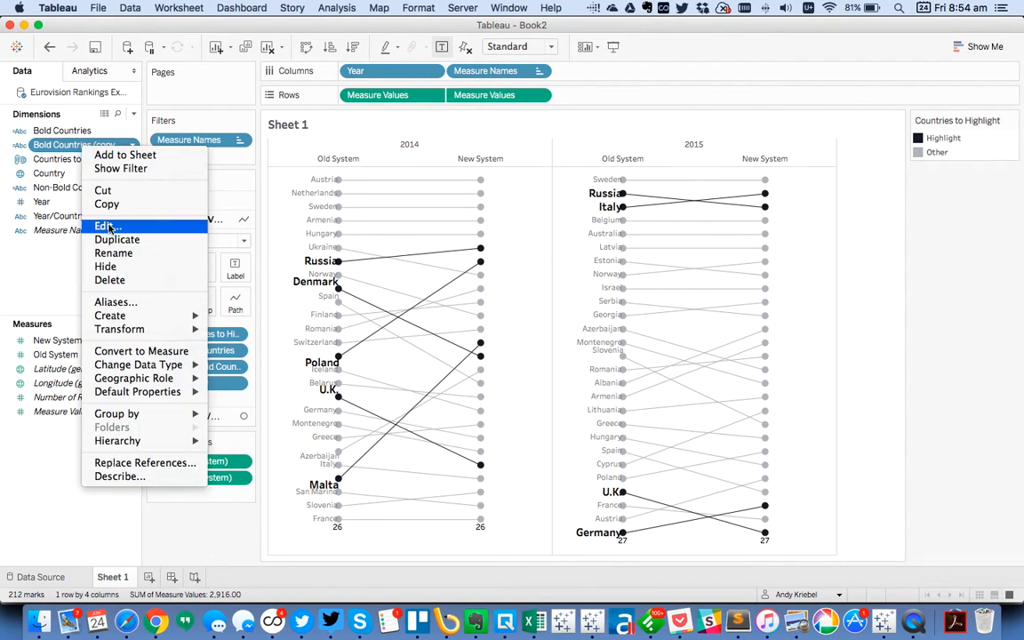
pyautogui.click(105, 227)
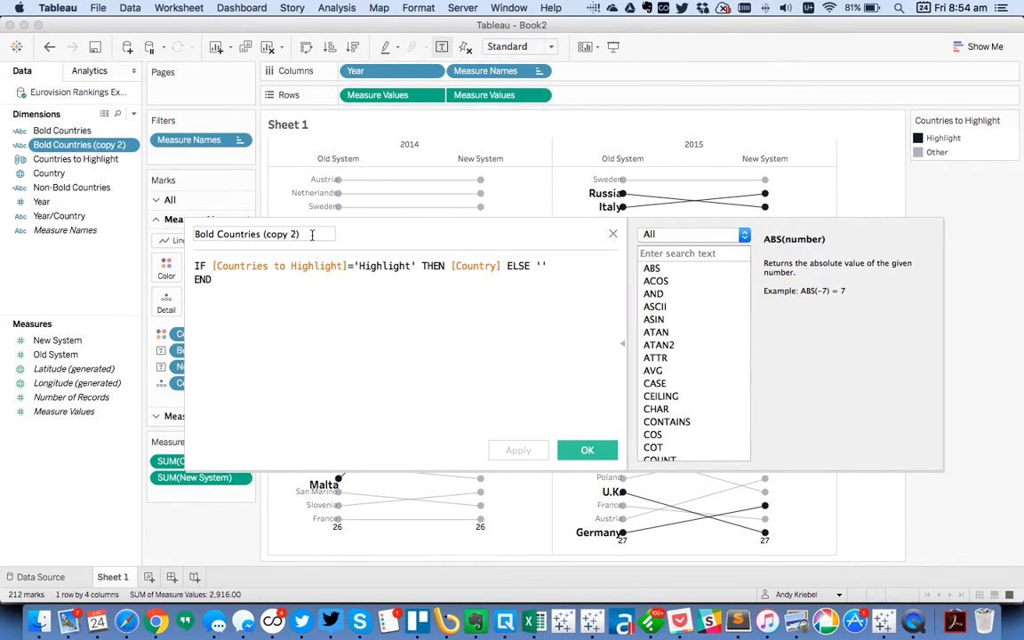
pyautogui.write('Old System Value')
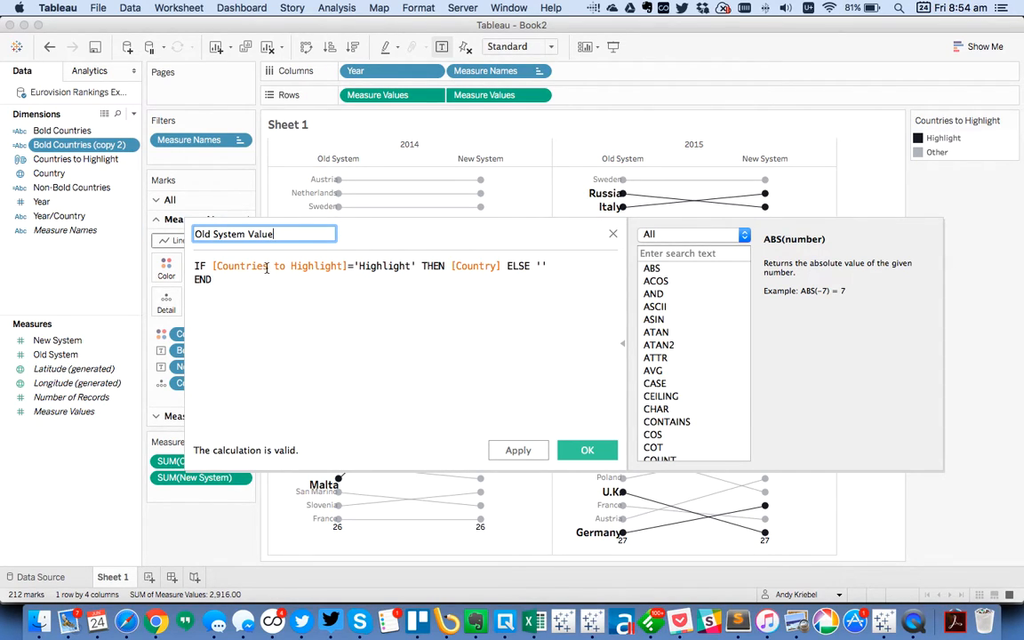
# Make the Old System Value formula return [Old System] for highlighted countries, remove its ELSE '' branch, and save it.
pyautogui.doubleClick(455, 265)
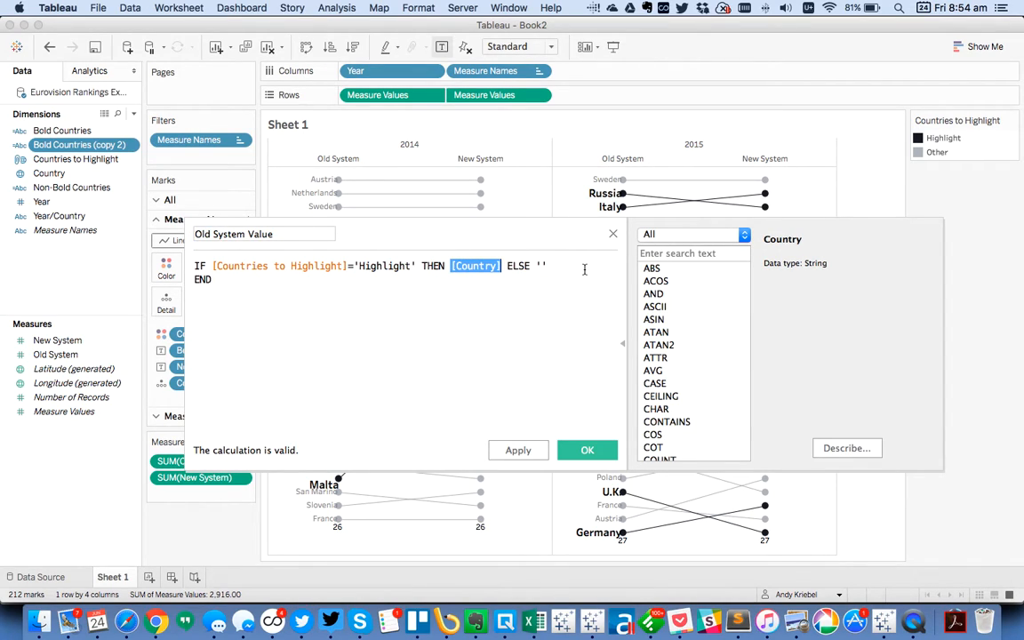
pyautogui.write('old')
pyautogui.press('Return')
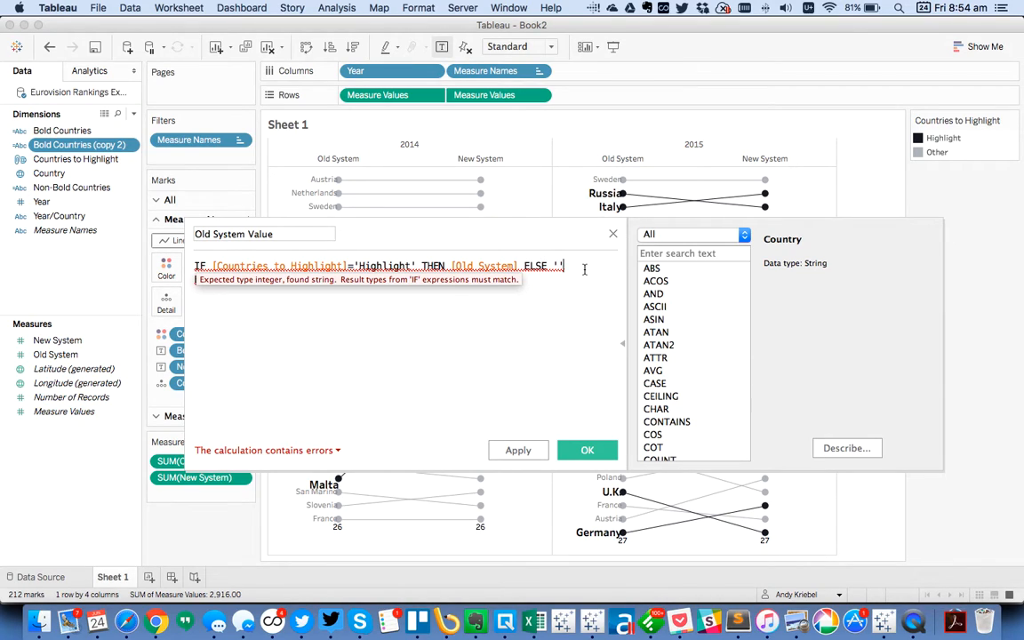
pyautogui.press('BackSpace')
pyautogui.press('BackSpace')
pyautogui.press('BackSpace')
pyautogui.press('BackSpace')
pyautogui.press('BackSpace')
pyautogui.press('BackSpace')
pyautogui.press('BackSpace')
pyautogui.press('BackSpace')
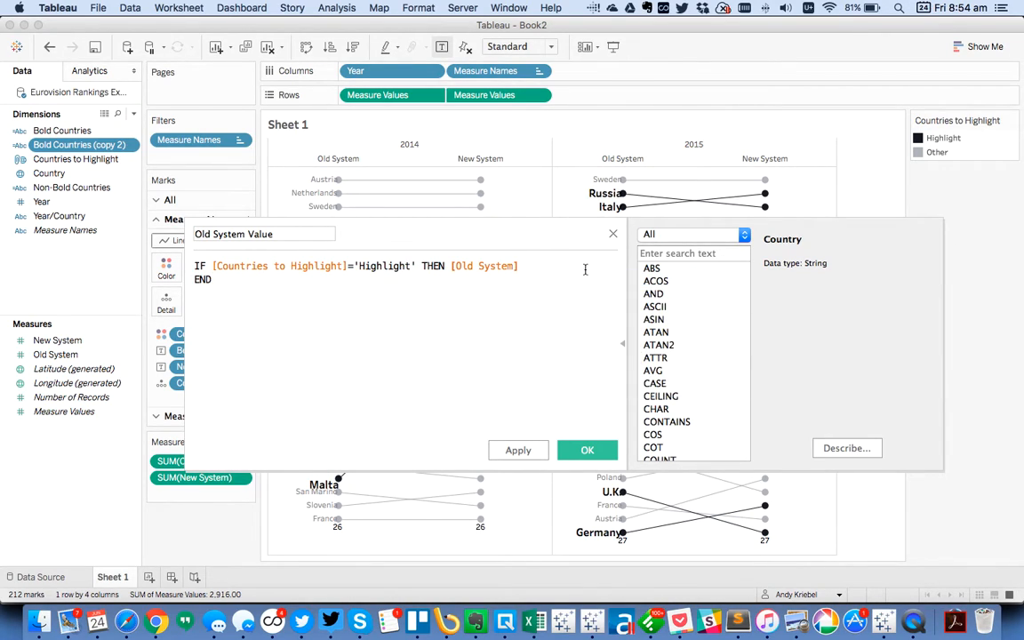
pyautogui.click(586, 449)
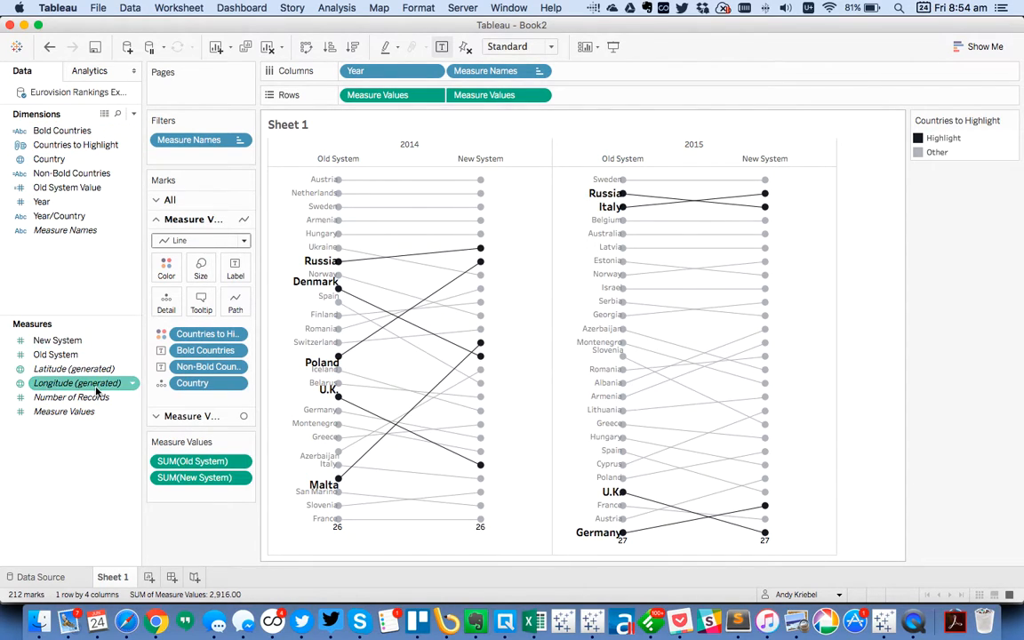
# Duplicate the Old System Value calculation and open the copy for editing.
pyautogui.rightClick(75, 195)
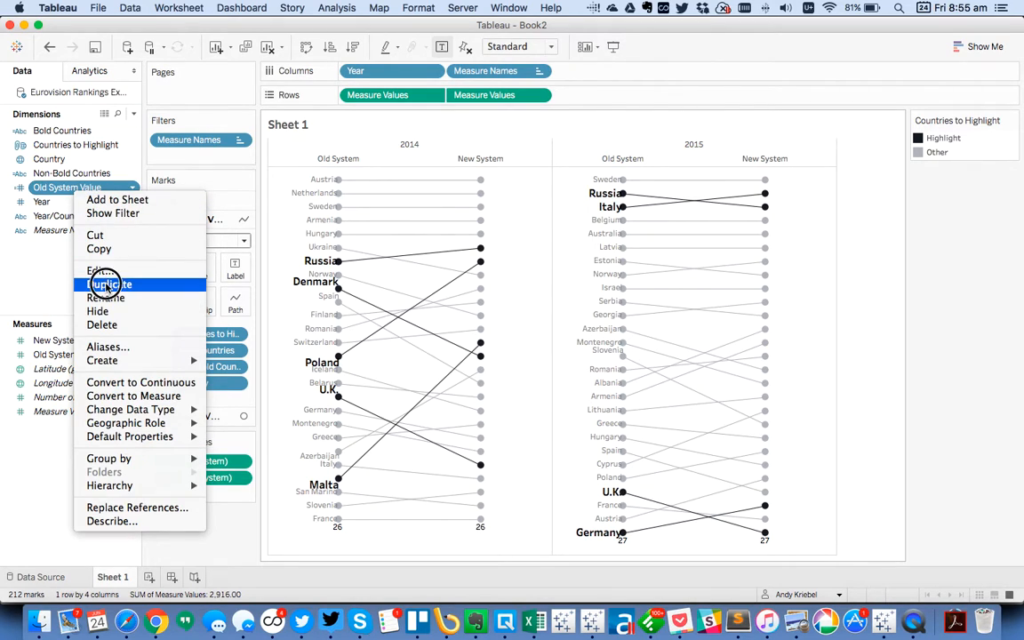
pyautogui.press('Escape')
pyautogui.rightClick(72, 201)
pyautogui.click(89, 257)
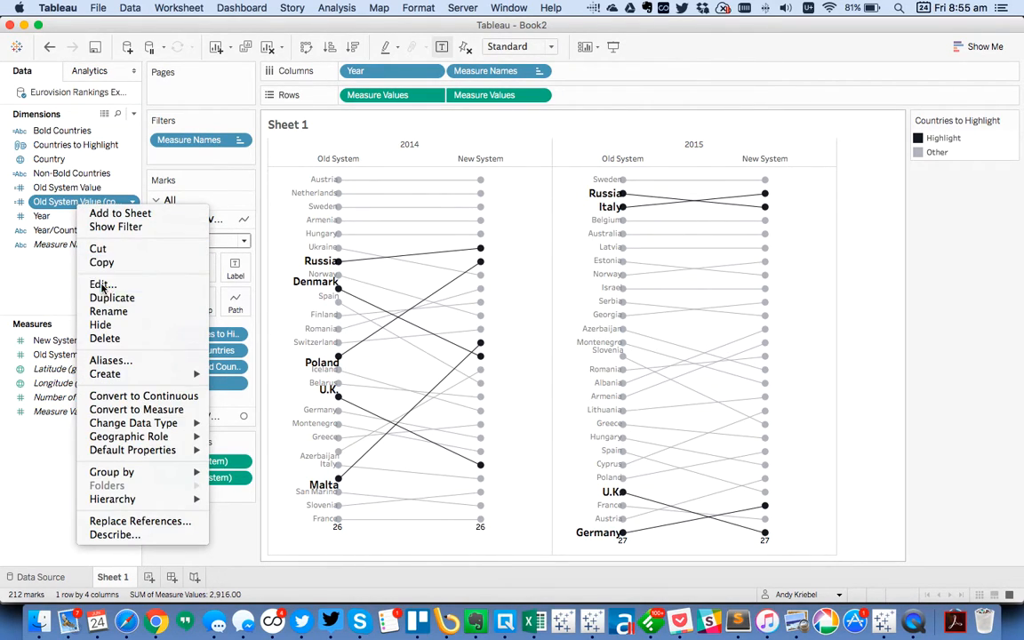
pyautogui.doubleClick(202, 234)
pyautogui.write('New System Value')
pyautogui.moveTo(275, 234); pyautogui.dragTo(403, 231)
pyautogui.press('BackSpace')
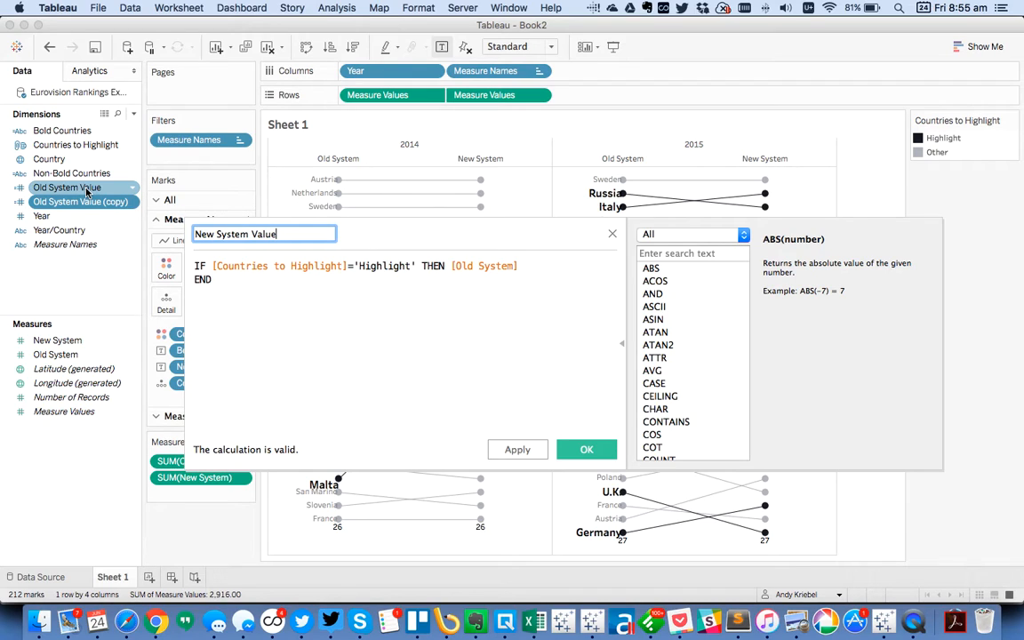
# Name the copied calculation Old System Value Non-Bold.
pyautogui.write('Old')
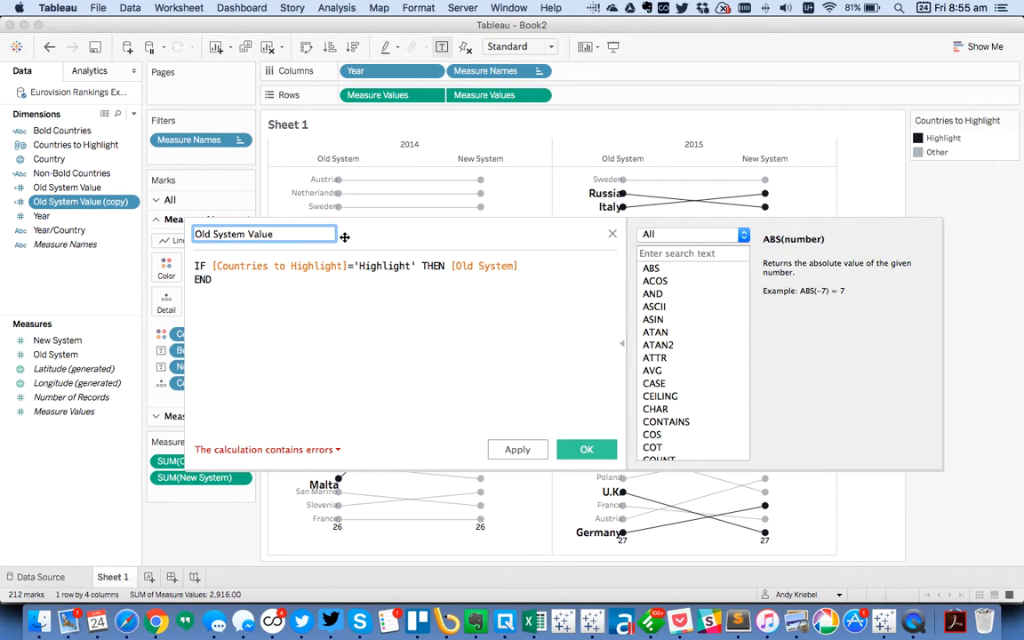
pyautogui.write(' non-Highlight')
pyautogui.press('BackSpace')
pyautogui.press('BackSpace')
pyautogui.press('BackSpace')
pyautogui.press('BackSpace')
pyautogui.press('BackSpace')
pyautogui.press('BackSpace')
pyautogui.press('BackSpace')
pyautogui.press('BackSpace')
pyautogui.press('BackSpace')
pyautogui.press('BackSpace')
pyautogui.press('BackSpace')
pyautogui.press('BackSpace')
pyautogui.press('BackSpace')
pyautogui.write('Non-Bold')
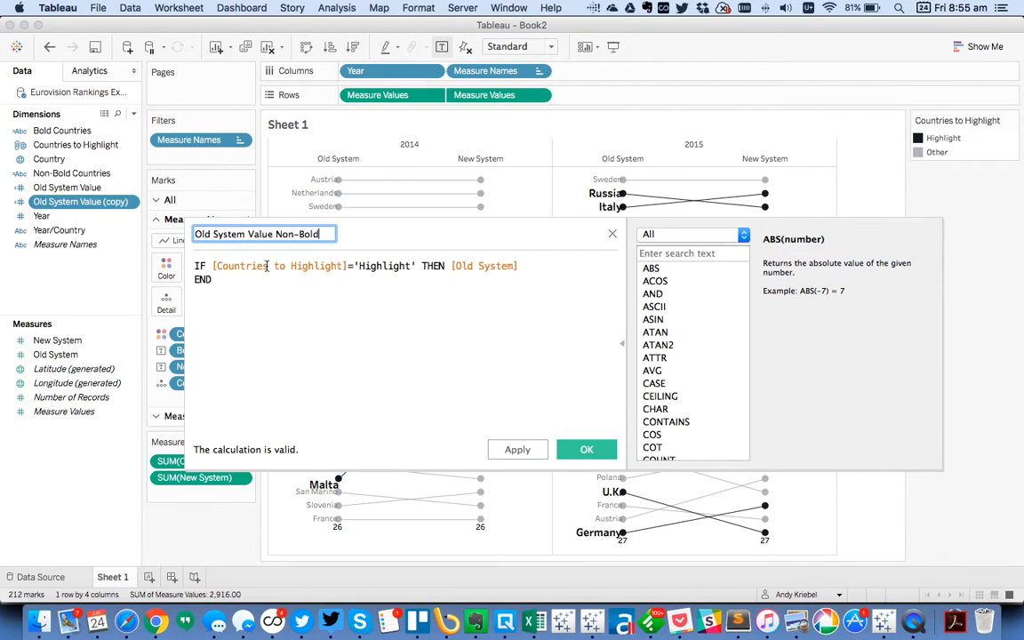
# Change the Old System Value Non-Bold condition to [Countries to Highlight]!='Highlight' and save the calculation.
pyautogui.click(450, 266)
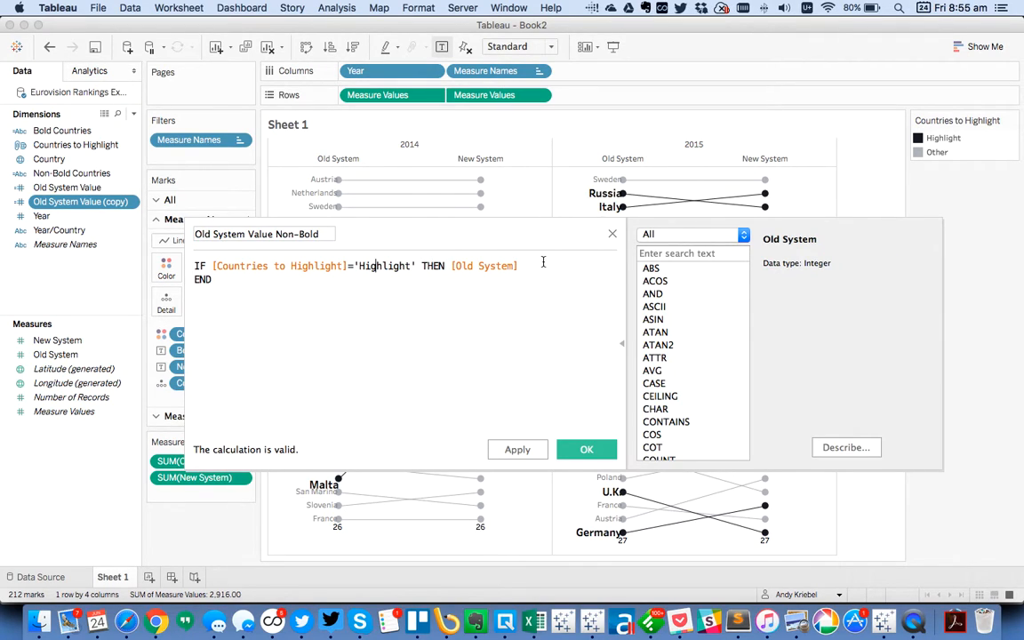
pyautogui.write('!')
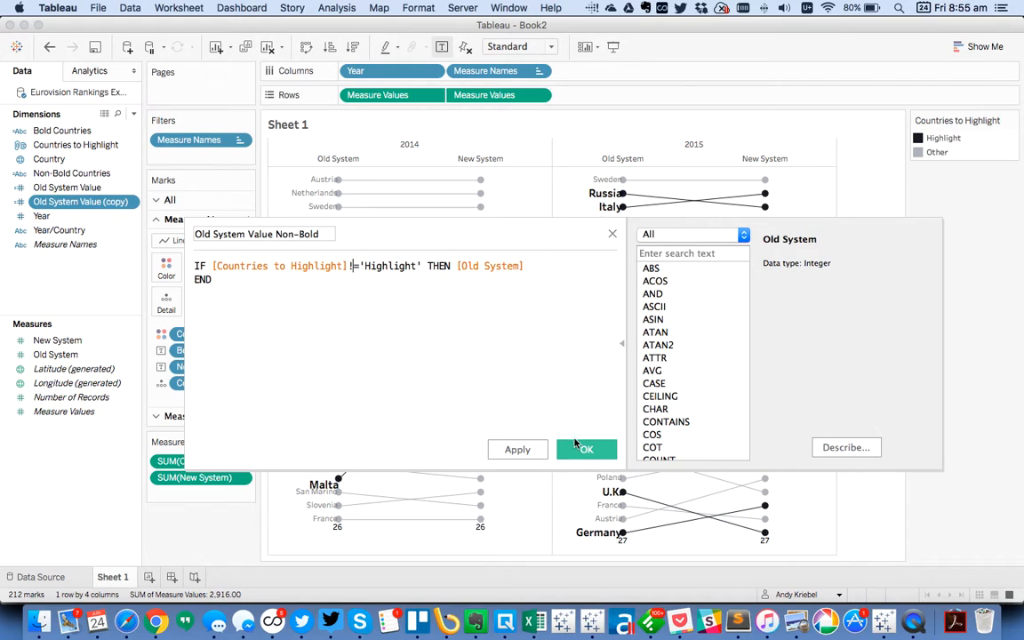
pyautogui.click(586, 451)
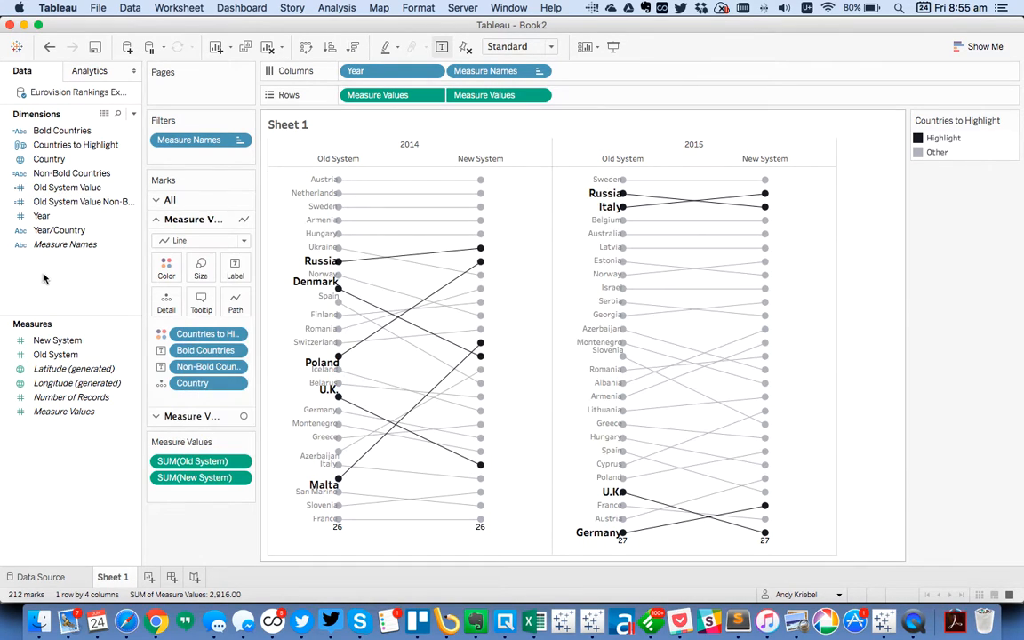
# Rename the Old System Value calculation to Old System Value Bold.
pyautogui.rightClick(69, 188)
pyautogui.click(105, 265)
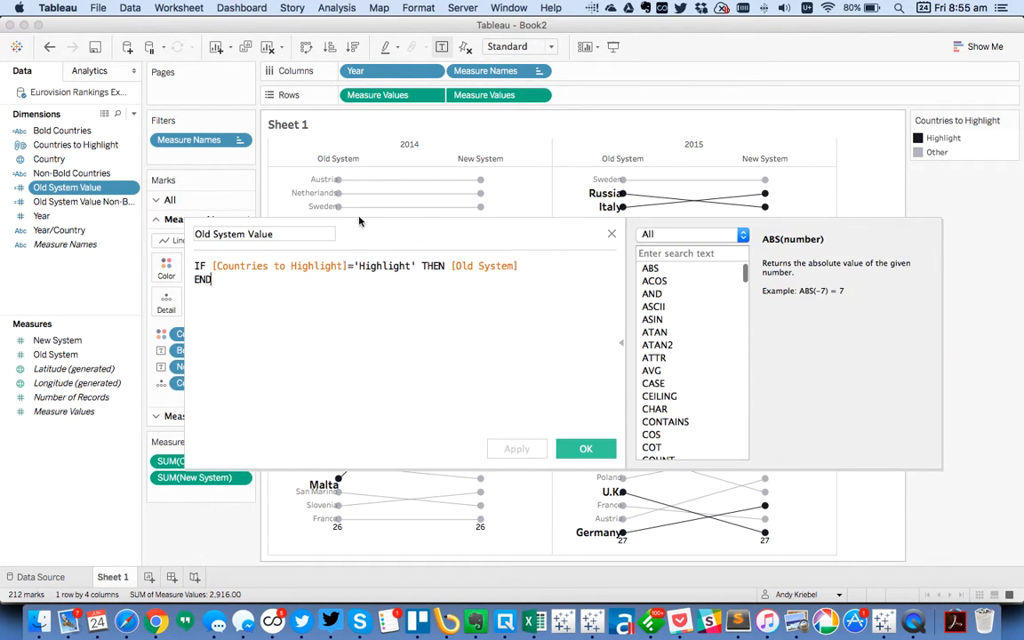
pyautogui.click(302, 233)
pyautogui.write('Bold')
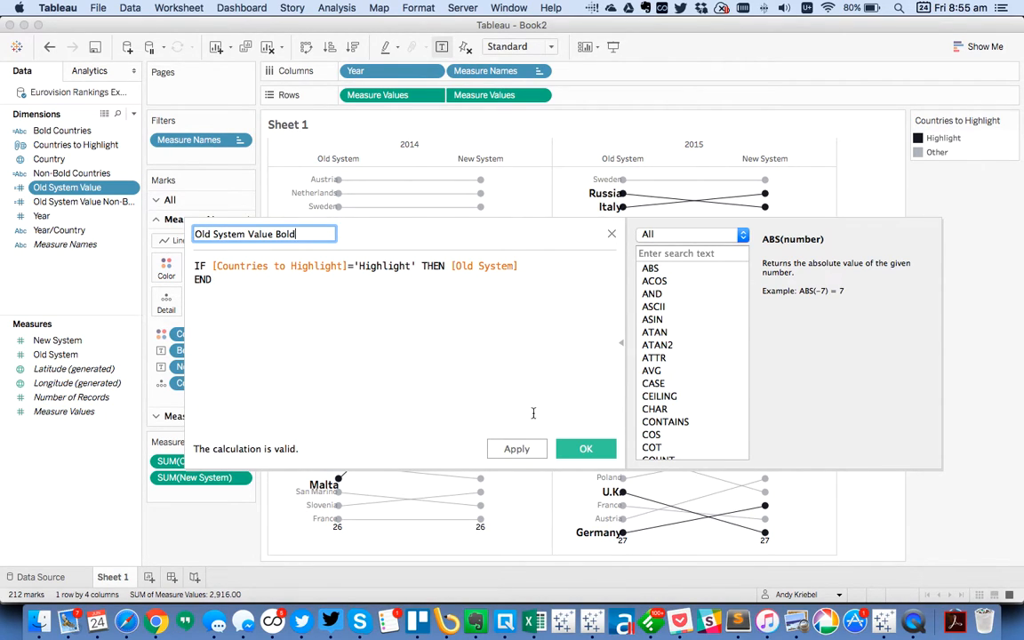
pyautogui.click(585, 449)
# Add Old System Value Bold and Old System Value Non-Bold as line labels, joining all four fields on one line with a space before the values.
pyautogui.keyDown('shift'); pyautogui.click(53, 202); pyautogui.keyUp('shift')
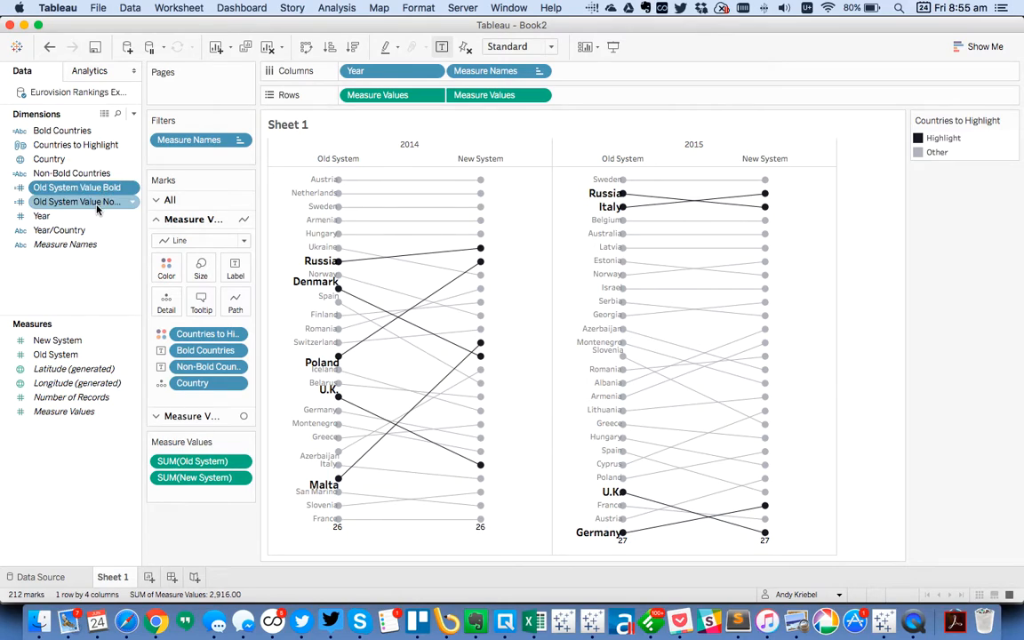
pyautogui.moveTo(86, 197); pyautogui.dragTo(228, 264)
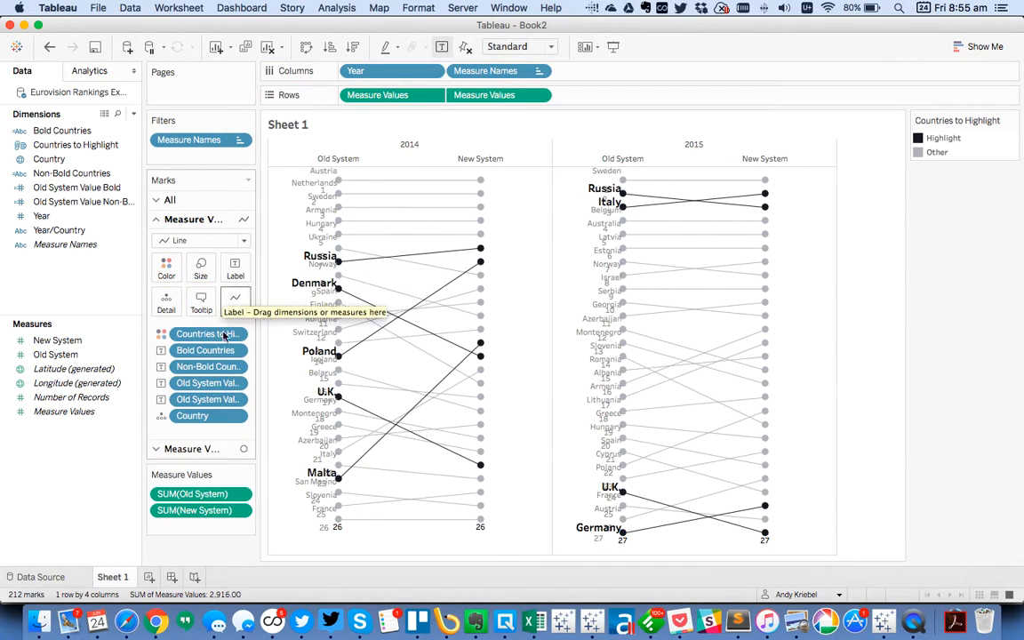
pyautogui.click(235, 270)
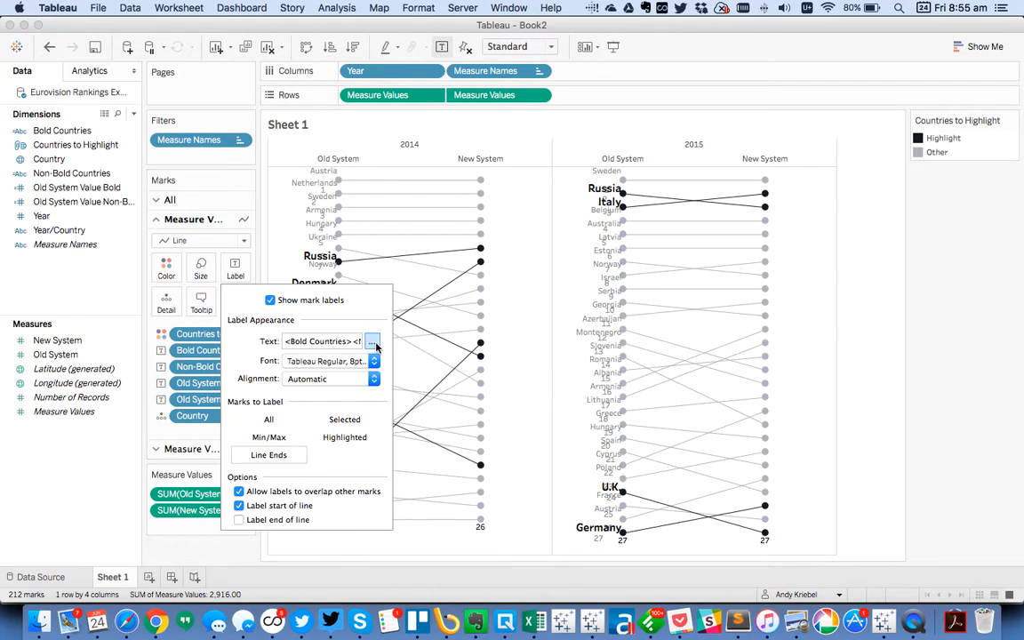
pyautogui.click(374, 345)
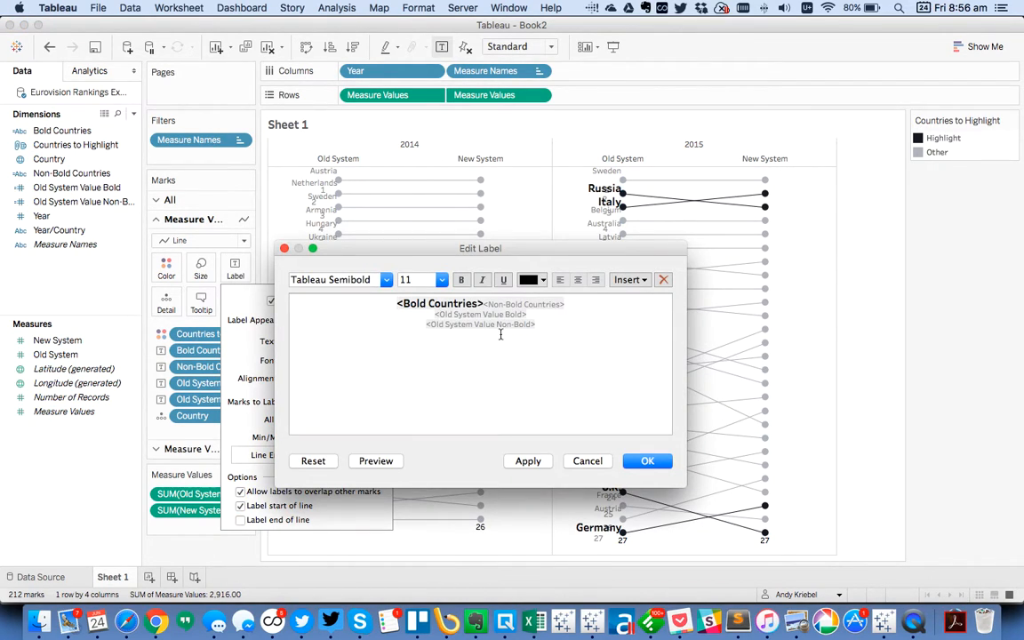
pyautogui.press('super+Tab')
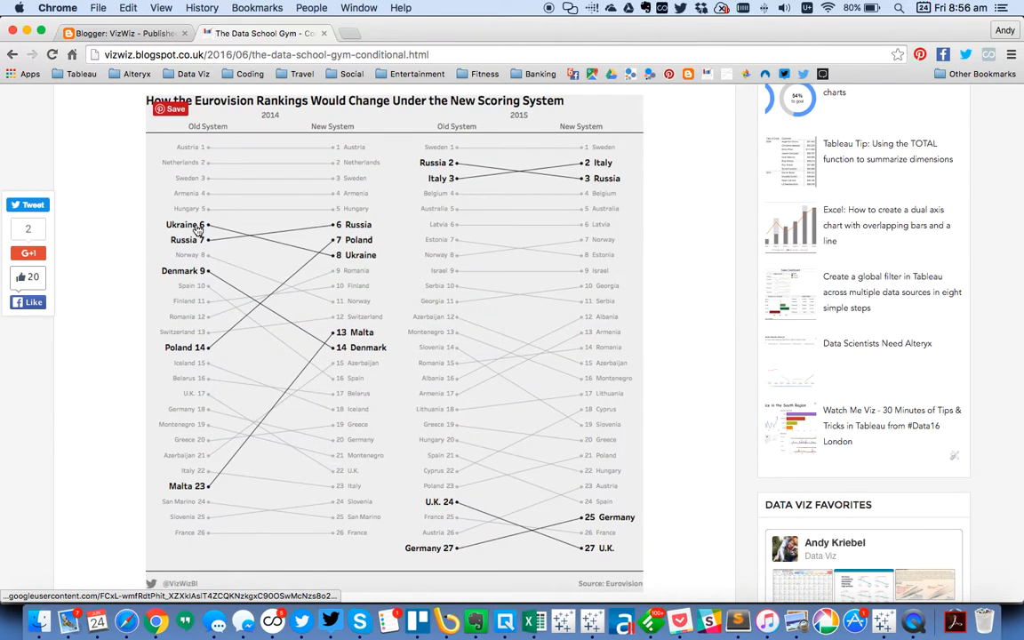
pyautogui.press('super+Tab')
pyautogui.click(434, 314)
pyautogui.press('BackSpace')
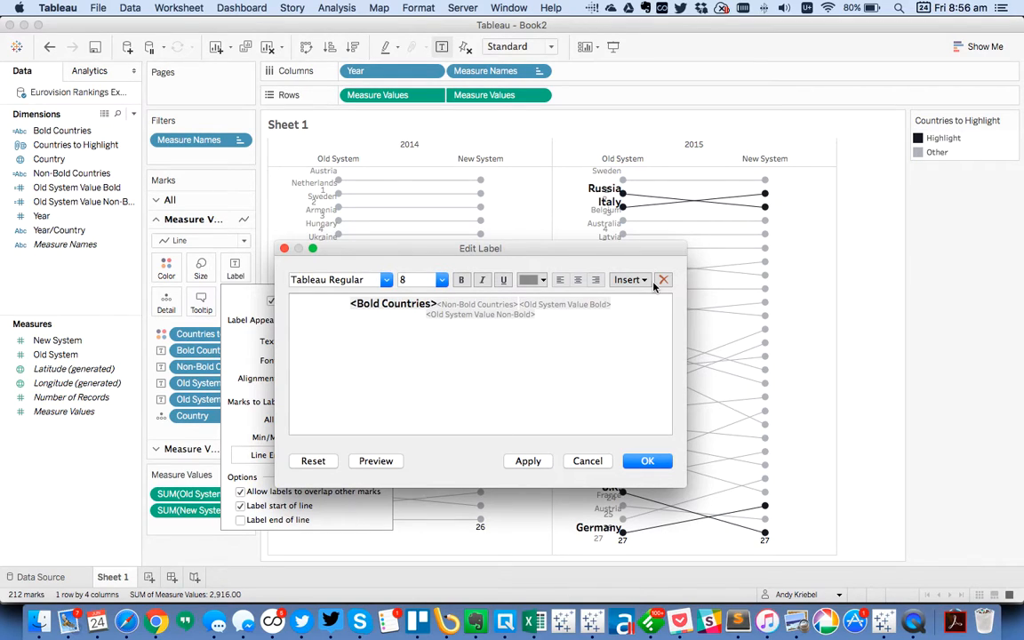
pyautogui.press('BackSpace')
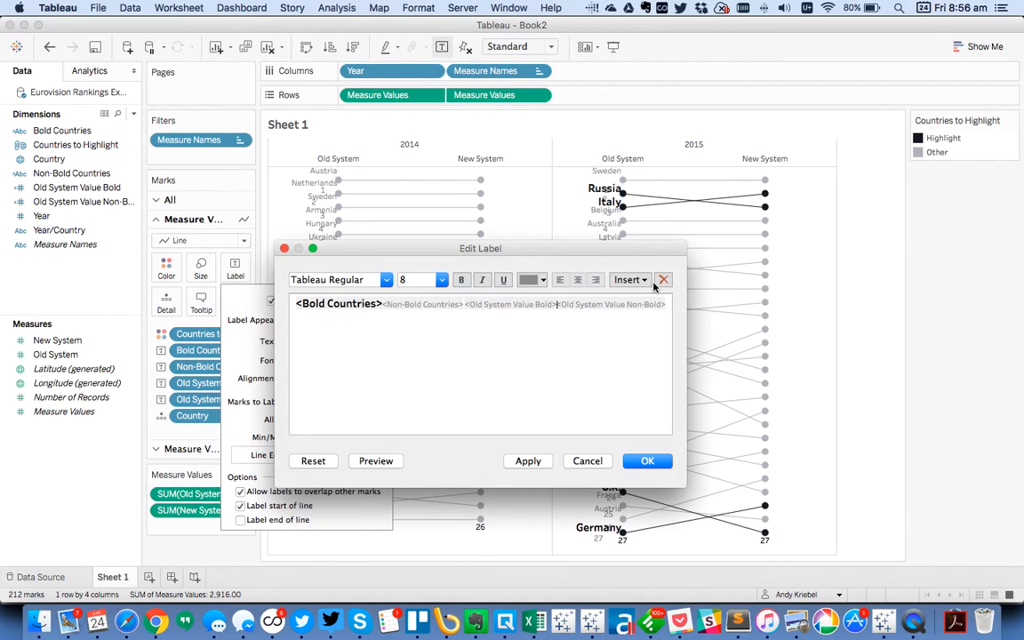
# Format the Old System Value Bold field in the line label as 11 pt Tableau Semibold.
pyautogui.doubleClick(469, 305)
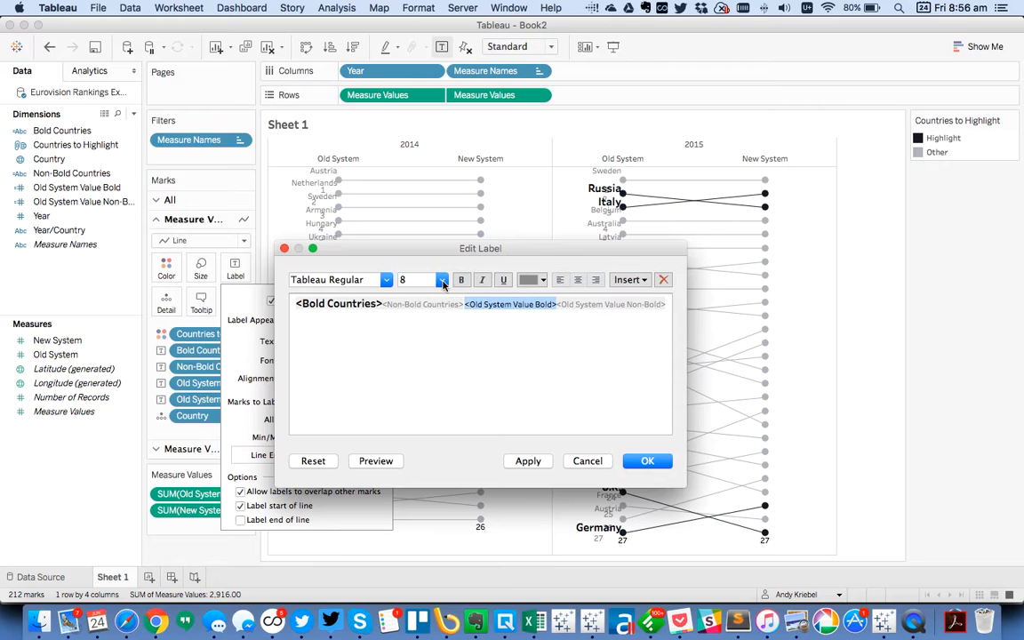
pyautogui.click(442, 279)
pyautogui.click(434, 331)
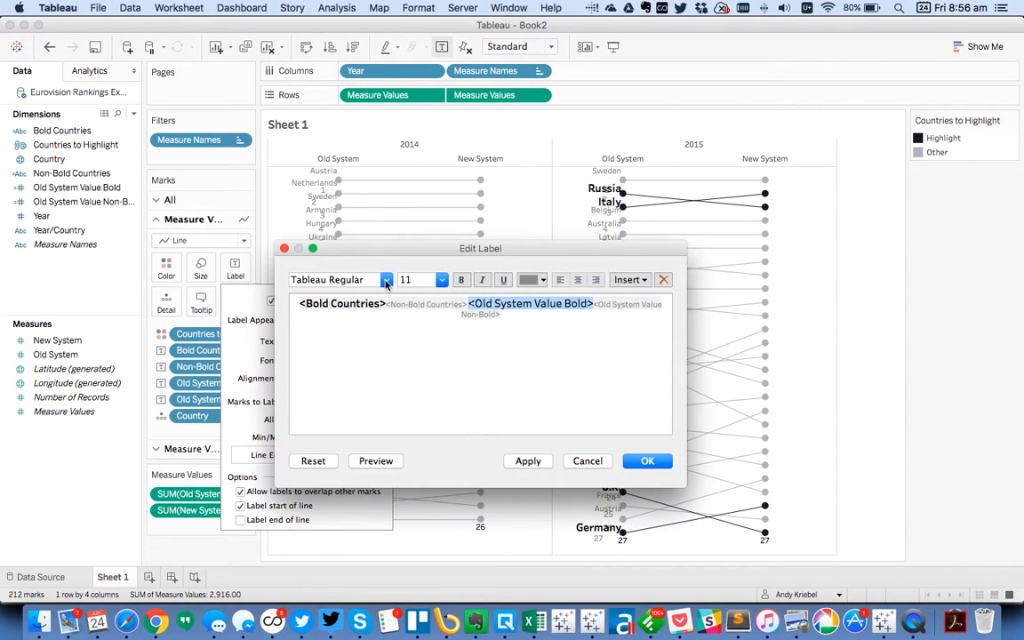
pyautogui.click(386, 279)
pyautogui.click(376, 308)
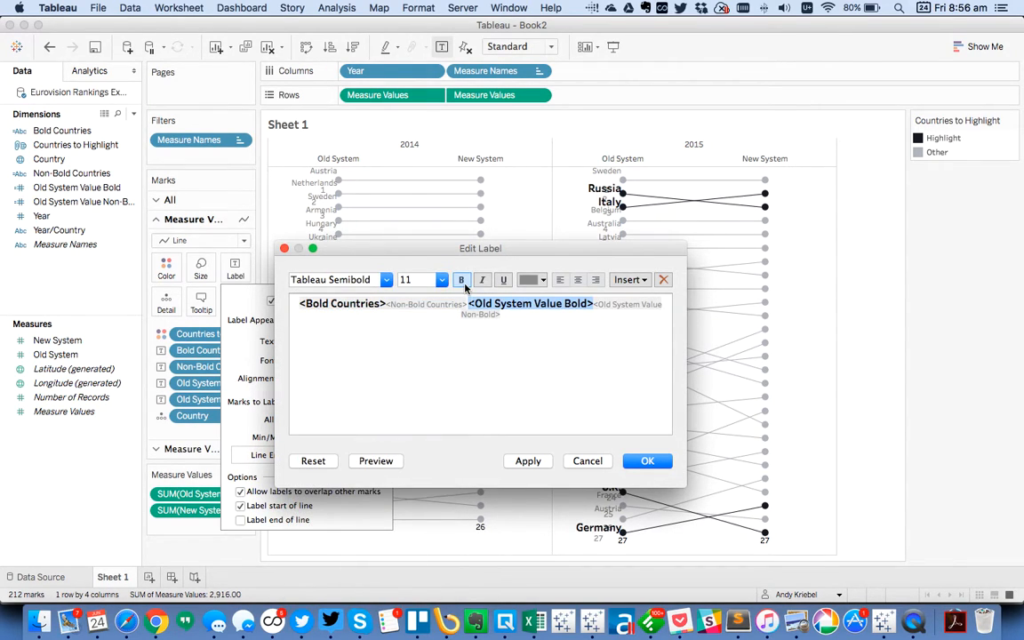
pyautogui.click(595, 305)
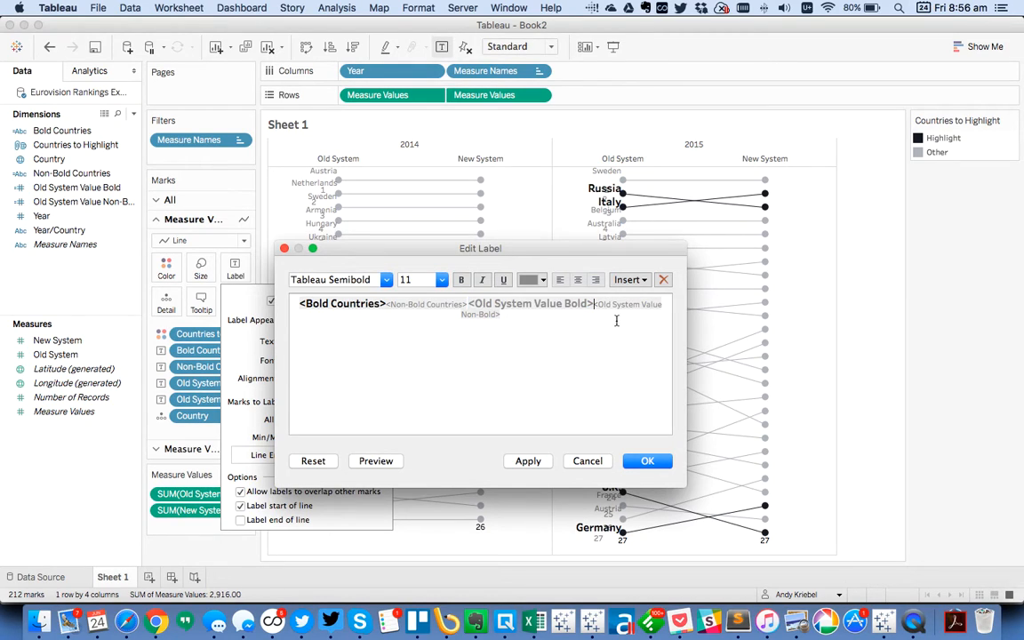
# Color the Old System Value Bold field black and save the line label text.
pyautogui.doubleClick(469, 305)
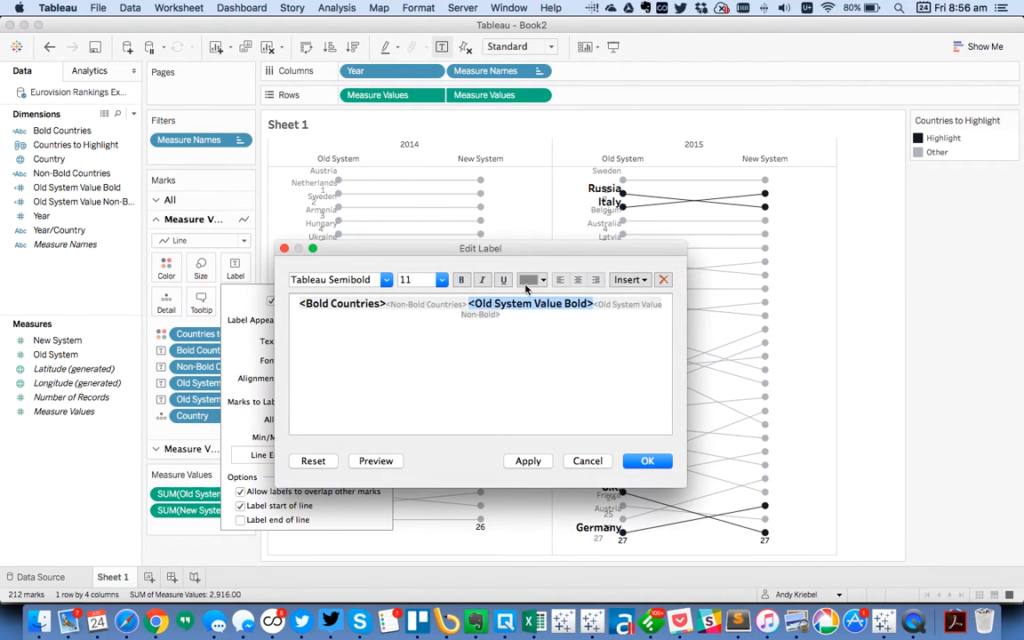
pyautogui.click(530, 279)
pyautogui.click(526, 297)
pyautogui.click(537, 338)
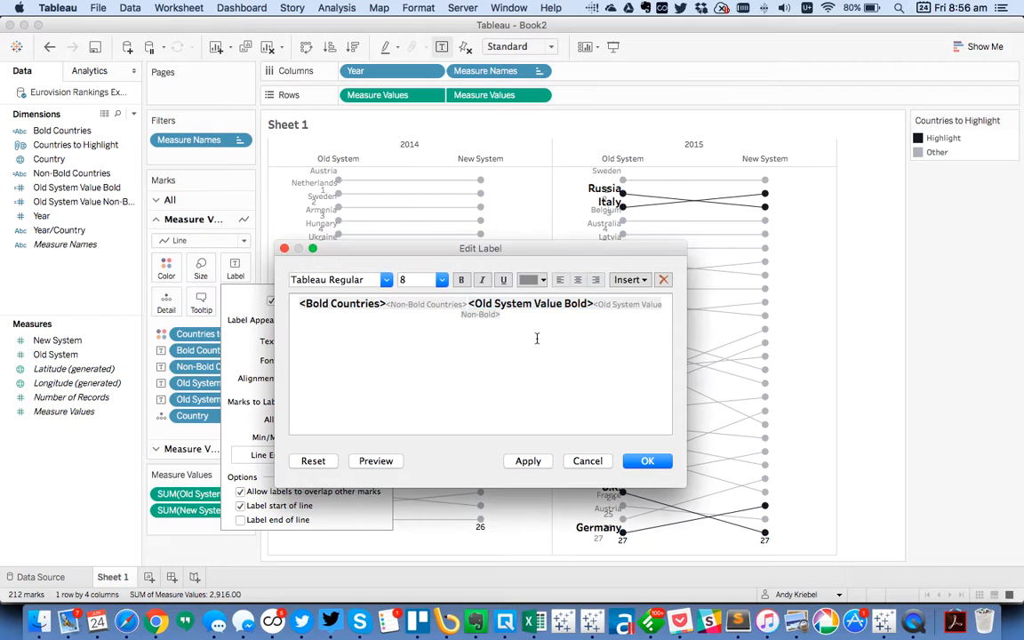
pyautogui.click(638, 460)
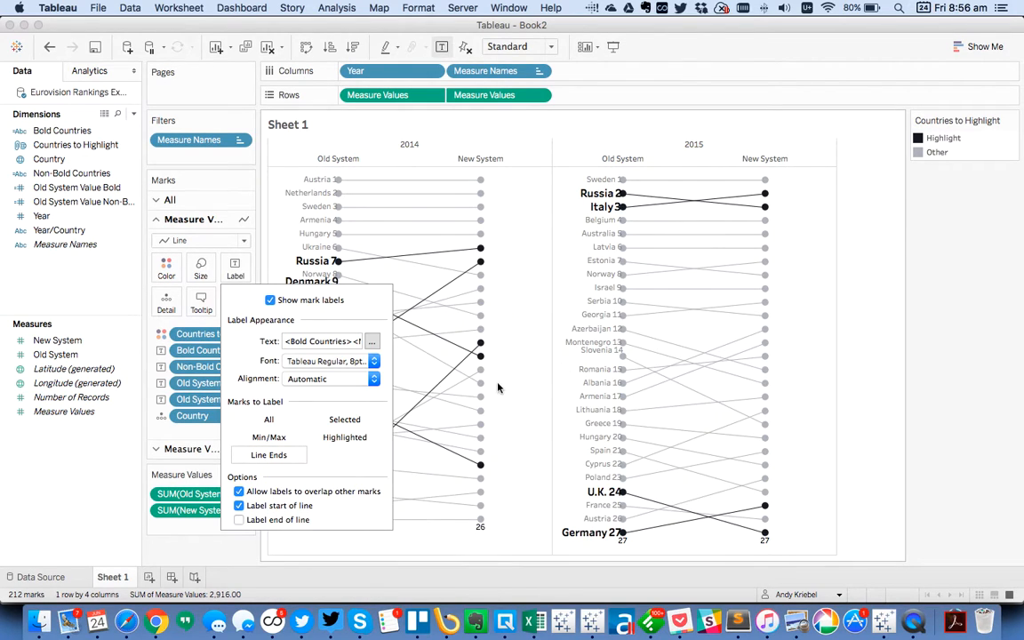
# Align the line labels horizontally left and vertically middle, beside the start of each line.
pyautogui.click(307, 379)
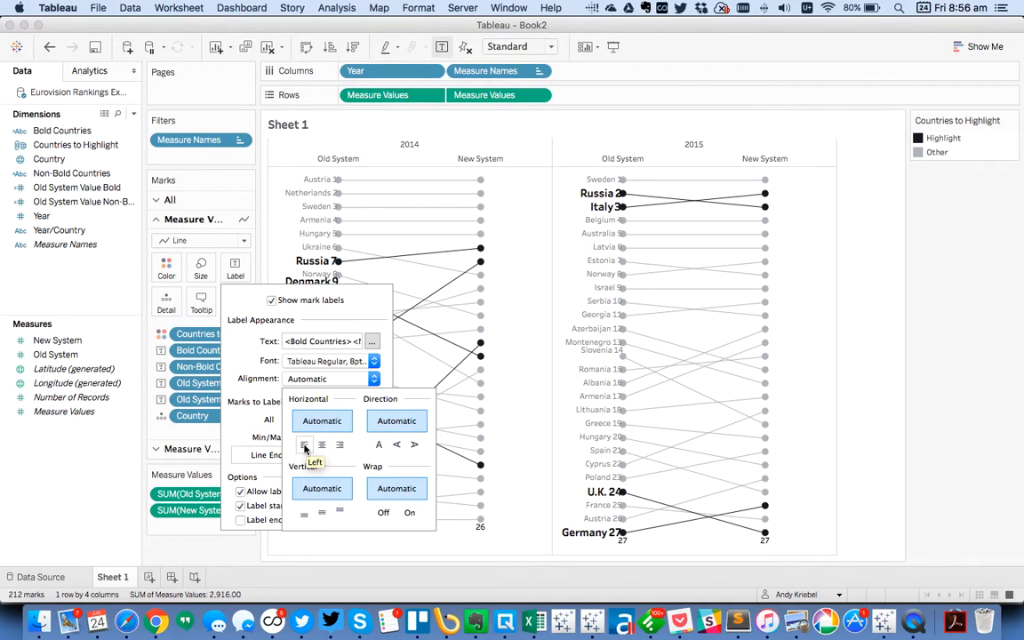
pyautogui.click(304, 446)
pyautogui.click(323, 513)
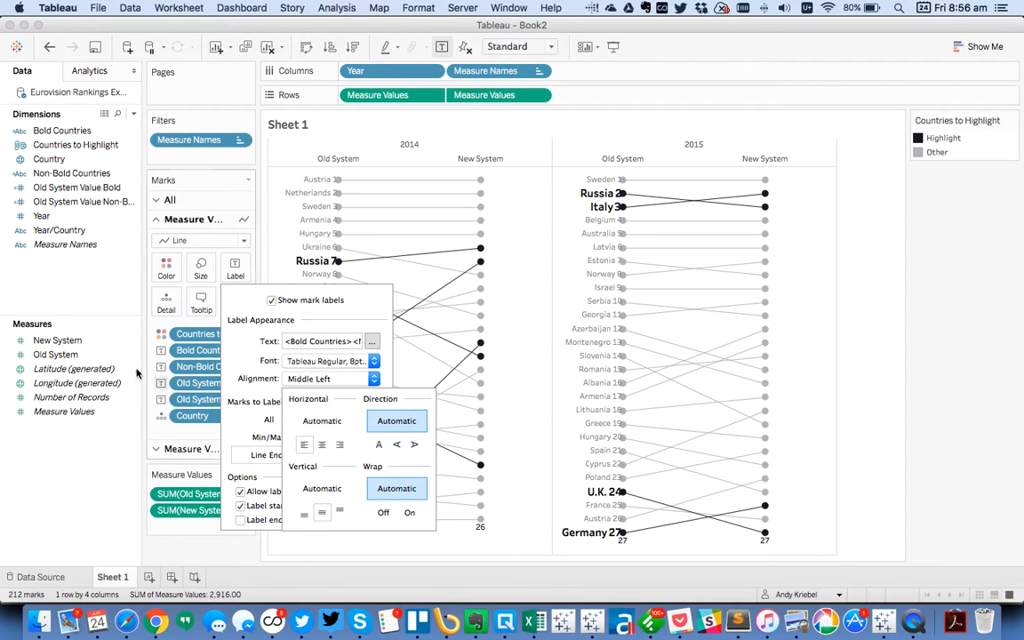
pyautogui.click(247, 302)
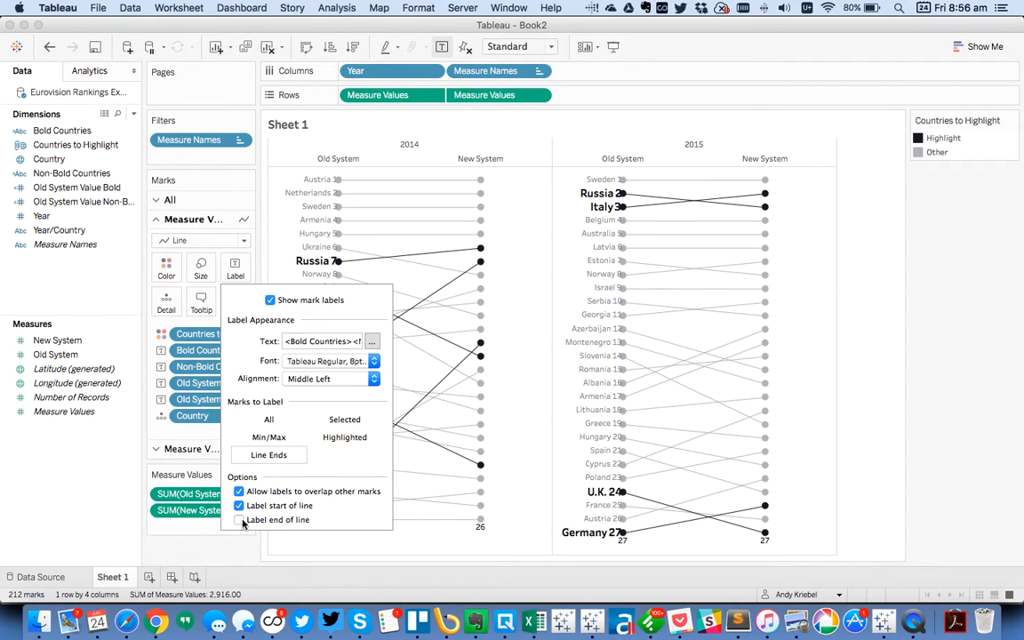
pyautogui.click(239, 491)
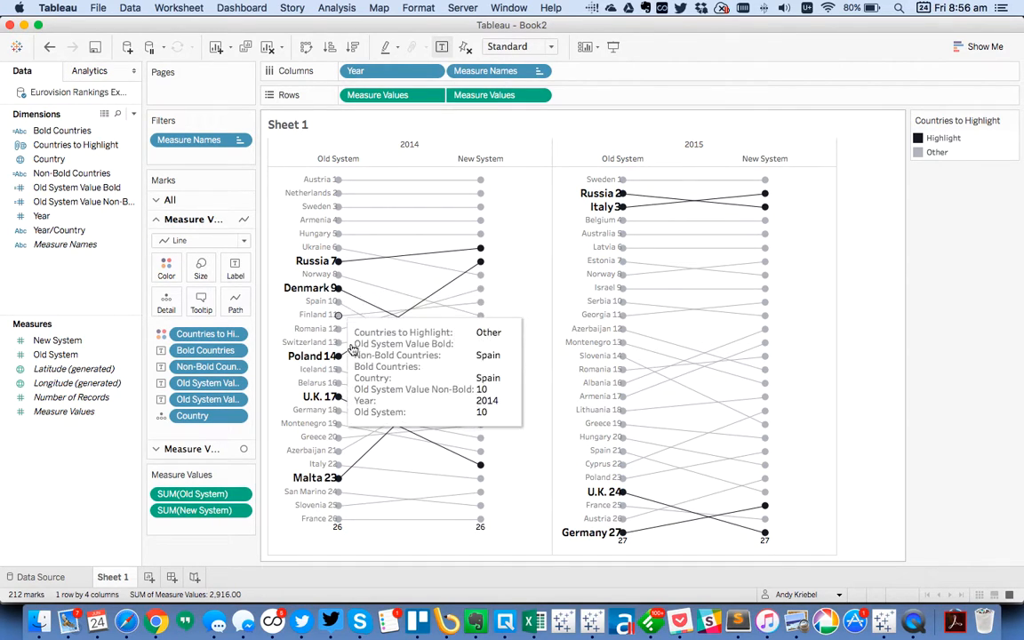
# Shrink the circle marks to small dots and turn off their mark labels.
pyautogui.click(225, 449)
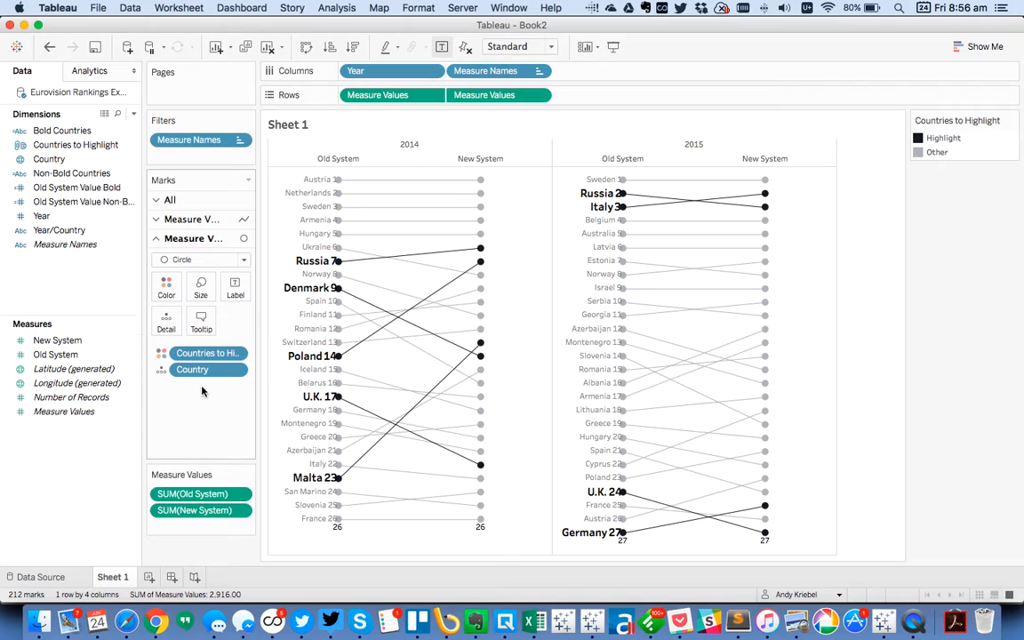
pyautogui.click(201, 300)
pyautogui.click(201, 324)
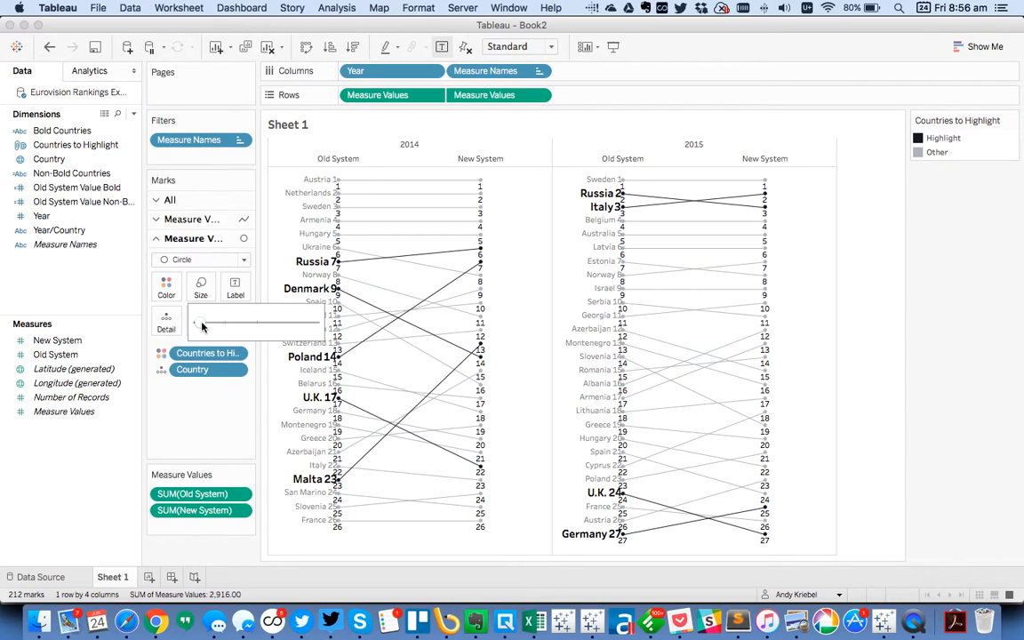
pyautogui.click(234, 287)
pyautogui.click(270, 320)
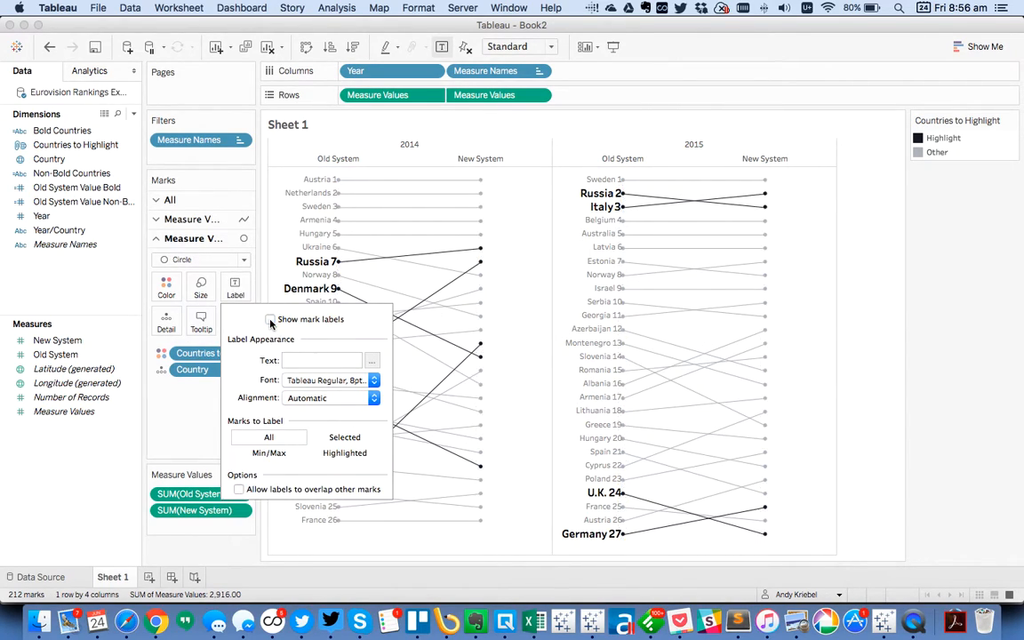
pyautogui.click(40, 298)
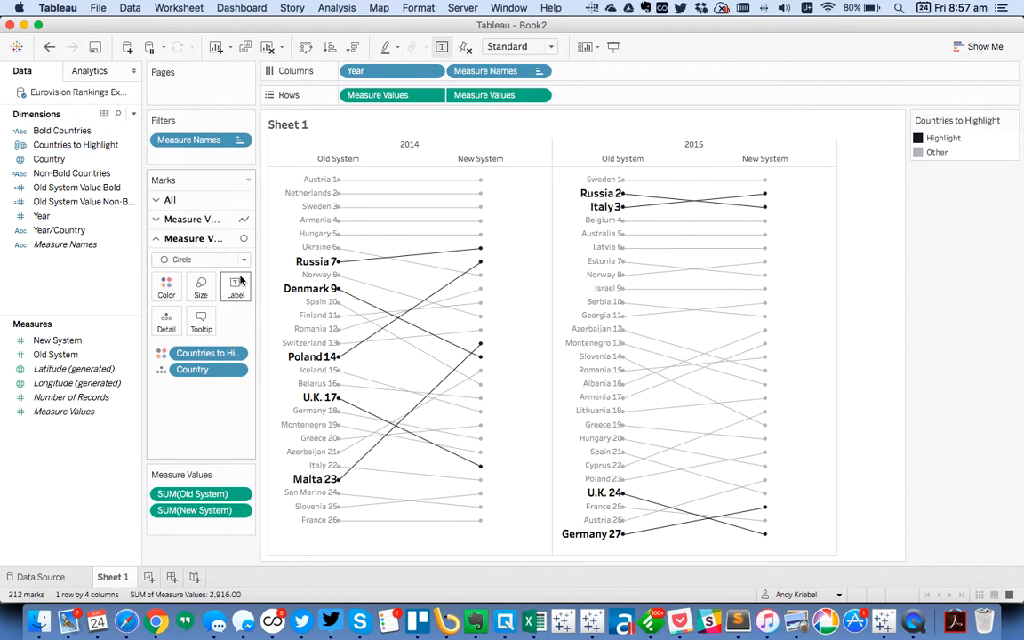
# Add two periods at the end of the line label text, color them white as spacing, and save the label.
pyautogui.click(220, 222)
pyautogui.click(235, 267)
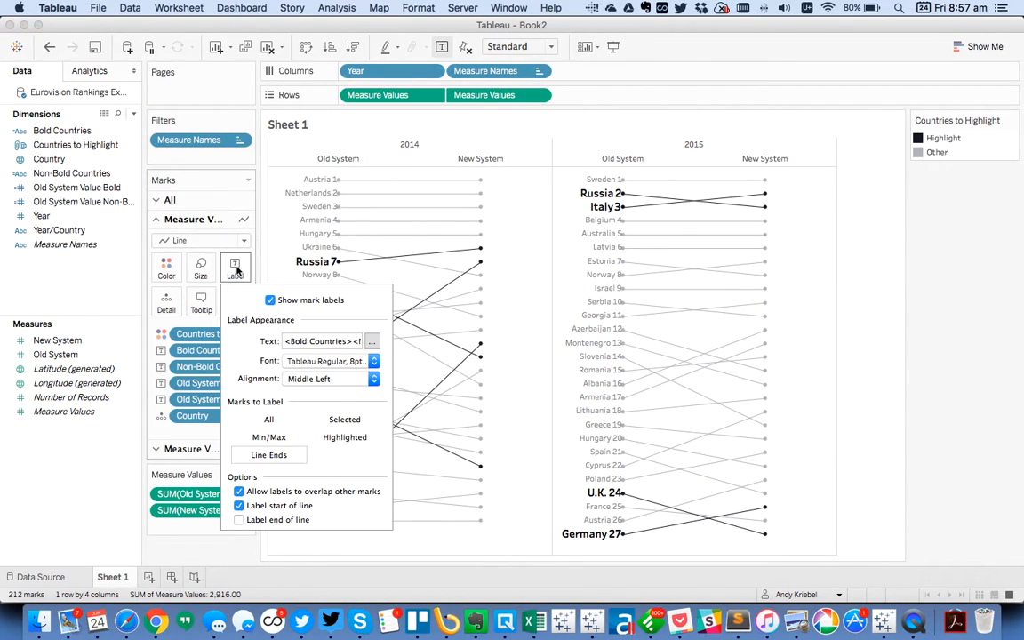
pyautogui.click(371, 343)
pyautogui.click(403, 316)
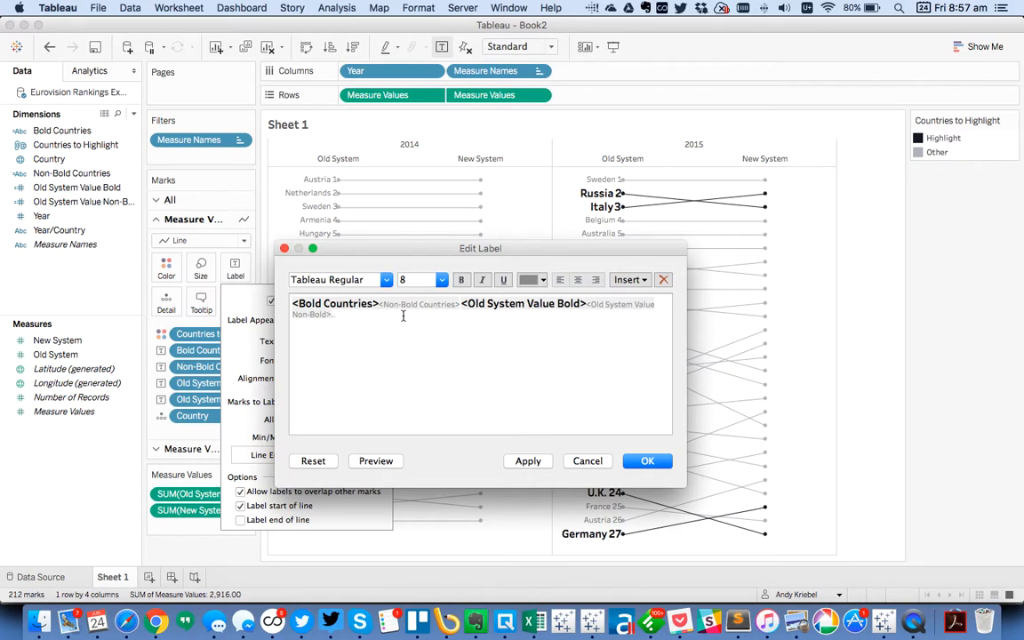
pyautogui.click(530, 280)
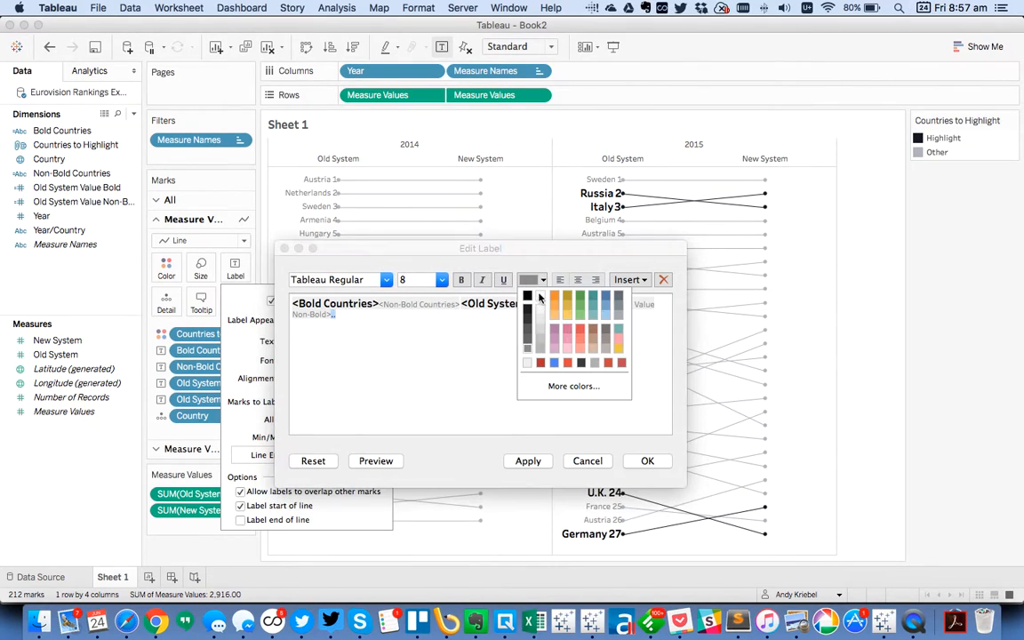
pyautogui.click(528, 294)
pyautogui.click(526, 460)
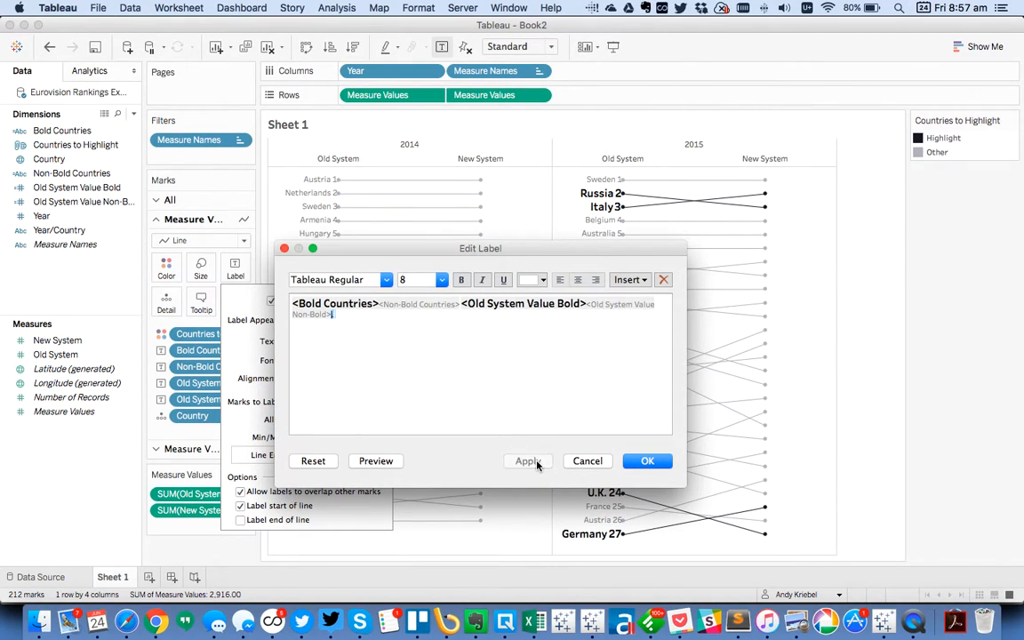
pyautogui.click(645, 461)
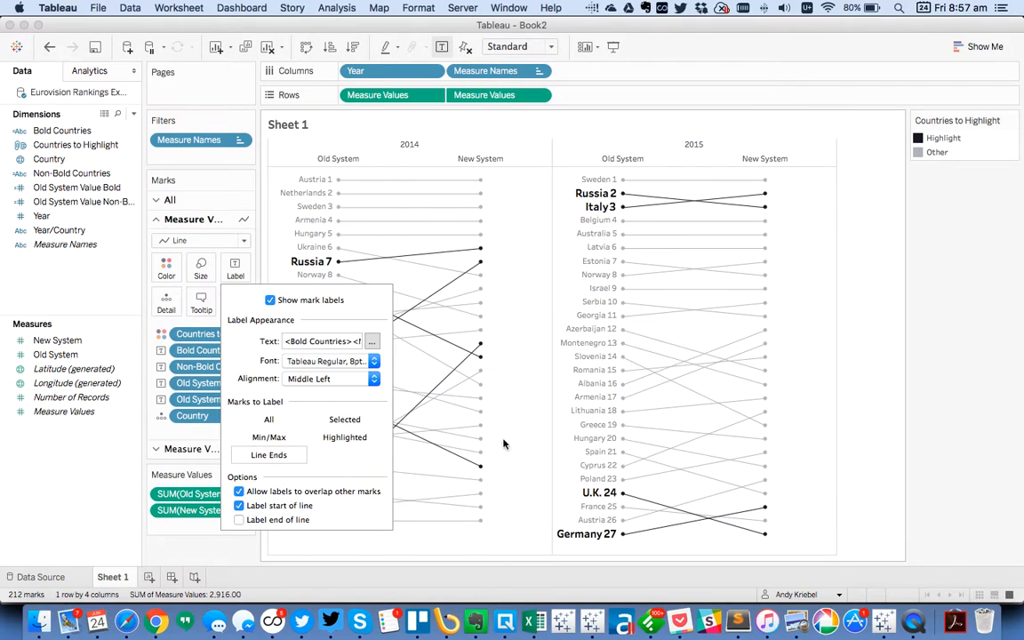
pyautogui.click(56, 261)
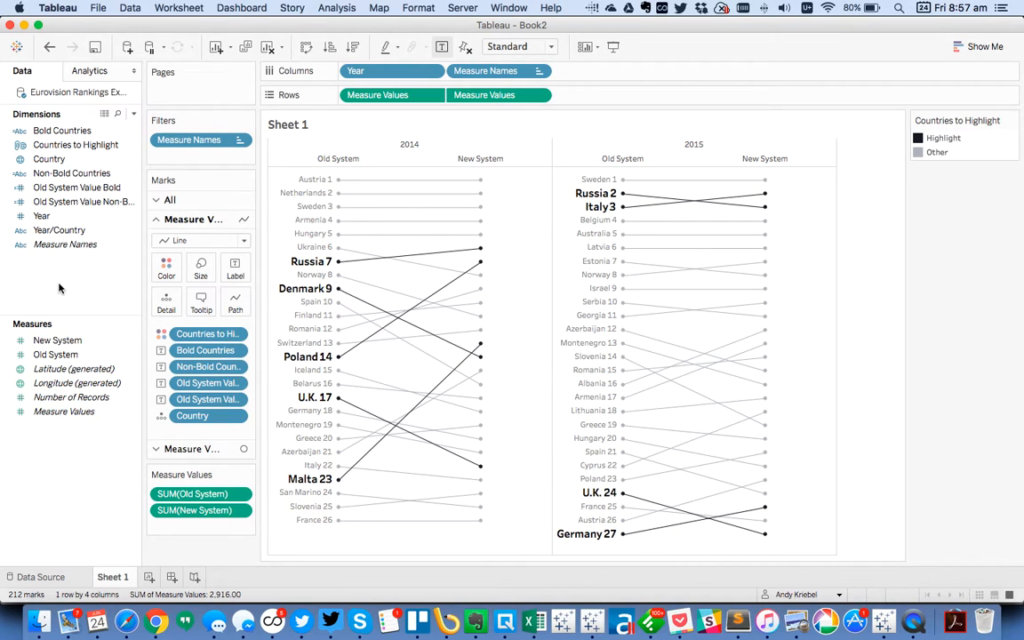
# Check the finished slope chart in Chrome, and add Bold Countries and Non-Bold Countries as labels on the Tableau circle marks.
pyautogui.press('super+Tab')
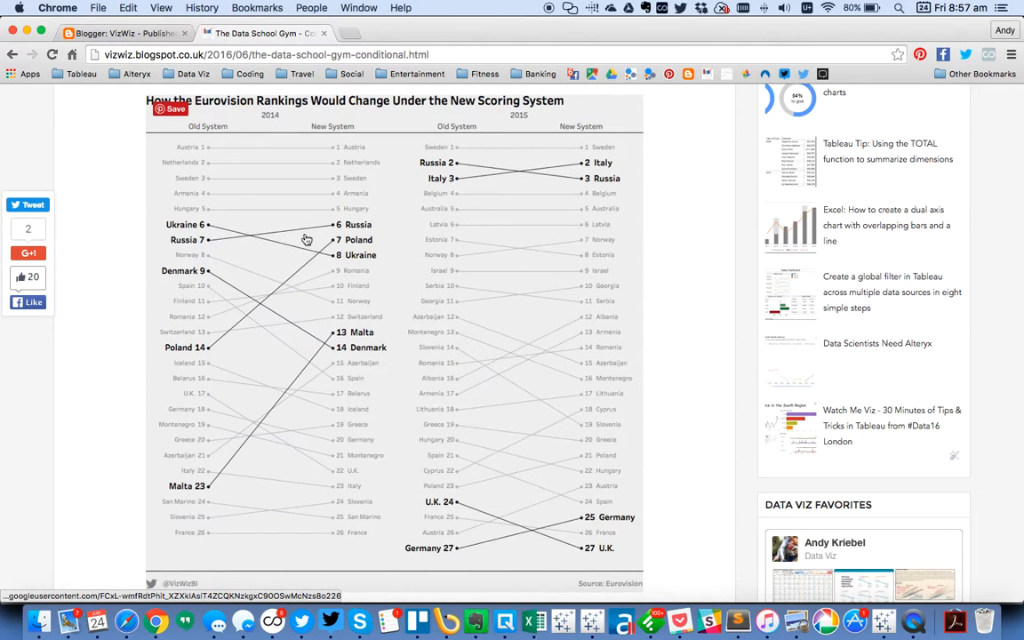
pyautogui.press('super+Tab')
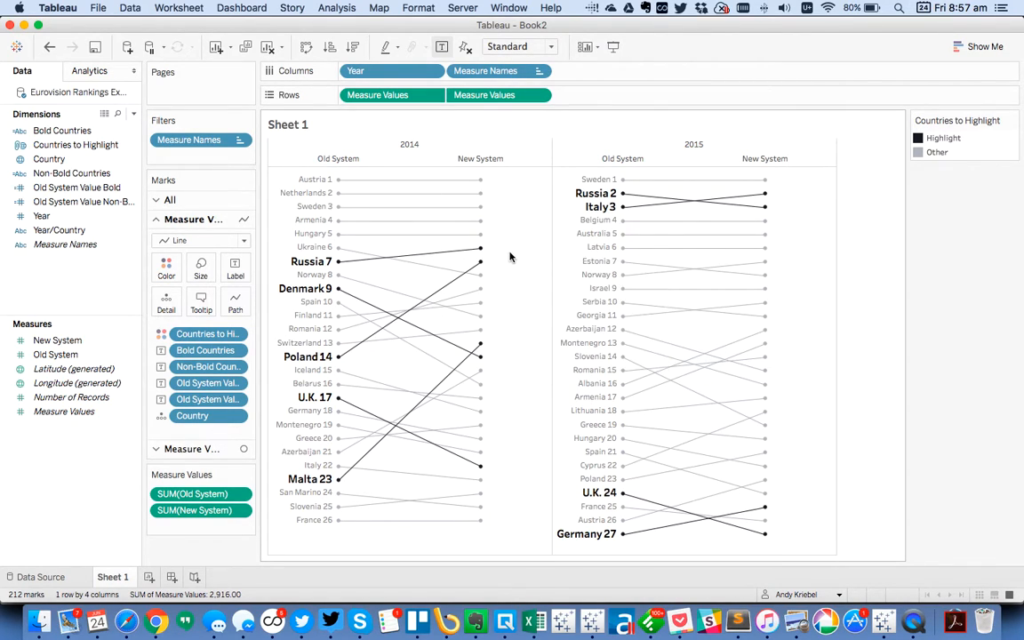
pyautogui.click(193, 449)
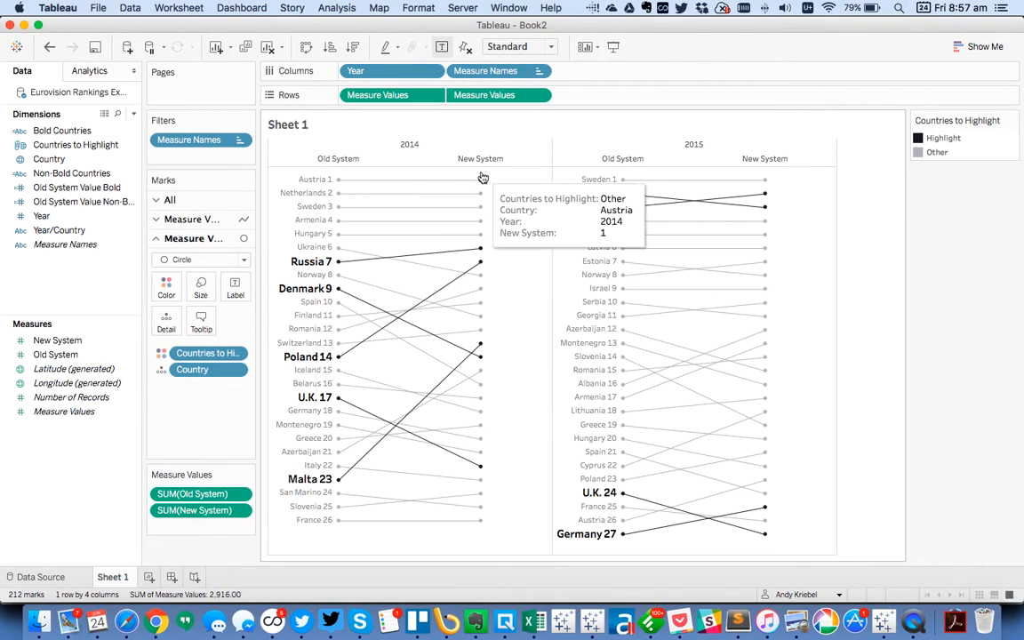
pyautogui.click(81, 131)
pyautogui.keyDown('super'); pyautogui.click(69, 173); pyautogui.keyUp('super')
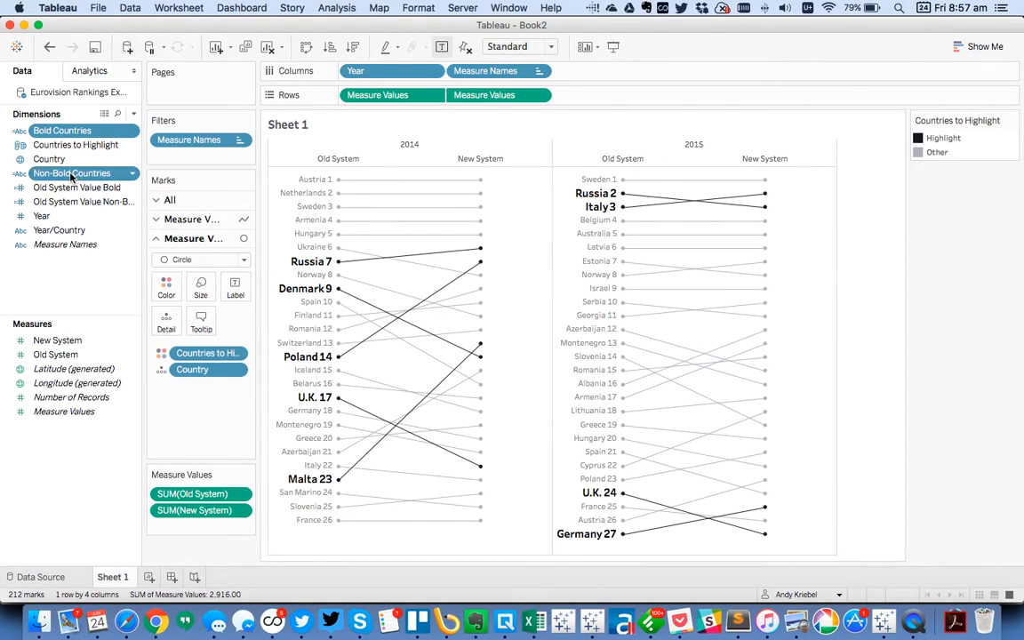
pyautogui.moveTo(67, 133); pyautogui.dragTo(234, 286)
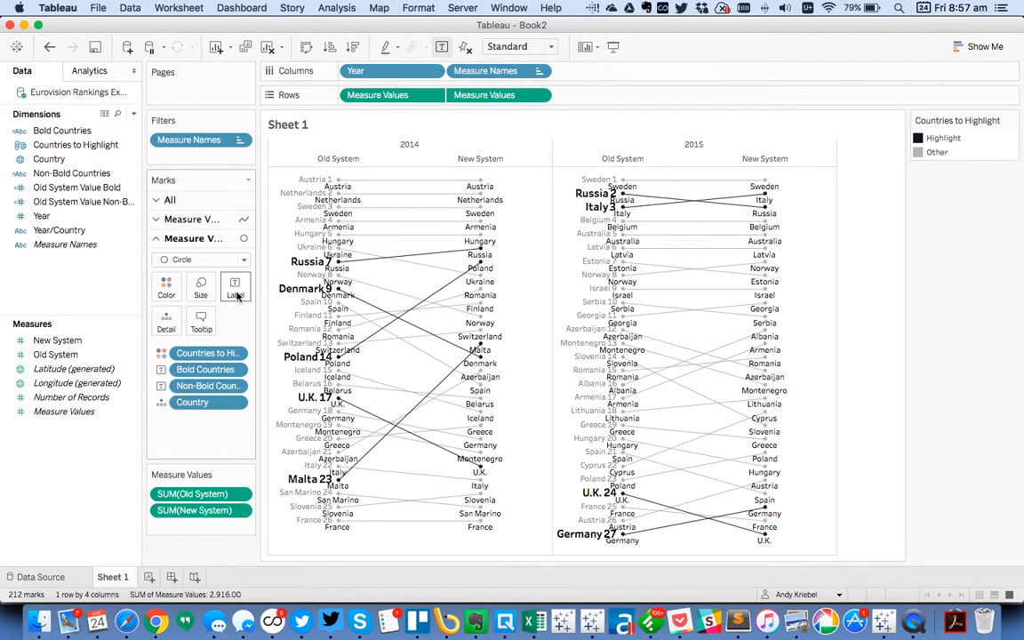
pyautogui.click(235, 289)
pyautogui.click(367, 360)
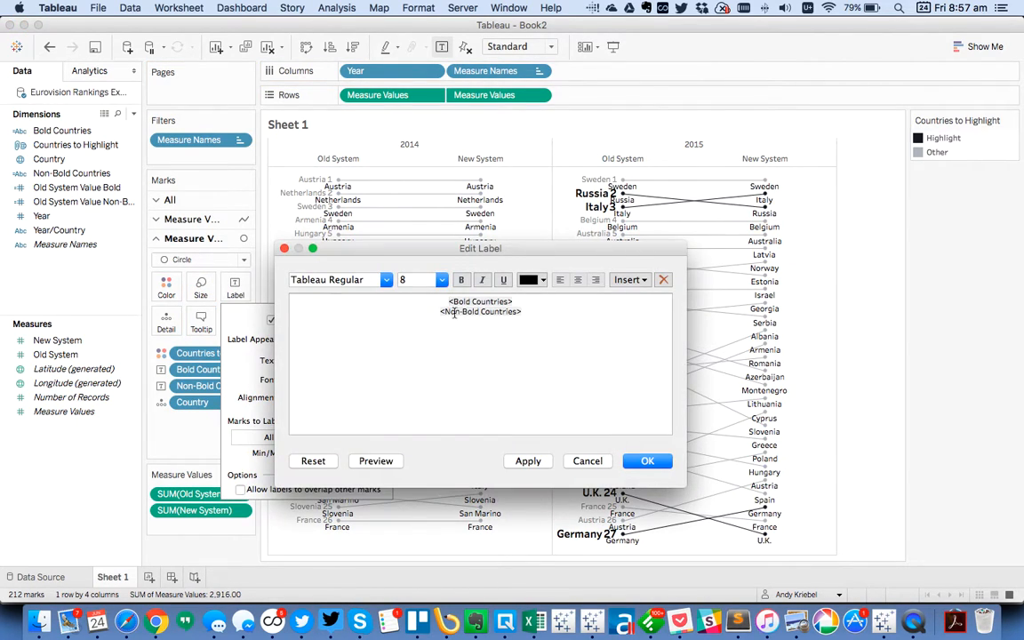
pyautogui.click(440, 311)
pyautogui.press('BackSpace')
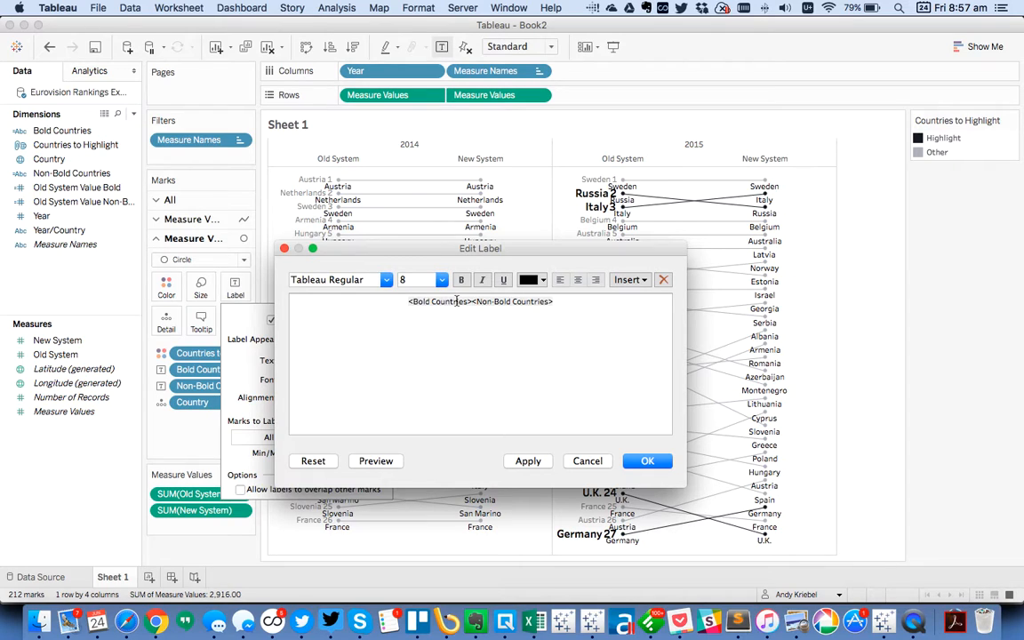
pyautogui.click(587, 462)
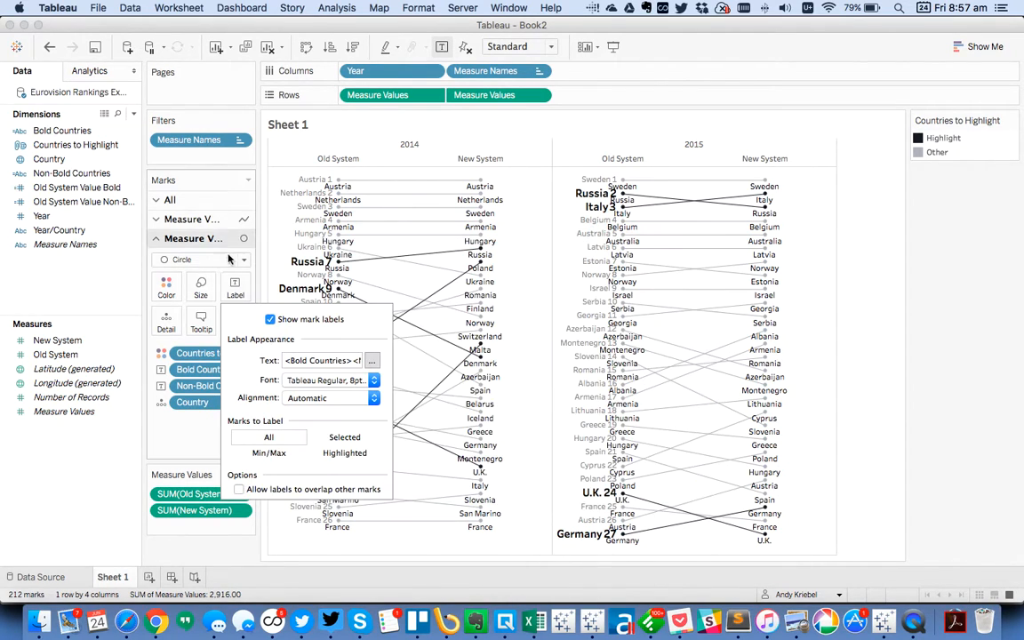
# Copy the formatted Bold Countries and Non-Bold Countries fields from the line marks' label text.
pyautogui.click(194, 219)
pyautogui.click(236, 266)
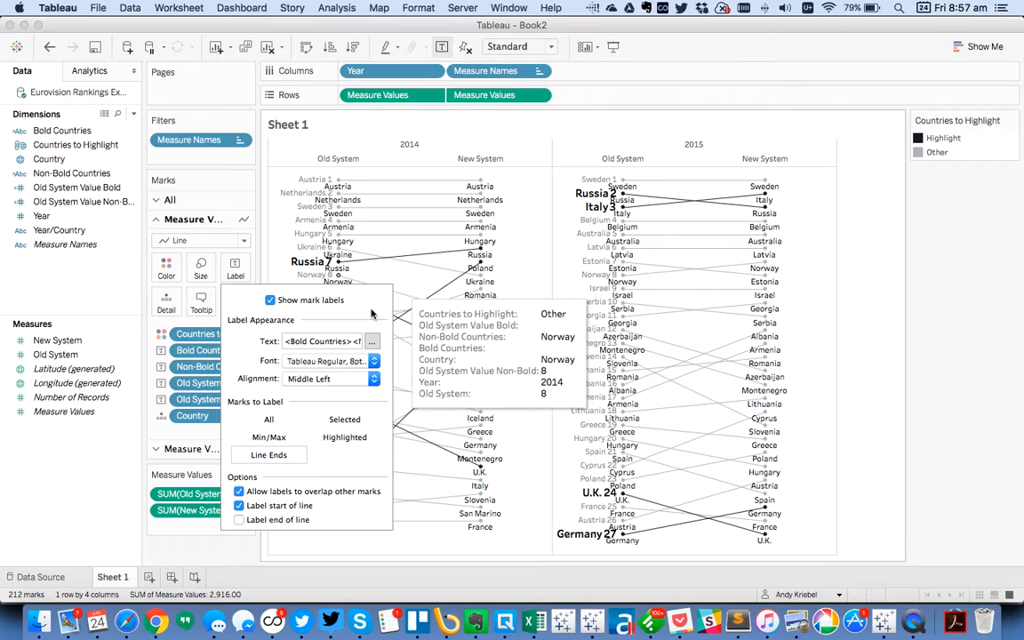
pyautogui.click(371, 342)
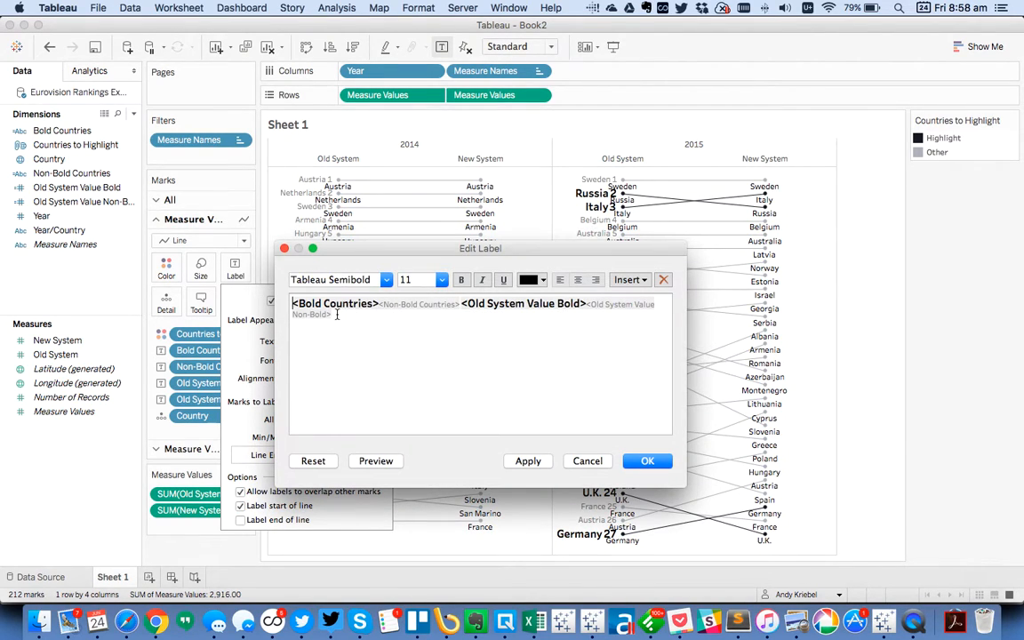
pyautogui.keyDown('shift'); pyautogui.click(461, 304); pyautogui.keyUp('shift')
pyautogui.press('super+c')
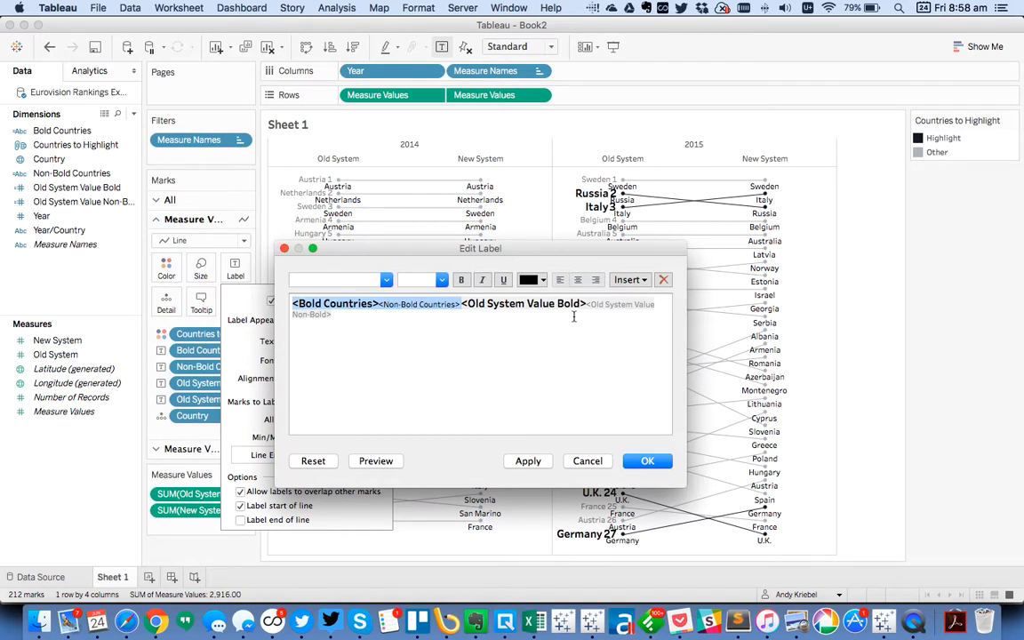
pyautogui.click(625, 462)
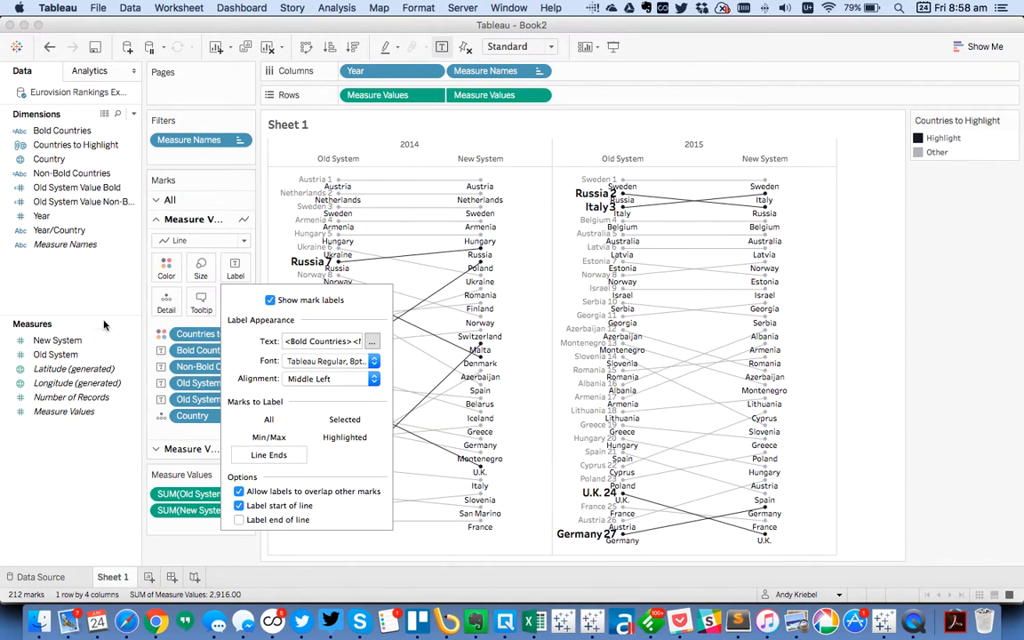
# Replace the circle marks' whole label text with the copied Bold Countries and Non-Bold Countries fields.
pyautogui.click(201, 451)
pyautogui.click(234, 288)
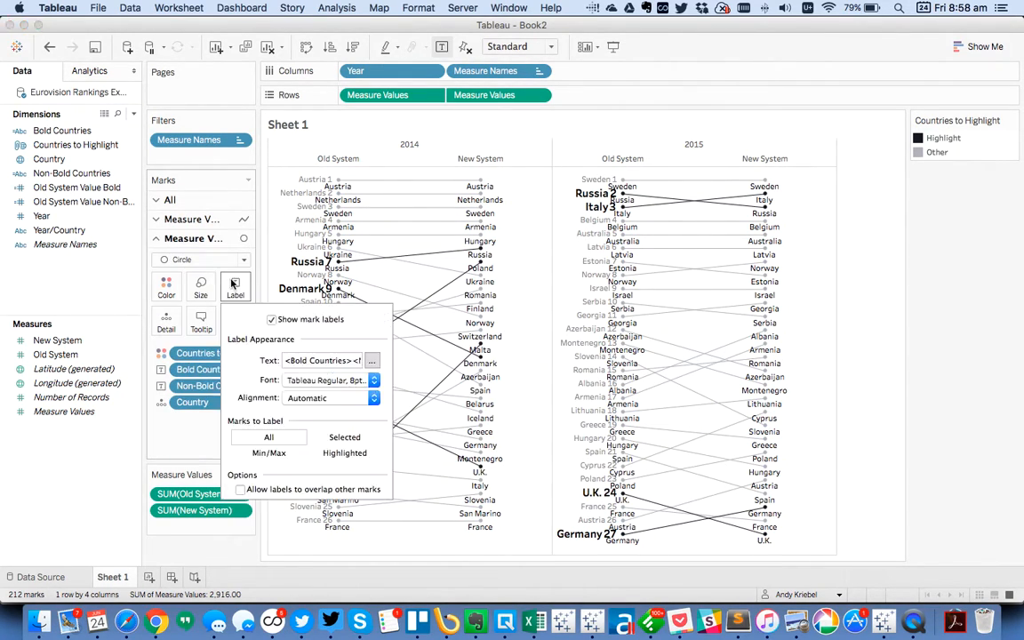
pyautogui.click(372, 360)
pyautogui.press('super+a')
pyautogui.press('super+v')
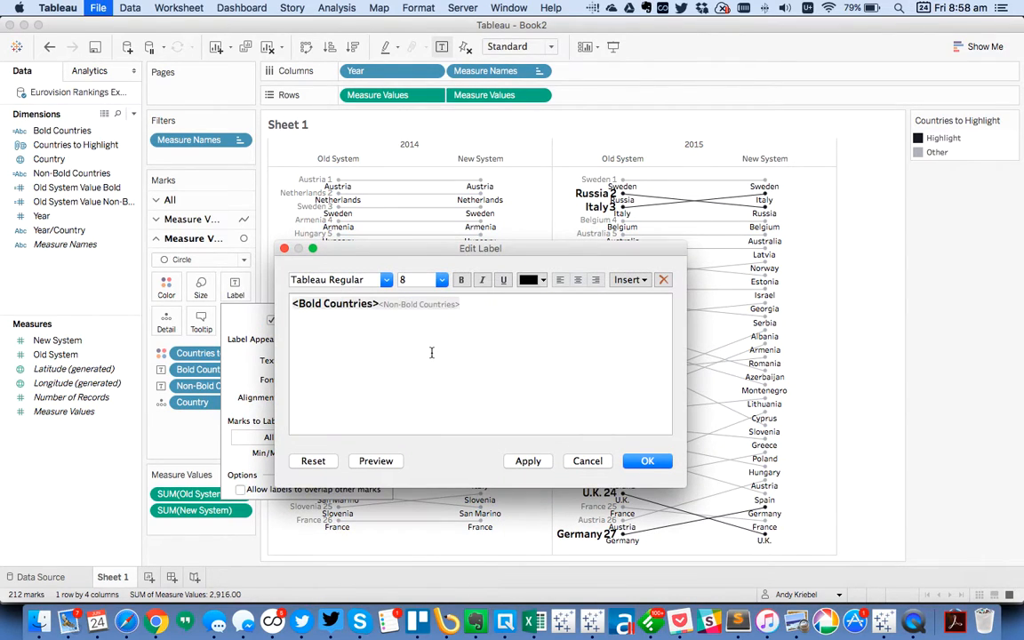
# Center the circle marks' label text, then apply and save the label.
pyautogui.click(578, 281)
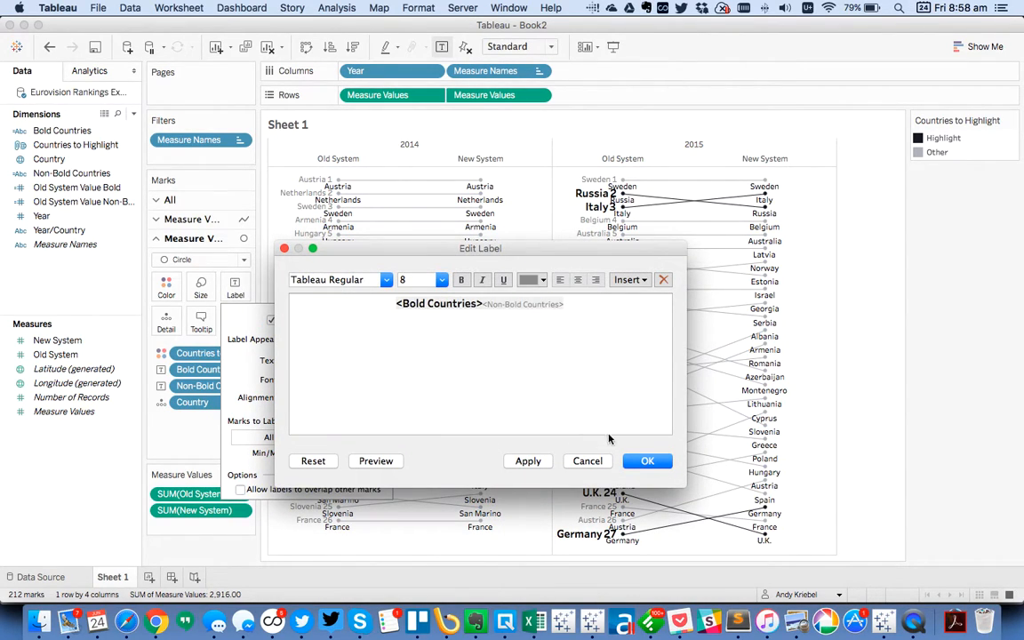
pyautogui.click(528, 461)
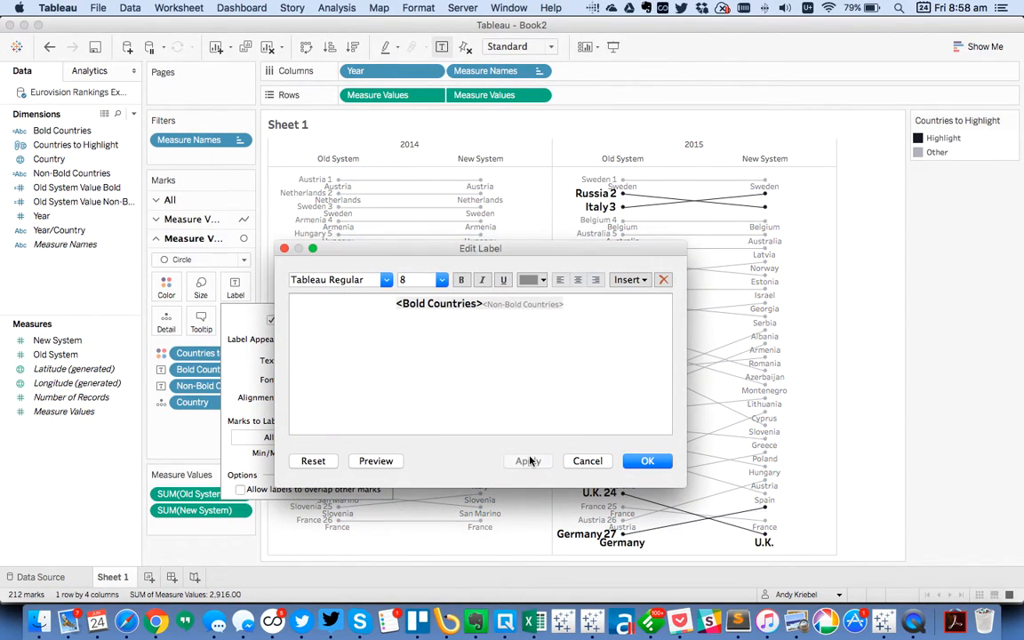
pyautogui.click(645, 461)
pyautogui.click(516, 367)
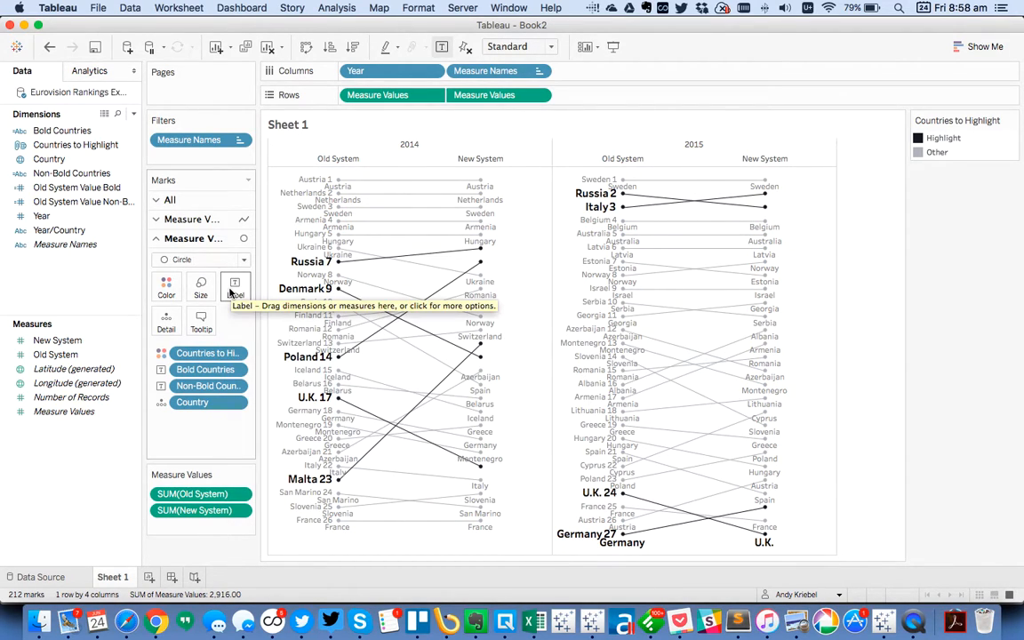
# Duplicate the Old System Value Bold and Old System Value Non-Bold calculated fields together.
pyautogui.click(79, 188)
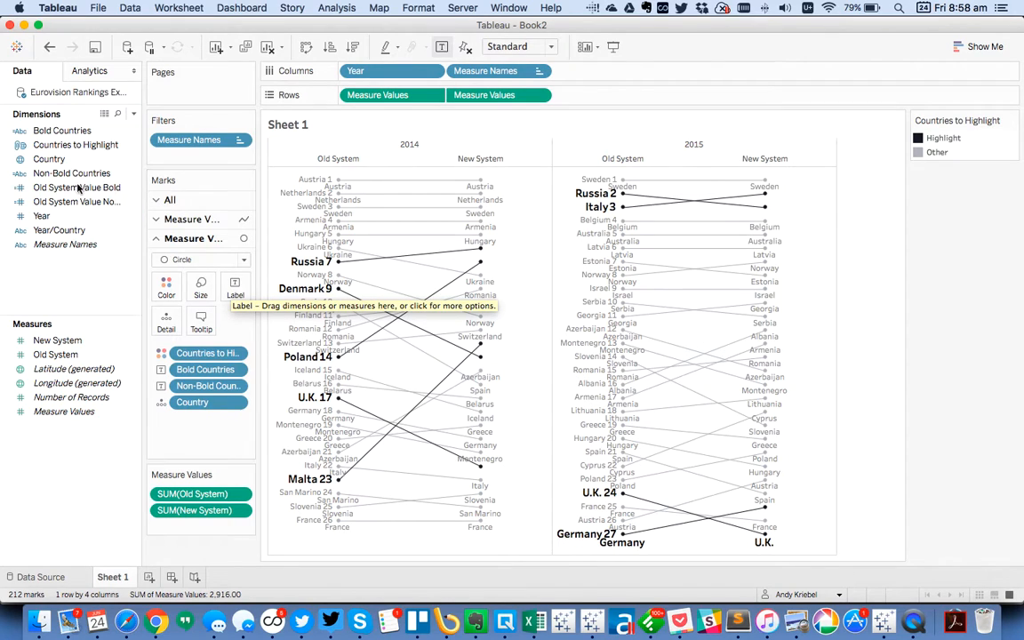
pyautogui.keyDown('shift'); pyautogui.click(64, 203); pyautogui.keyUp('shift')
pyautogui.rightClick(64, 205)
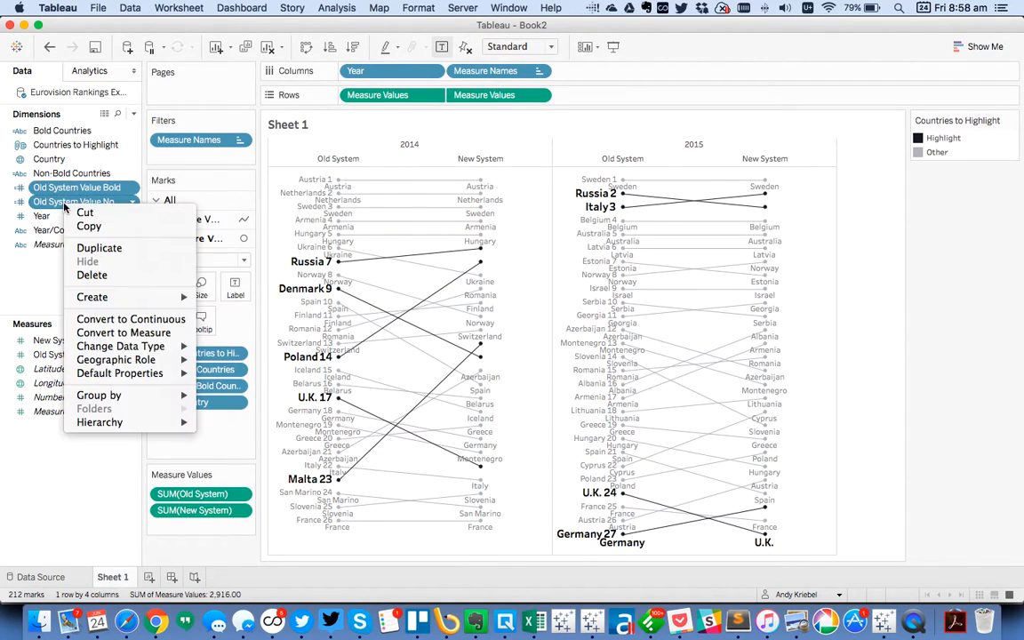
pyautogui.click(89, 247)
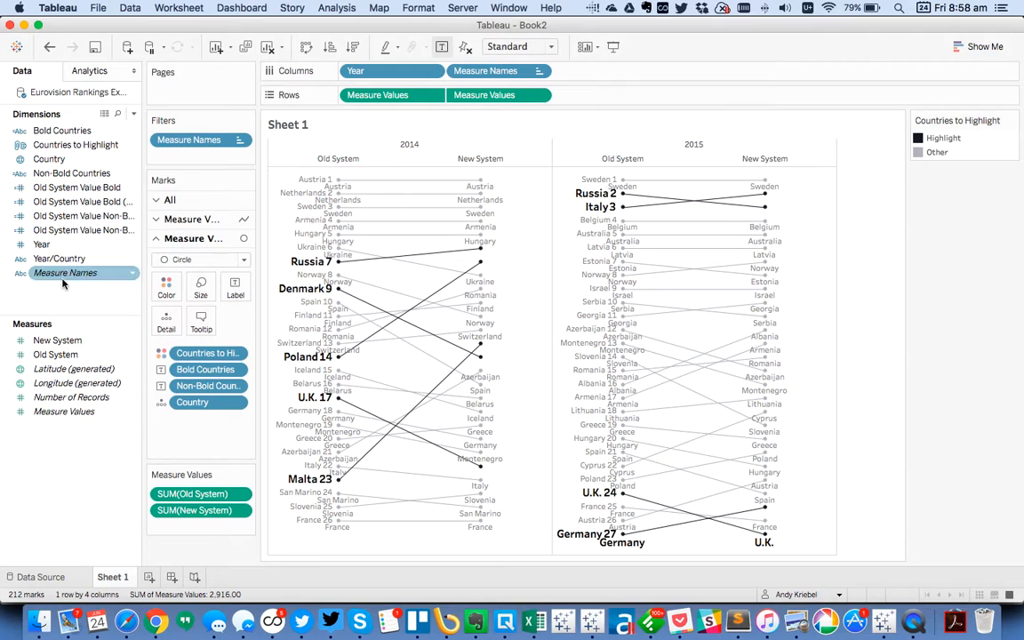
# Edit the copy of Old System Value Bold and rename it New System Value Bold.
pyautogui.rightClick(71, 202)
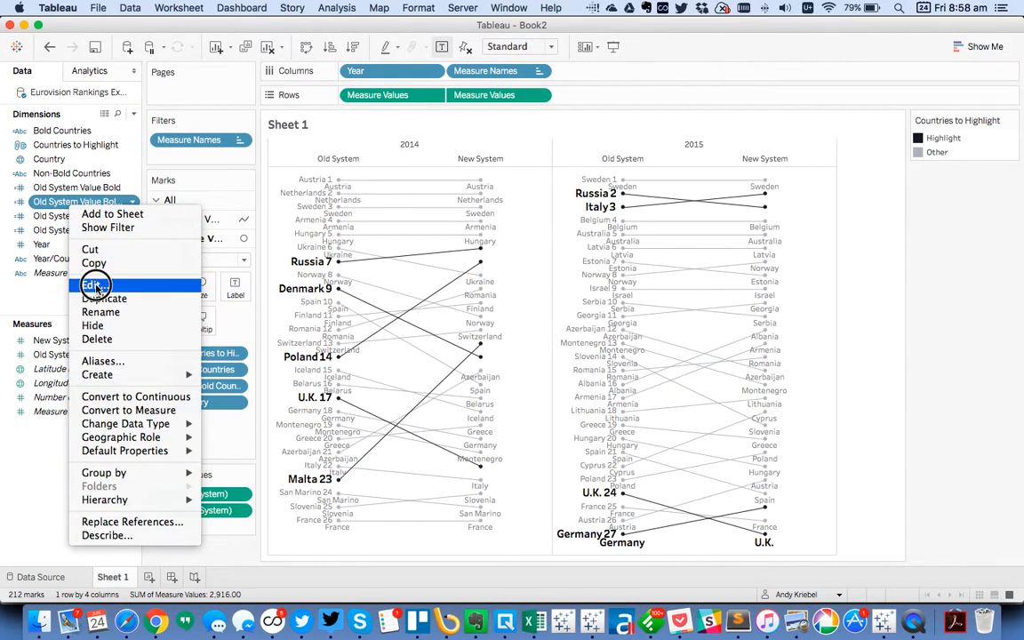
pyautogui.click(95, 284)
pyautogui.click(203, 233)
pyautogui.write('New')
pyautogui.moveTo(302, 234); pyautogui.dragTo(397, 224)
pyautogui.press('BackSpace')
pyautogui.press('BackSpace')
# Make the New System Value Bold formula return [New System] for highlighted countries and save the calculation.
pyautogui.doubleClick(476, 265)
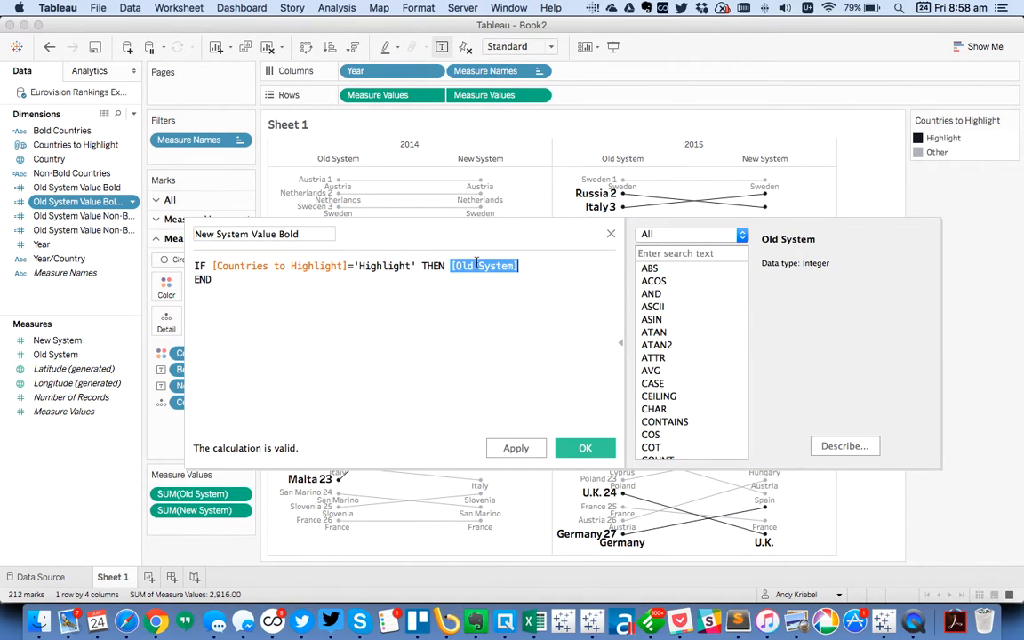
pyautogui.write('new')
pyautogui.press('Return')
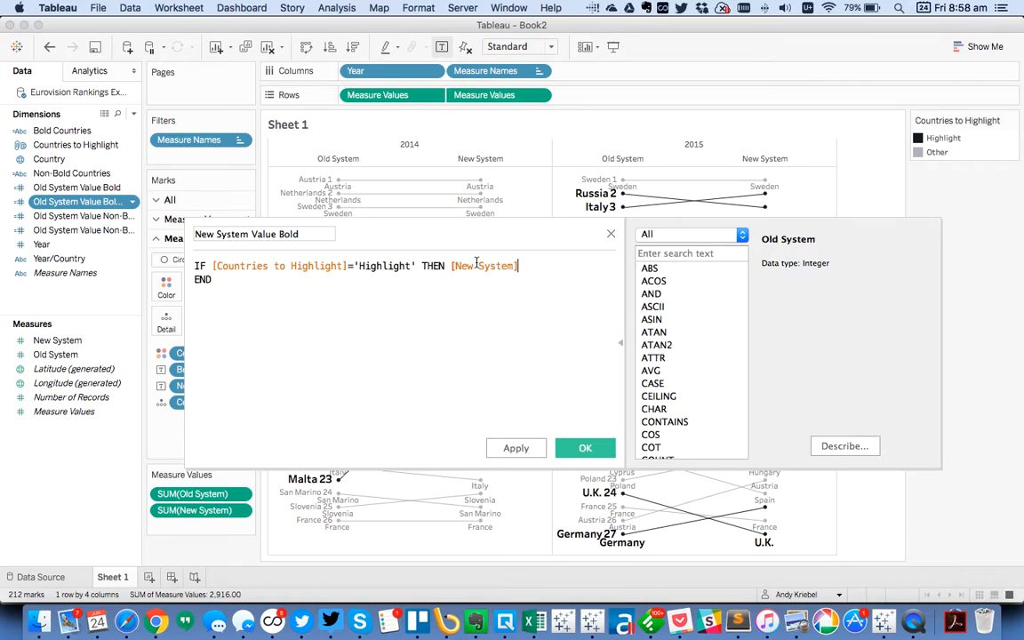
pyautogui.click(579, 447)
# Edit the copy of Old System Value Non-Bold and rename it New System Value Non-Bold.
pyautogui.rightClick(97, 230)
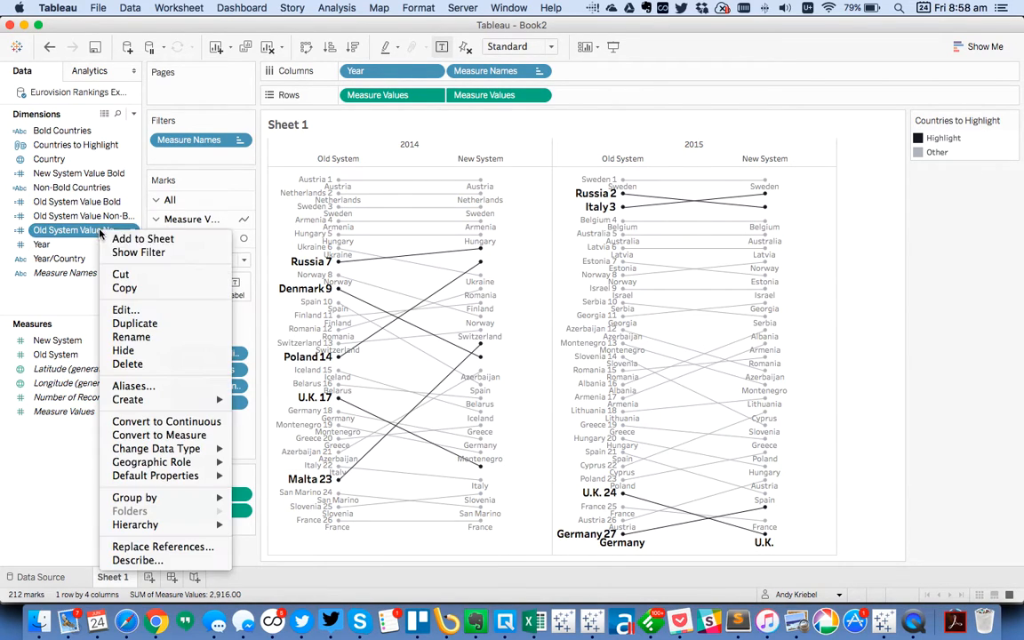
pyautogui.click(138, 310)
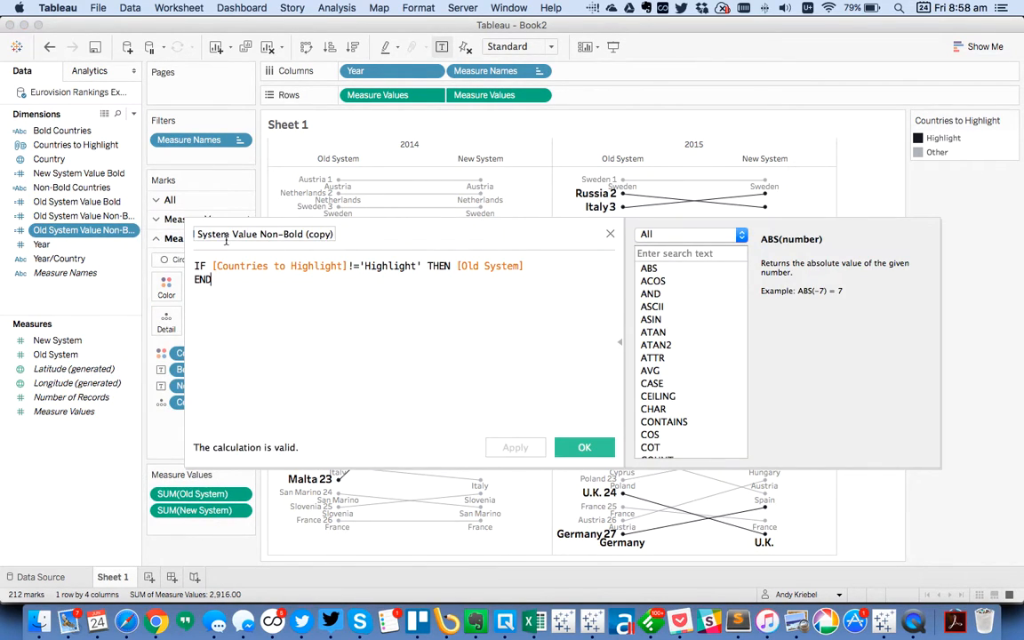
pyautogui.moveTo(303, 234); pyautogui.dragTo(622, 221)
pyautogui.press('BackSpace')
pyautogui.hotkey('shift', 'alt', 'Right')
pyautogui.press('BackSpace')
pyautogui.write('New')
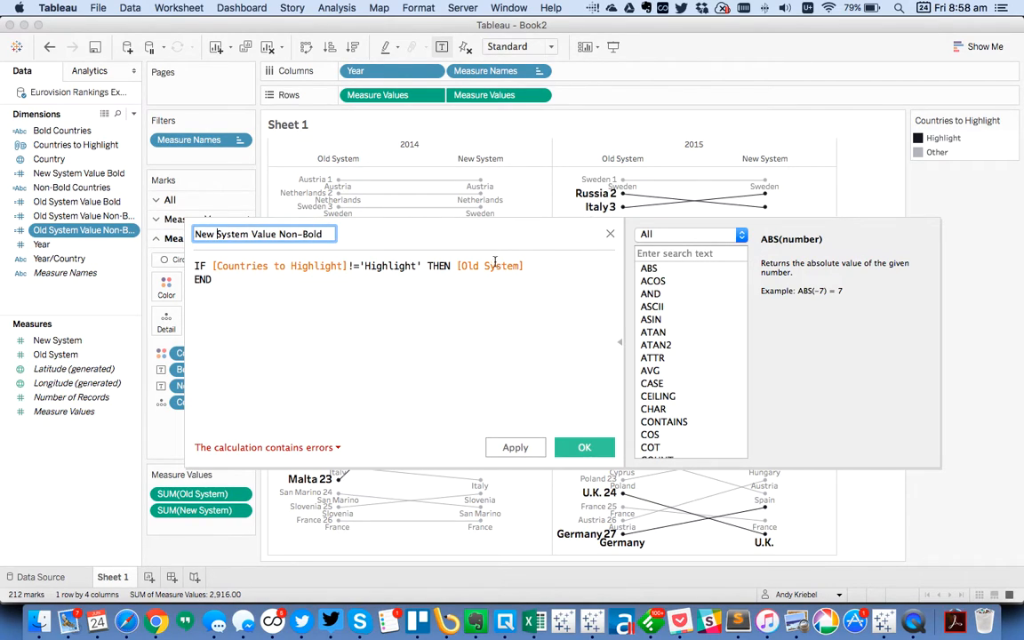
# Make the New System Value Non-Bold formula return [New System] for non-highlighted countries and save the calculation.
pyautogui.click(496, 265)
pyautogui.doubleClick(496, 265)
pyautogui.write('New System')
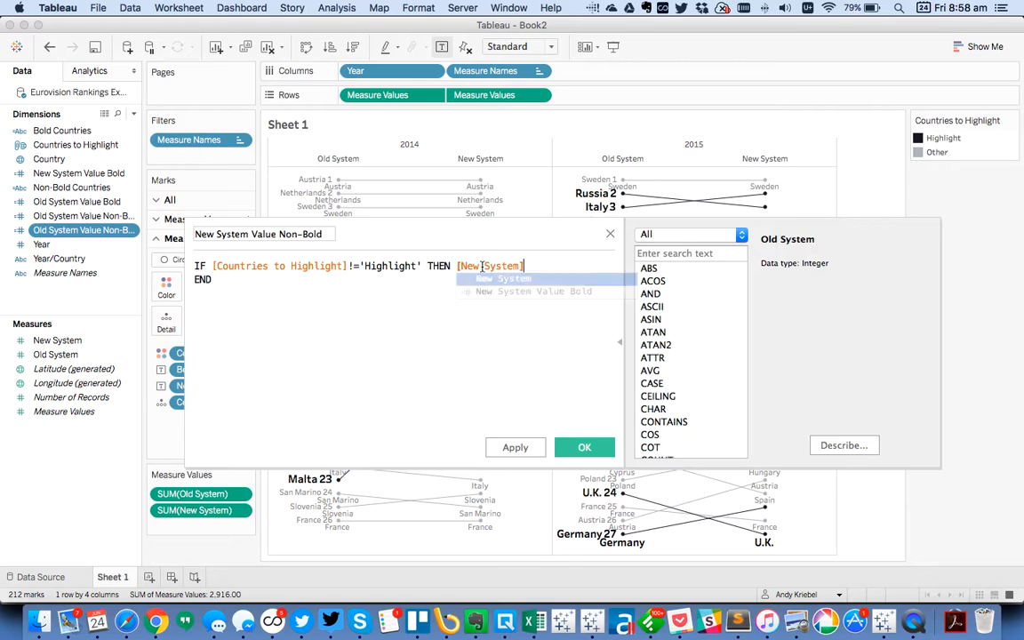
pyautogui.click(584, 447)
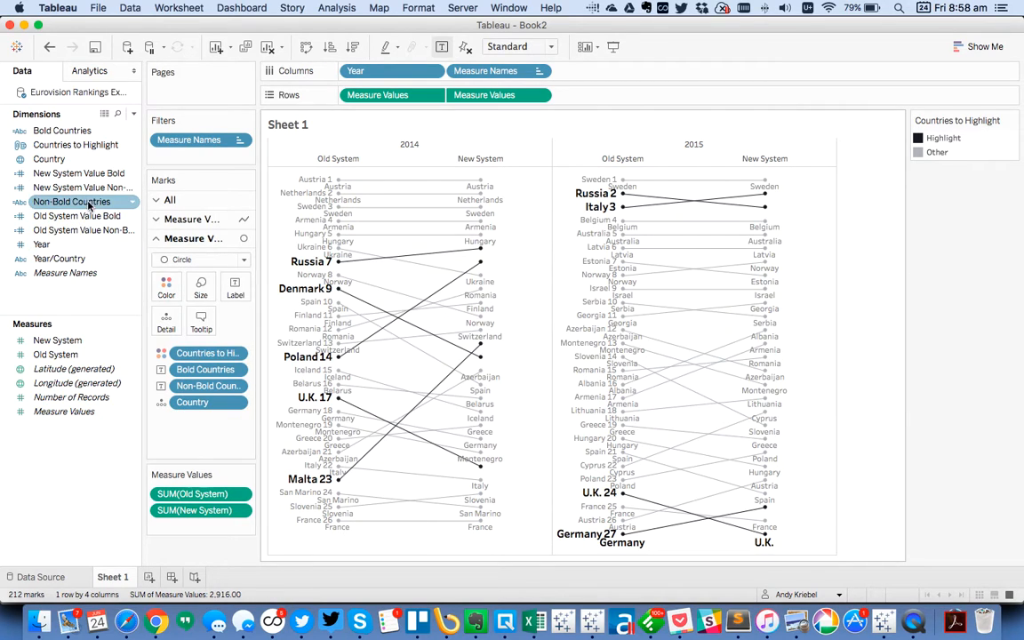
# Add New System Value Bold and New System Value Non-Bold to the circle labels and run them on after the country fields, without line breaks.
pyautogui.keyDown('super'); pyautogui.click(79, 174); pyautogui.keyUp('super')
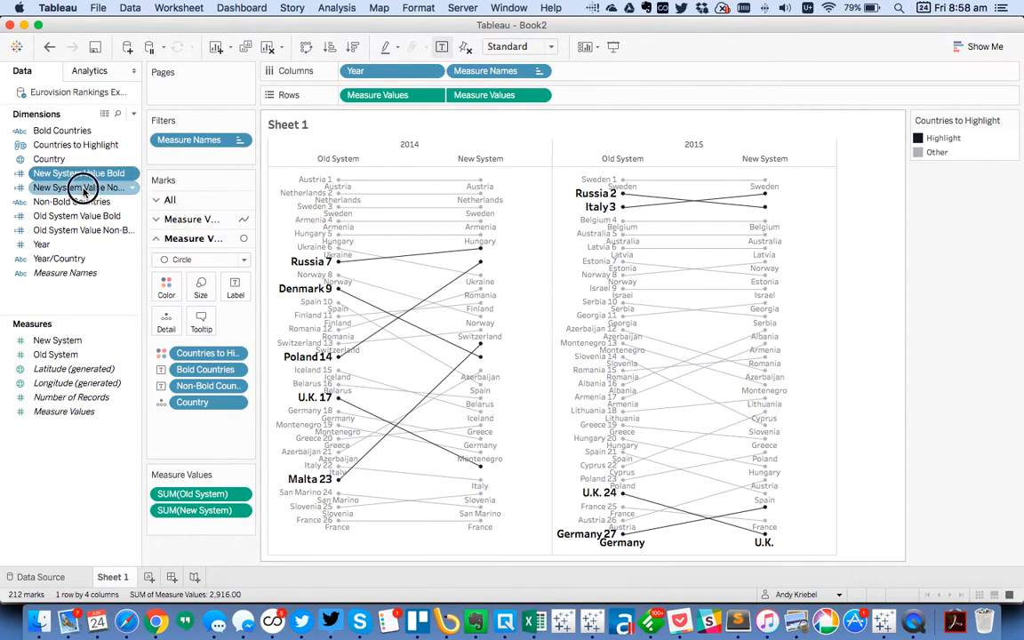
pyautogui.moveTo(71, 174); pyautogui.dragTo(234, 282)
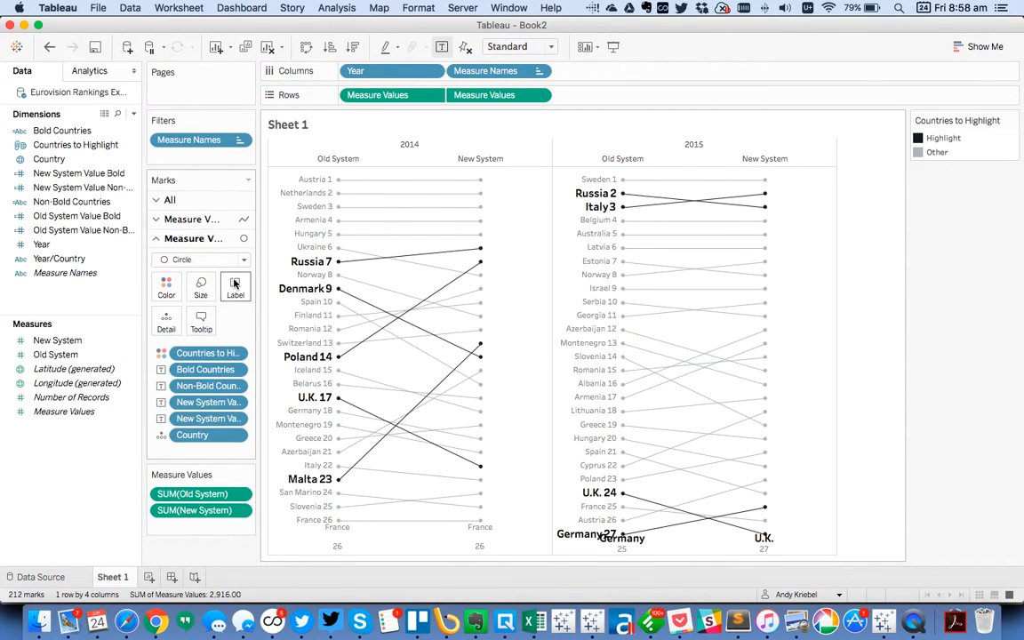
pyautogui.click(234, 283)
pyautogui.click(373, 361)
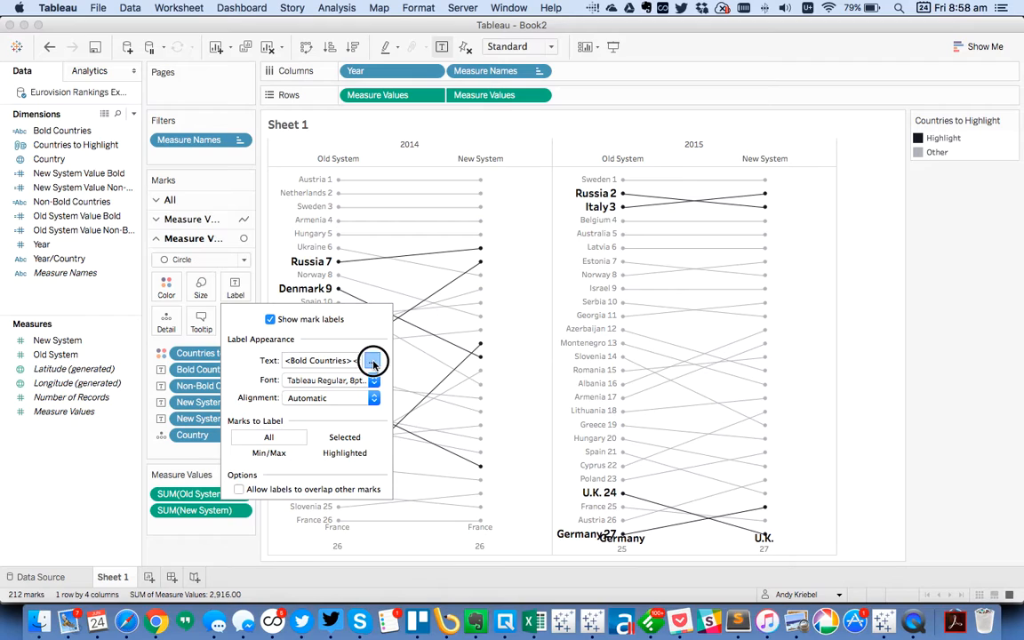
pyautogui.click(433, 314)
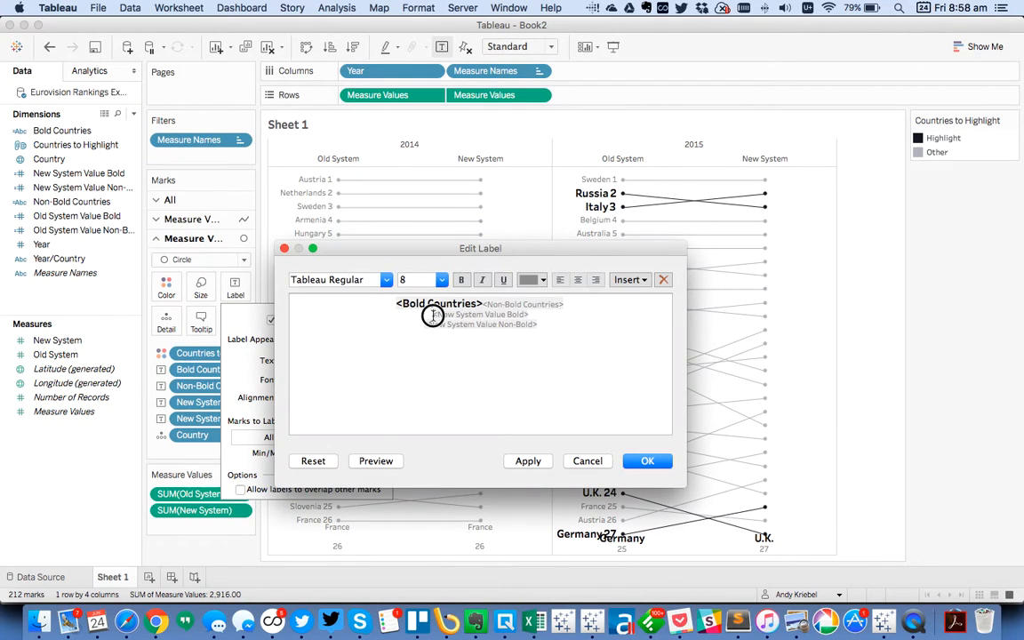
pyautogui.press('BackSpace')
pyautogui.click(500, 316)
pyautogui.press('Left')
pyautogui.press('BackSpace')
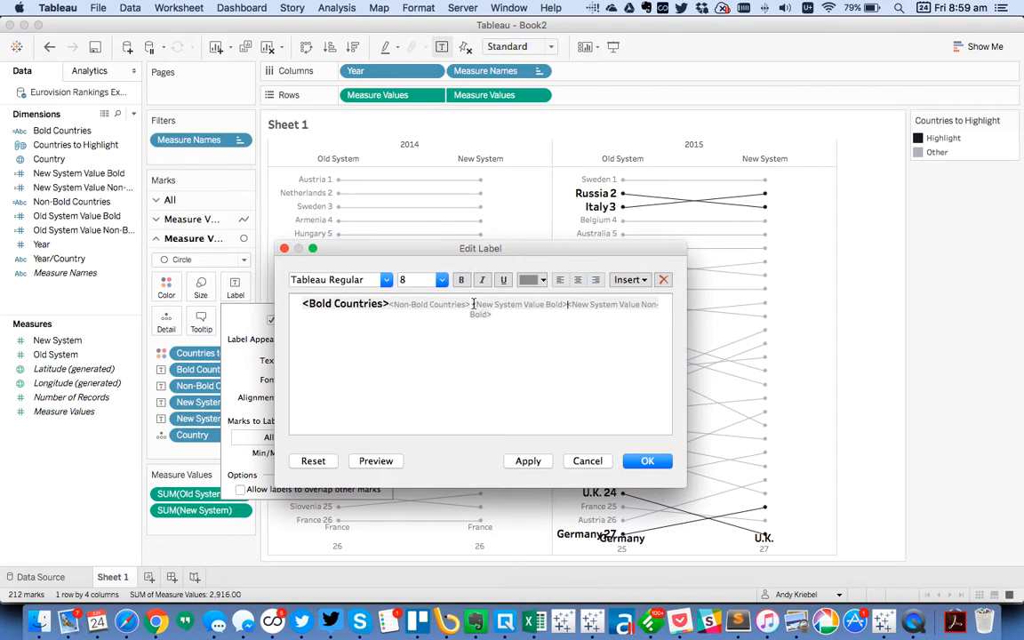
# Select the New System Value Bold field in the circle label text and open its font choices.
pyautogui.doubleClick(488, 303)
pyautogui.click(374, 283)
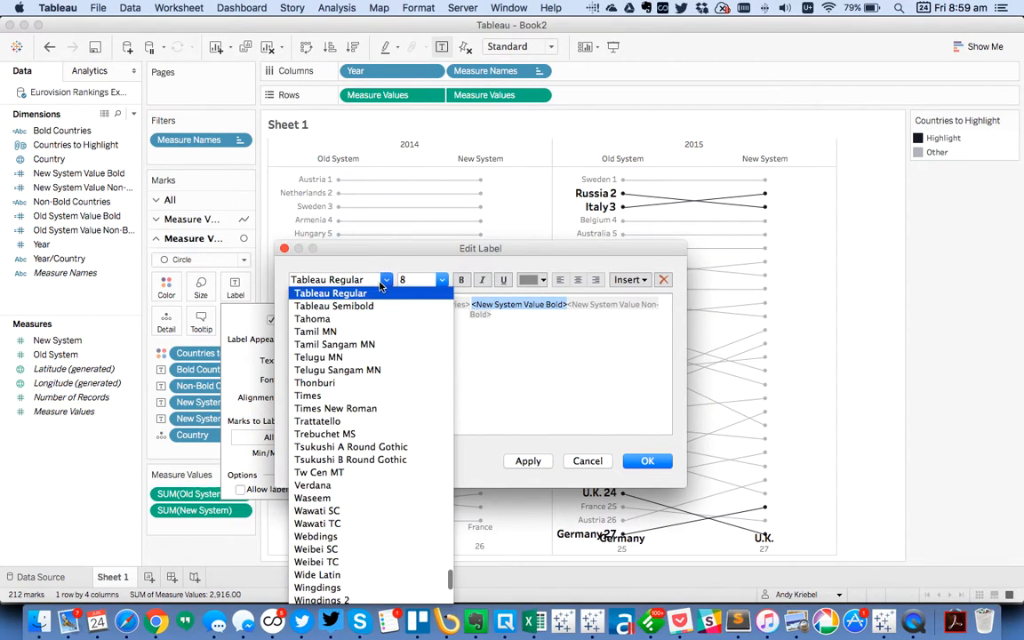
# Format the New System Value Bold field in the label as Tableau Semibold, size 11, in black.
pyautogui.click(356, 300)
pyautogui.click(442, 279)
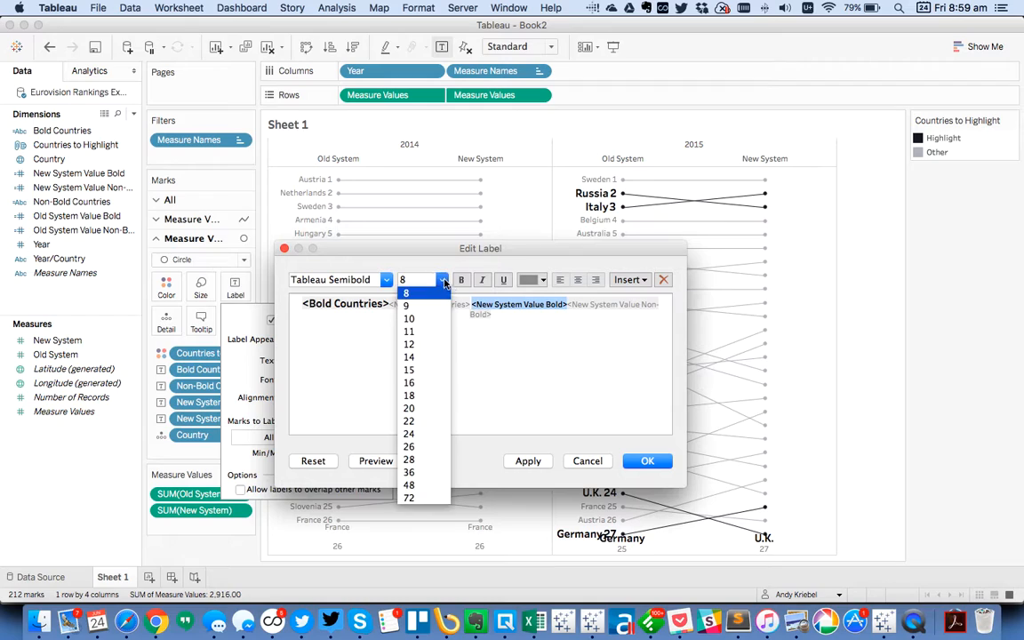
pyautogui.click(414, 334)
pyautogui.click(544, 283)
pyautogui.click(531, 293)
# Move the two New System Value fields ahead of the country fields in the label text and apply the change.
pyautogui.click(518, 315)
pyautogui.moveTo(505, 316); pyautogui.dragTo(467, 304)
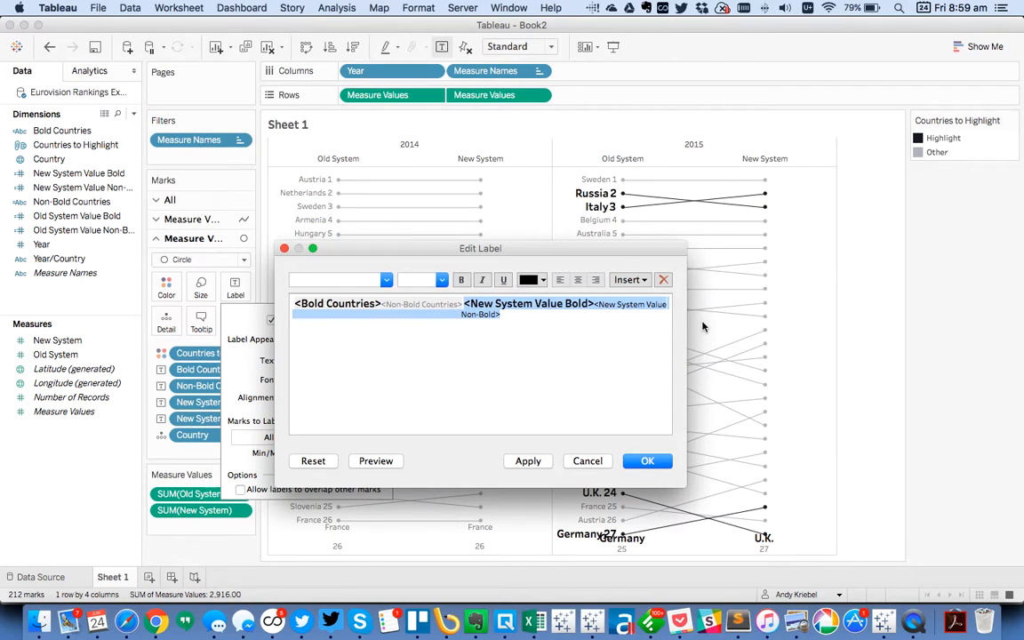
pyautogui.press('super+x')
pyautogui.press('Up')
pyautogui.press('super+v')
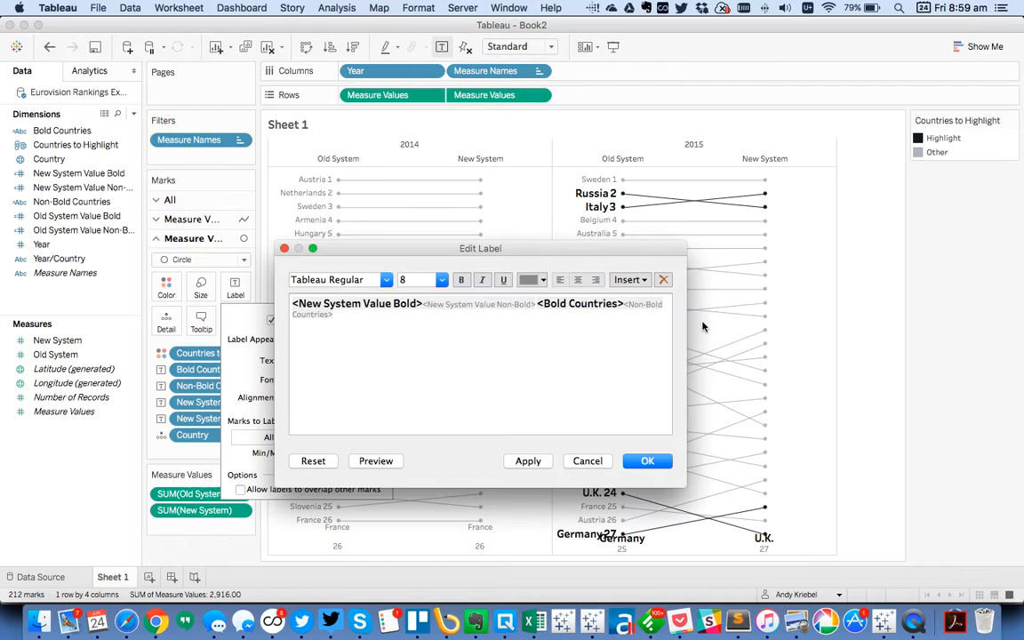
pyautogui.click(530, 462)
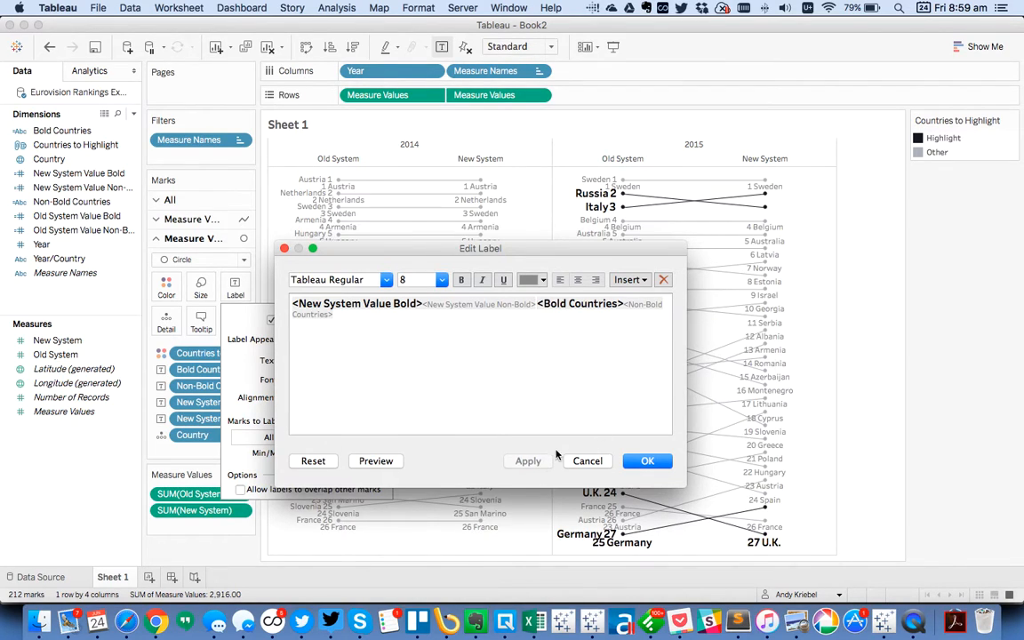
pyautogui.click(646, 461)
# Align the circle mark labels horizontally right and vertically middle.
pyautogui.click(308, 399)
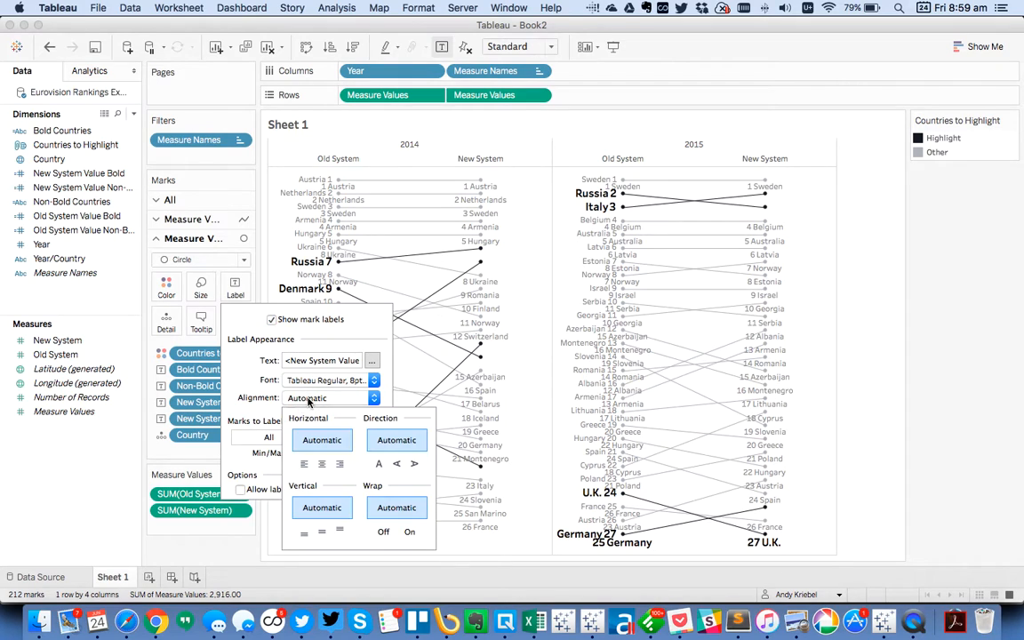
pyautogui.click(337, 463)
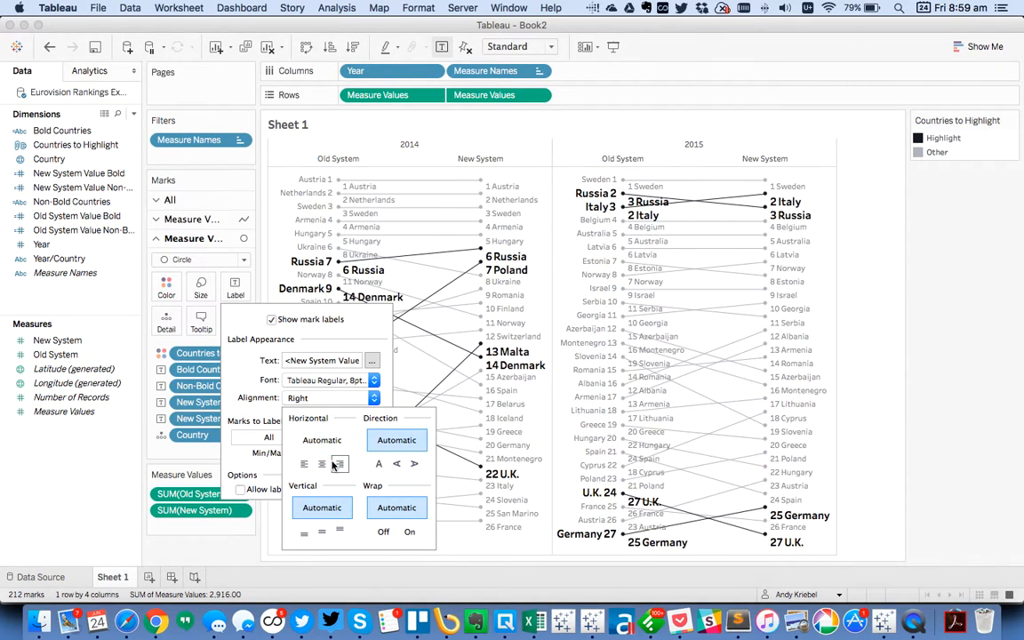
pyautogui.click(323, 532)
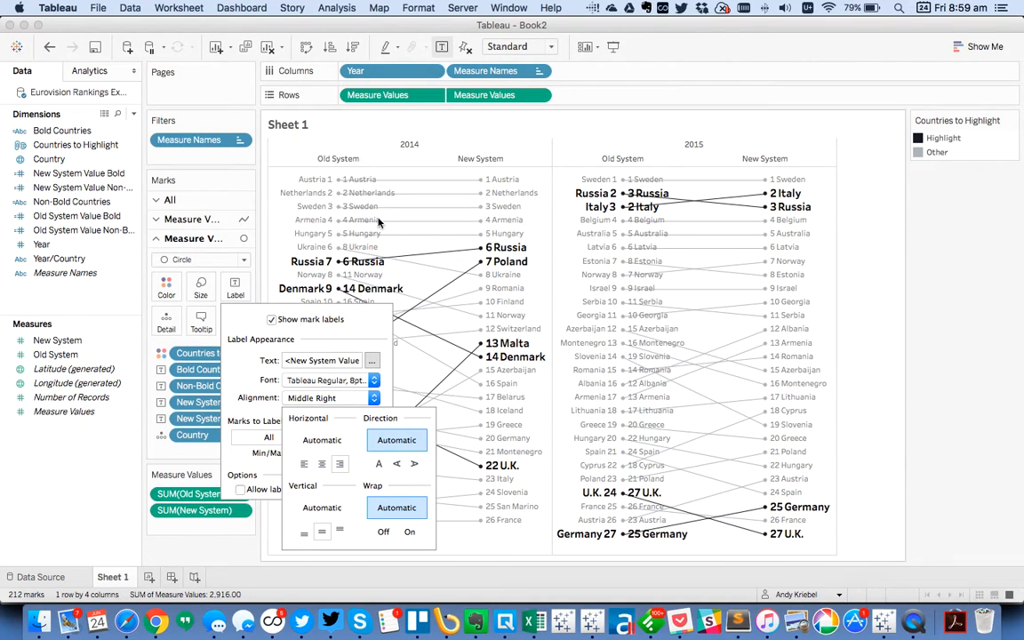
pyautogui.click(98, 289)
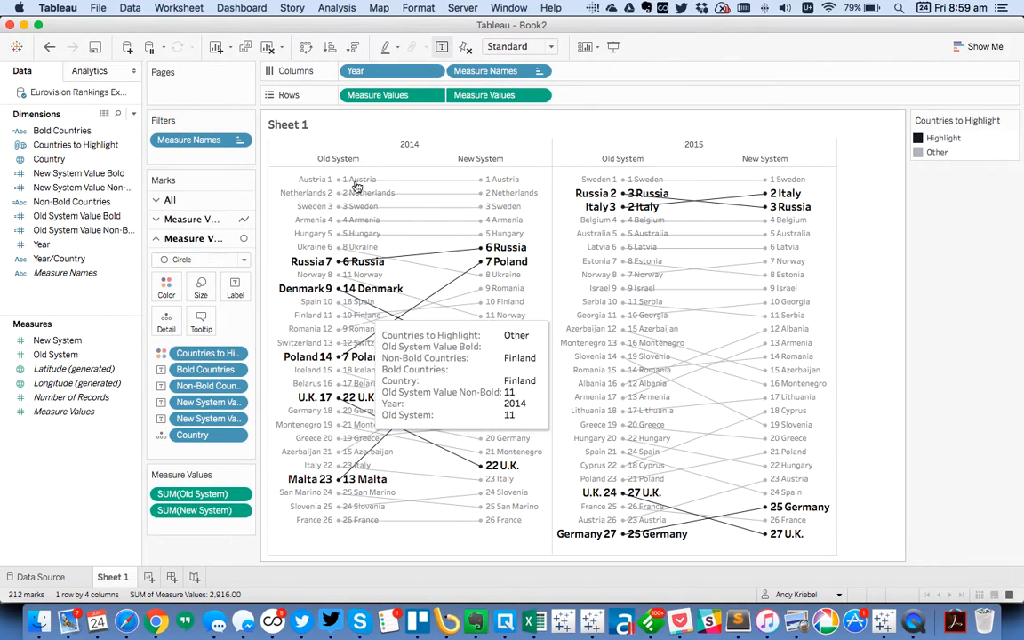
# Turn off mark labels for the circle marks.
pyautogui.click(237, 288)
pyautogui.click(270, 320)
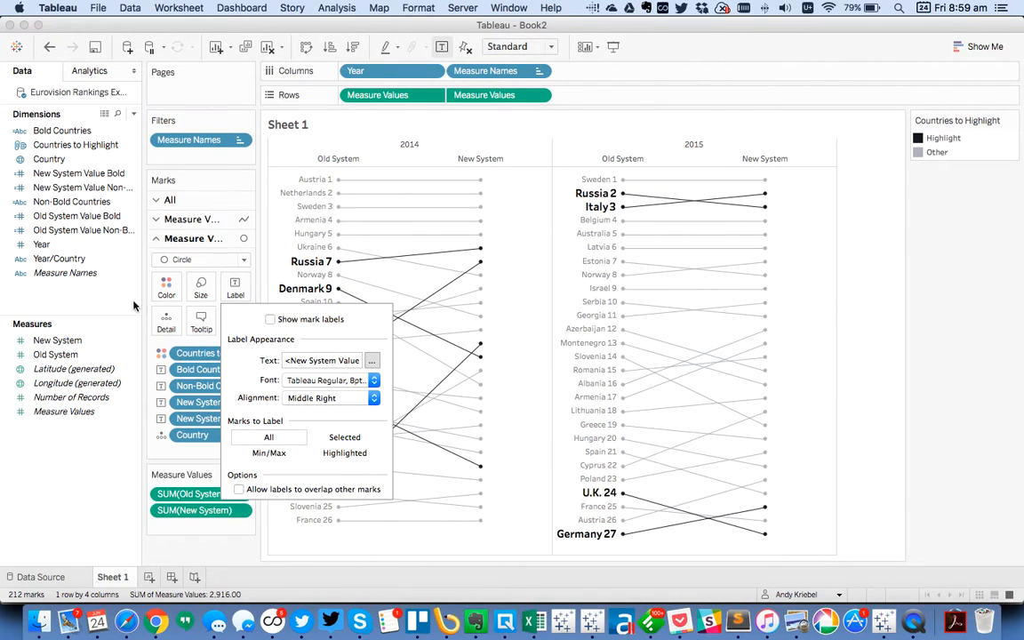
pyautogui.click(108, 302)
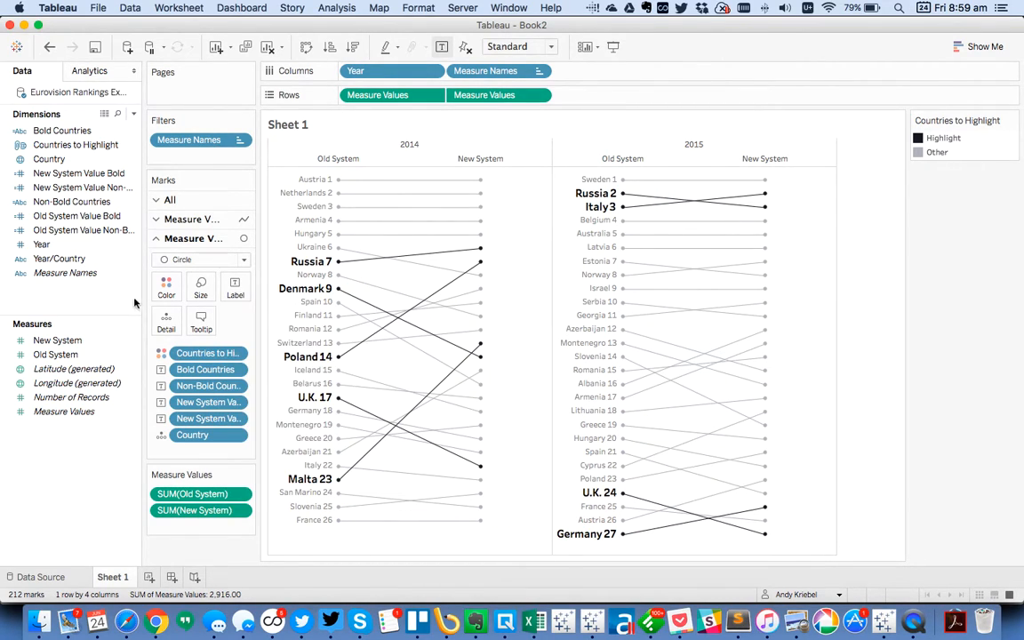
# Set the labels of all 2014 New System circles to always show.
pyautogui.moveTo(505, 528); pyautogui.dragTo(483, 178)
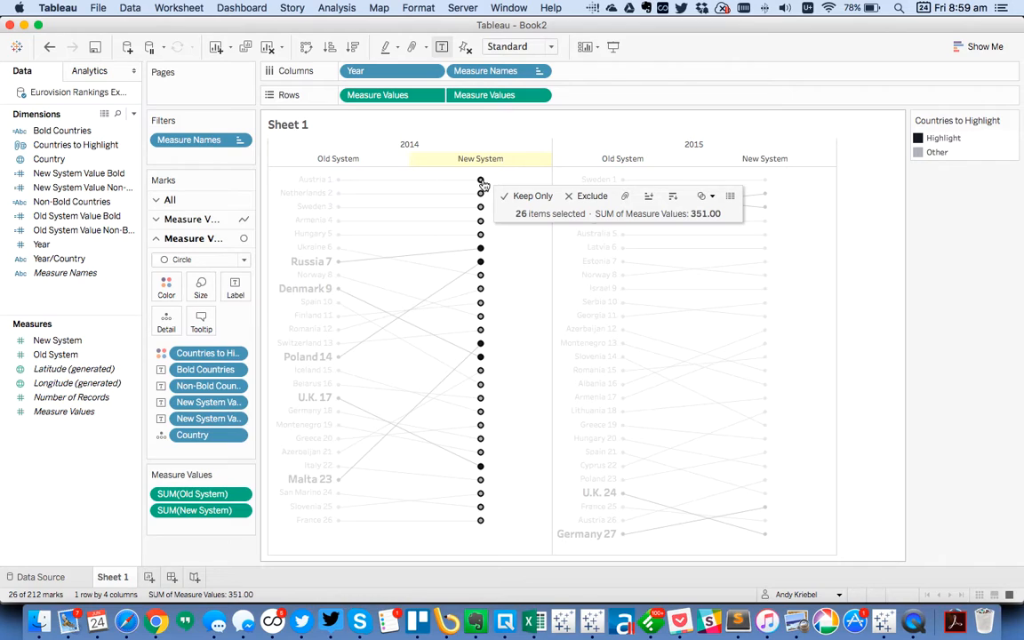
pyautogui.rightClick(482, 181)
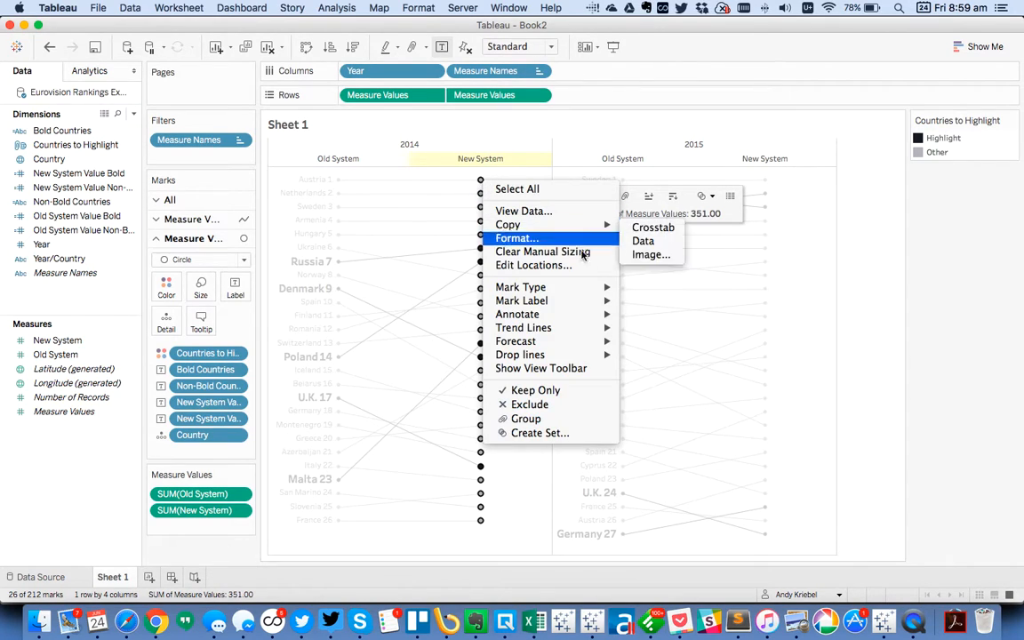
pyautogui.moveTo(586, 288)
pyautogui.click(653, 325)
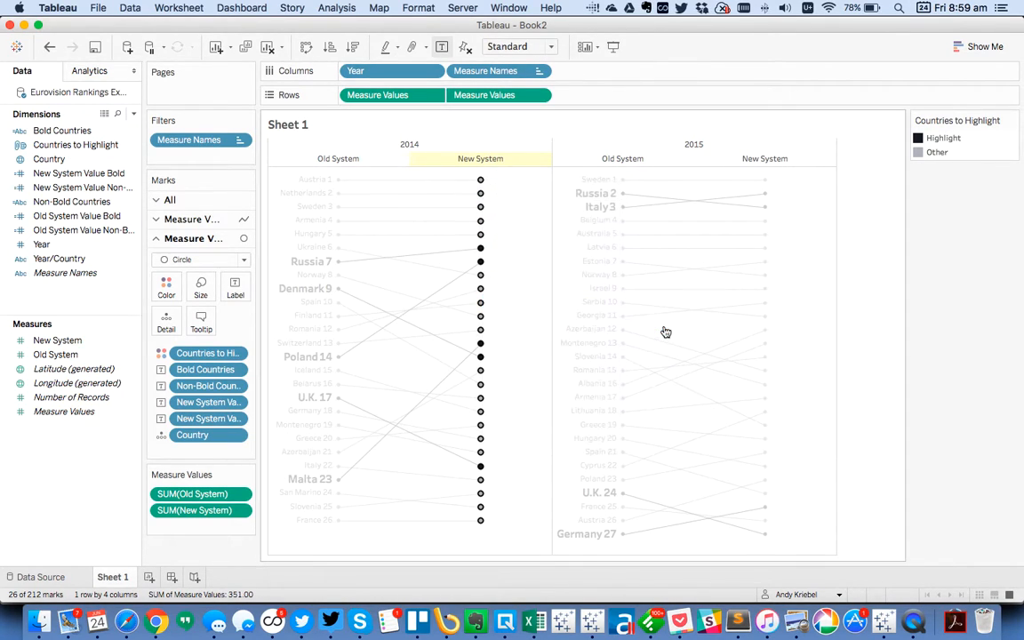
pyautogui.click(826, 427)
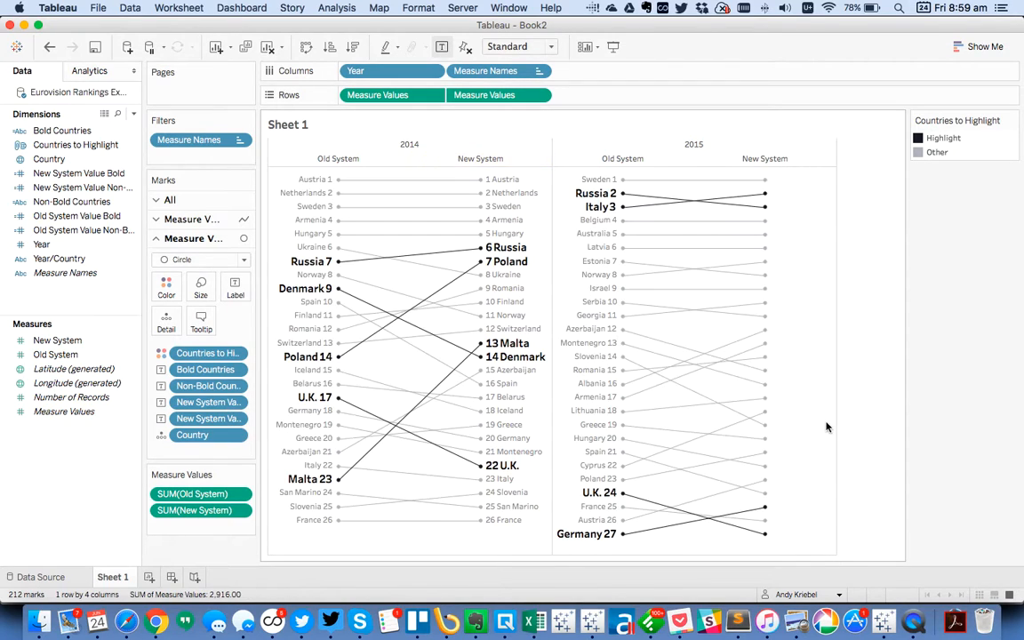
# Set the labels of all 2015 New System circles to always show.
pyautogui.moveTo(785, 543); pyautogui.dragTo(768, 179)
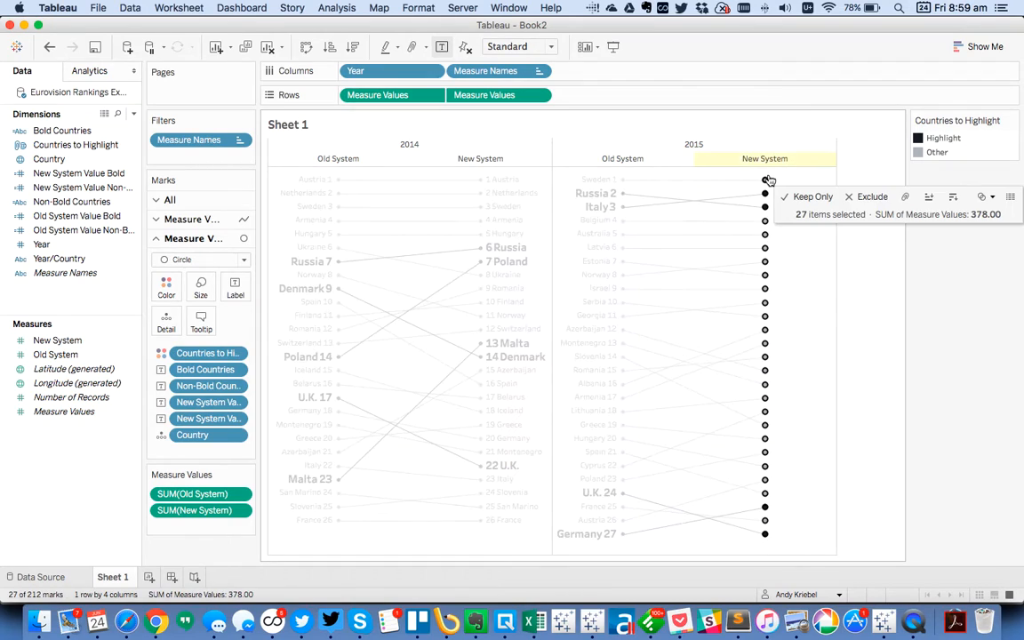
pyautogui.rightClick(768, 183)
pyautogui.moveTo(853, 299)
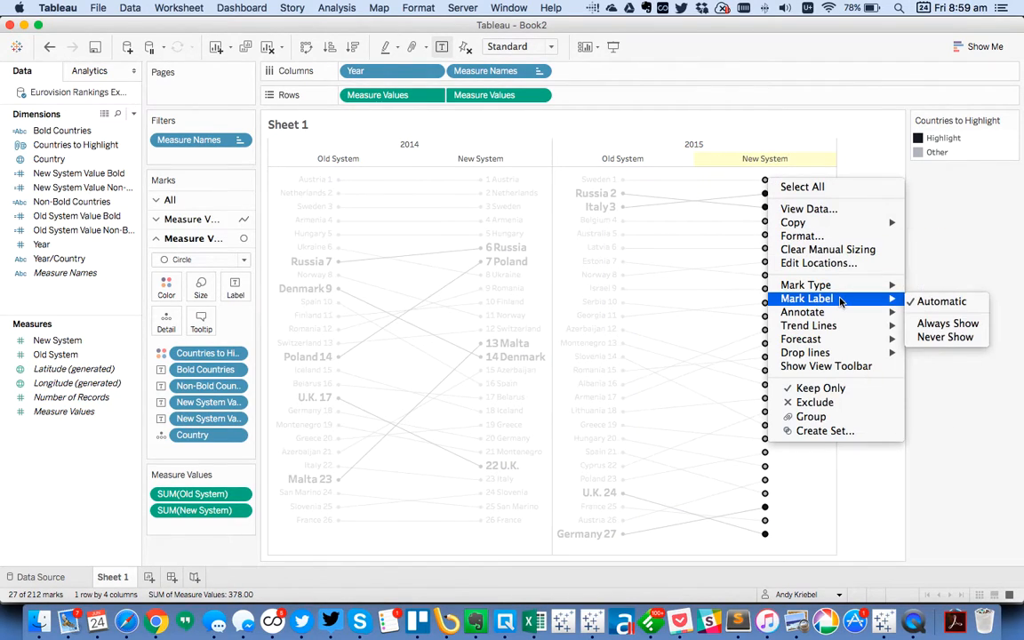
pyautogui.click(941, 323)
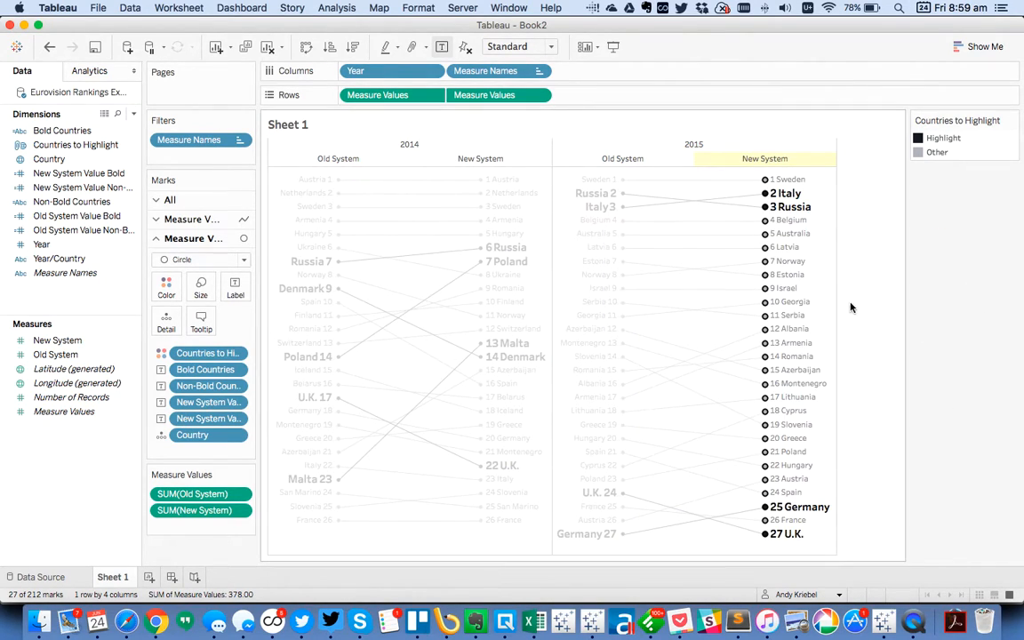
pyautogui.click(827, 302)
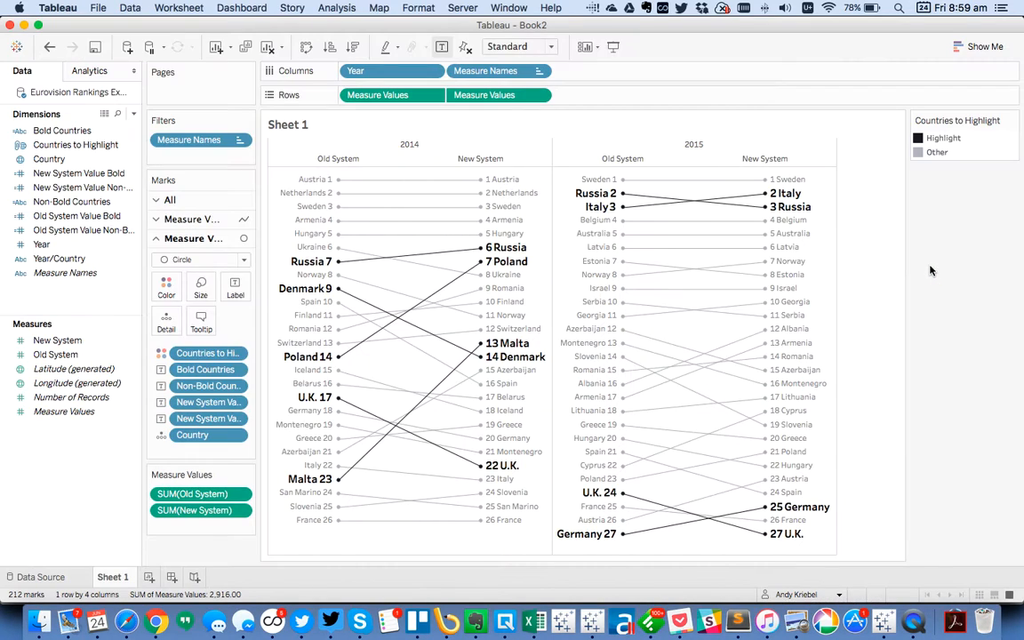
# Check the reference chart in Chrome, and format the sheet borders in Tableau with a black row divider pane line and no column divider.
pyautogui.rightClick(823, 279)
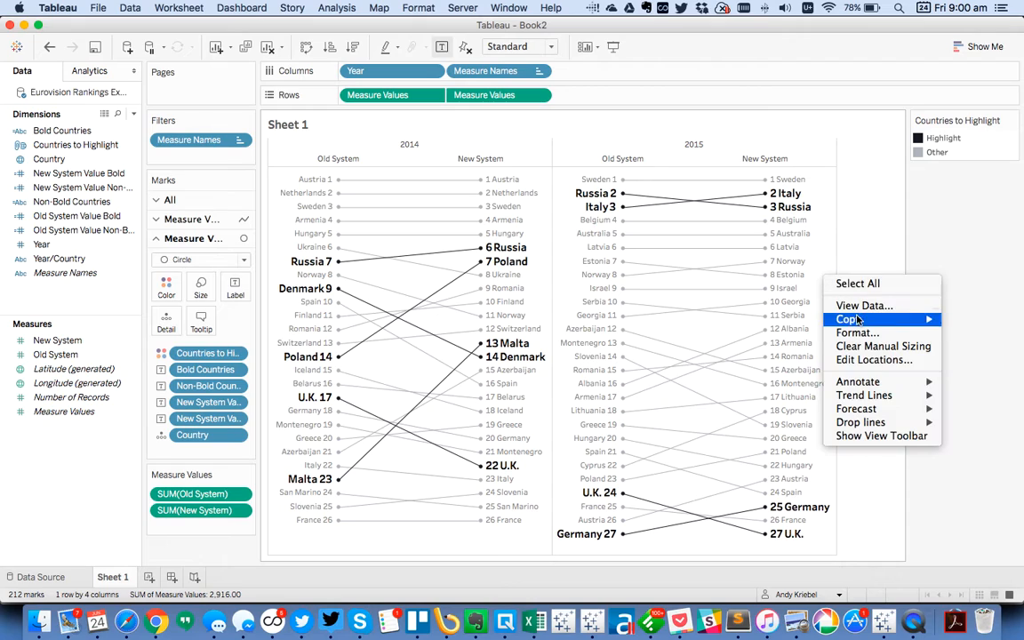
pyautogui.click(852, 324)
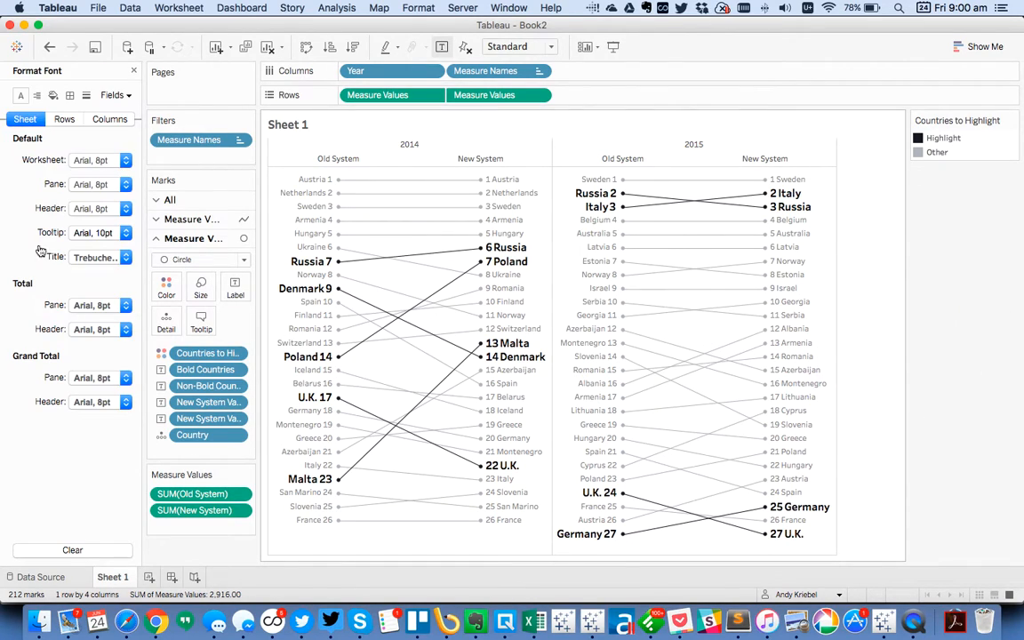
pyautogui.click(70, 95)
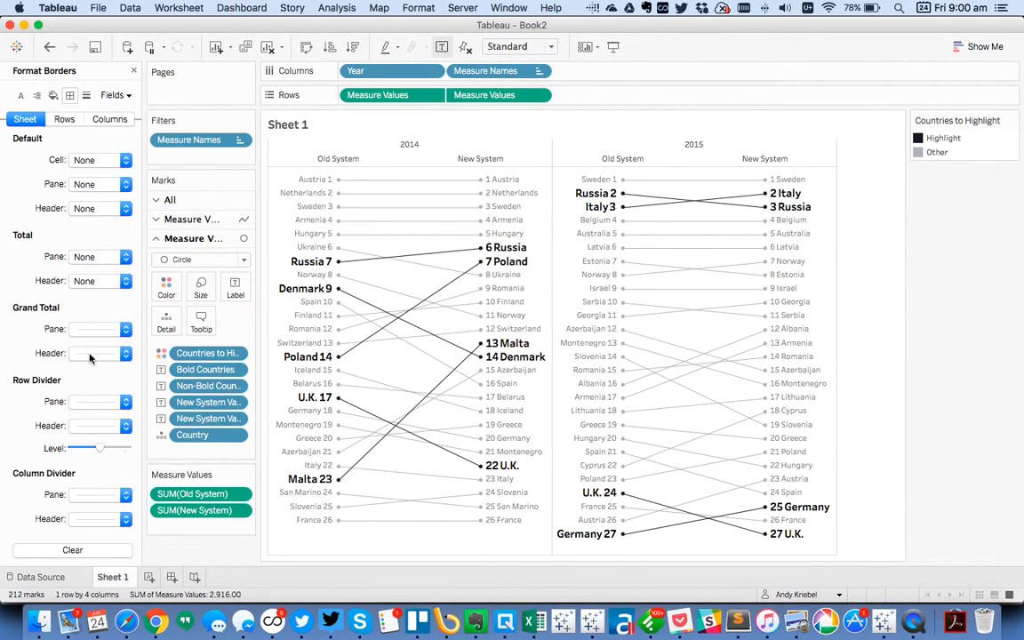
pyautogui.press('super+Tab')
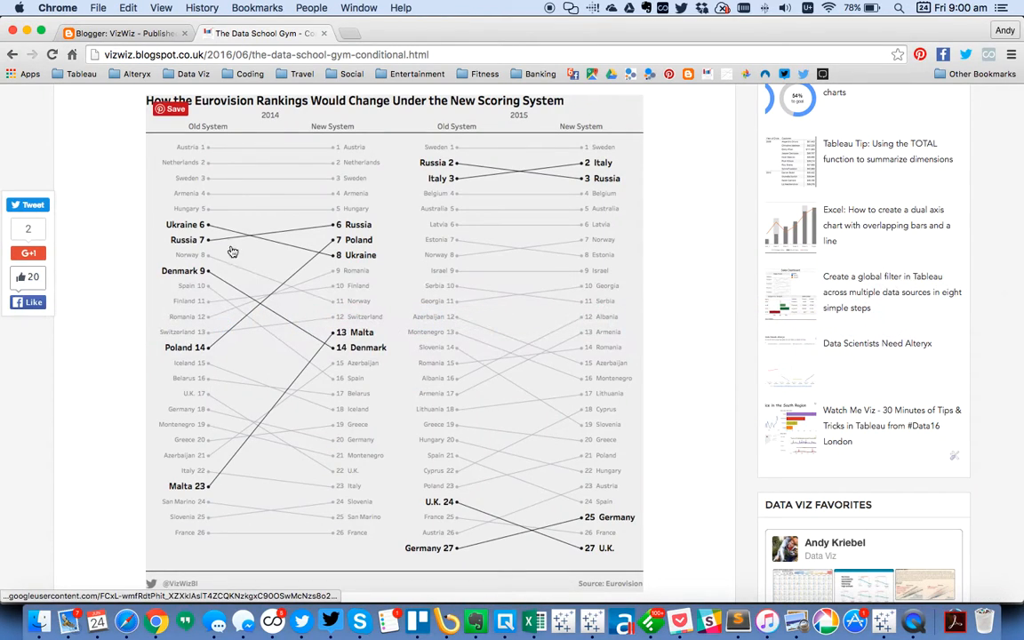
pyautogui.press('super+Tab')
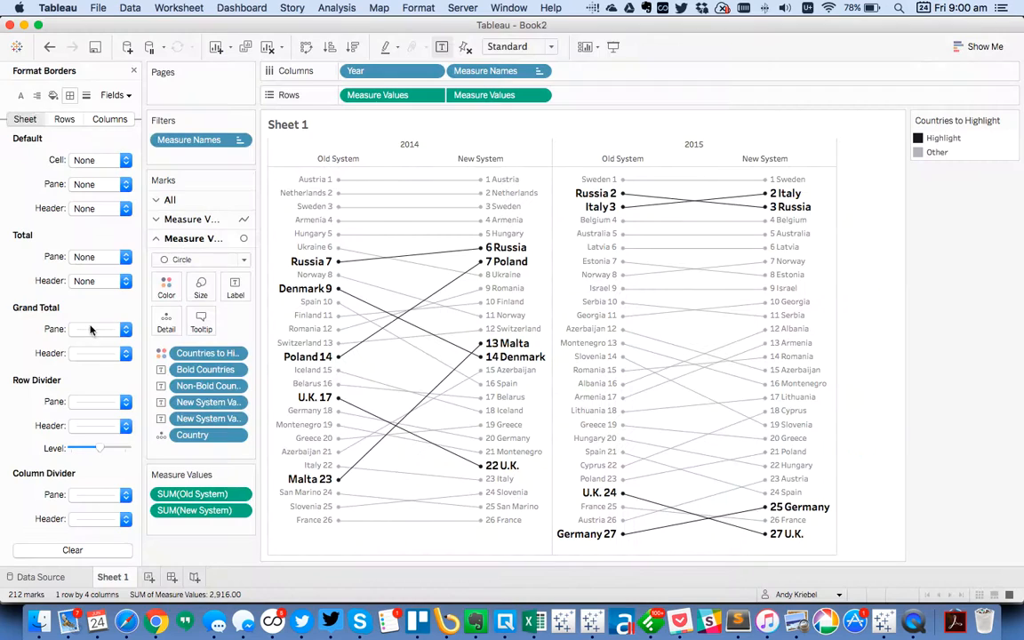
pyautogui.click(88, 406)
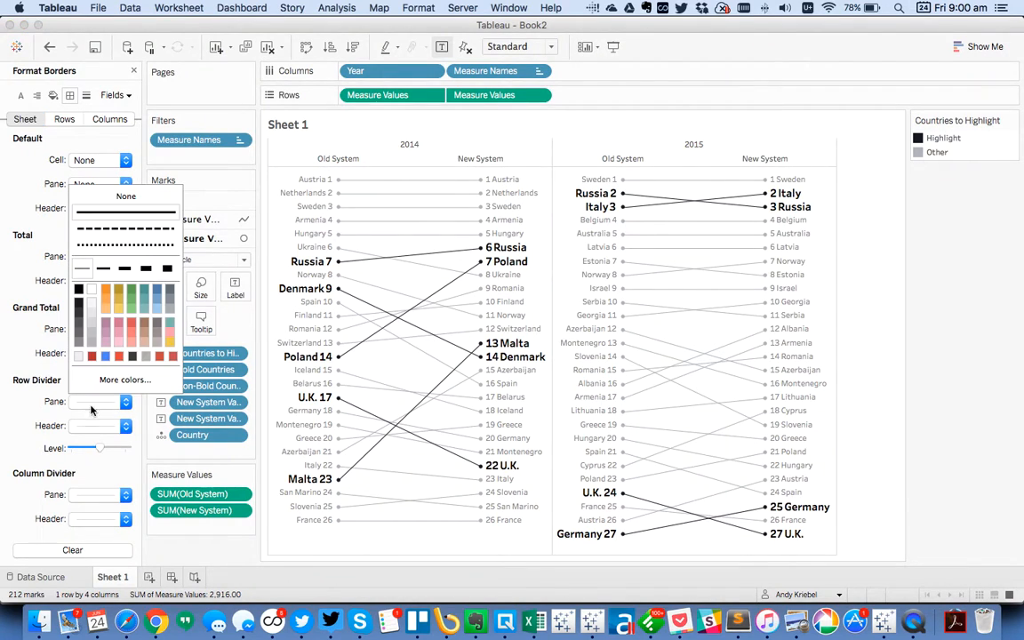
pyautogui.click(79, 290)
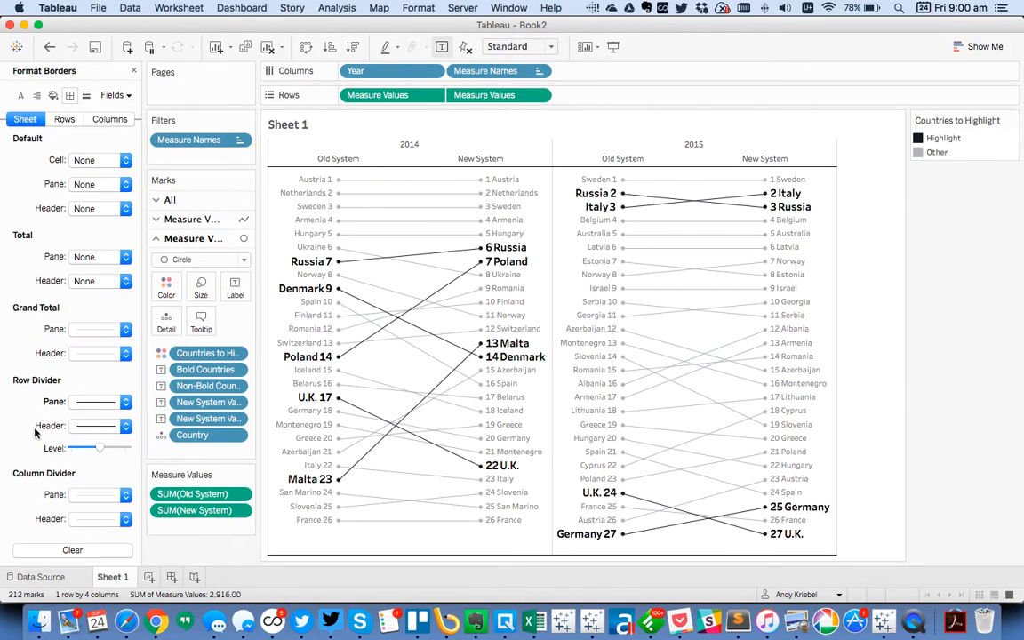
pyautogui.click(88, 495)
pyautogui.click(119, 293)
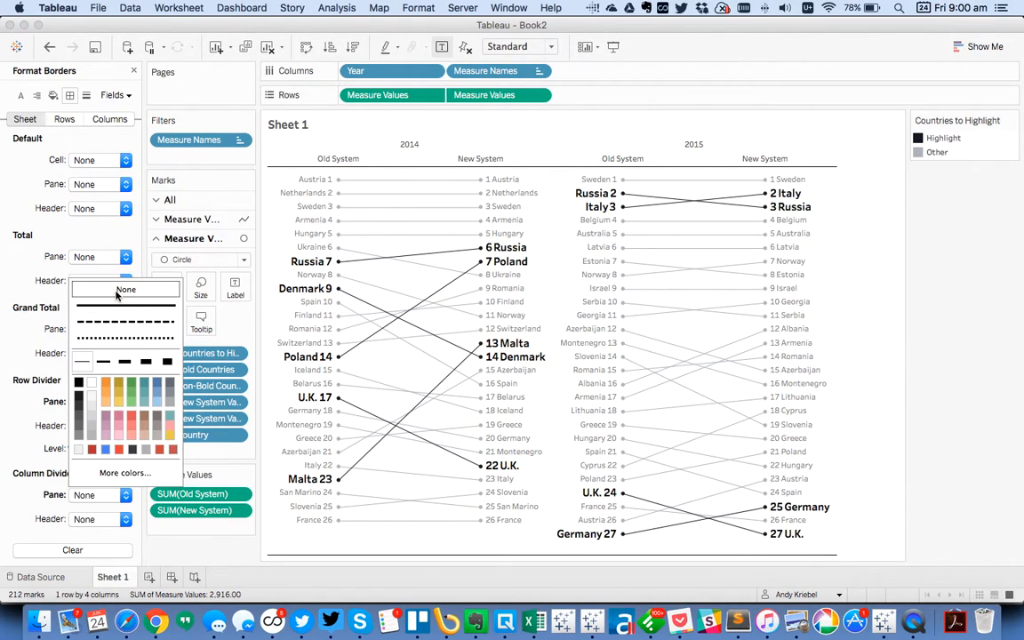
# Shade the worksheet background light gray.
pyautogui.click(53, 96)
pyautogui.click(76, 158)
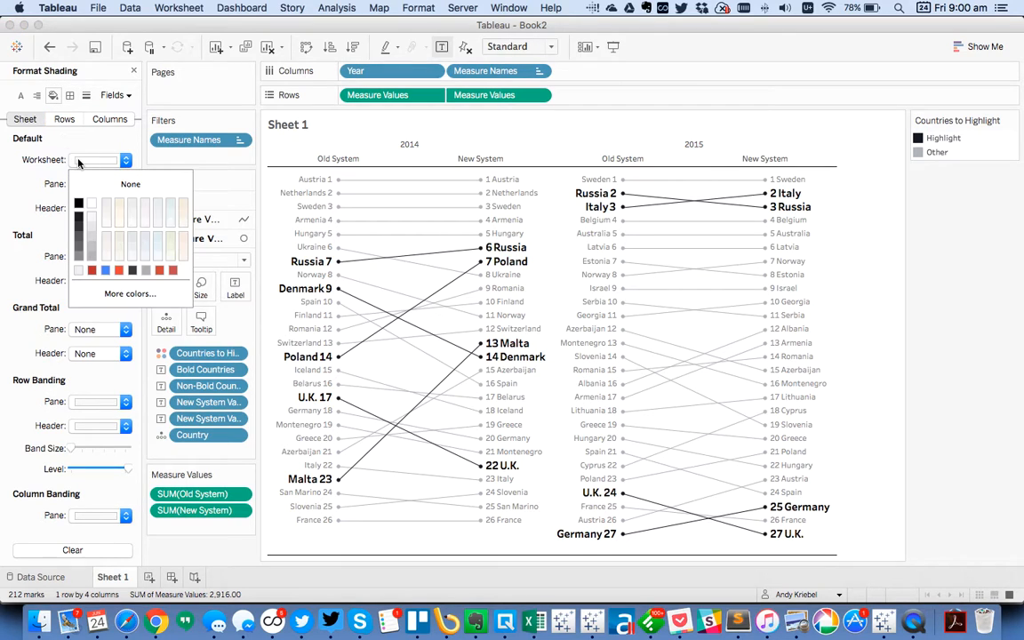
pyautogui.click(77, 271)
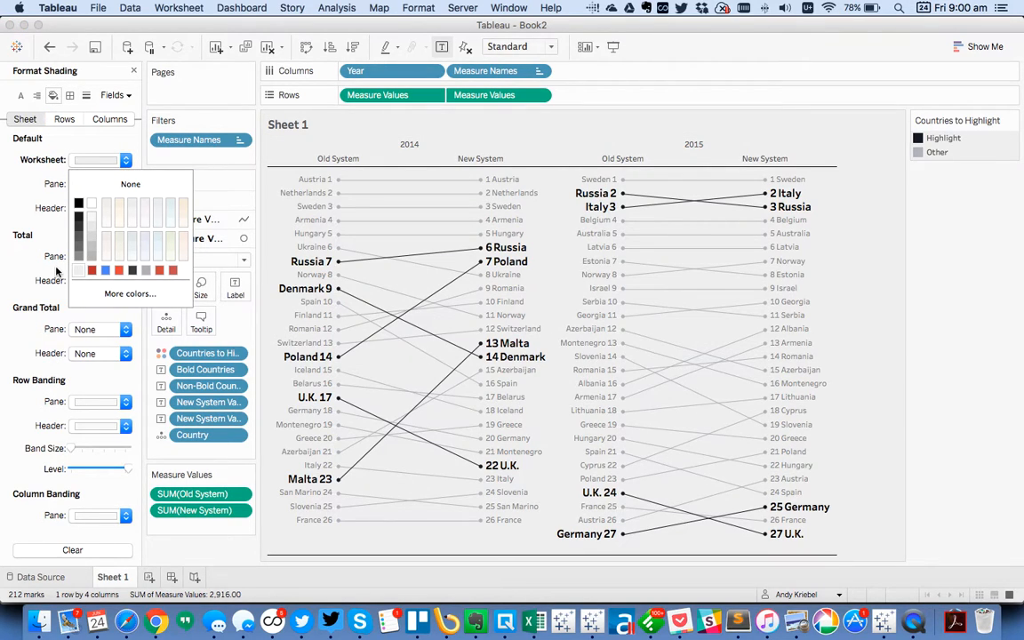
pyautogui.click(24, 288)
# Check the title of the reference chart in Chrome, and set the Tableau sheet title's text color to black.
pyautogui.press('super+Tab')
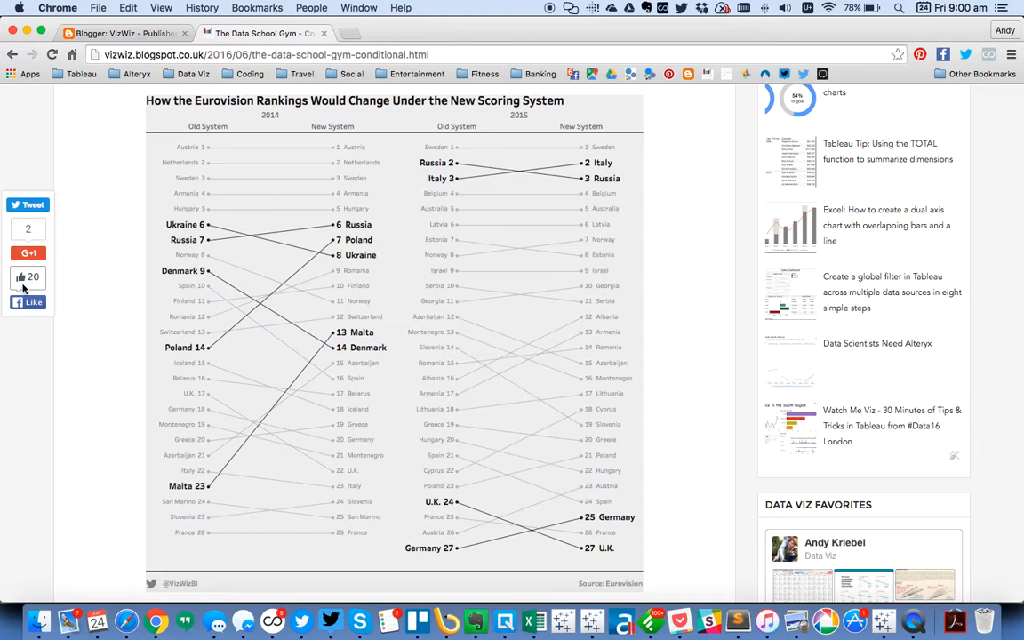
pyautogui.press('super+Tab')
pyautogui.click(299, 124)
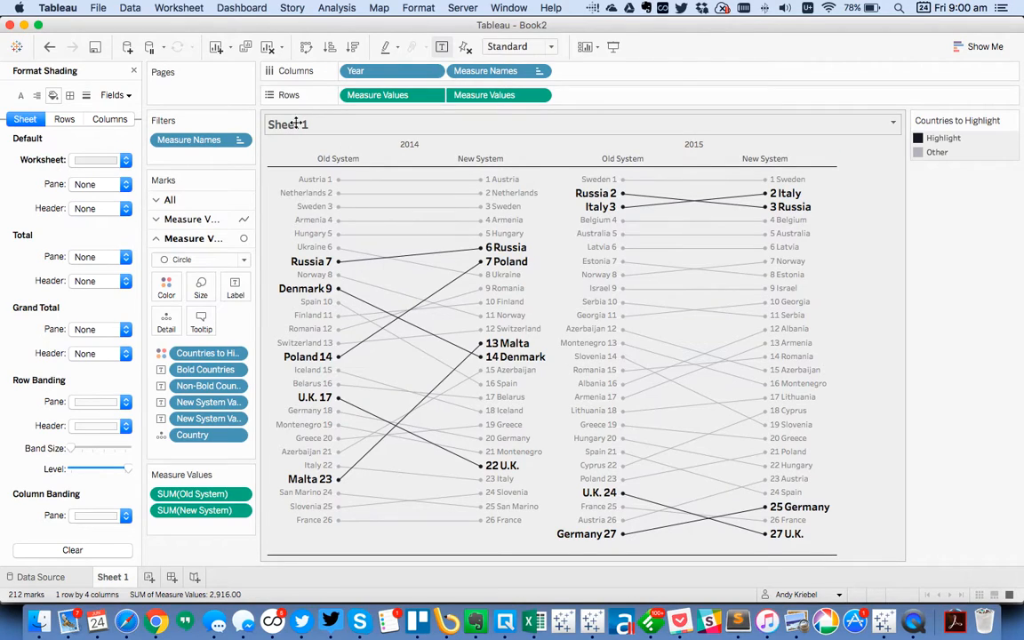
pyautogui.doubleClick(303, 126)
pyautogui.press('super+a')
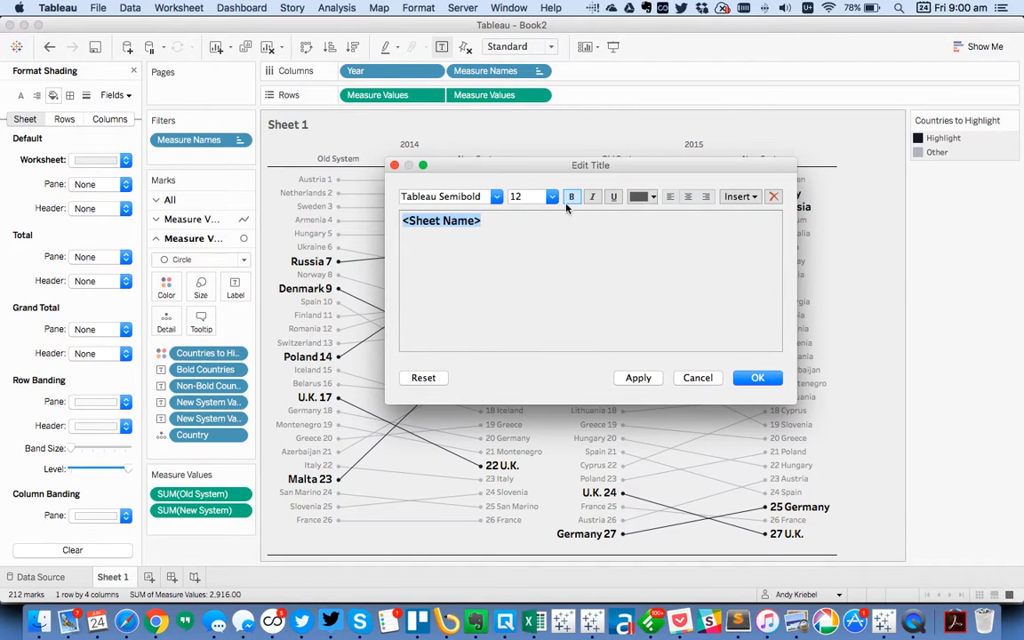
pyautogui.click(644, 196)
pyautogui.click(640, 208)
# Replace the sheet title with "How the Eurovision Rankings Would Change Under the New System".
pyautogui.write('How Wuld')
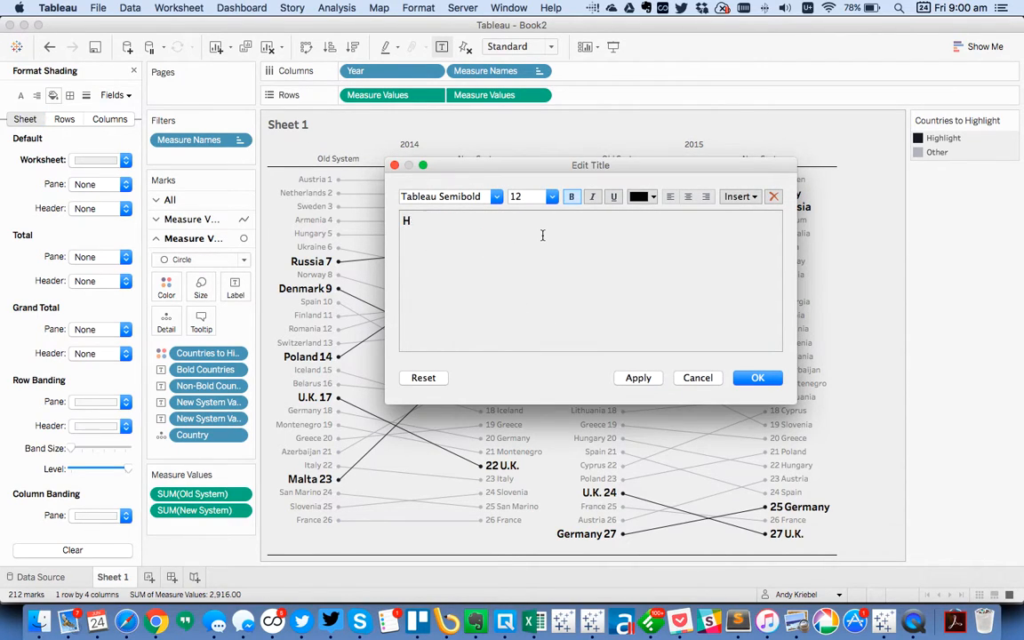
pyautogui.write('uld the')
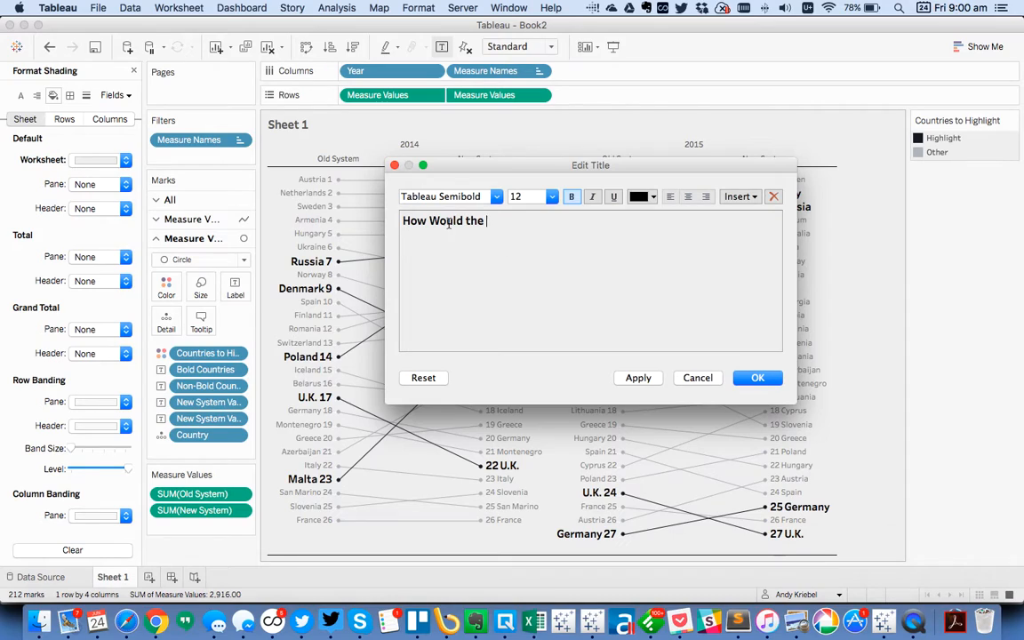
pyautogui.doubleClick(449, 222)
pyautogui.press('BackSpace')
pyautogui.write('Eurovision Ran')
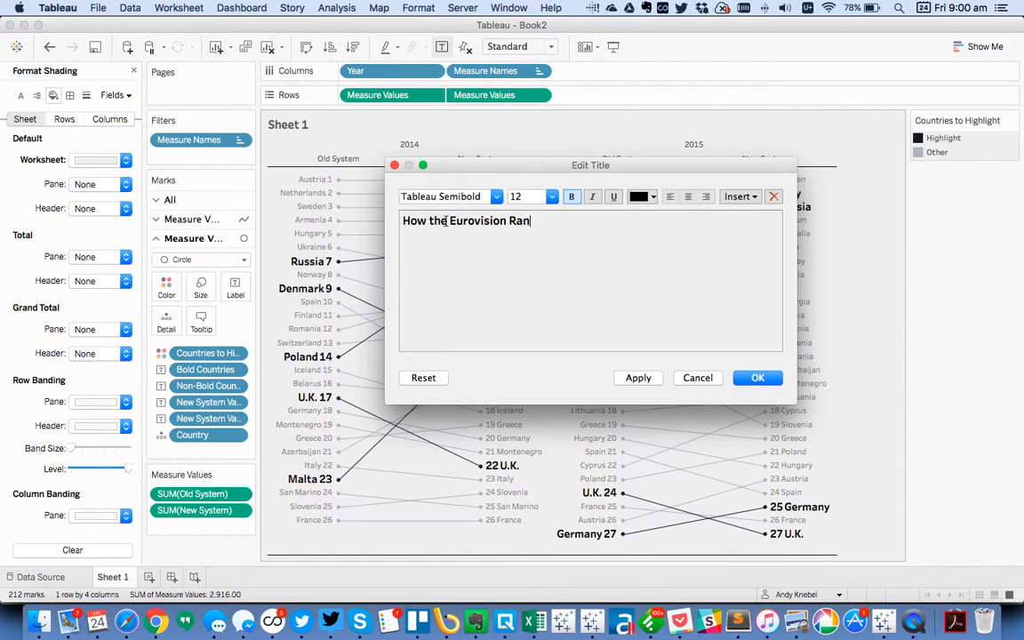
pyautogui.write('kings Would Change Under teh')
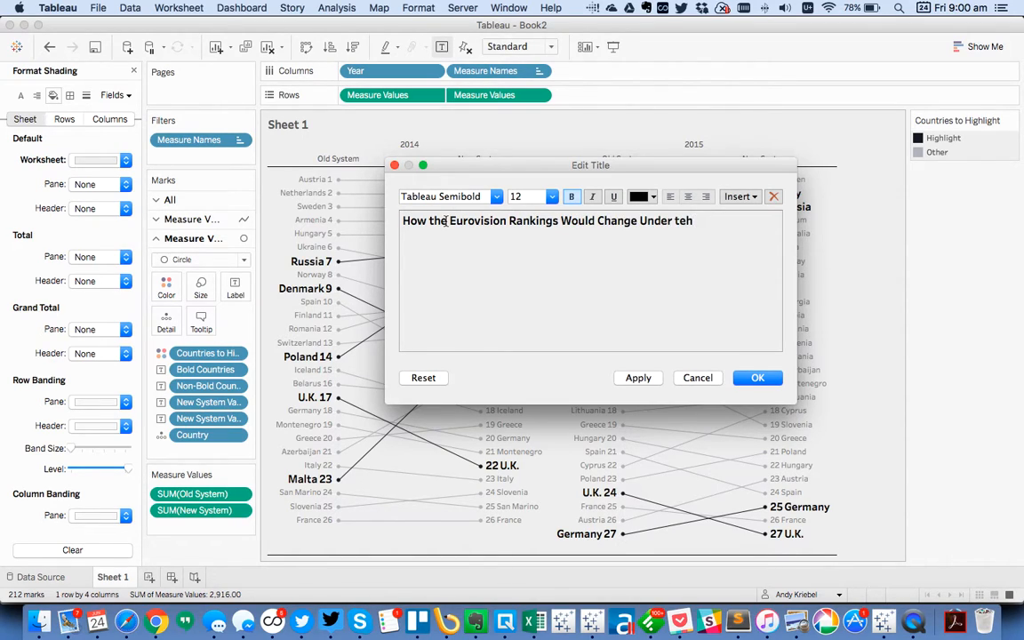
pyautogui.write(' New System')
pyautogui.click(757, 379)
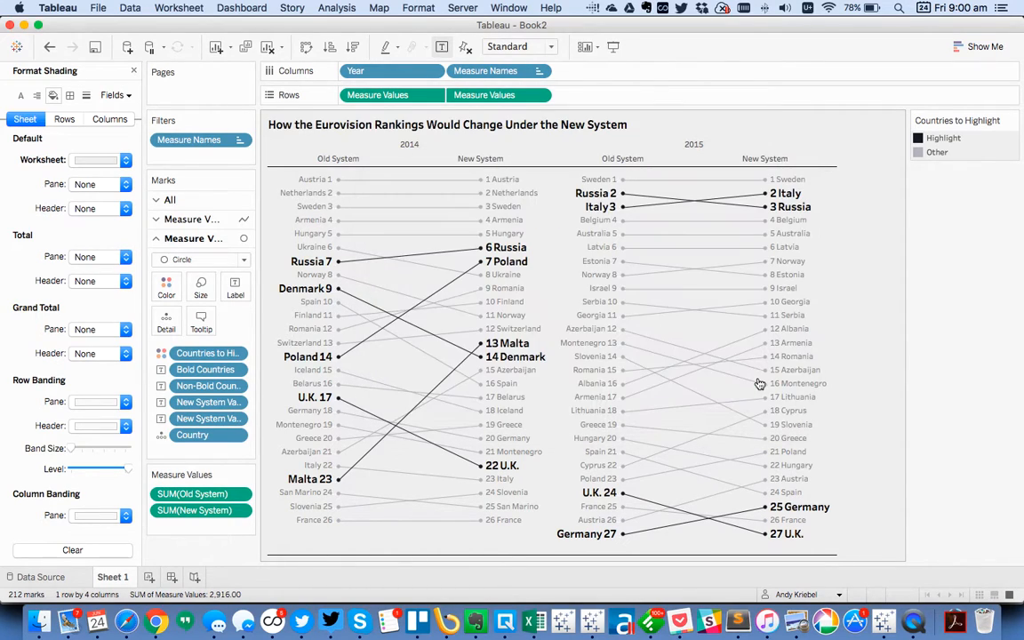
# Hide the Countries to Highlight color legend and close the shading format settings.
pyautogui.click(1012, 120)
pyautogui.click(945, 235)
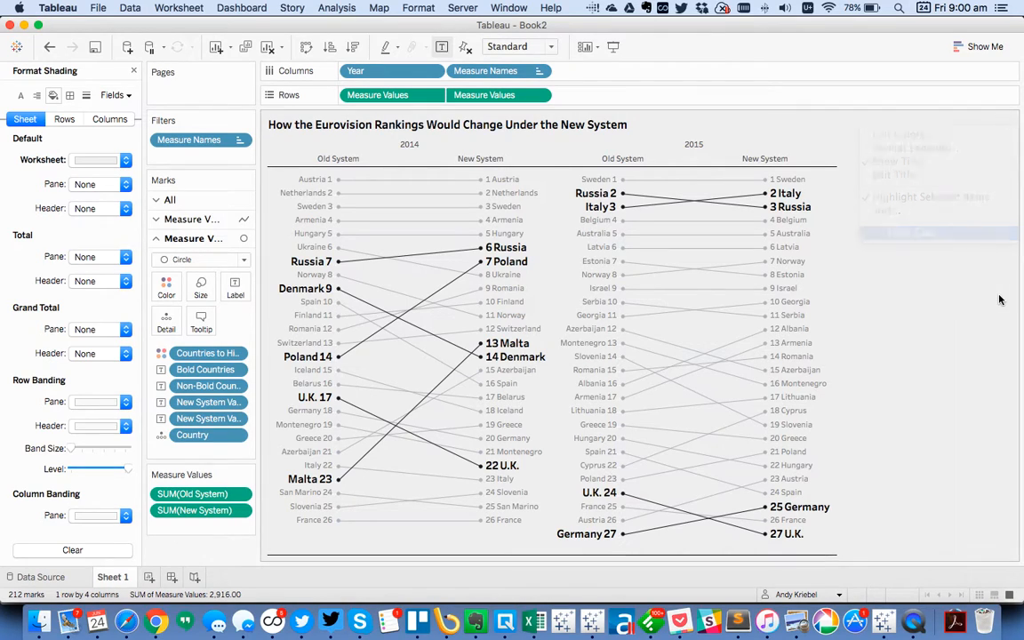
pyautogui.click(134, 70)
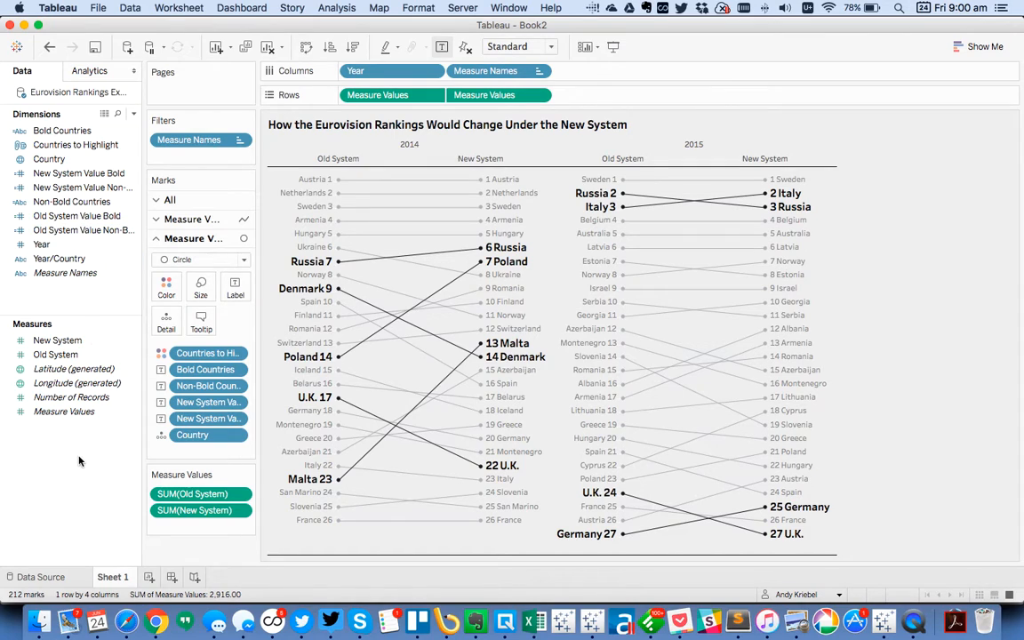
# Check the reference chart in Chrome, and create a new dashboard in Tableau with a fixed size of 1000 x 1000 px.
pyautogui.press('super+Tab')
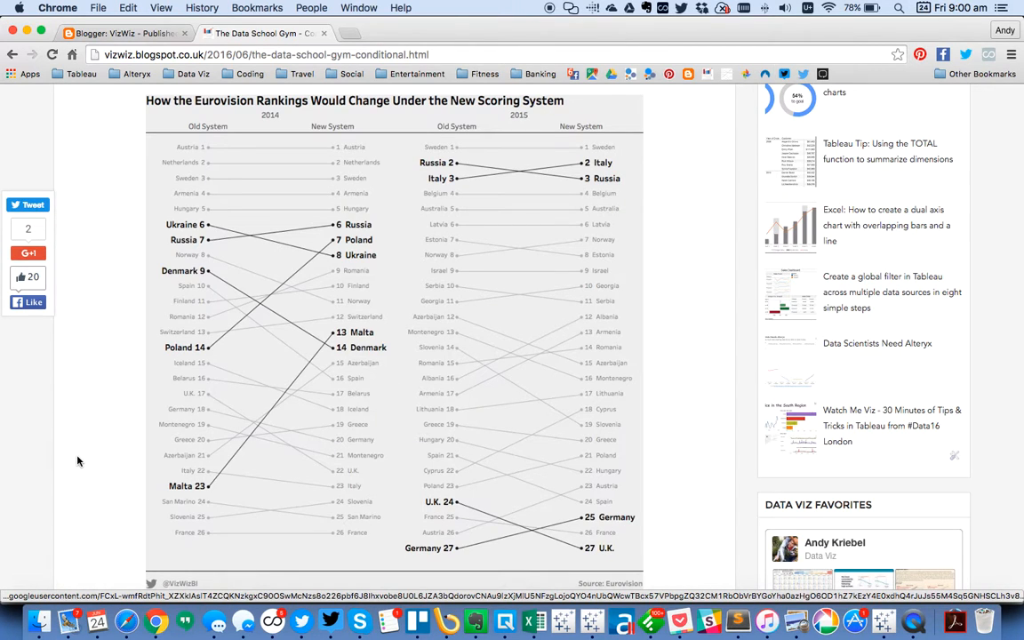
pyautogui.press('super+Tab')
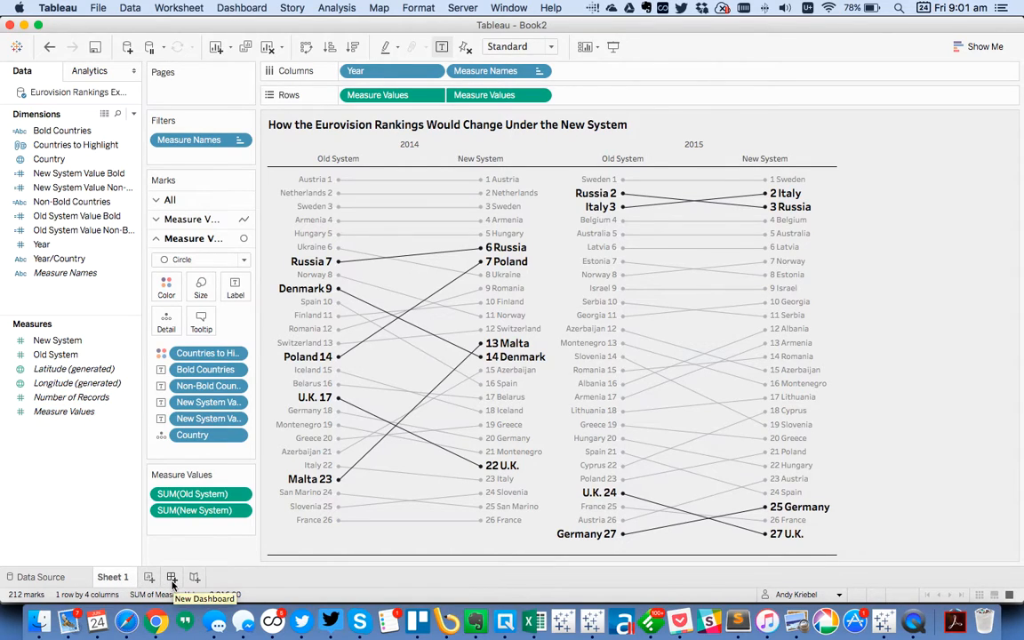
pyautogui.click(172, 580)
pyautogui.moveTo(53, 201)
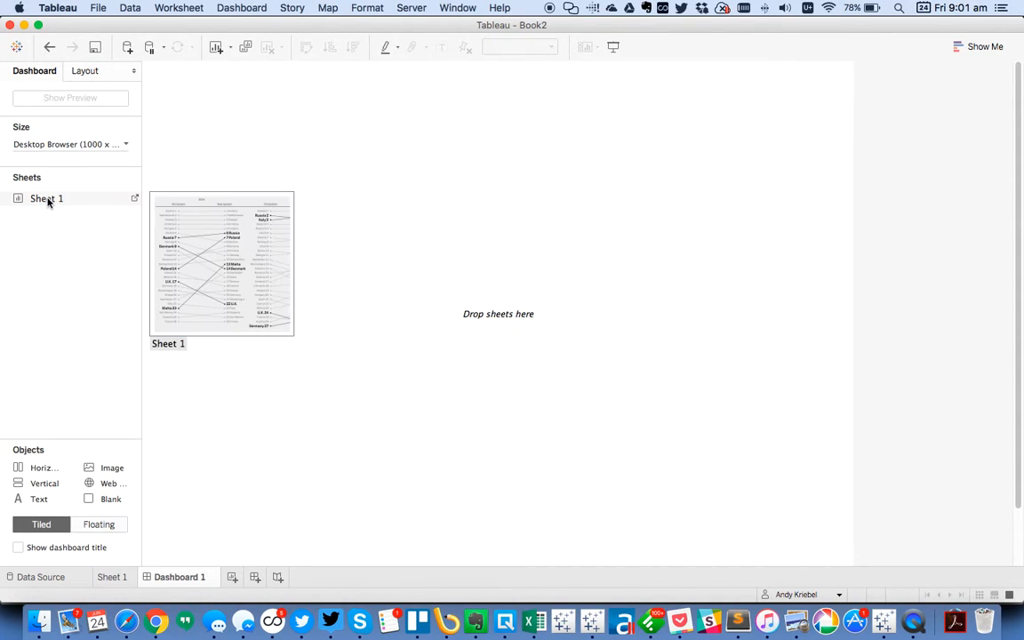
pyautogui.click(61, 146)
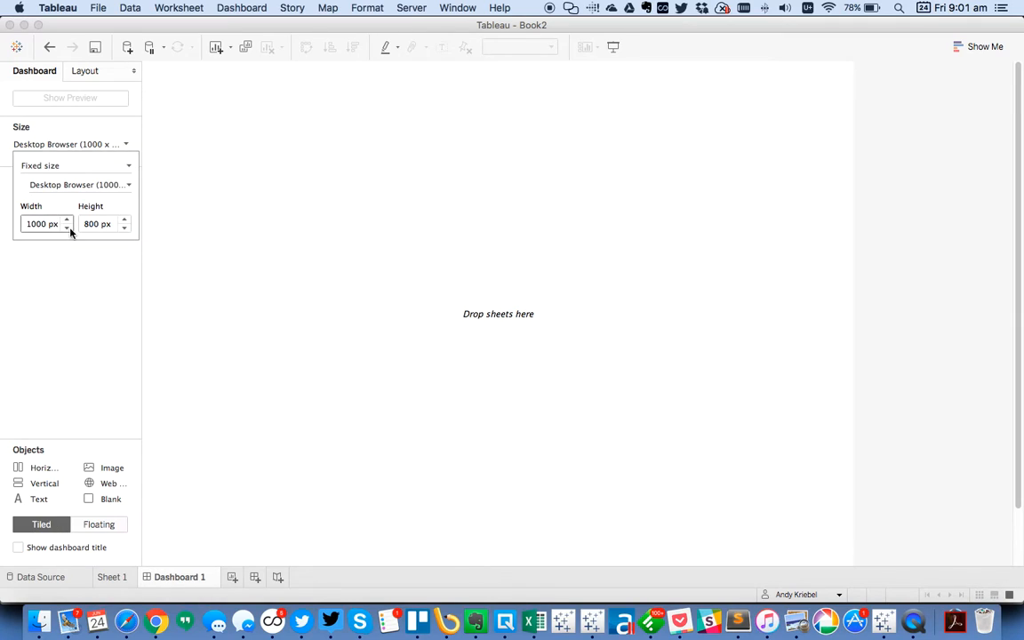
pyautogui.click(103, 224)
pyautogui.write('1000')
pyautogui.press('Return')
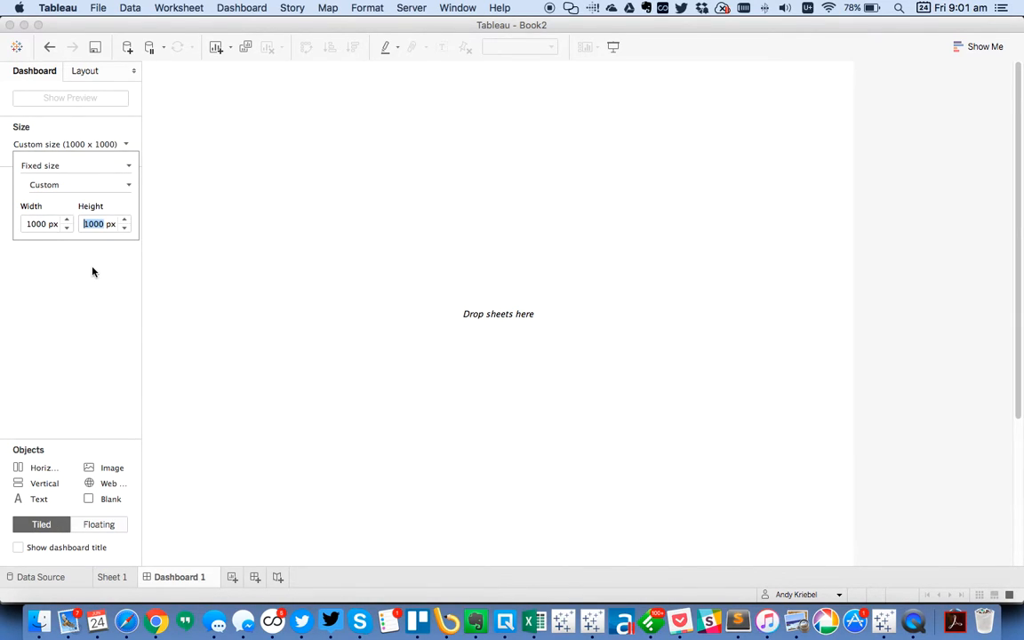
pyautogui.click(83, 239)
# Place Sheet 1 on the dashboard and shade the dashboard background in the same light gray as the sheet.
pyautogui.moveTo(45, 199); pyautogui.dragTo(357, 174)
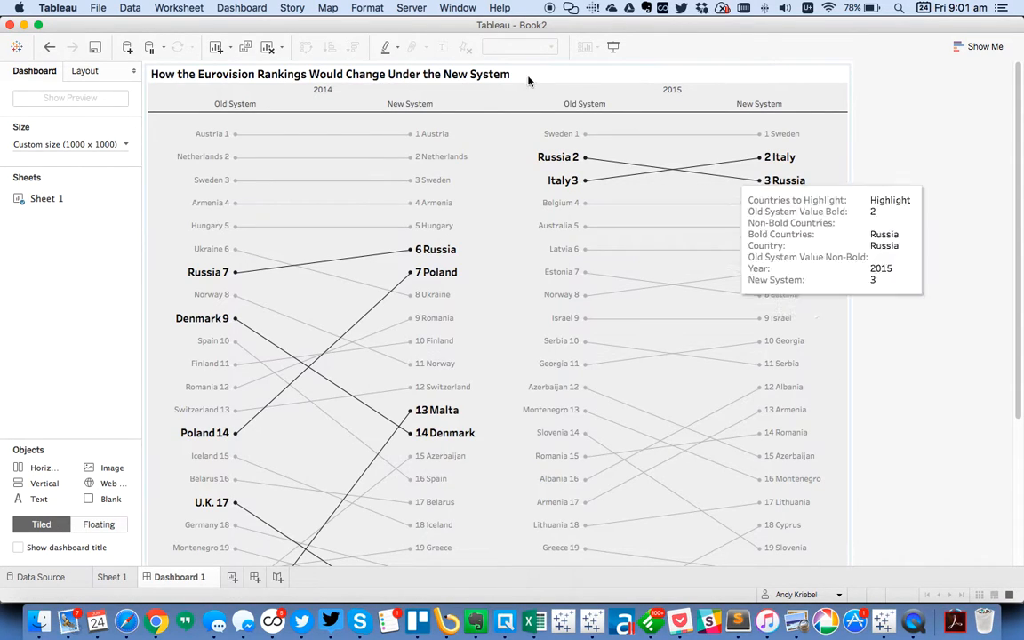
pyautogui.click(254, 9)
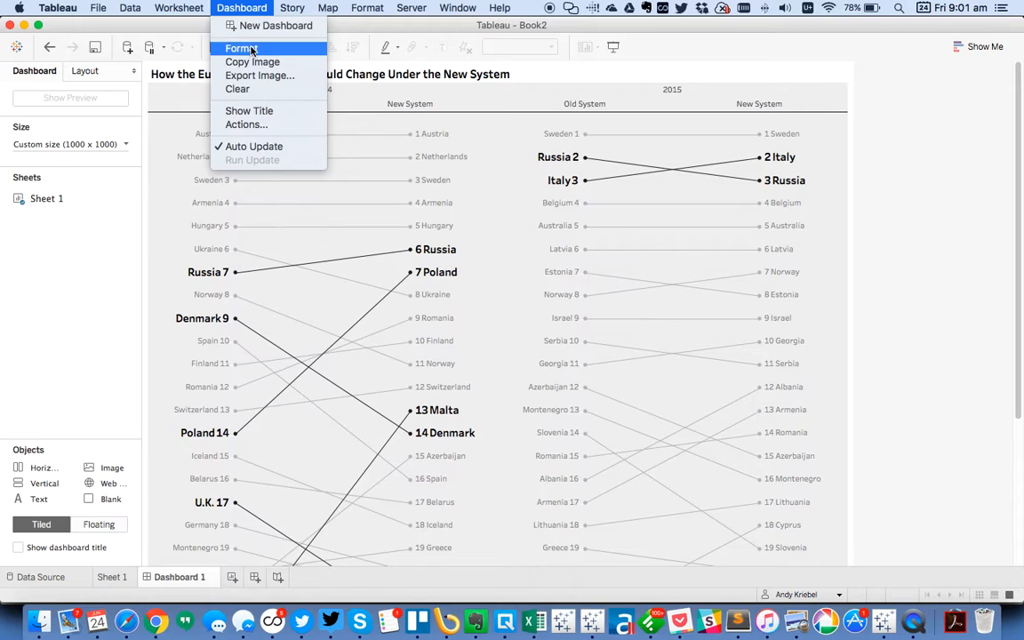
pyautogui.click(241, 48)
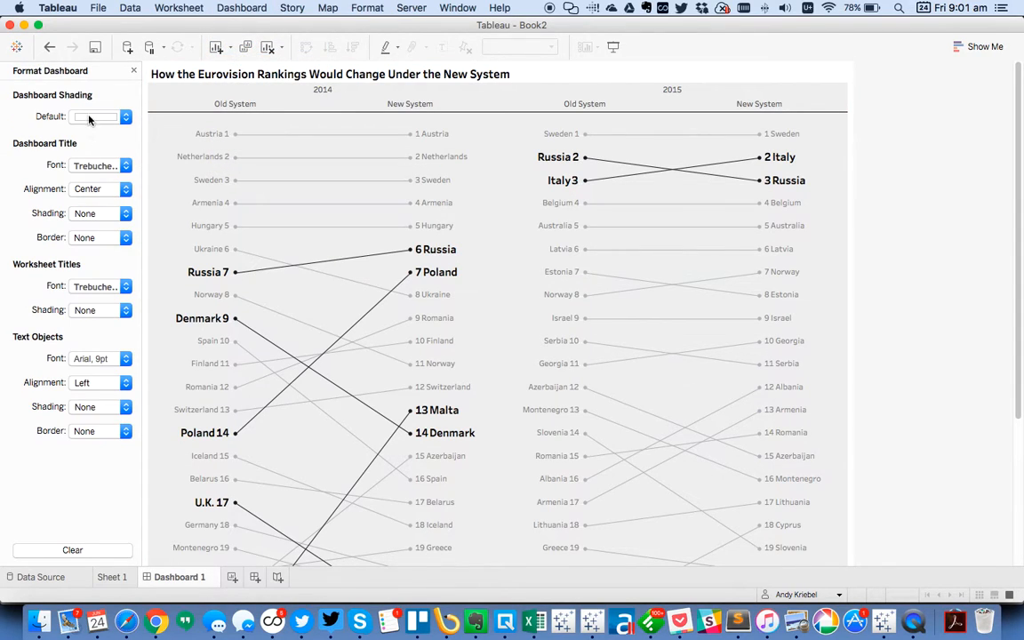
pyautogui.click(89, 121)
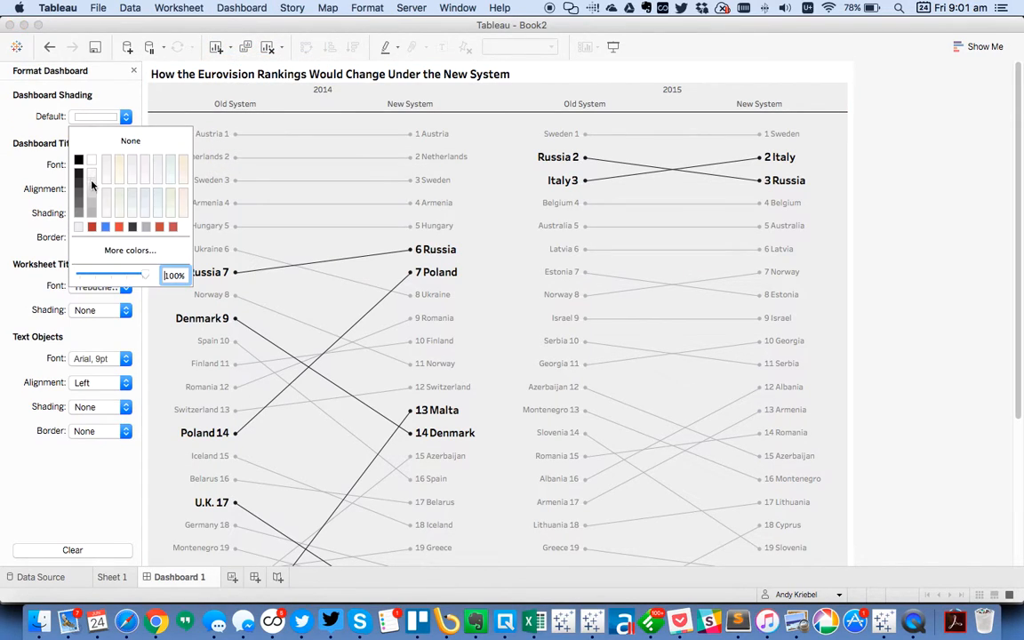
pyautogui.click(21, 227)
pyautogui.click(133, 70)
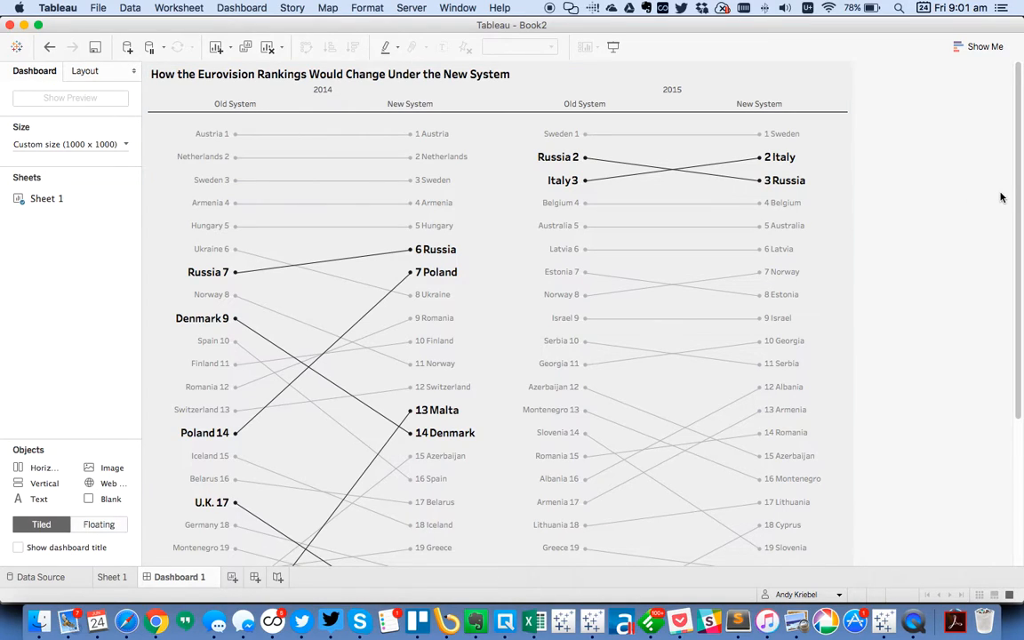
# Set the font size of the whole chart title on the dashboard to 14.
pyautogui.doubleClick(360, 78)
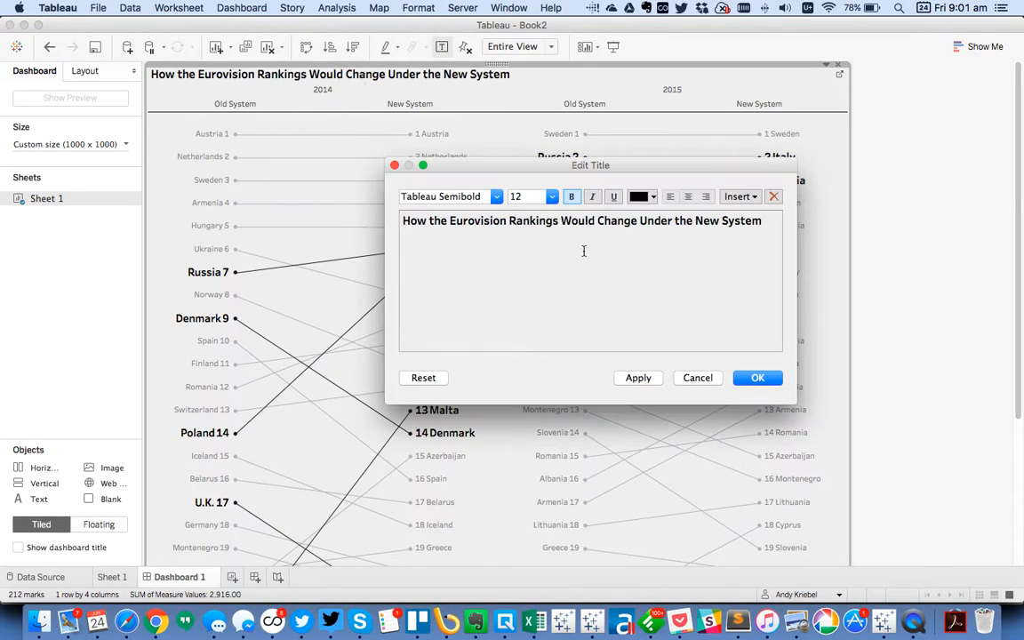
pyautogui.press('super+a')
pyautogui.click(536, 196)
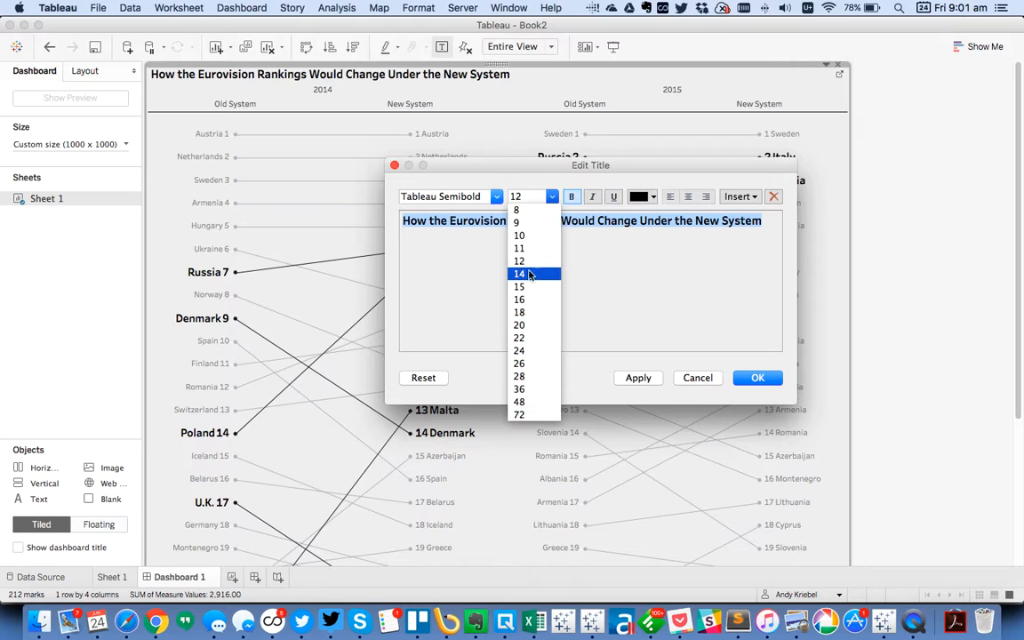
pyautogui.click(521, 274)
pyautogui.click(756, 378)
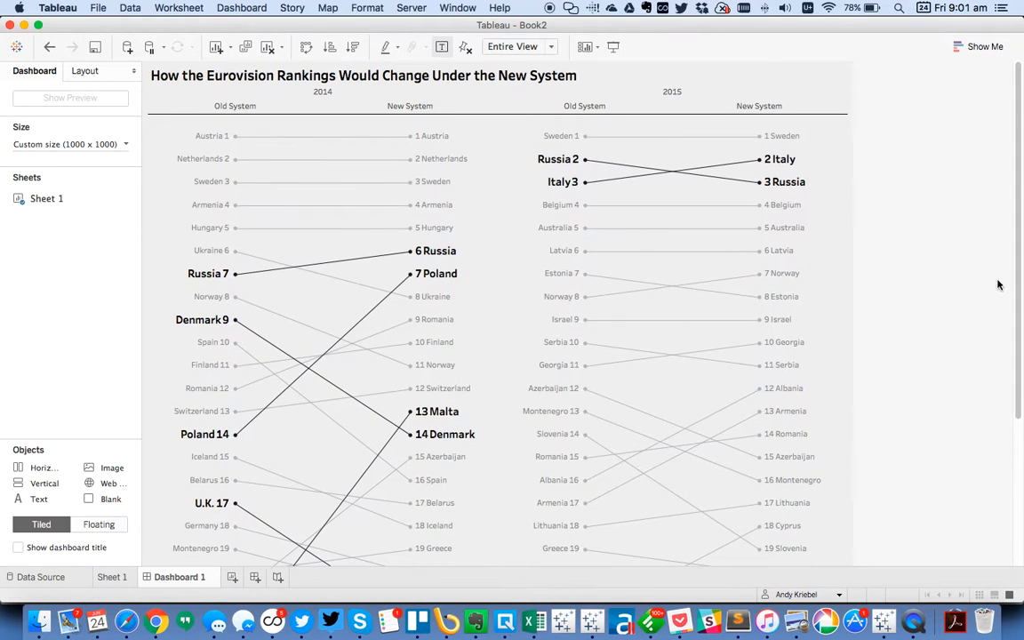
# Resize the dashboard to a fixed 900 x 900 px and look over the layout.
pyautogui.click(52, 145)
pyautogui.click(66, 229)
pyautogui.click(123, 228)
pyautogui.click(48, 352)
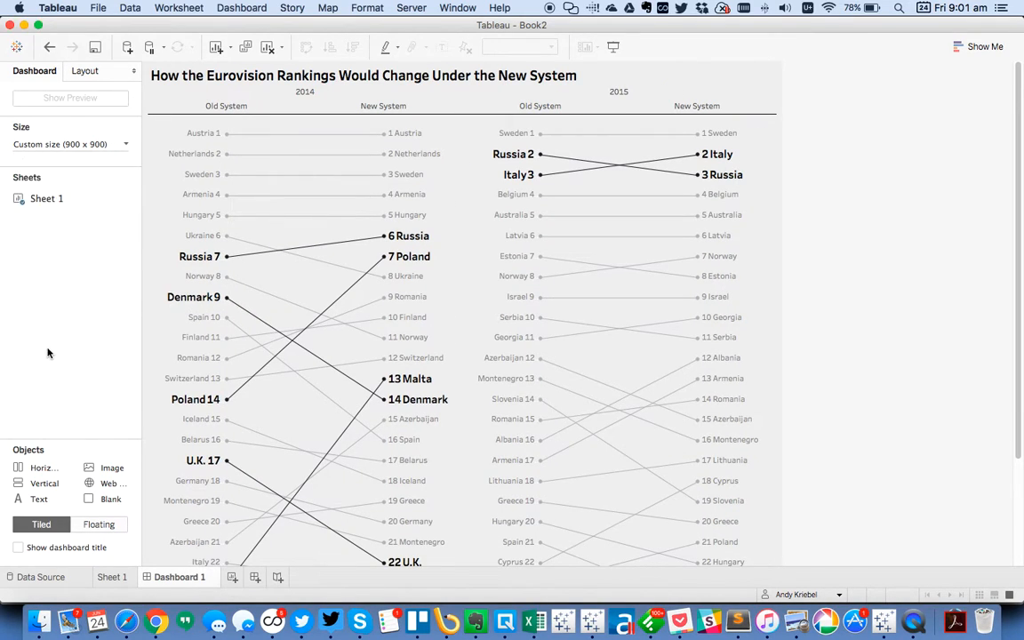
pyautogui.moveTo(1021, 360); pyautogui.dragTo(1012, 285)
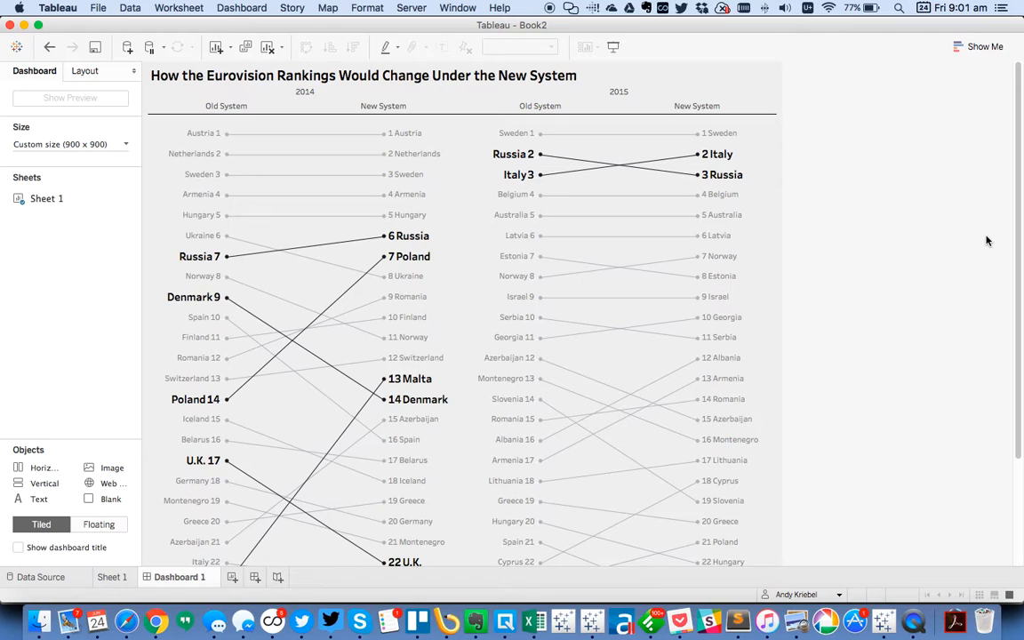
# Duplicate Sheet 1 as the starting point for a second version of the chart.
pyautogui.click(118, 577)
pyautogui.rightClick(121, 582)
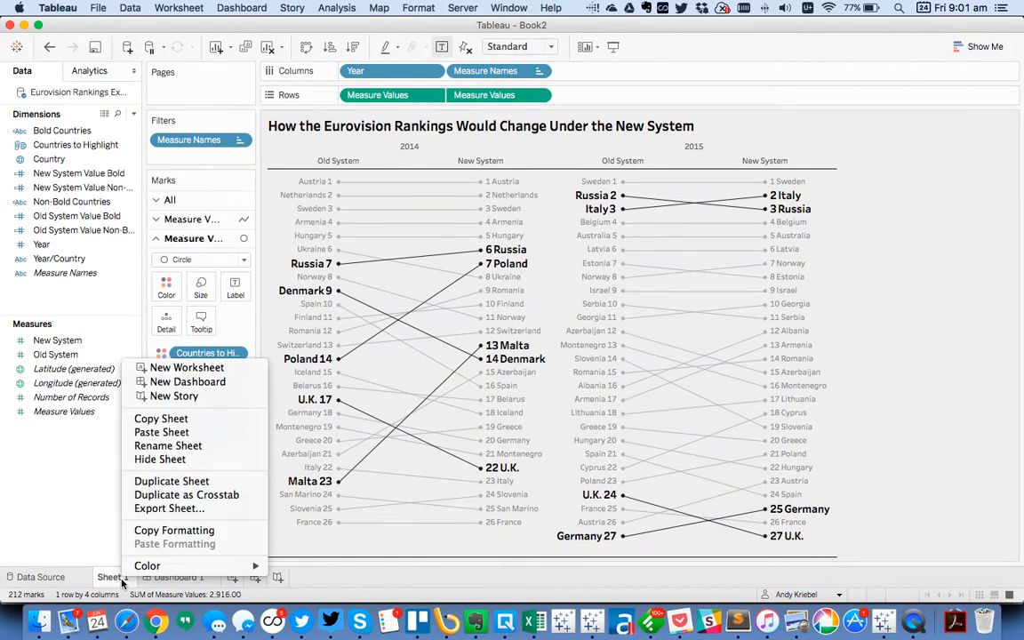
pyautogui.click(156, 481)
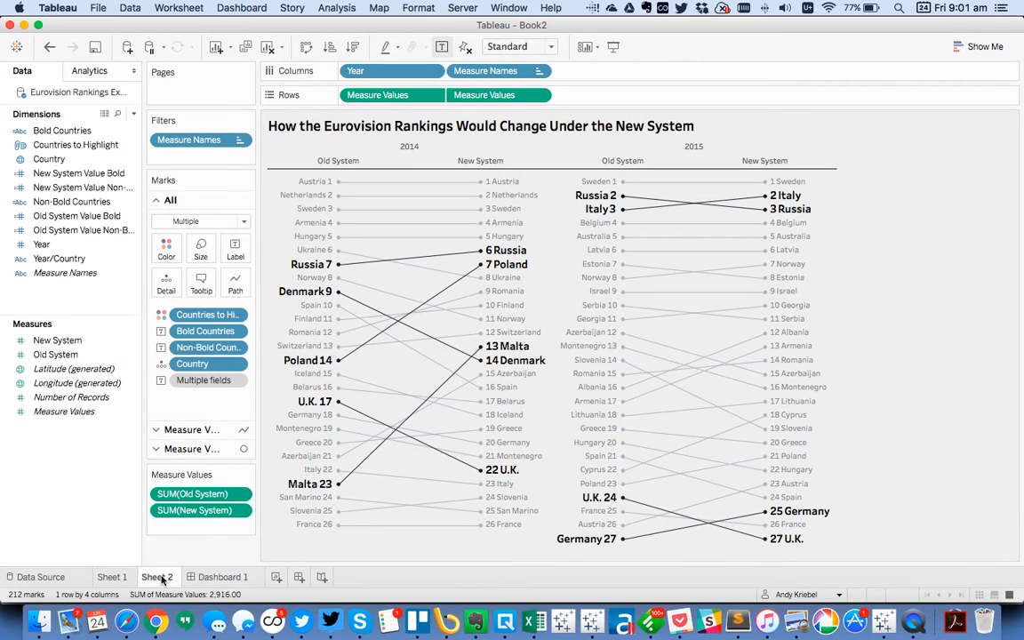
# Examine the "Which Countries Benefit Under the New Eurovision Rankings Scoring System?" reference chart in Chrome, and return to Tableau.
pyautogui.press('super+Tab')
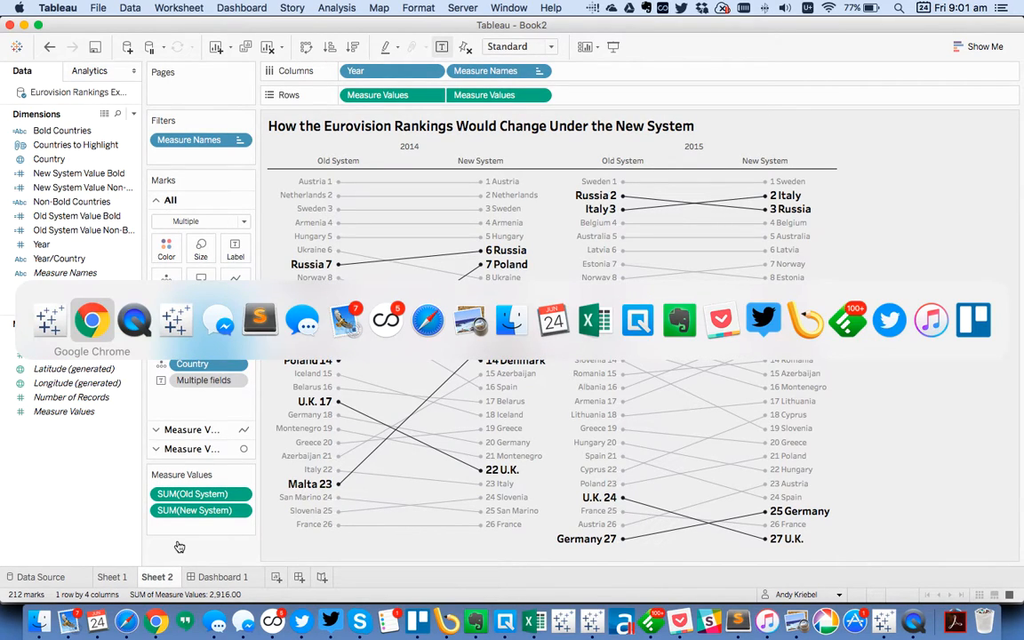
pyautogui.scroll(-5, 467, 352)
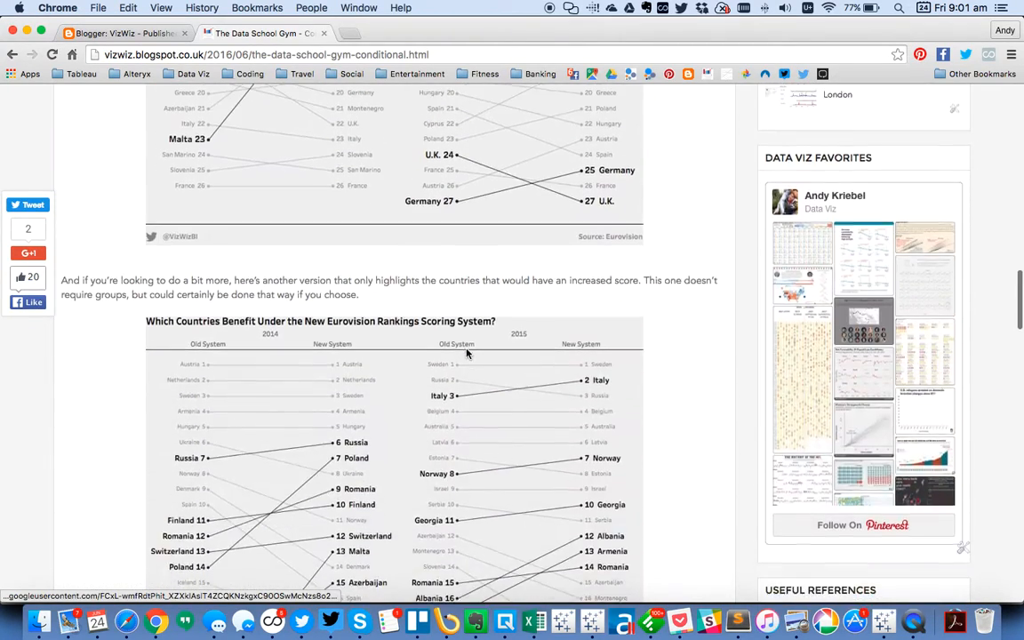
pyautogui.scroll(-5, 467, 354)
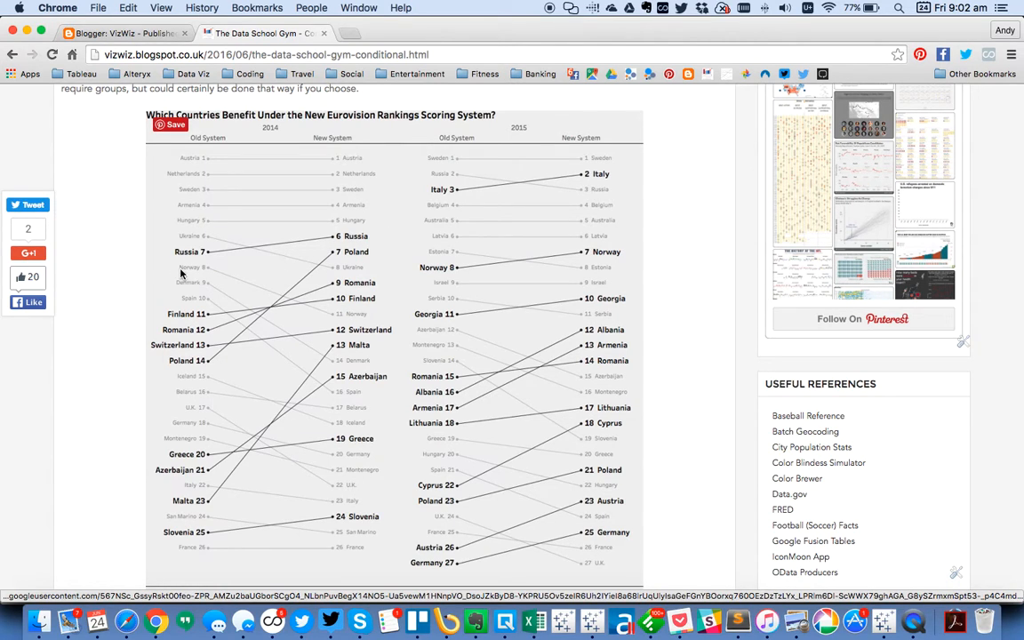
pyautogui.press('super+Tab')
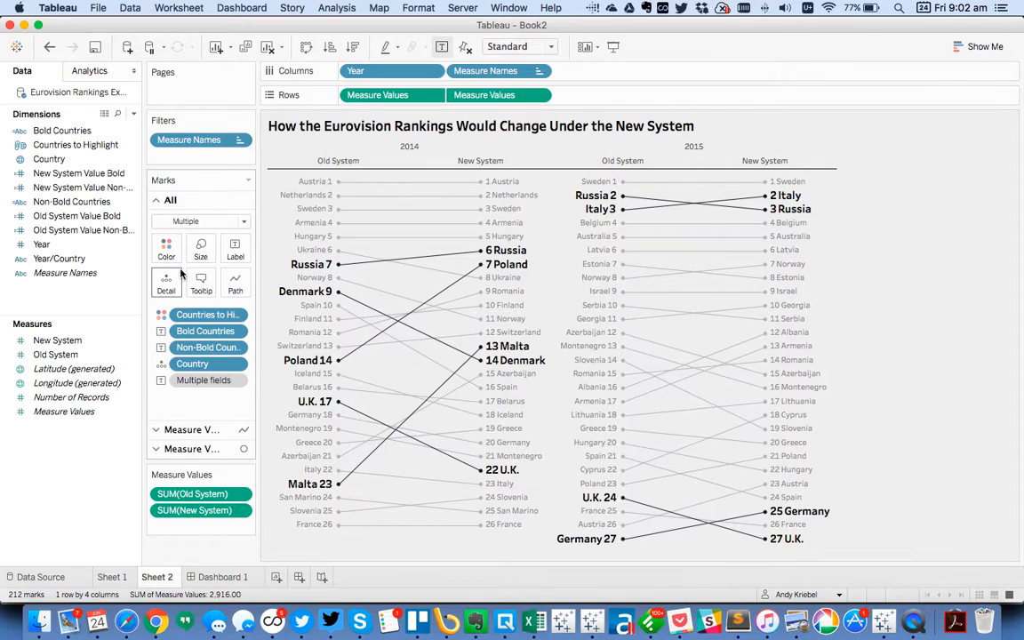
# Create a calculated field named Risers that tests whether New System is greater than Old System.
pyautogui.rightClick(64, 464)
pyautogui.click(130, 312)
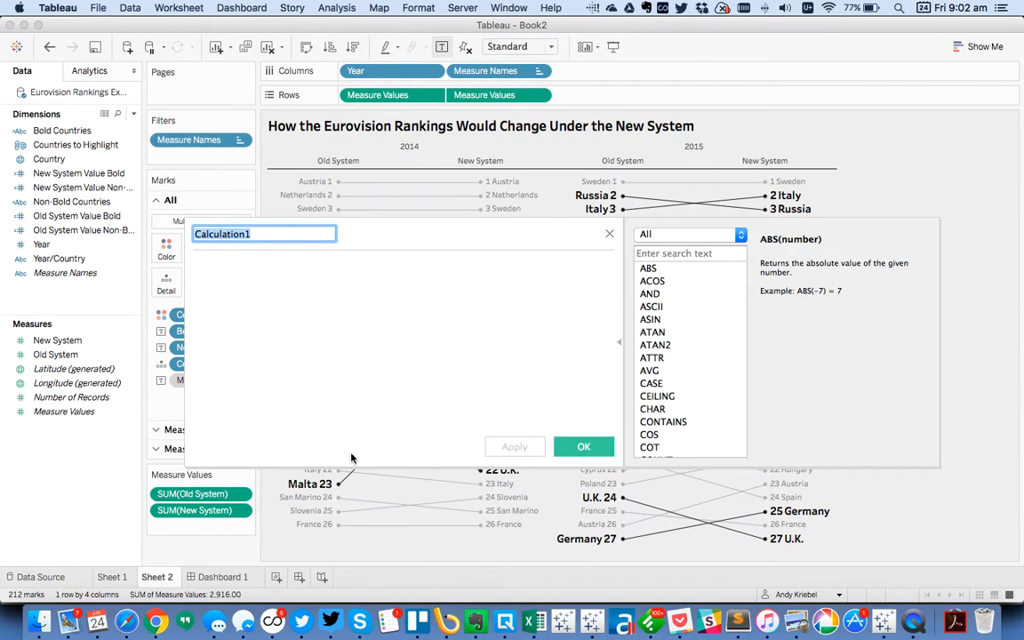
pyautogui.write('Risers')
pyautogui.press('Tab')
pyautogui.write('new')
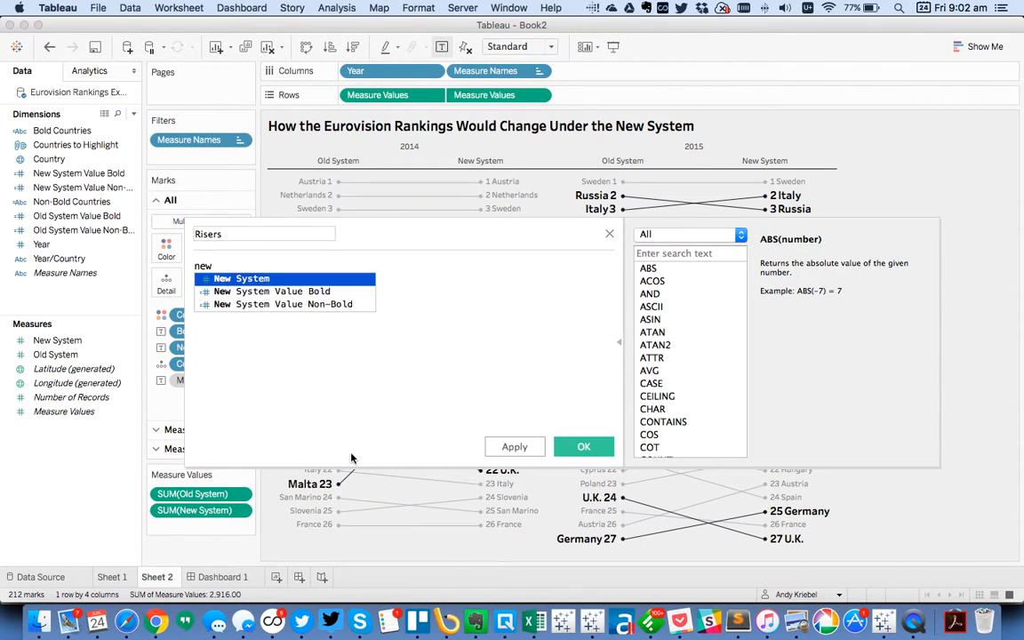
pyautogui.press('Return')
pyautogui.write('>old')
pyautogui.press('Return')
pyautogui.click(584, 447)
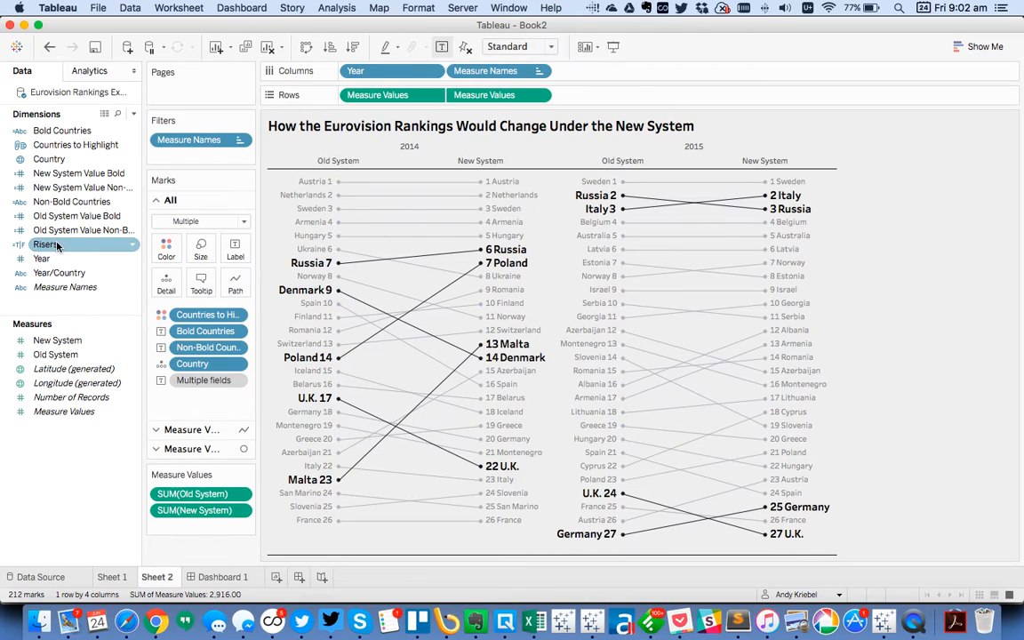
# Colour the marks by Risers using the Facebook Expanded palette, with black for False and light gray for True.
pyautogui.moveTo(47, 250); pyautogui.dragTo(198, 318)
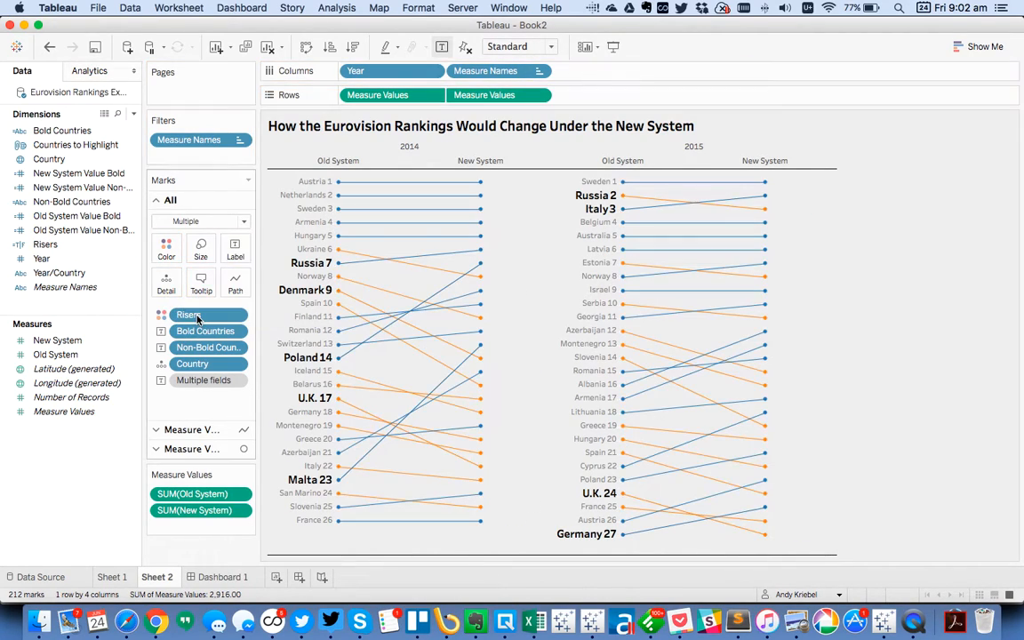
pyautogui.click(167, 251)
pyautogui.click(224, 296)
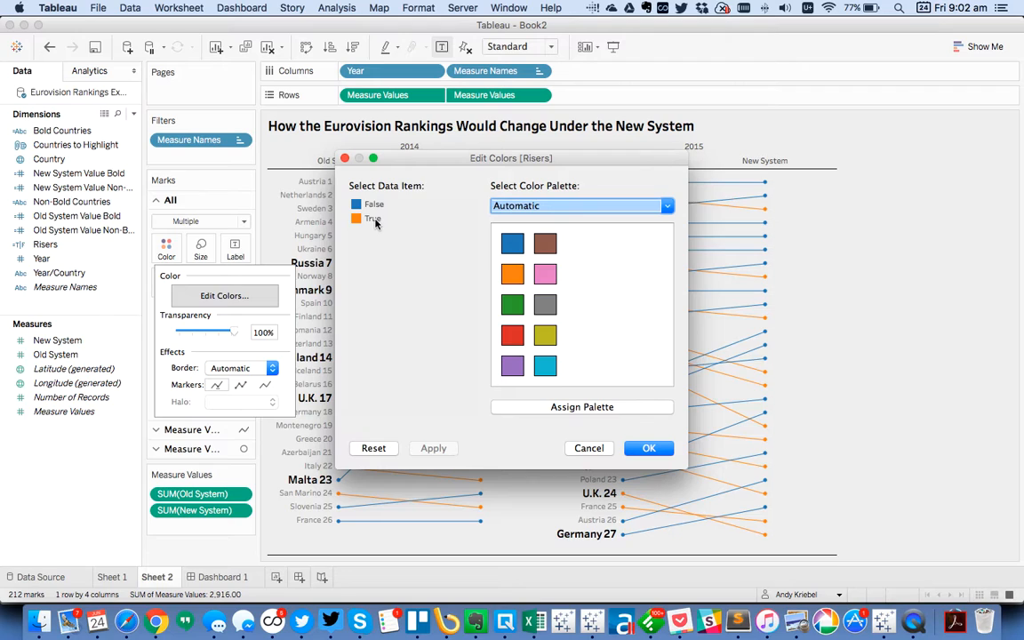
pyautogui.moveTo(459, 159); pyautogui.dragTo(579, 234)
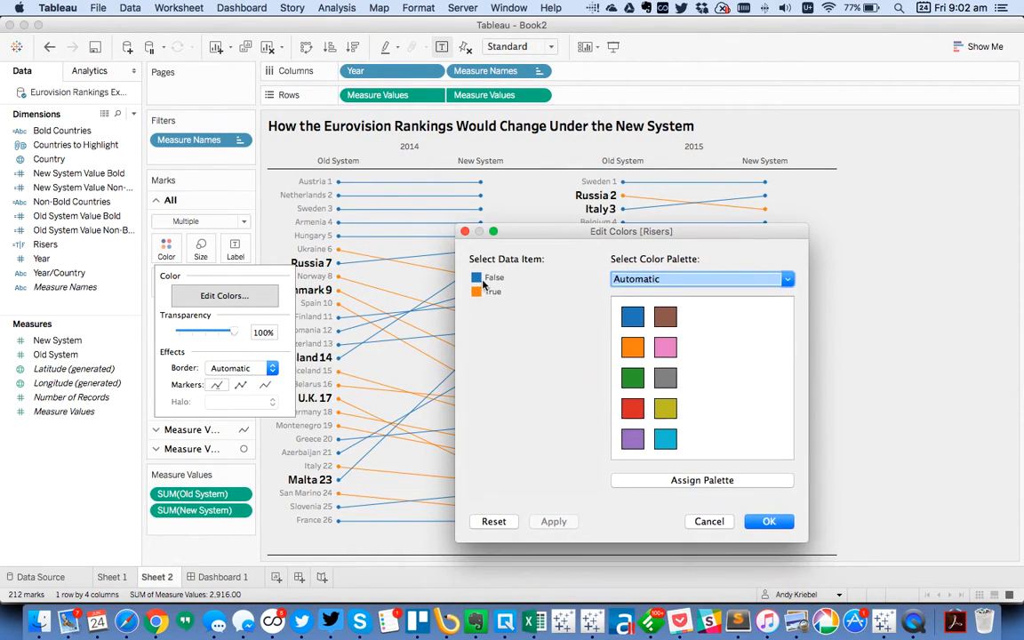
pyautogui.click(638, 281)
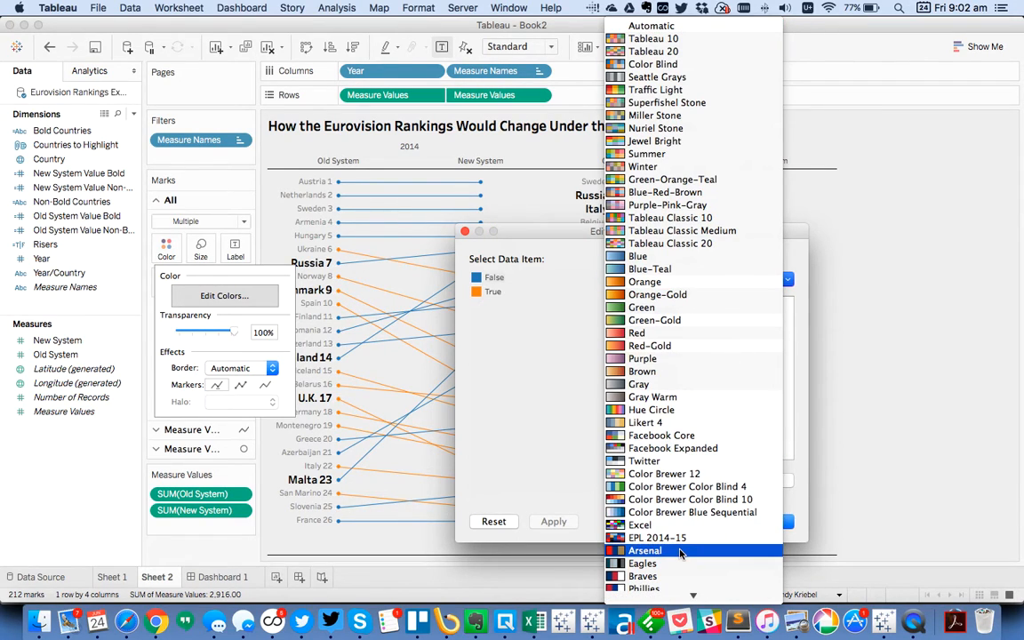
pyautogui.click(658, 448)
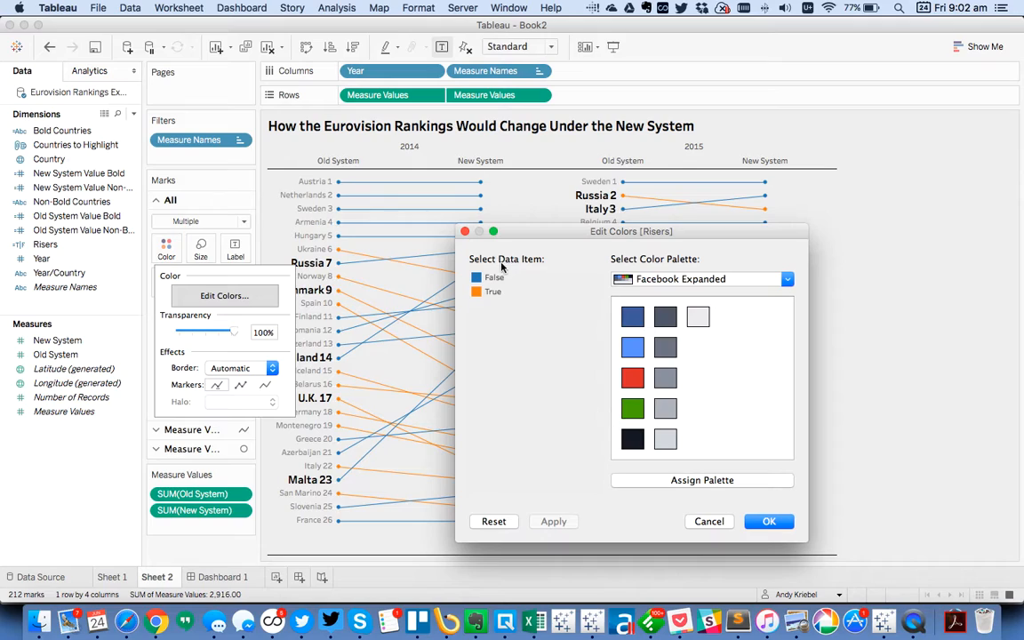
pyautogui.click(632, 439)
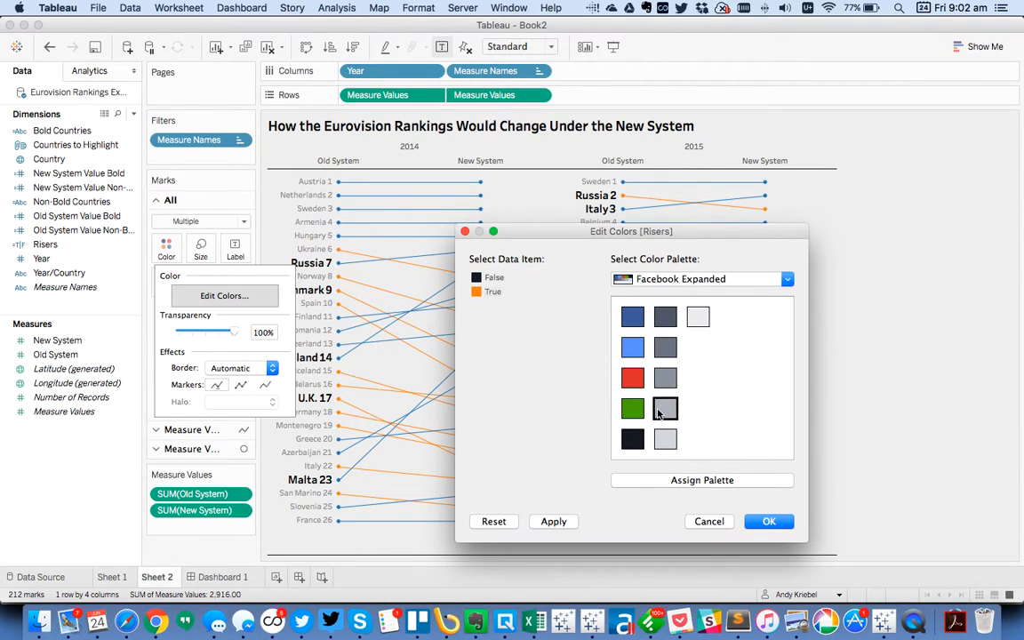
pyautogui.click(769, 521)
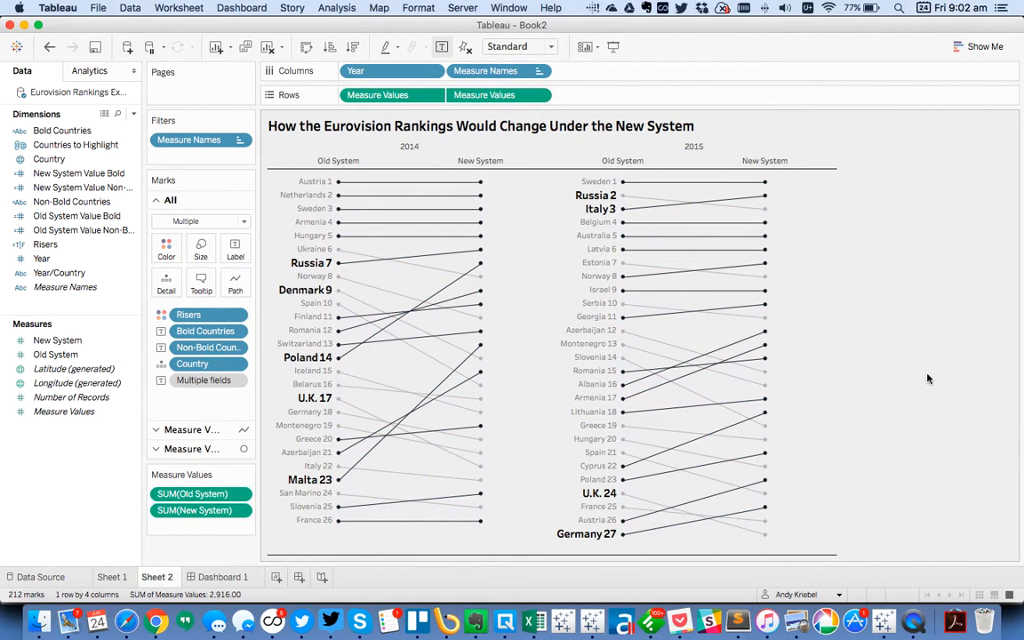
# Edit the Risers calculation to compare aggregated values: SUM([New System])>SUM([Old System]).
pyautogui.rightClick(49, 245)
pyautogui.click(106, 325)
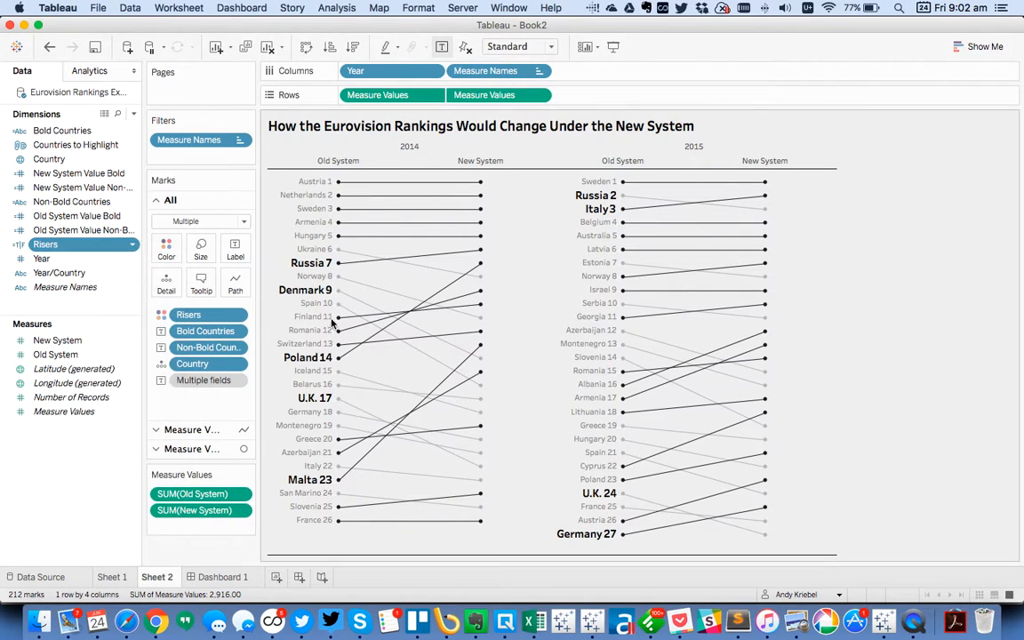
pyautogui.click(195, 266)
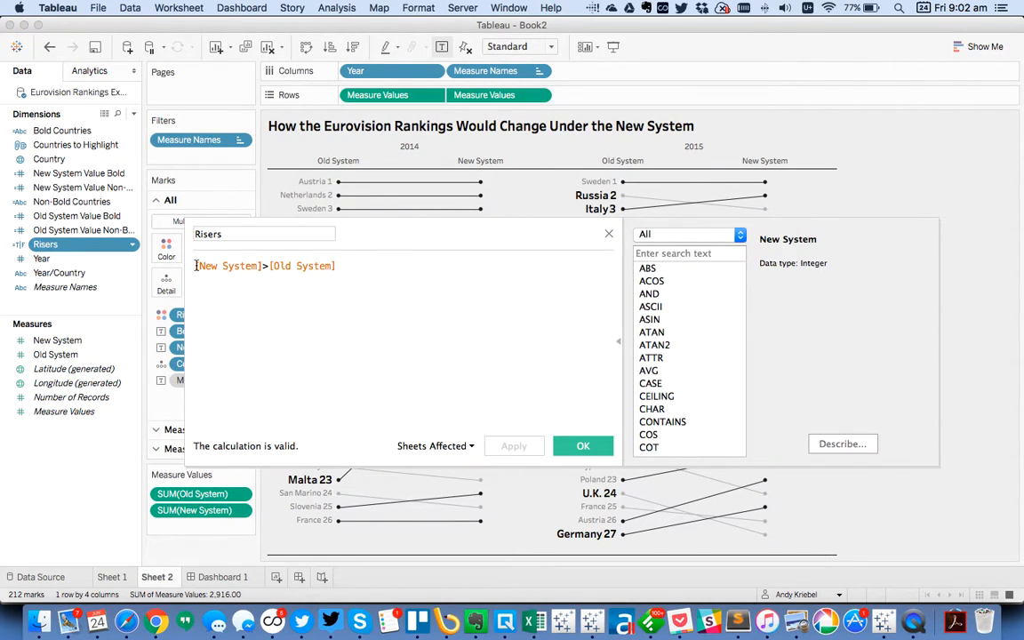
pyautogui.write('SUM(')
pyautogui.press('Right')
pyautogui.press('Right')
pyautogui.press('Right')
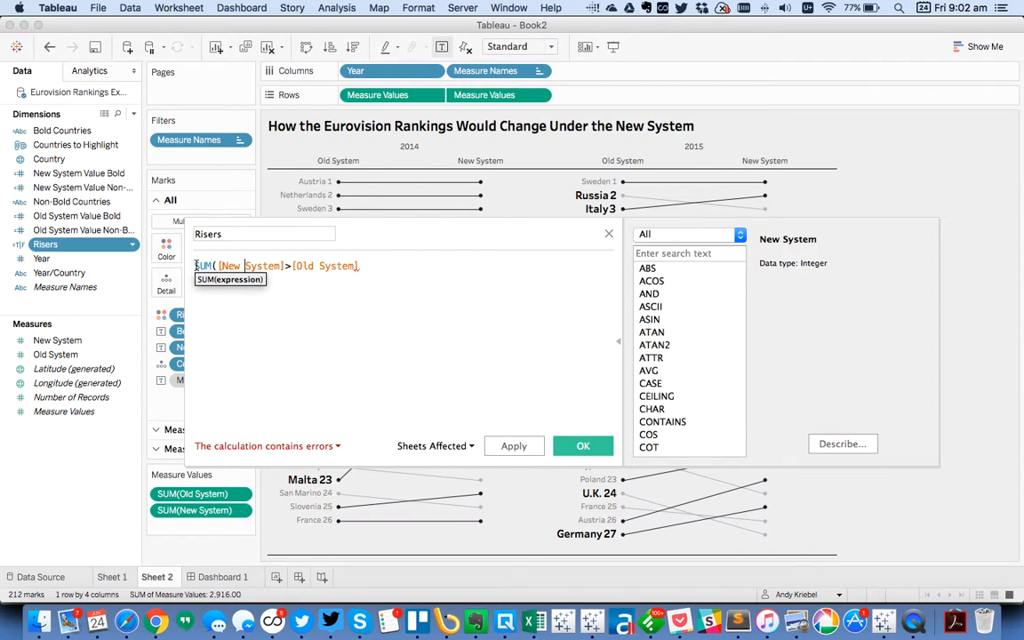
pyautogui.press('Right')
pyautogui.press('Right')
pyautogui.press('Right')
pyautogui.write(')')
pyautogui.press('Right')
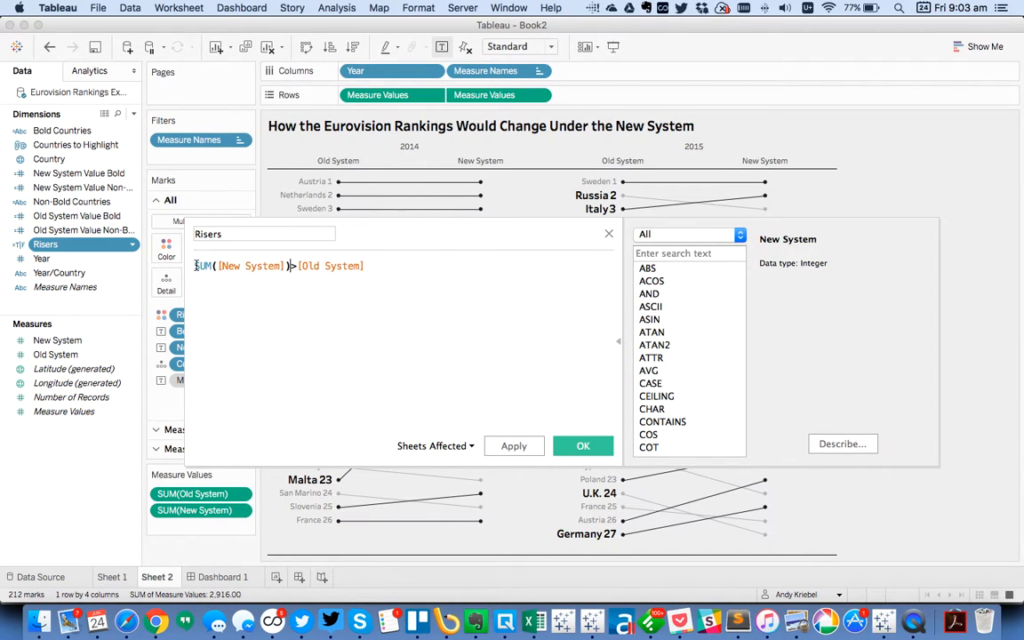
pyautogui.write('SUM(')
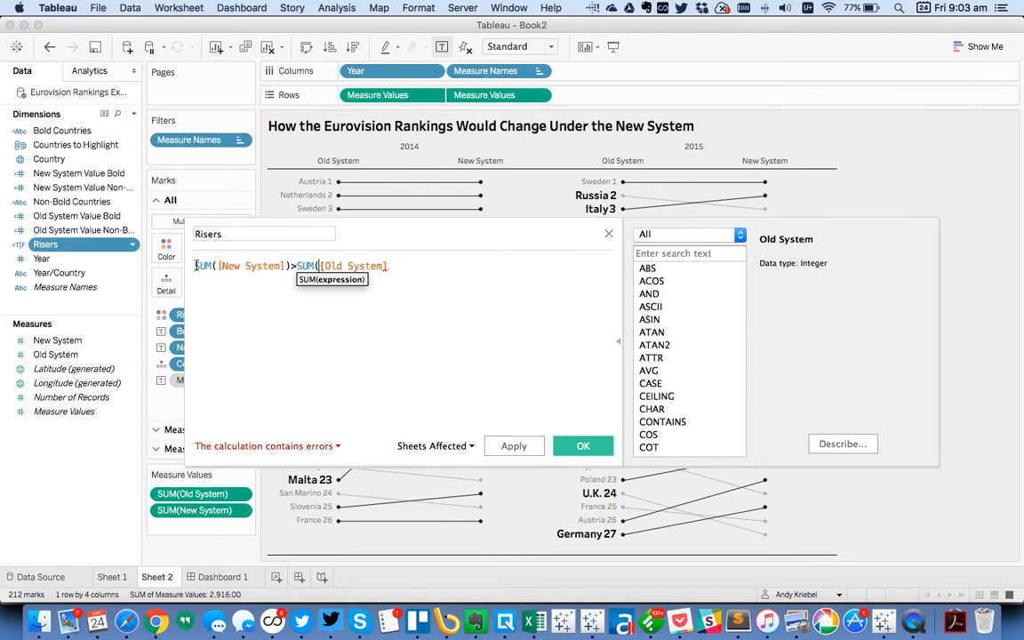
pyautogui.write(')')
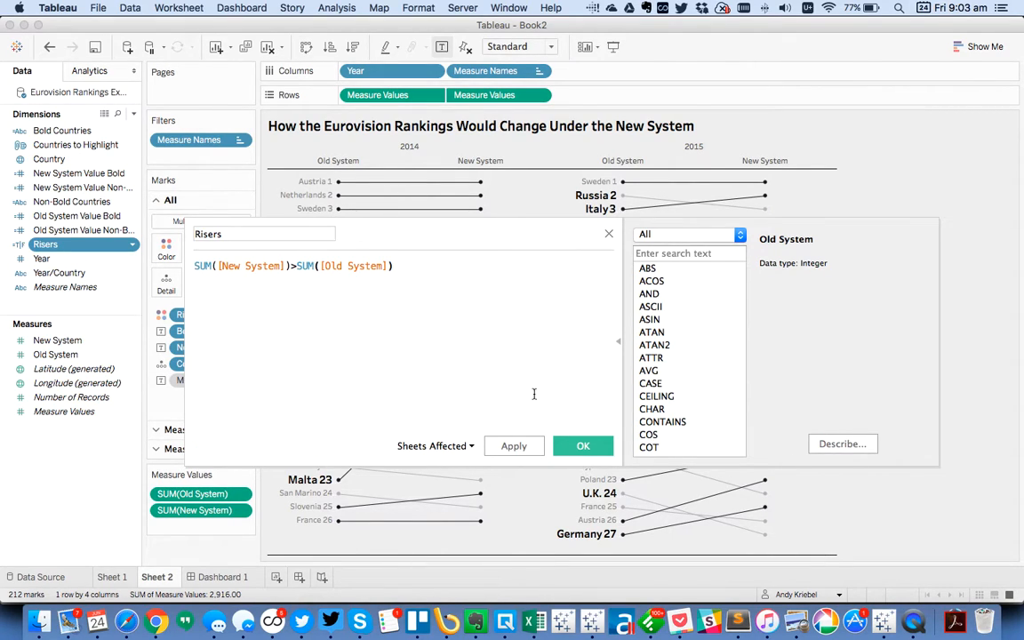
pyautogui.click(582, 445)
# Colour all marks by the aggregated Risers field and inspect the tooltips of unchanged countries such as Austria.
pyautogui.click(89, 368)
pyautogui.moveTo(88, 369); pyautogui.dragTo(203, 317)
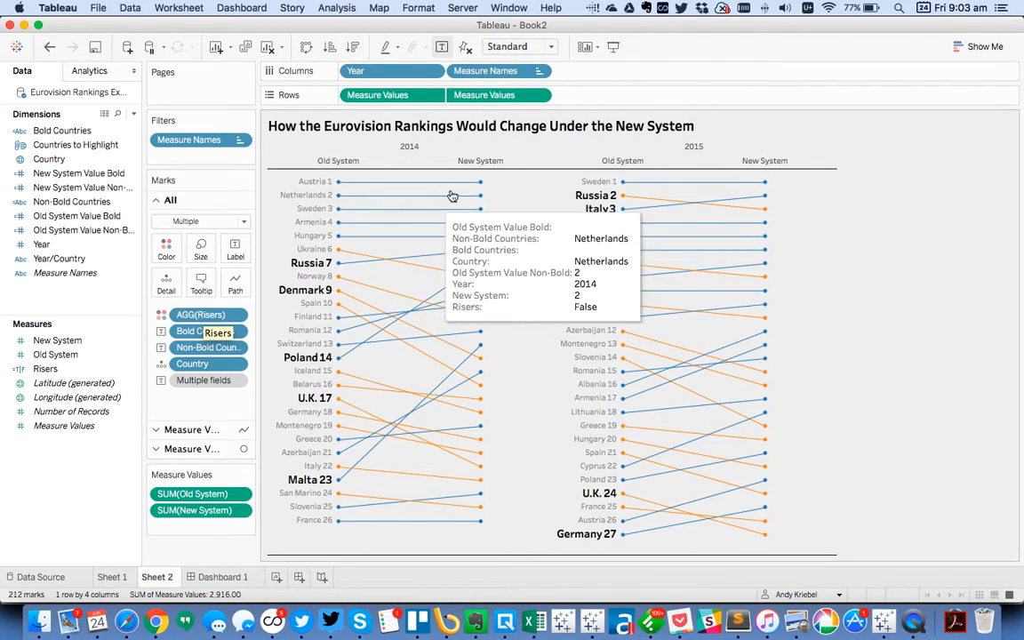
pyautogui.moveTo(485, 185)
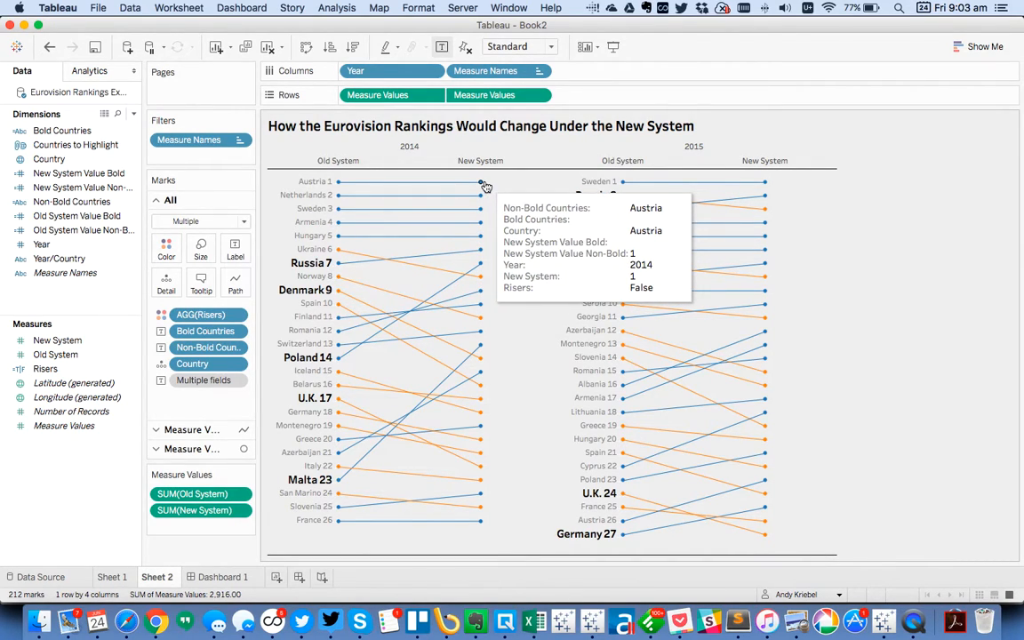
pyautogui.moveTo(349, 190)
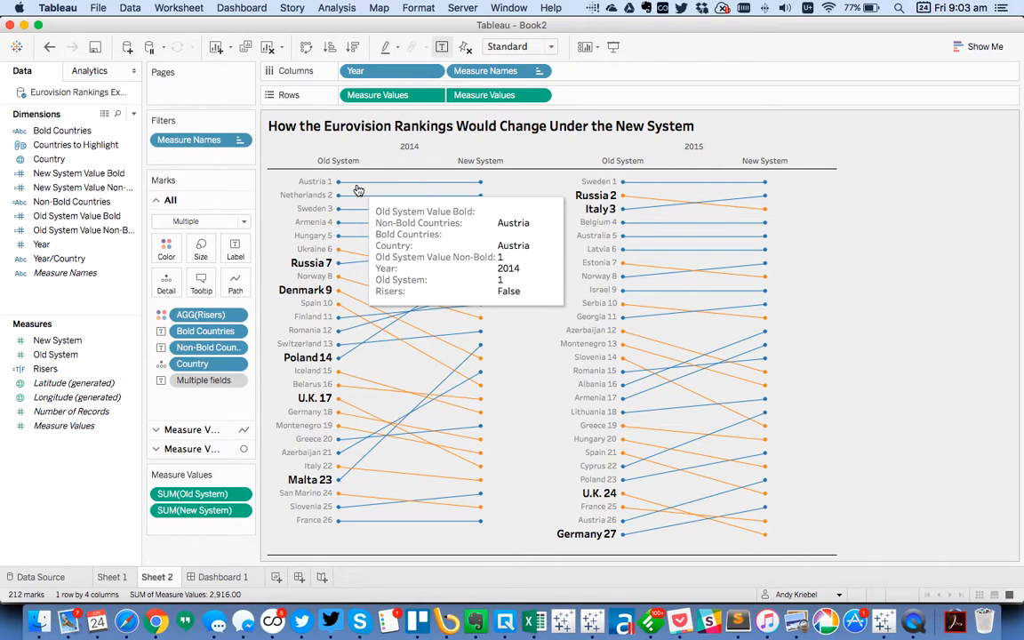
# Try to include ties in Risers with the formula SUM([New System])=>SUM([Old System]).
pyautogui.click(78, 343)
pyautogui.click(45, 368)
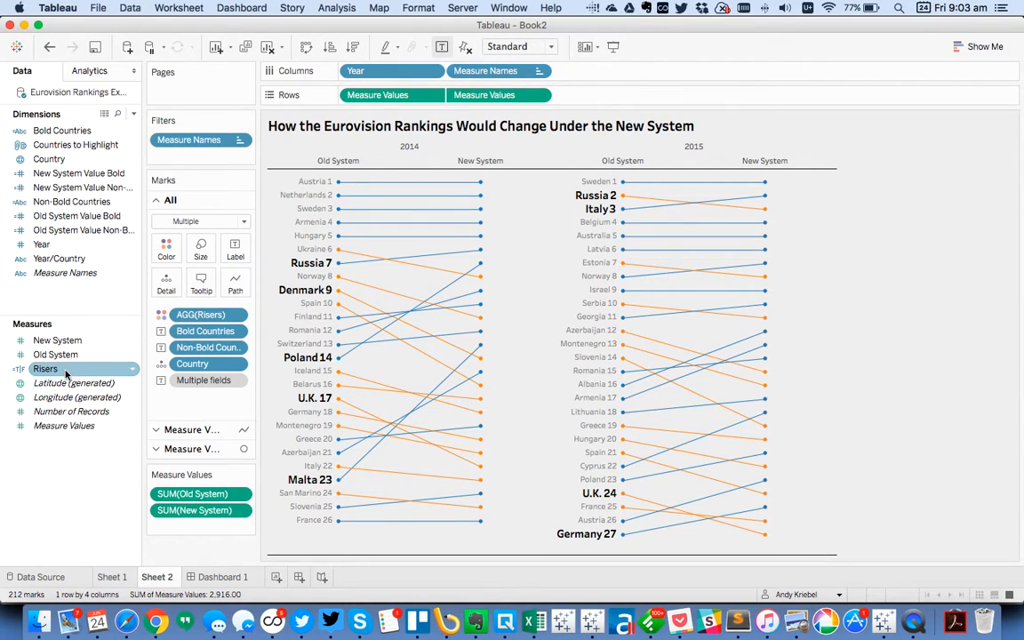
pyautogui.rightClick(46, 368)
pyautogui.click(106, 175)
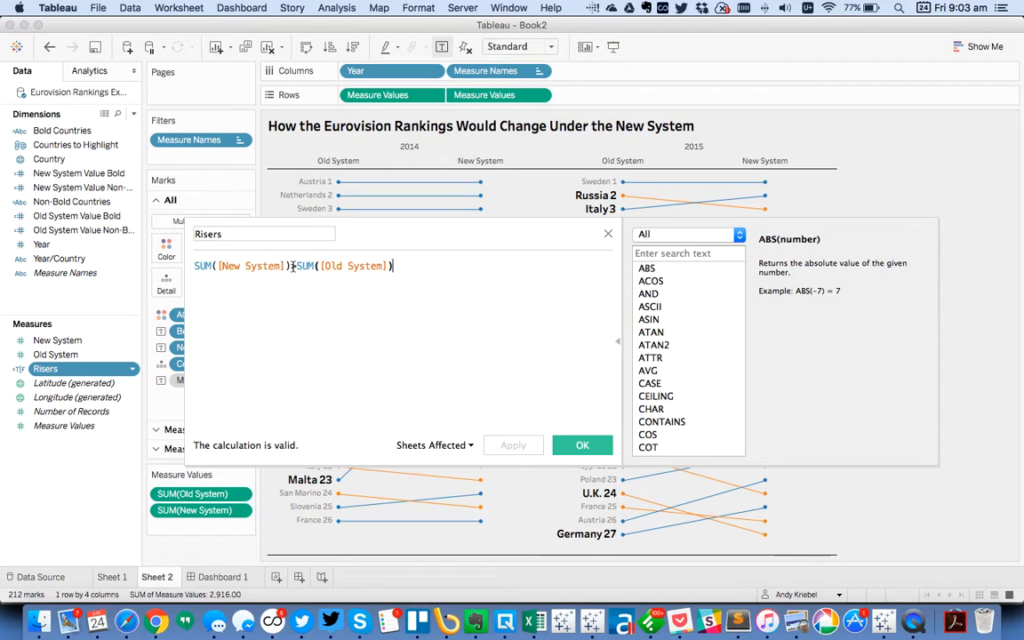
pyautogui.write('=')
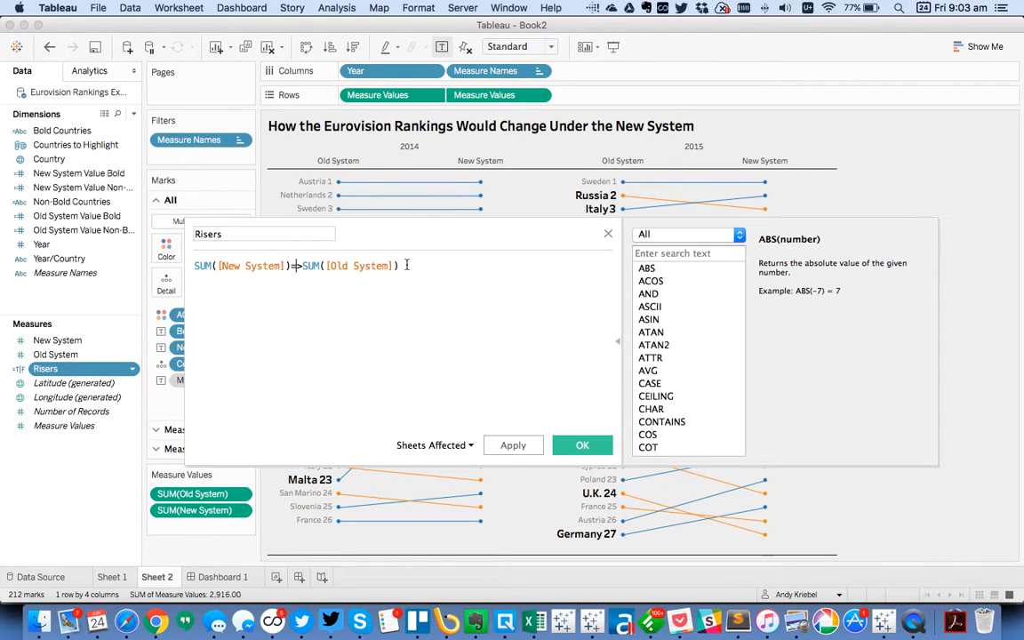
pyautogui.click(524, 446)
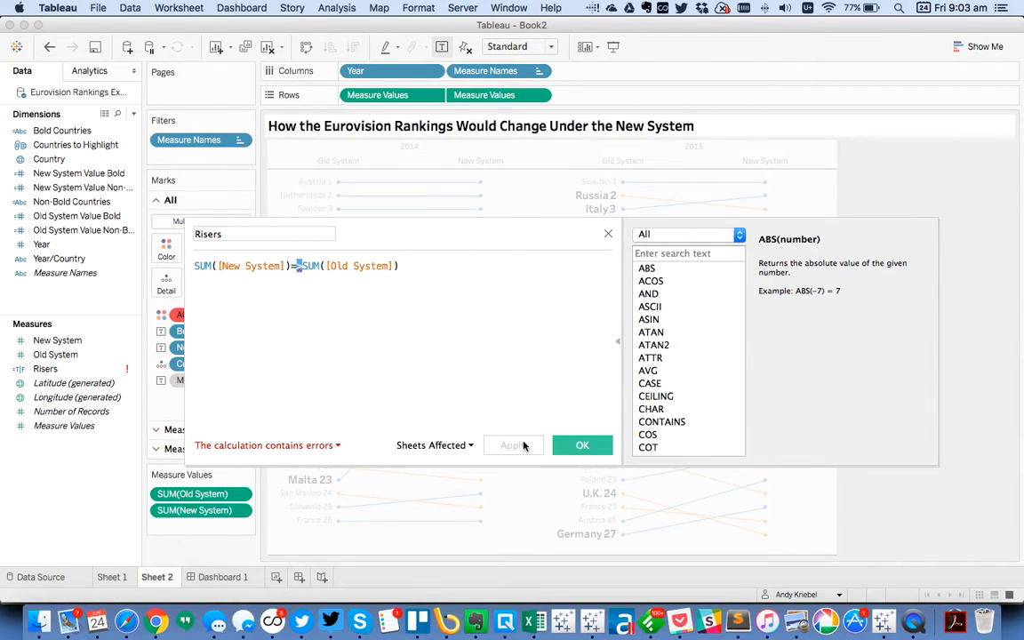
pyautogui.click(582, 445)
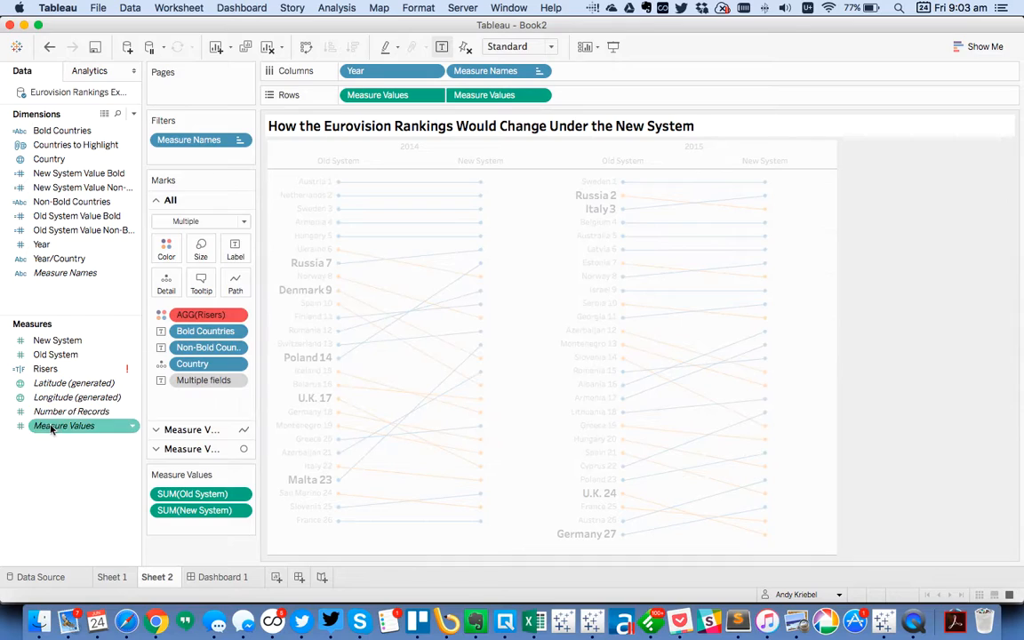
# Correct the Risers formula to SUM([New System])>=SUM([Old System]).
pyautogui.rightClick(53, 370)
pyautogui.click(81, 138)
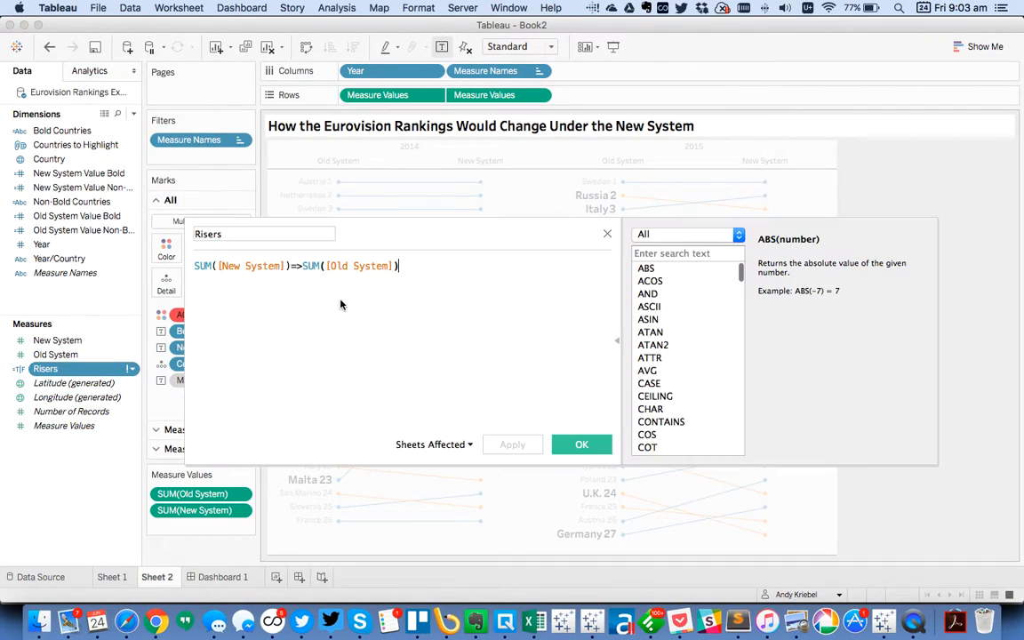
pyautogui.click(302, 266)
pyautogui.click(297, 266)
pyautogui.press('BackSpace')
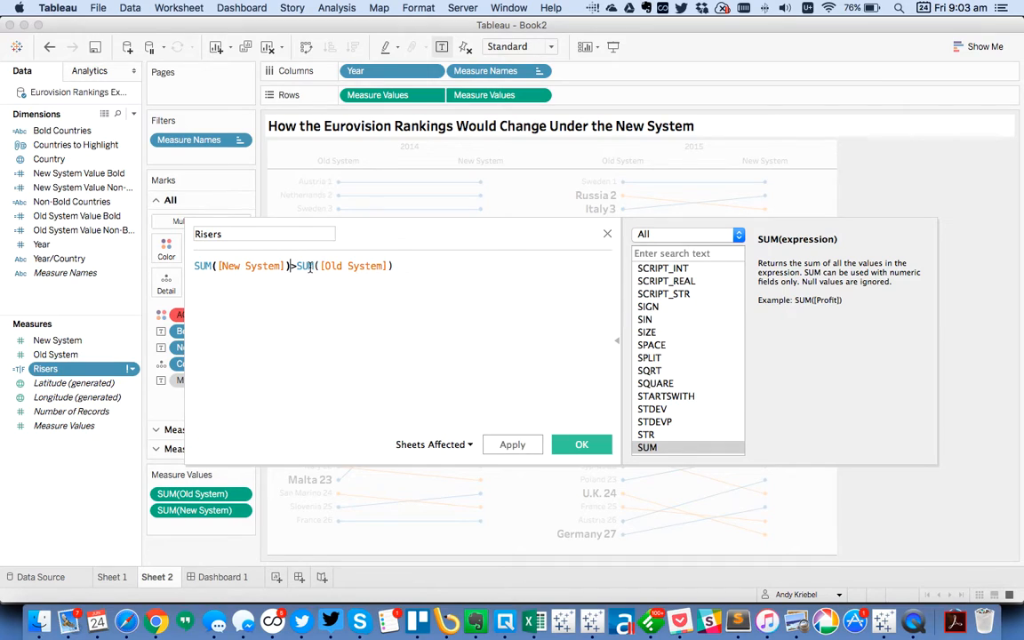
pyautogui.write('=')
pyautogui.click(586, 444)
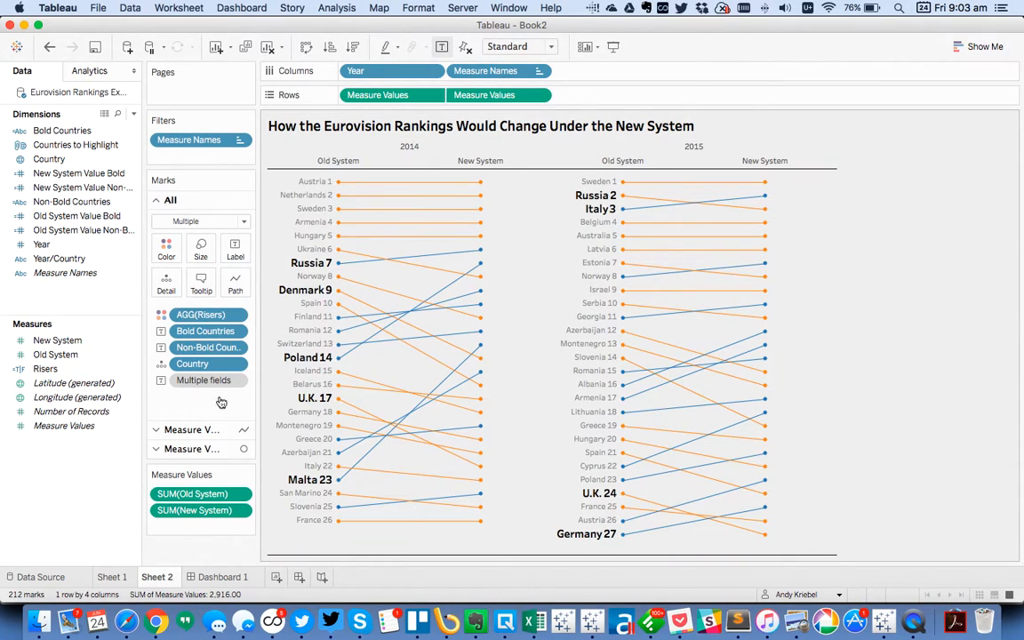
# Assign Facebook Expanded palette colours to the aggregated Risers field: black for False and light gray for True.
pyautogui.click(171, 257)
pyautogui.click(222, 296)
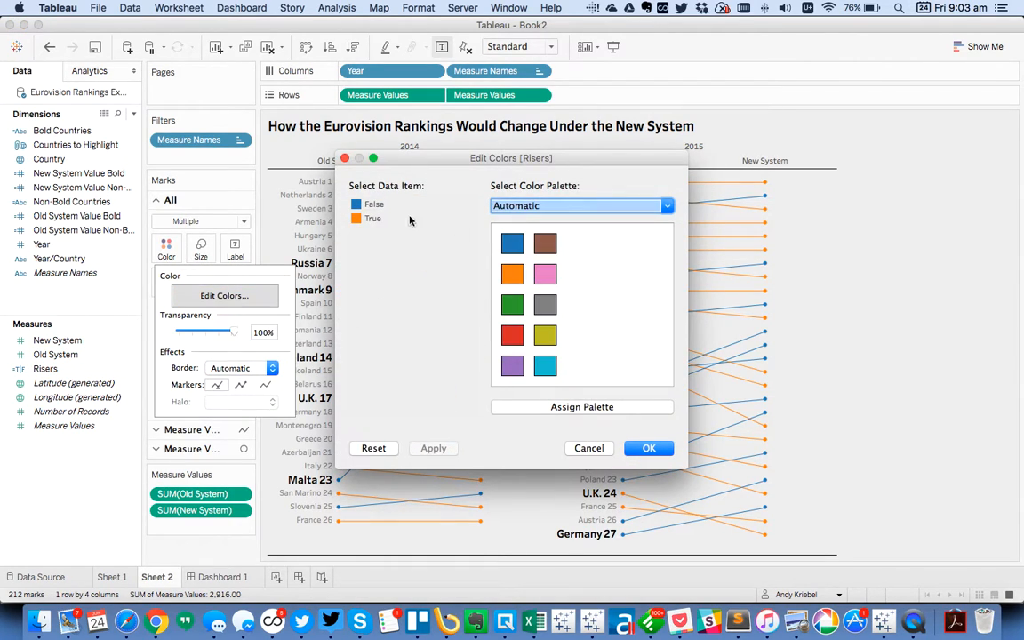
pyautogui.click(515, 205)
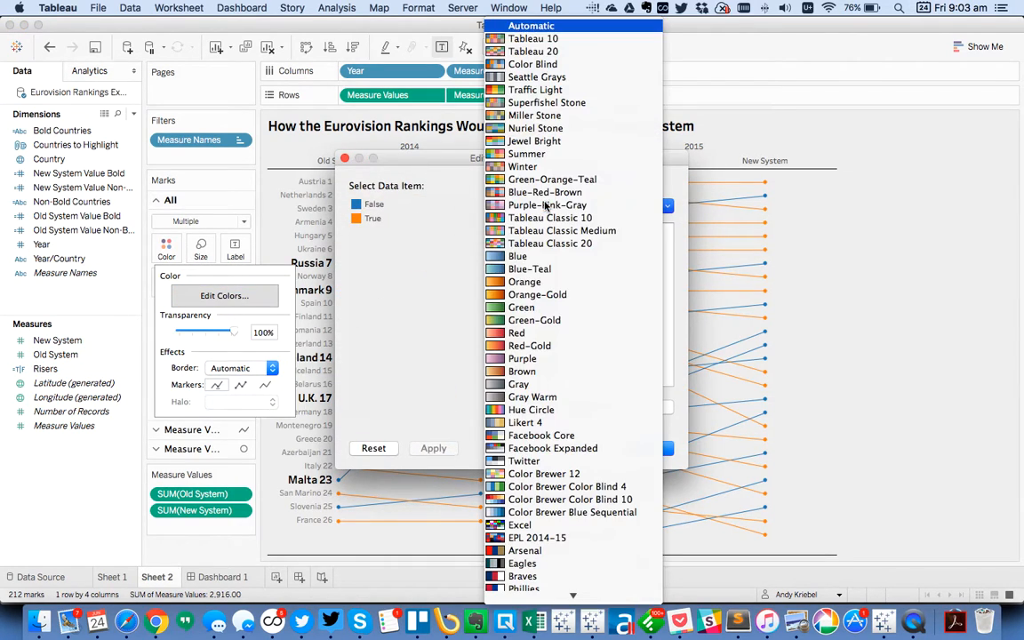
pyautogui.click(557, 448)
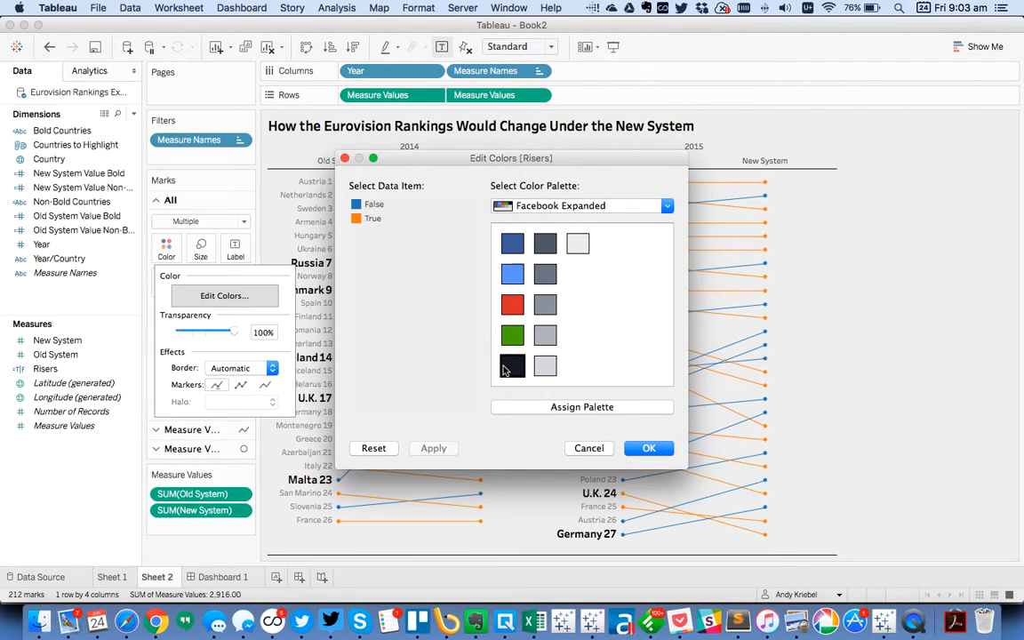
pyautogui.click(513, 366)
pyautogui.click(369, 218)
pyautogui.click(545, 335)
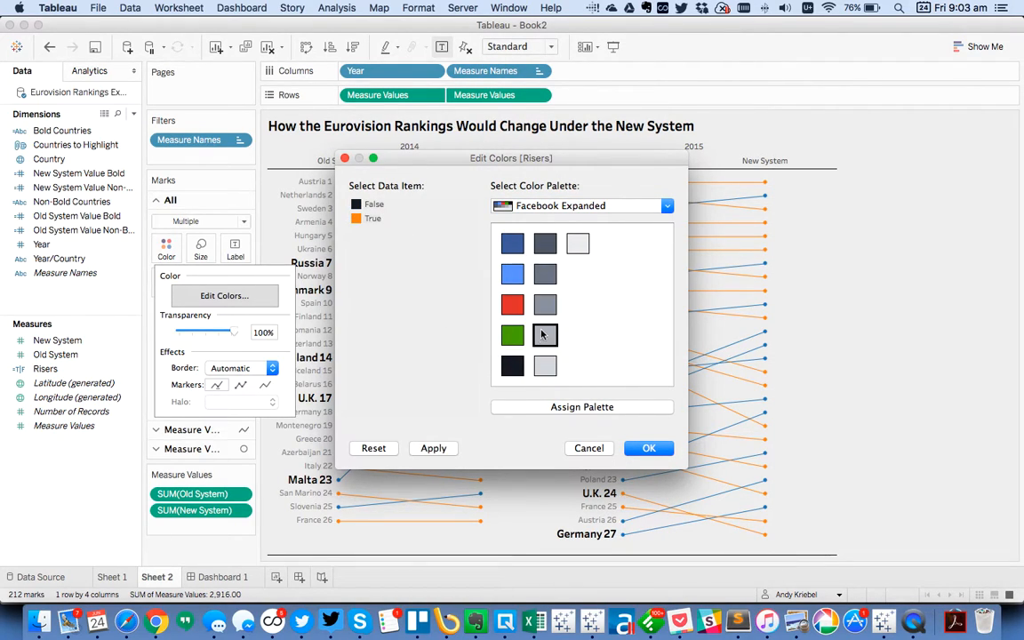
pyautogui.click(649, 448)
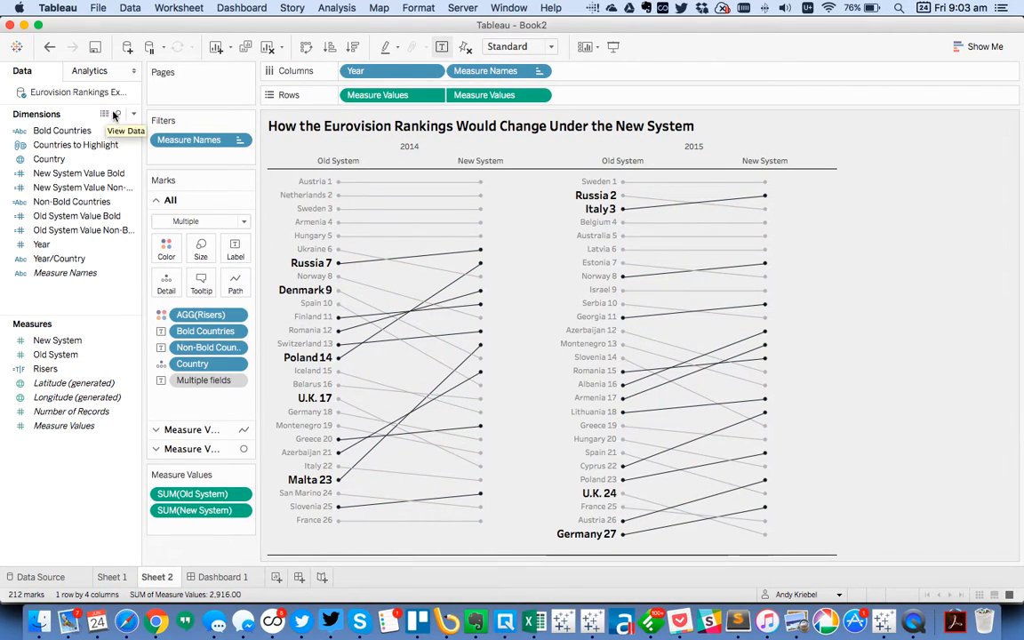
# Duplicate the Bold Countries calculated field and rename the copy as Risers Bold.
pyautogui.click(53, 159)
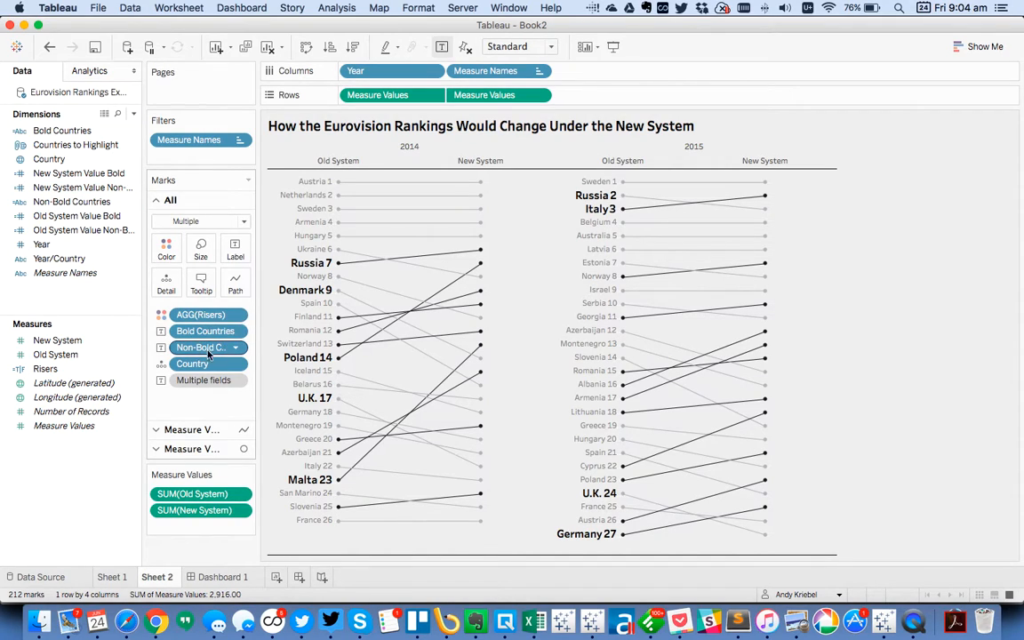
pyautogui.click(68, 134)
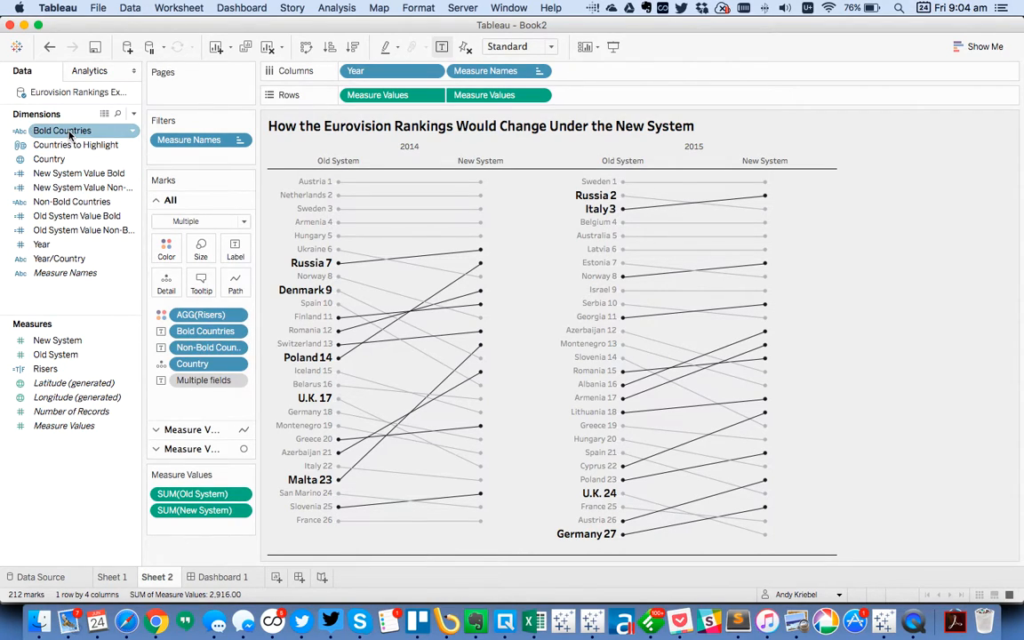
pyautogui.rightClick(68, 133)
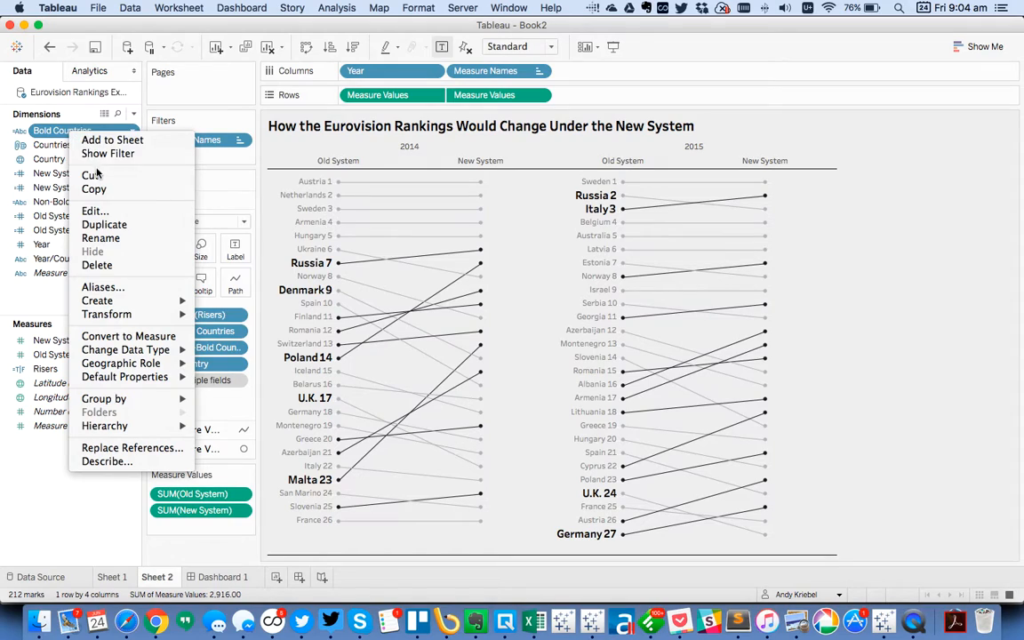
pyautogui.click(104, 225)
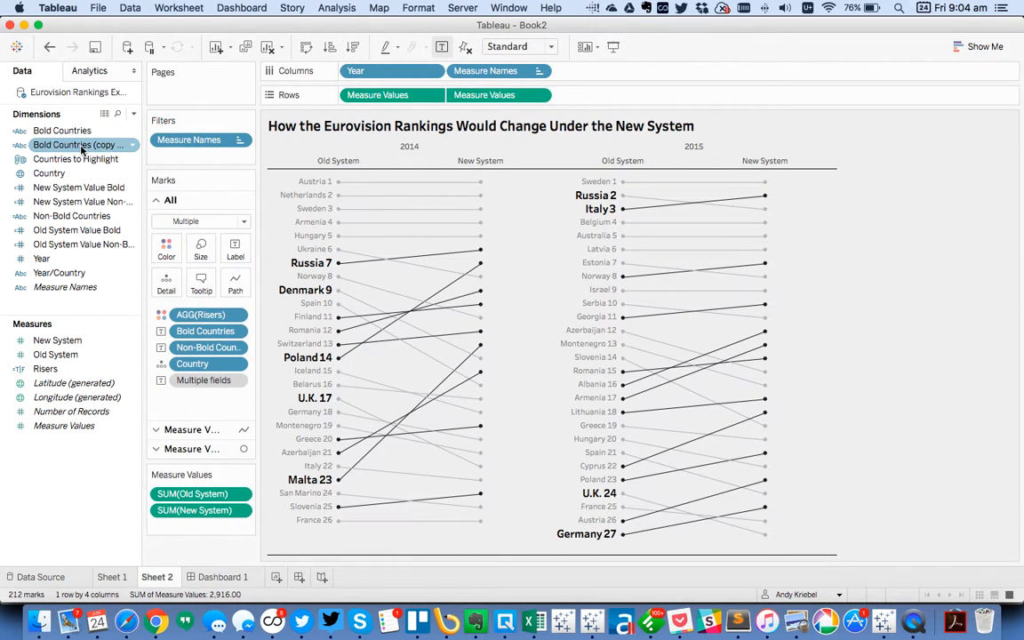
pyautogui.rightClick(87, 145)
pyautogui.click(104, 225)
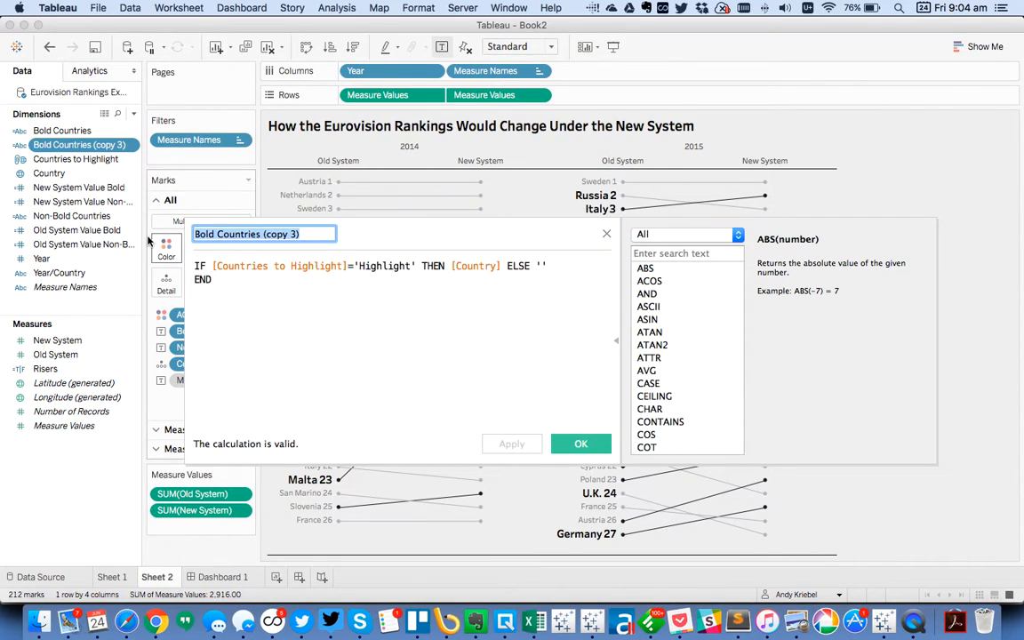
pyautogui.write('Risers Bold')
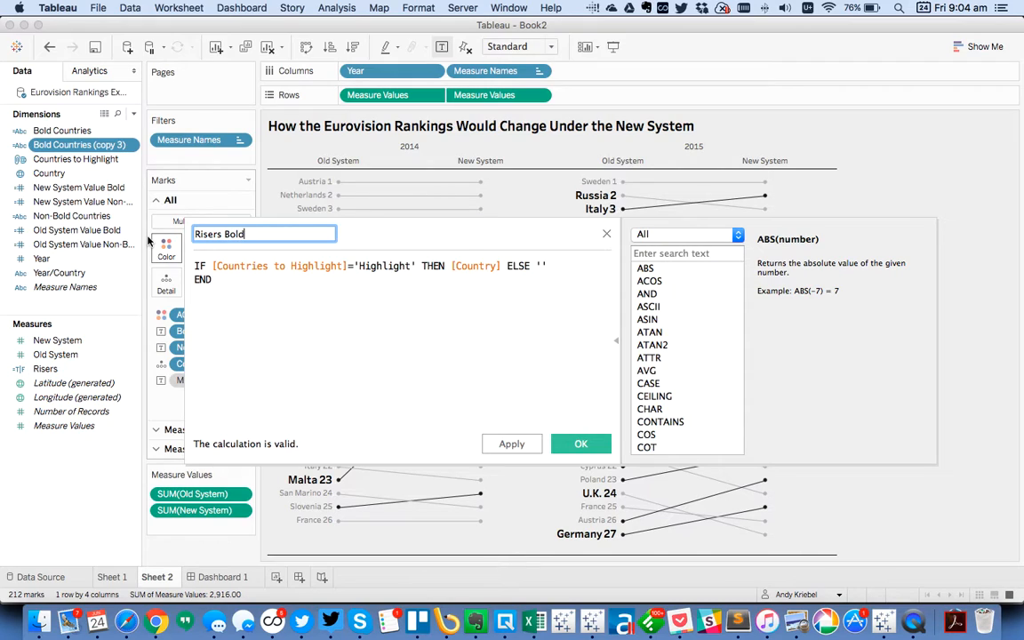
# Replace the Countries to Highlight condition in the Risers Bold formula with [Risers].
pyautogui.moveTo(214, 266); pyautogui.dragTo(414, 265)
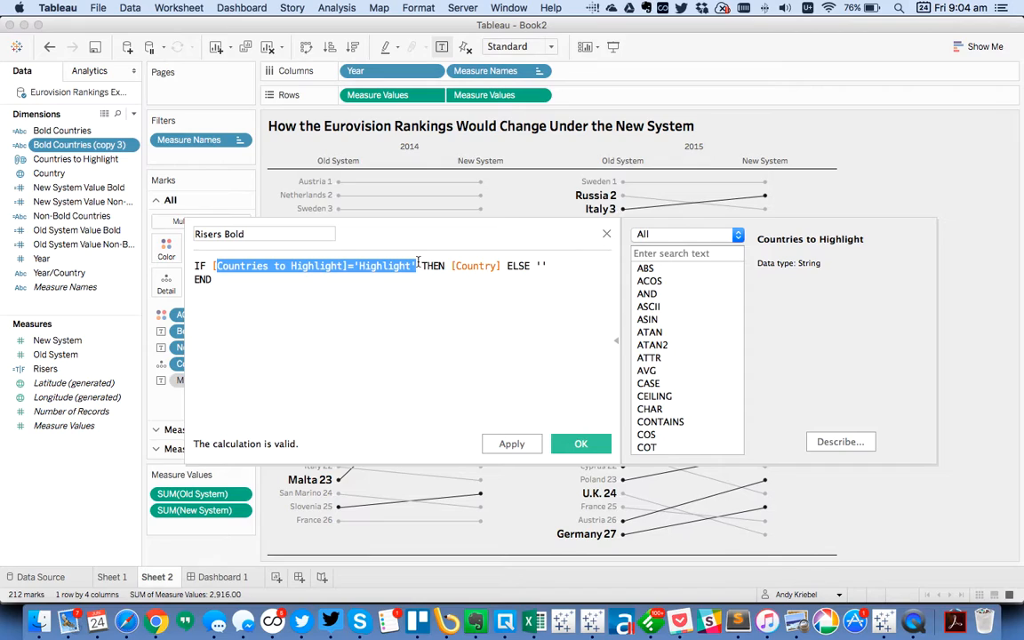
pyautogui.press('BackSpace')
pyautogui.write('riser')
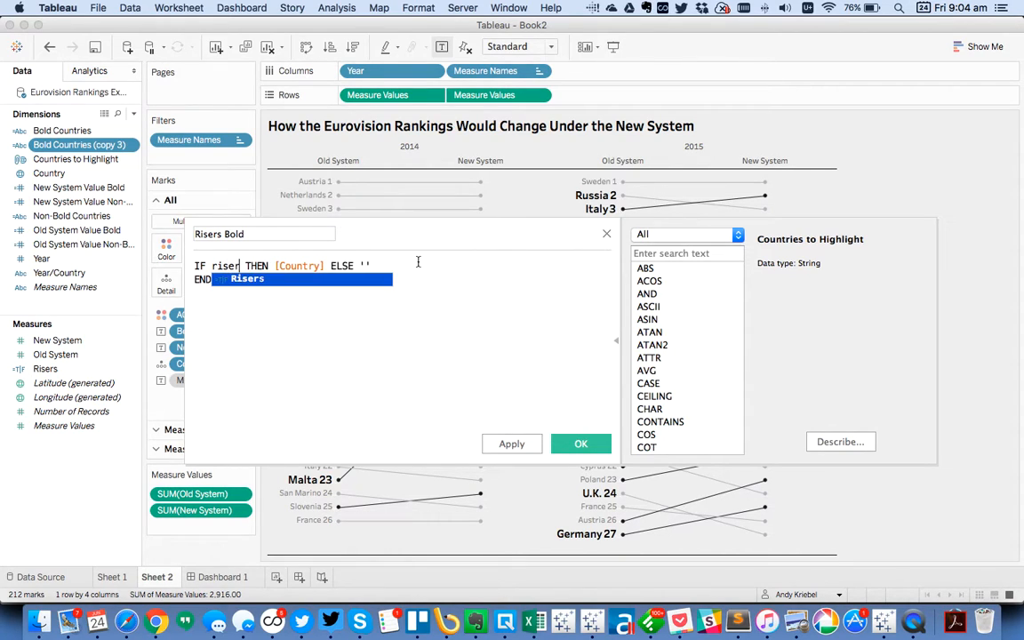
pyautogui.press('Return')
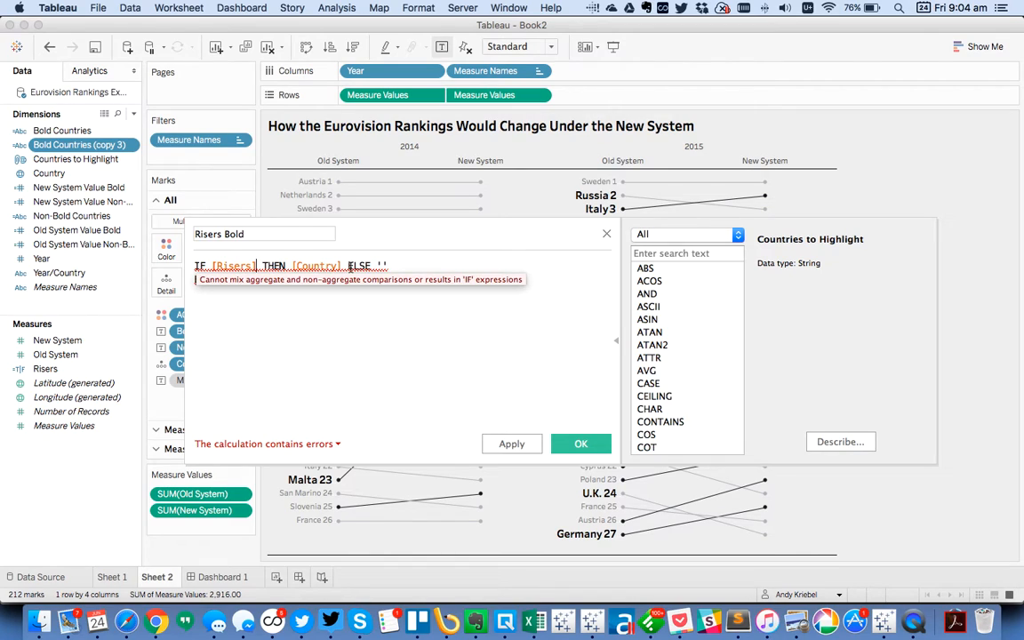
# Wrap Country in ATTR so Risers Bold reads IF [Risers] THEN ATTR([Country]) ELSE '' END, and save the calculation.
pyautogui.click(292, 266)
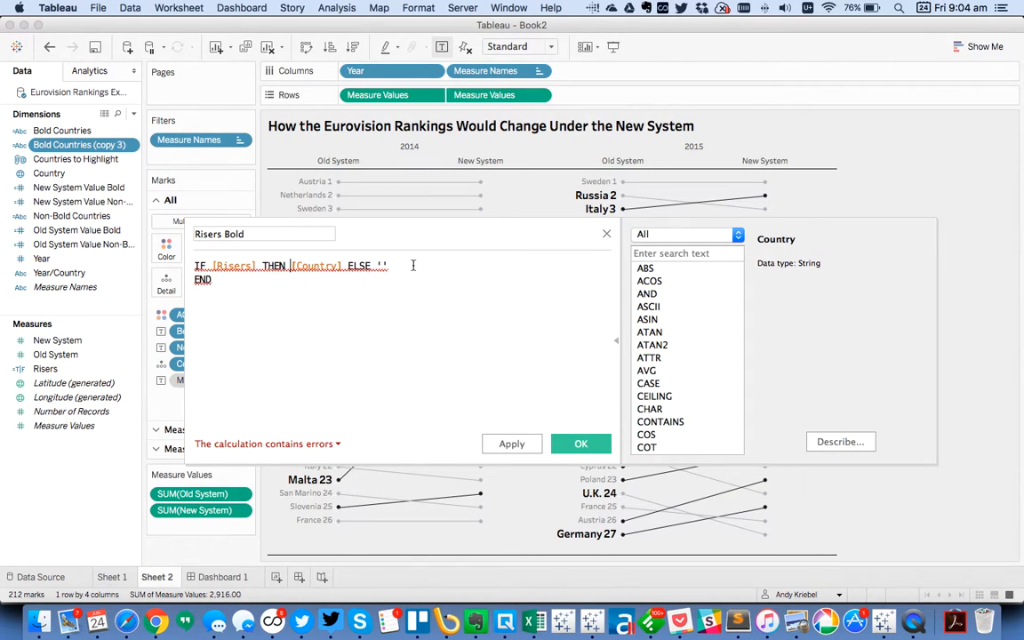
pyautogui.write('ATTR(')
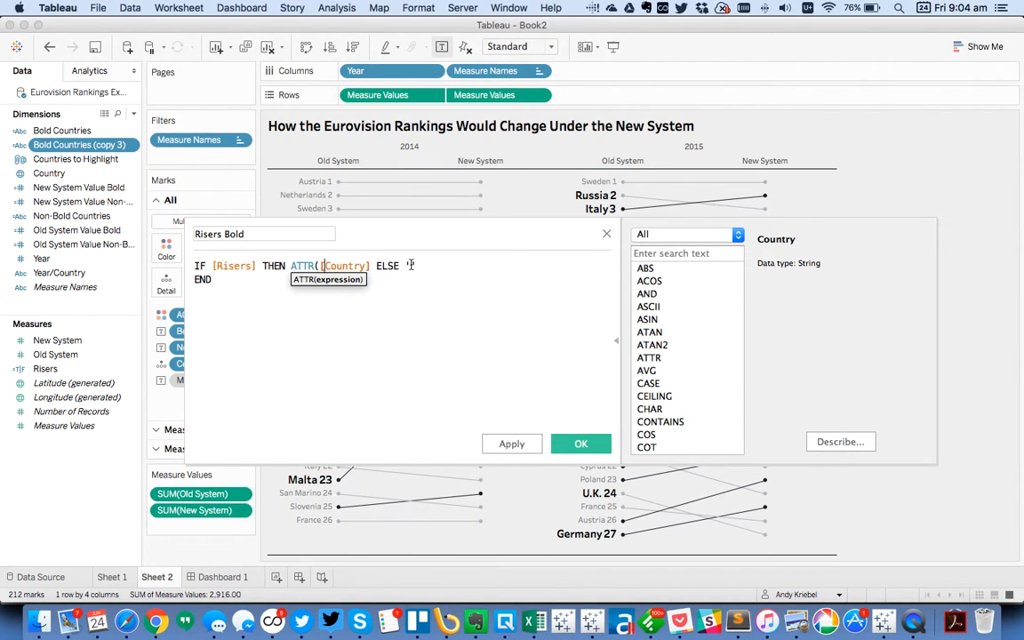
pyautogui.press('Right')
pyautogui.press('Right')
pyautogui.press('Right')
pyautogui.press('Right')
pyautogui.press('Right')
pyautogui.press('Right')
pyautogui.write(')')
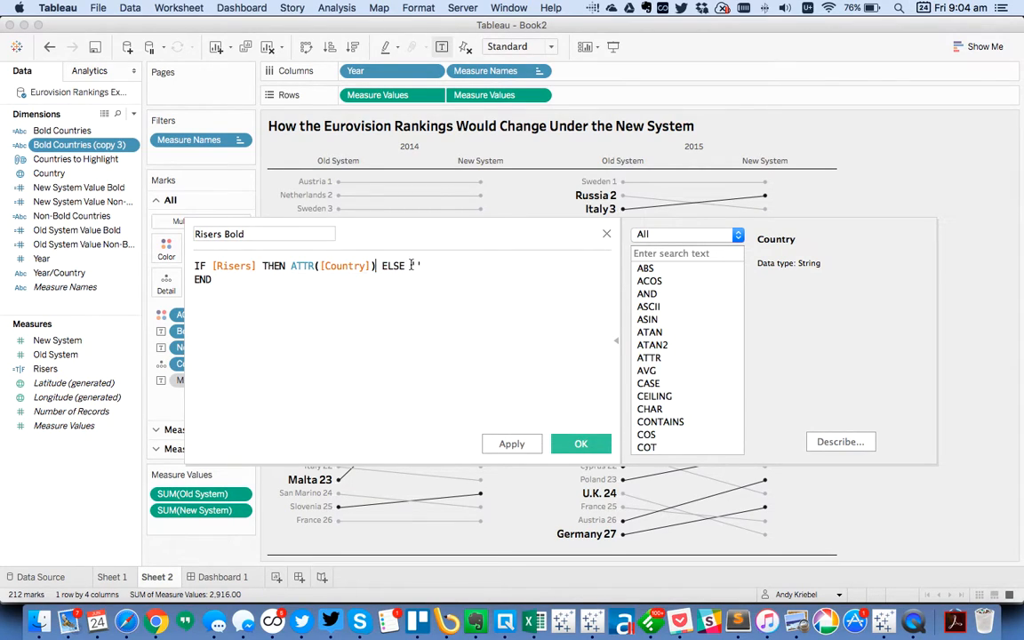
pyautogui.press('Right')
pyautogui.press('Right')
pyautogui.press('Right')
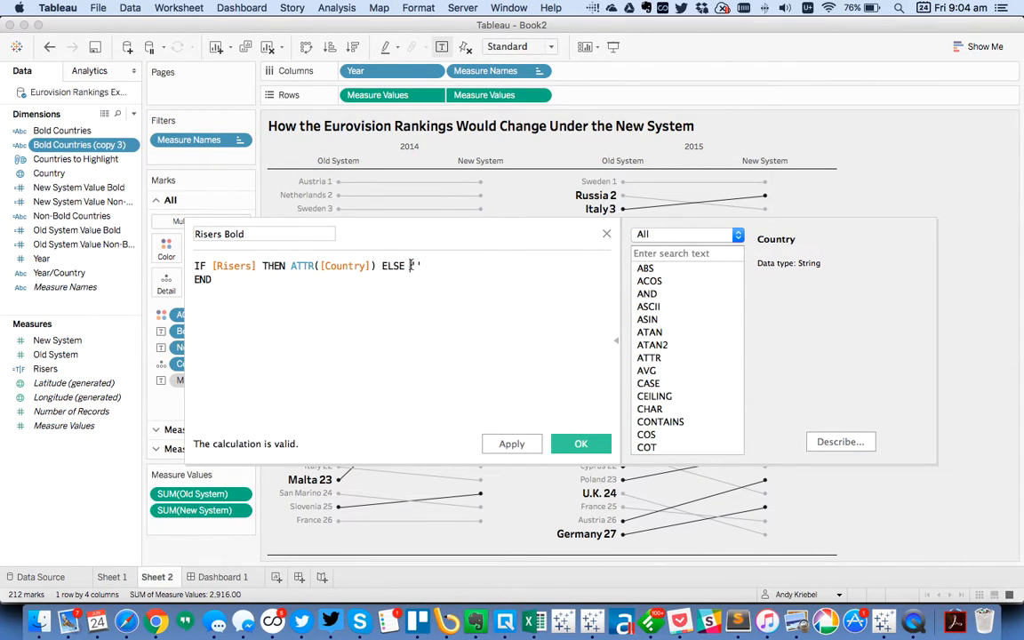
pyautogui.click(566, 442)
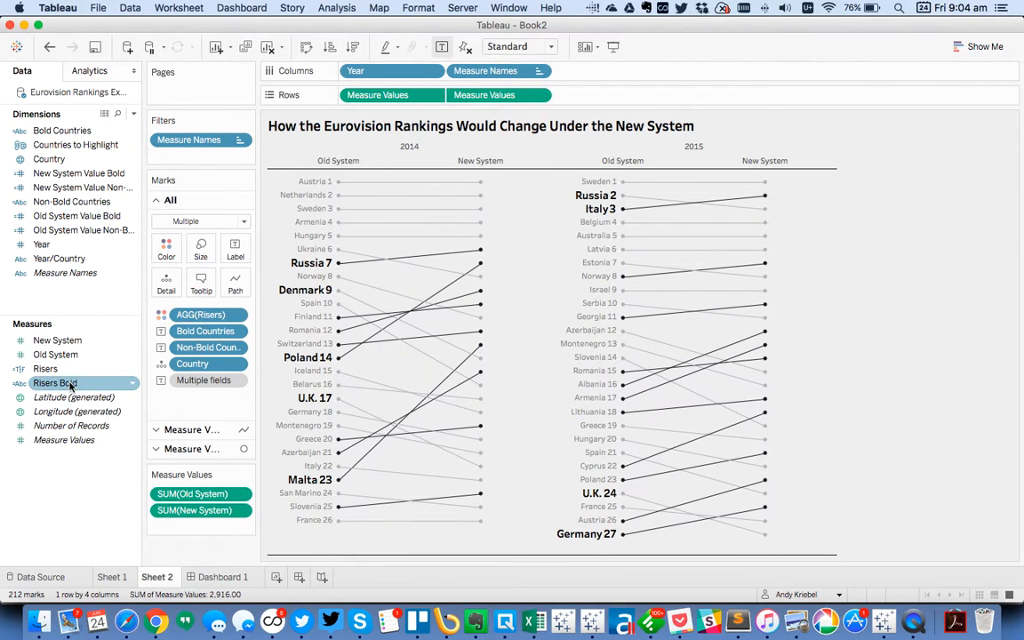
# Try replacing Bold Countries with Risers Bold in the label for all marks, check the label text, and undo the change.
pyautogui.moveTo(62, 387); pyautogui.dragTo(185, 335)
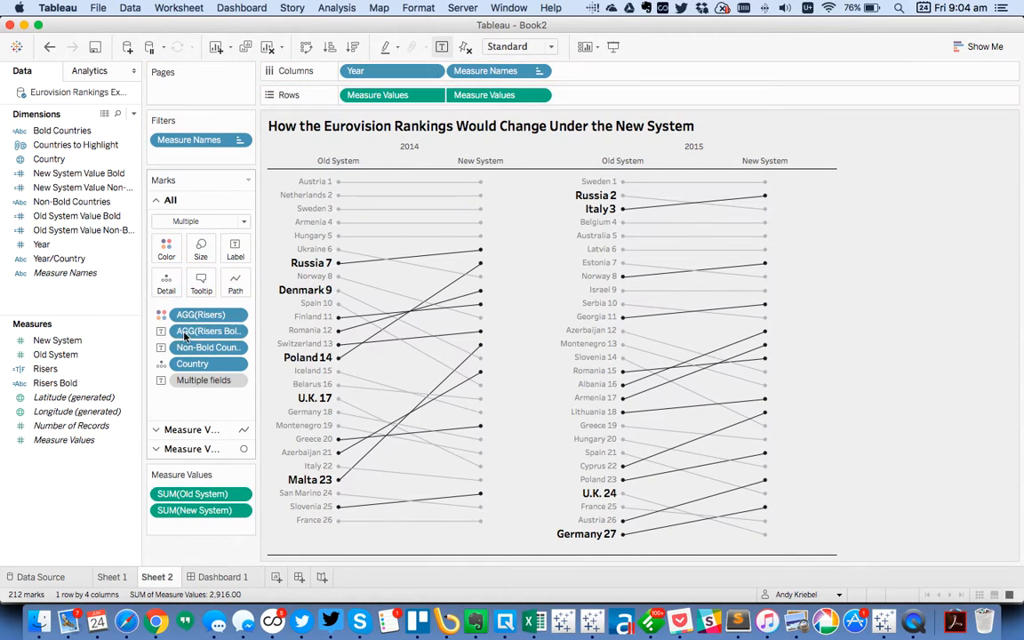
pyautogui.click(236, 246)
pyautogui.click(370, 322)
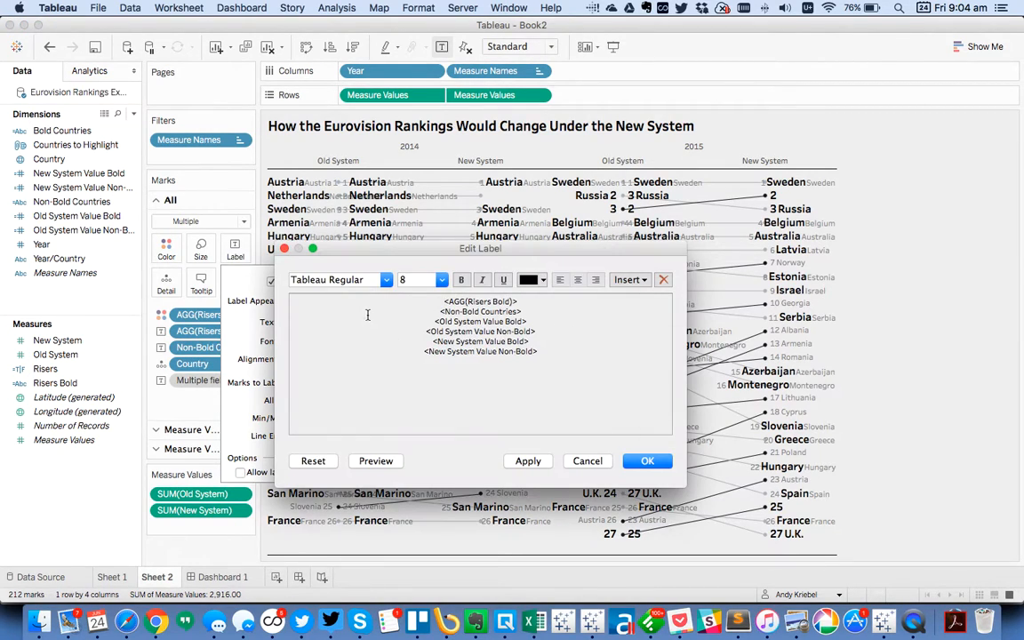
pyautogui.click(585, 461)
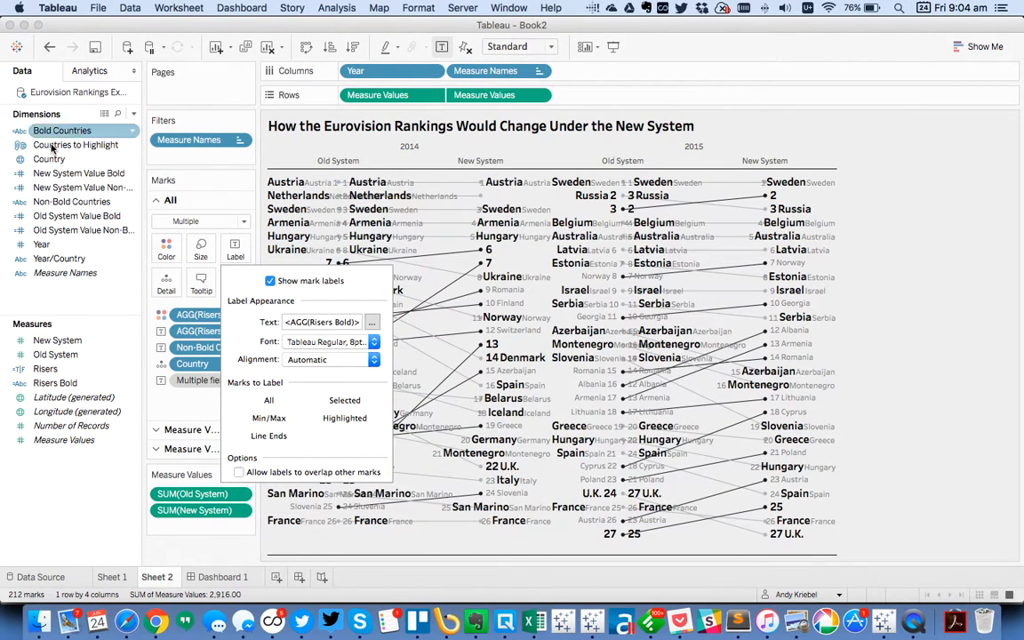
pyautogui.click(52, 48)
pyautogui.click(50, 47)
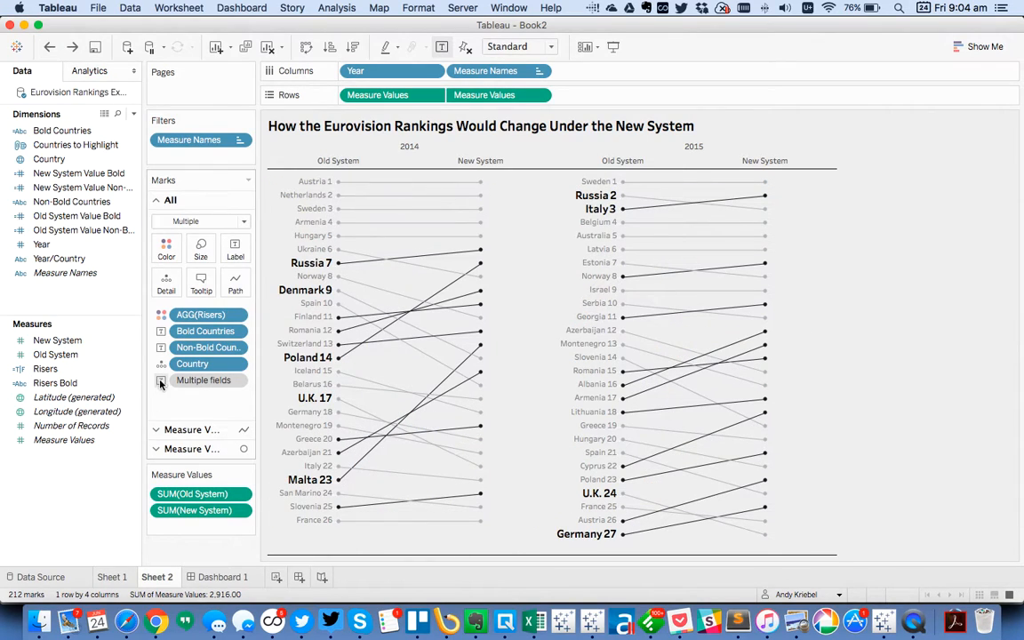
# Duplicate the Risers Bold calculated field and rename the copy as Risers Non-Bold.
pyautogui.click(70, 384)
pyautogui.rightClick(70, 384)
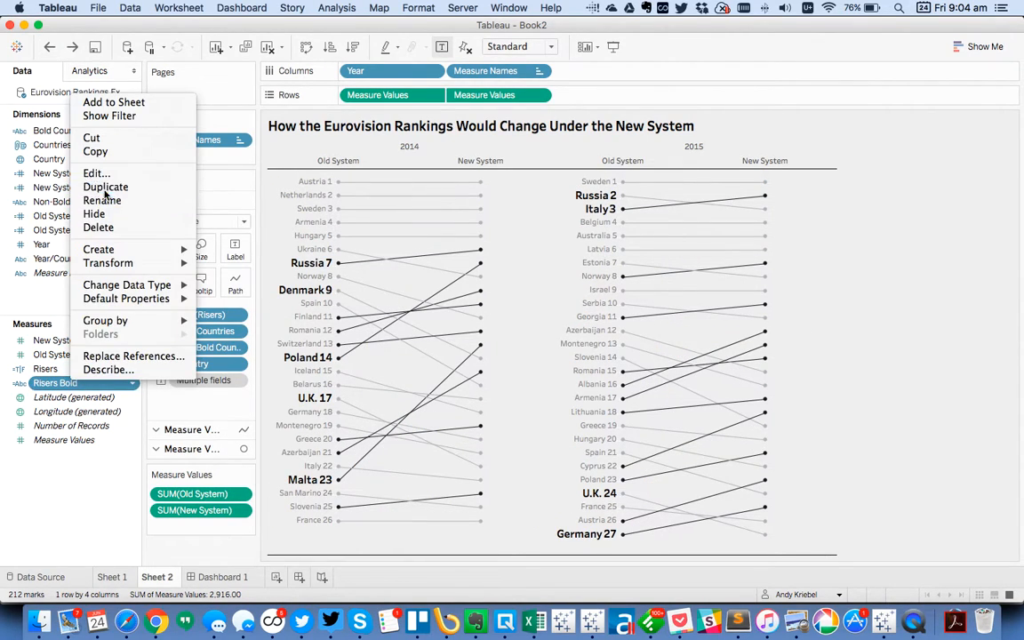
pyautogui.click(107, 187)
pyautogui.rightClick(78, 398)
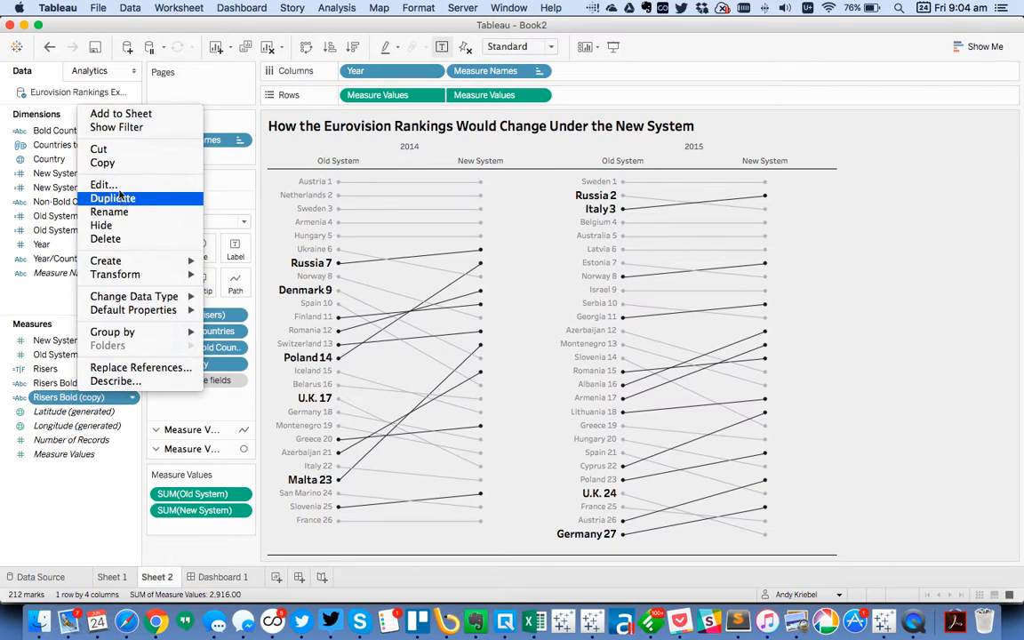
pyautogui.click(273, 190)
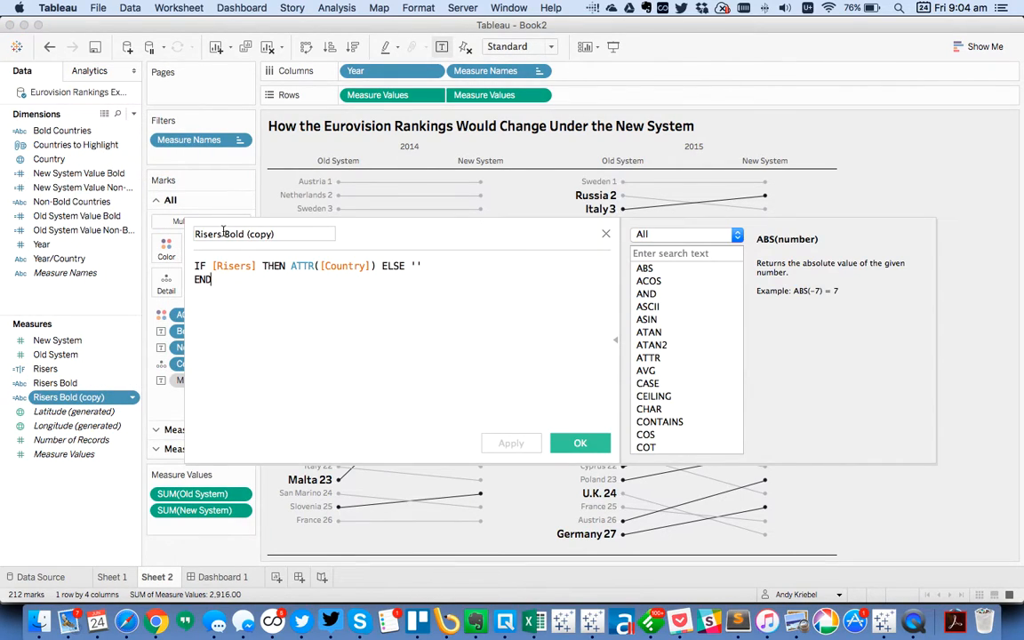
pyautogui.moveTo(223, 231); pyautogui.dragTo(336, 229)
pyautogui.write('Non-')
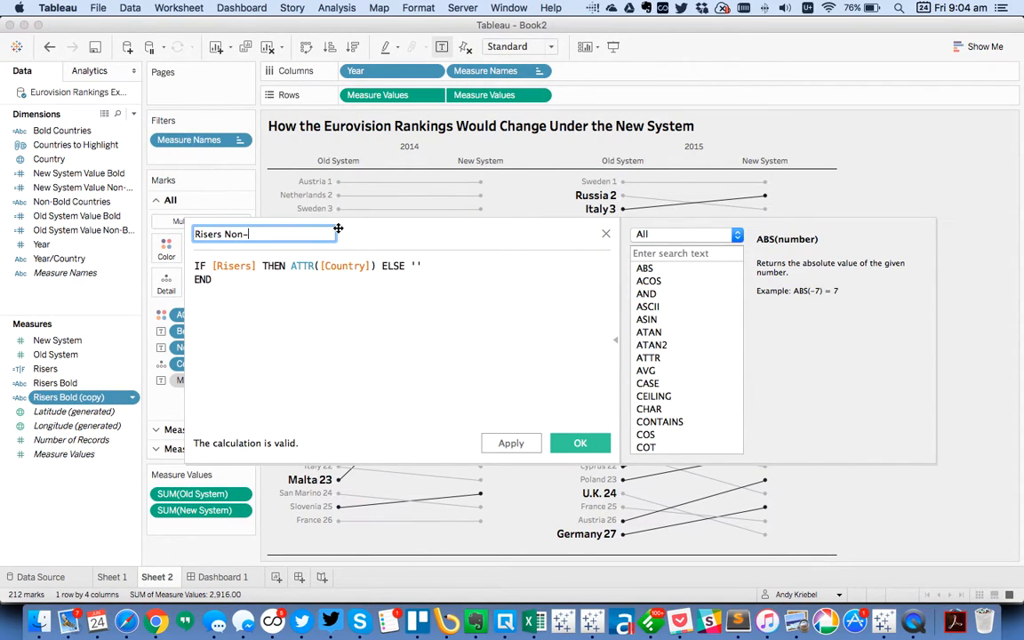
# Change the Risers Non-Bold formula to IF [Risers] THEN '' ELSE ATTR([Country]) END and save it.
pyautogui.click(289, 266)
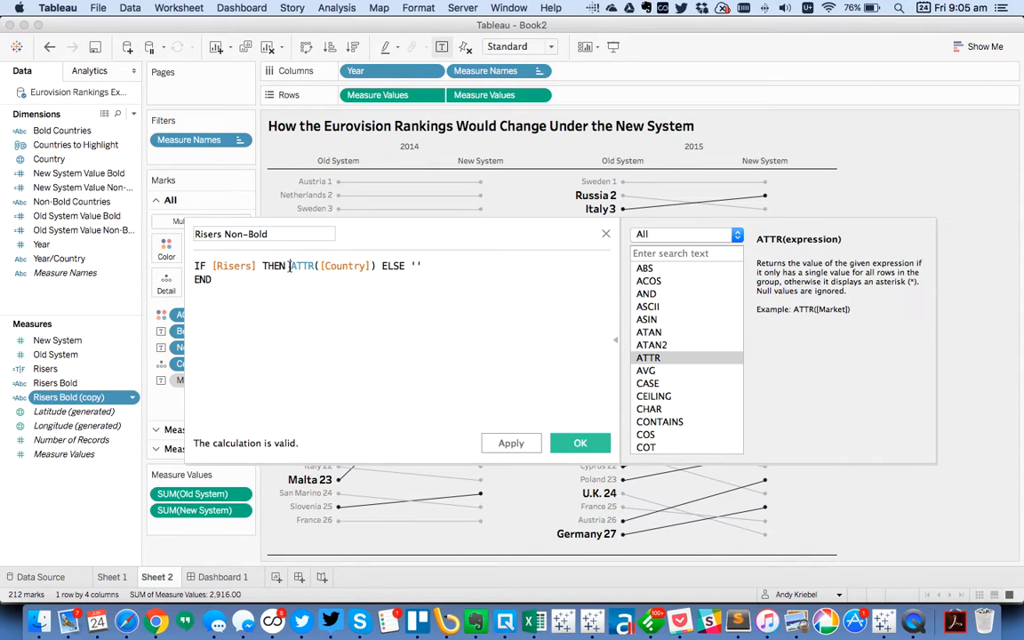
pyautogui.write("'' ELSE")
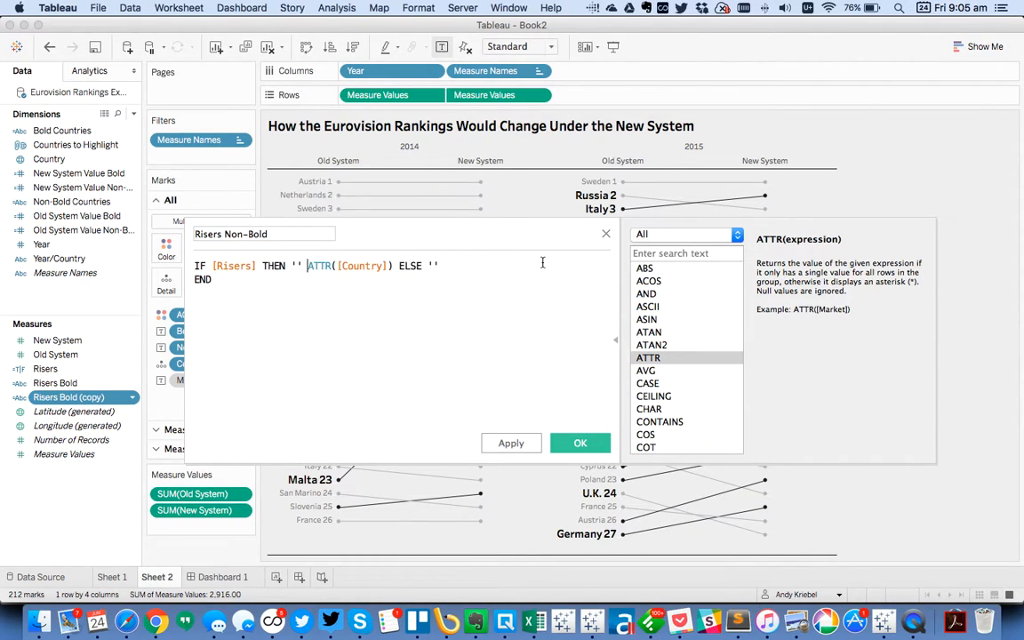
pyautogui.moveTo(430, 266); pyautogui.dragTo(468, 266)
pyautogui.press('BackSpace')
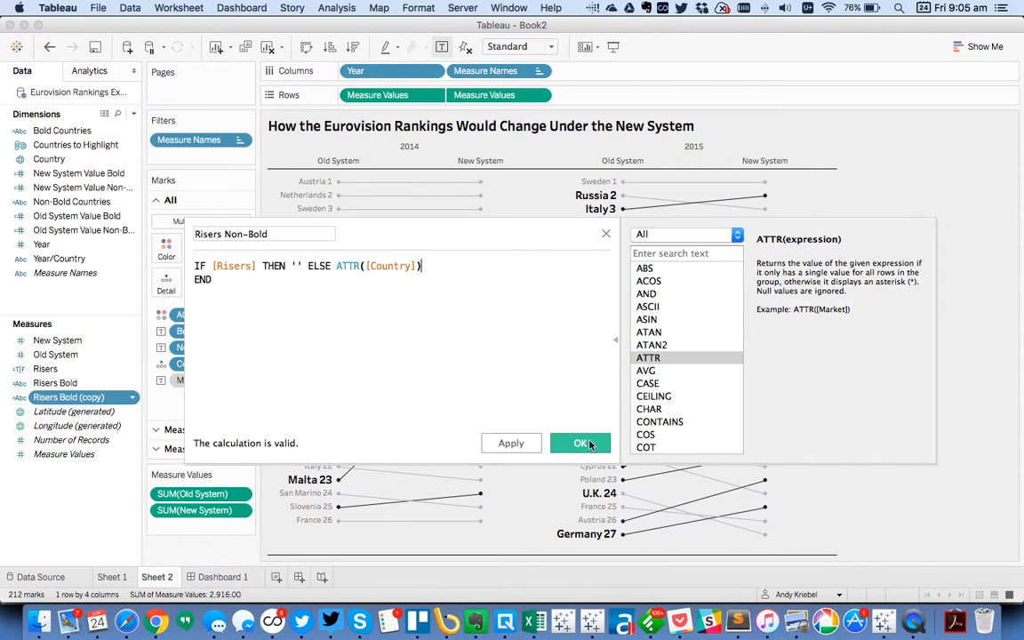
pyautogui.click(579, 443)
# Try replacing both country label fields for all marks with Risers Non-Bold and Risers Bold, and undo the replacements.
pyautogui.moveTo(64, 396); pyautogui.dragTo(210, 353)
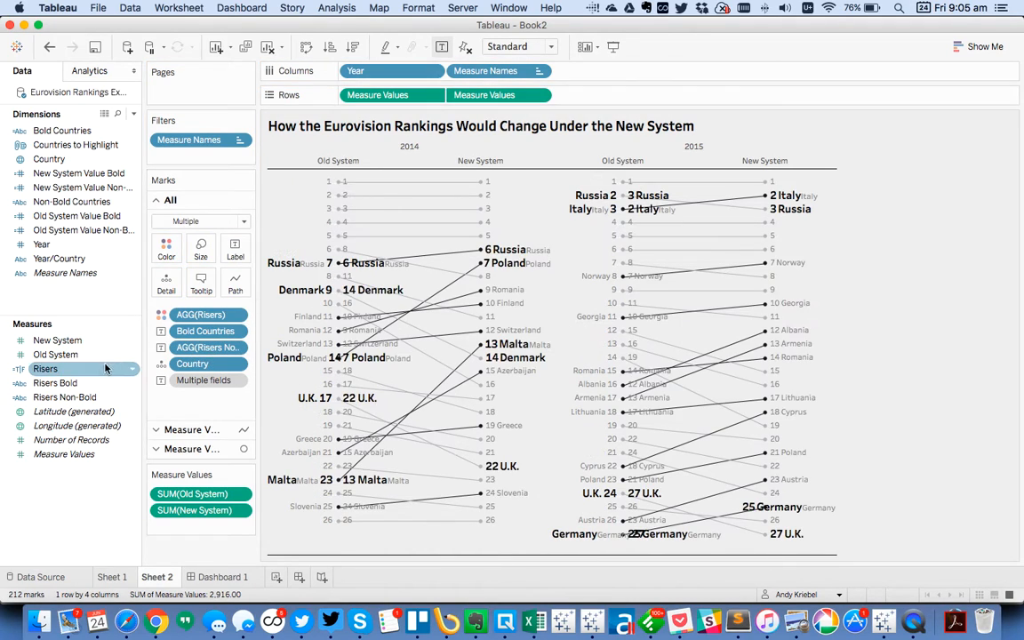
pyautogui.moveTo(70, 378); pyautogui.dragTo(209, 330)
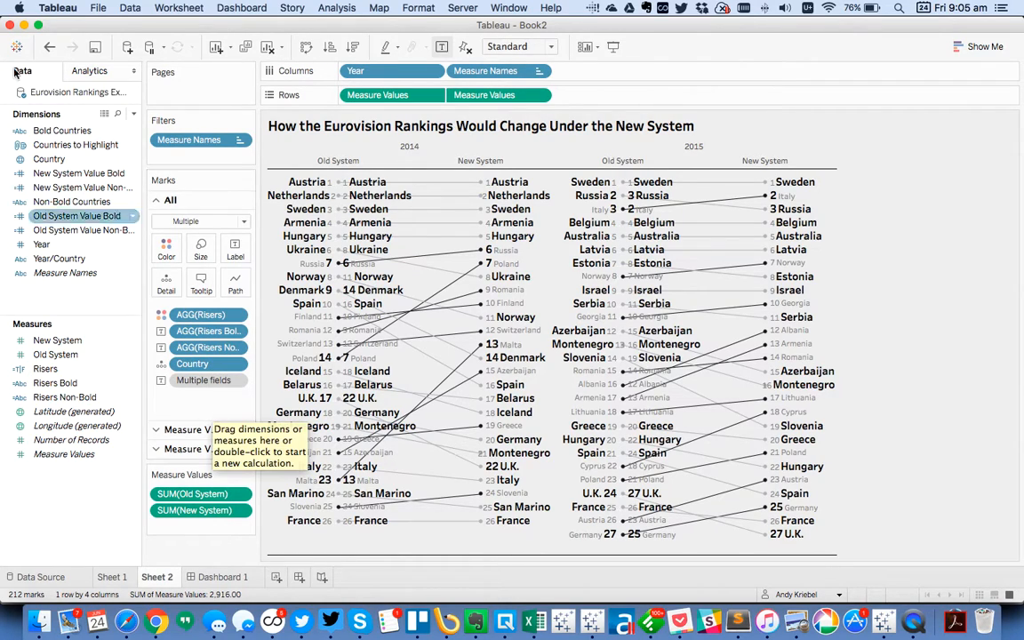
pyautogui.click(50, 47)
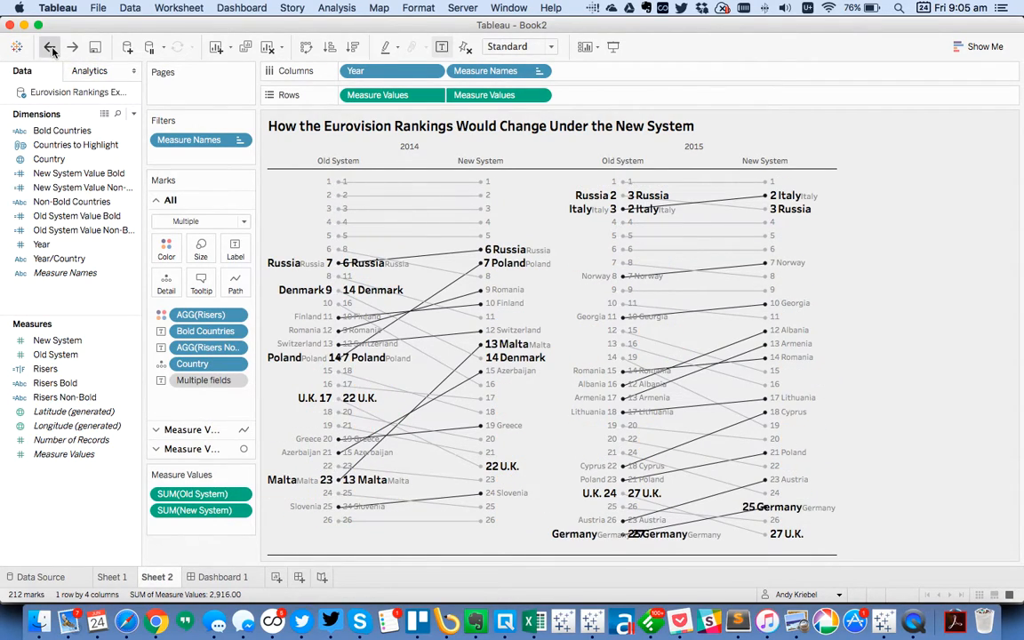
pyautogui.click(51, 47)
# On the line marks only, replace the Bold Countries and Non-Bold Countries labels with Risers Bold and Risers Non-Bold.
pyautogui.click(197, 430)
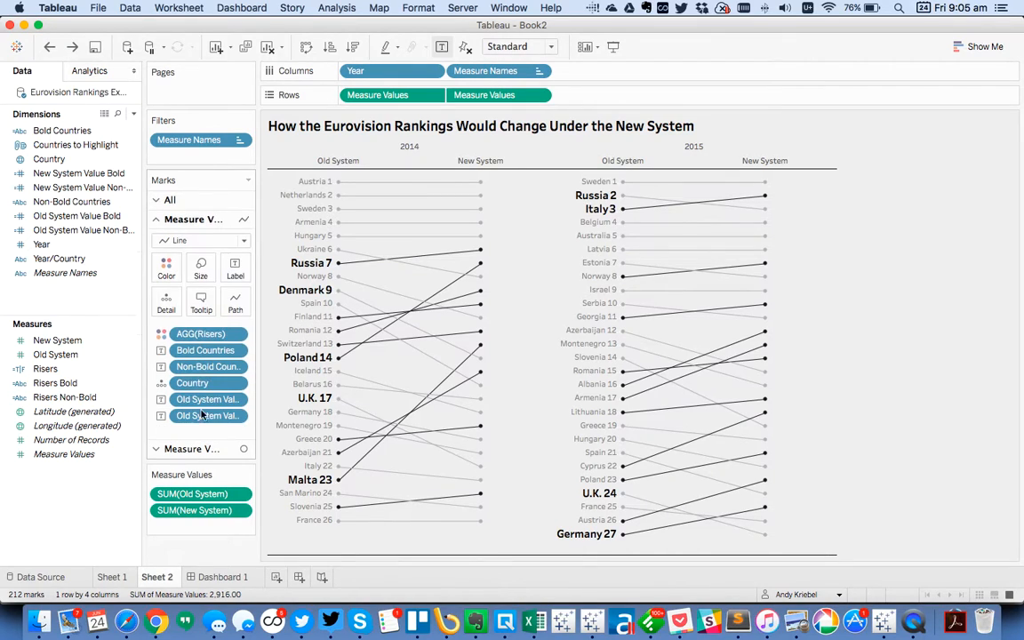
pyautogui.moveTo(58, 389); pyautogui.dragTo(203, 360)
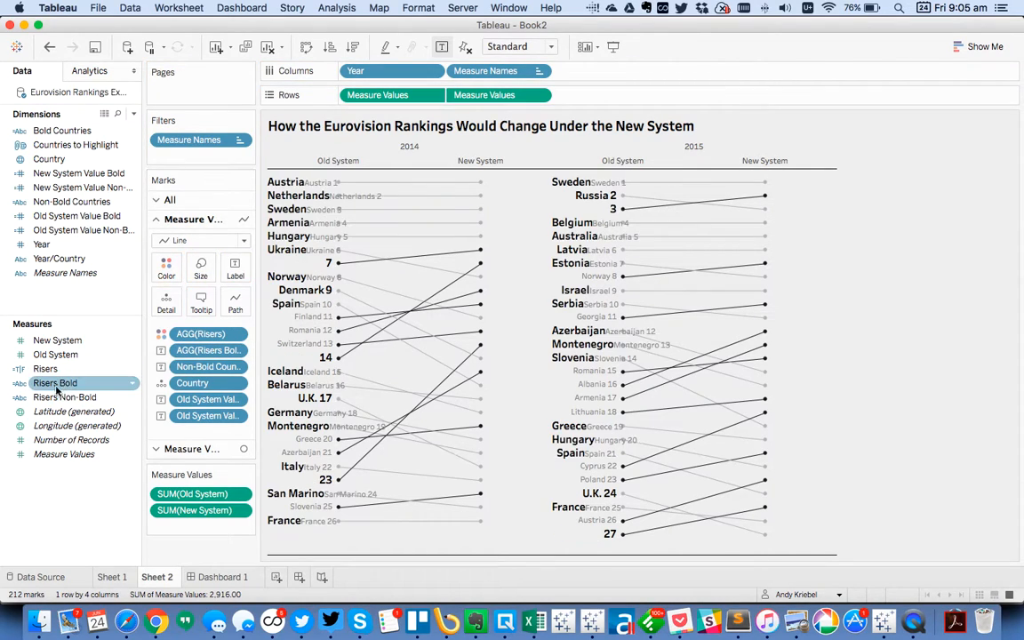
pyautogui.moveTo(68, 394); pyautogui.dragTo(189, 372)
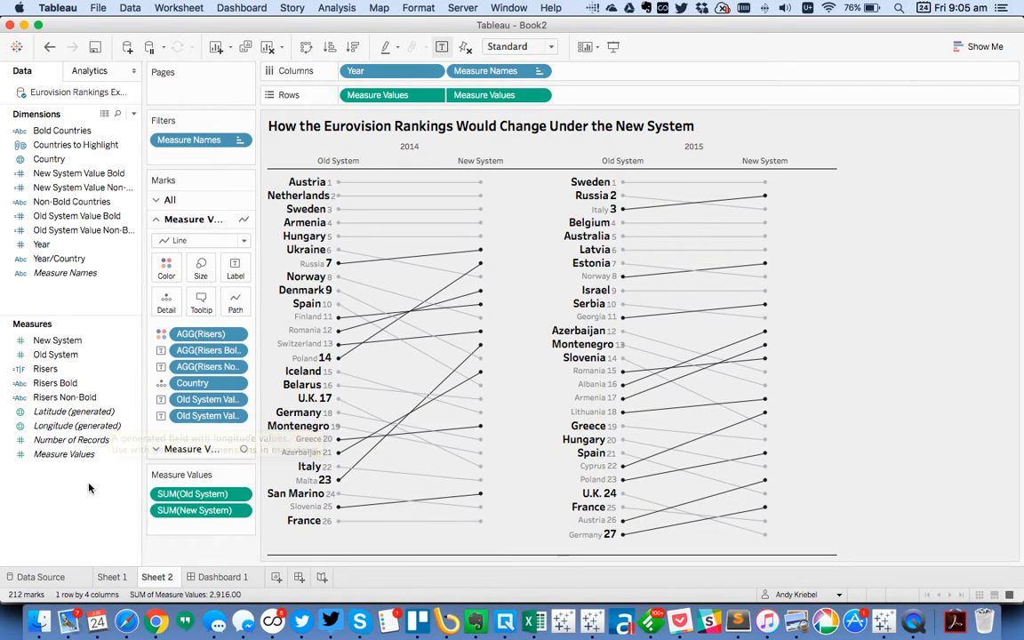
# In the line marks' label text, format the Risers Bold placeholder as grey Tableau Regular at size 8.
pyautogui.click(235, 269)
pyautogui.click(372, 339)
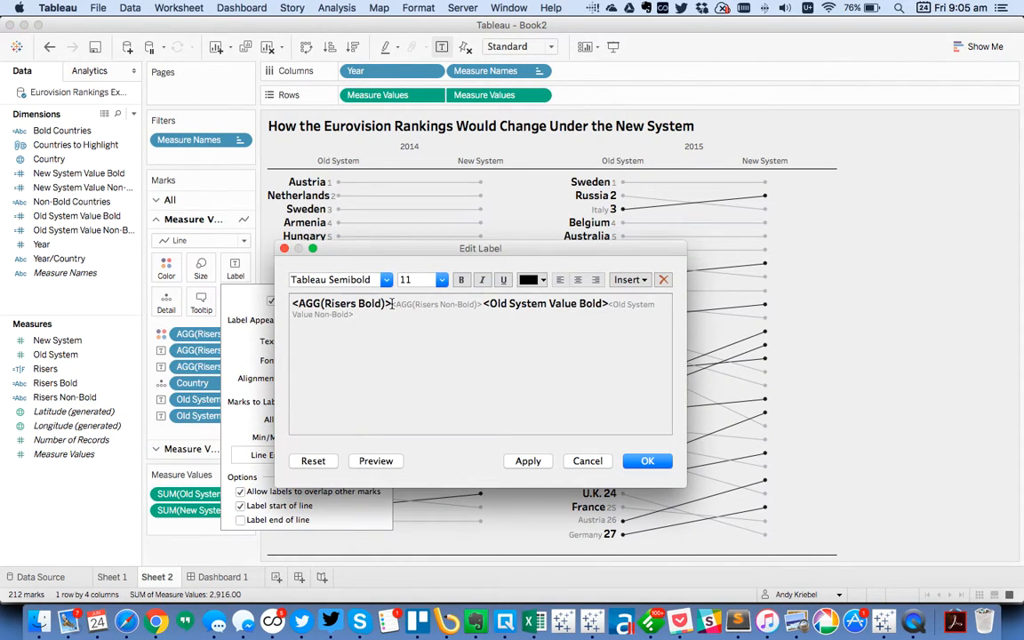
pyautogui.moveTo(293, 303); pyautogui.dragTo(392, 304)
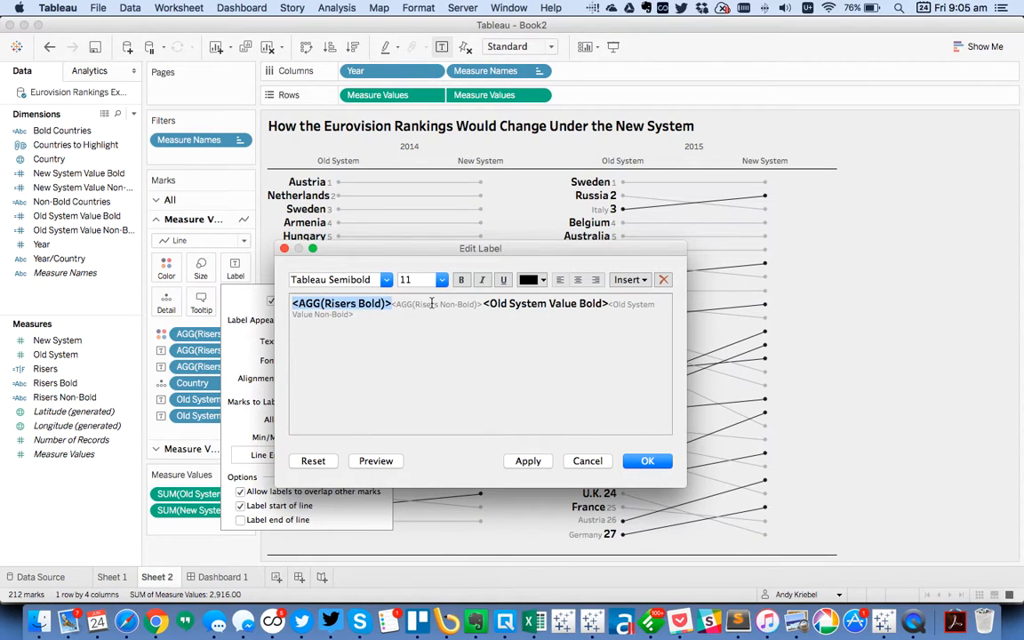
pyautogui.click(541, 282)
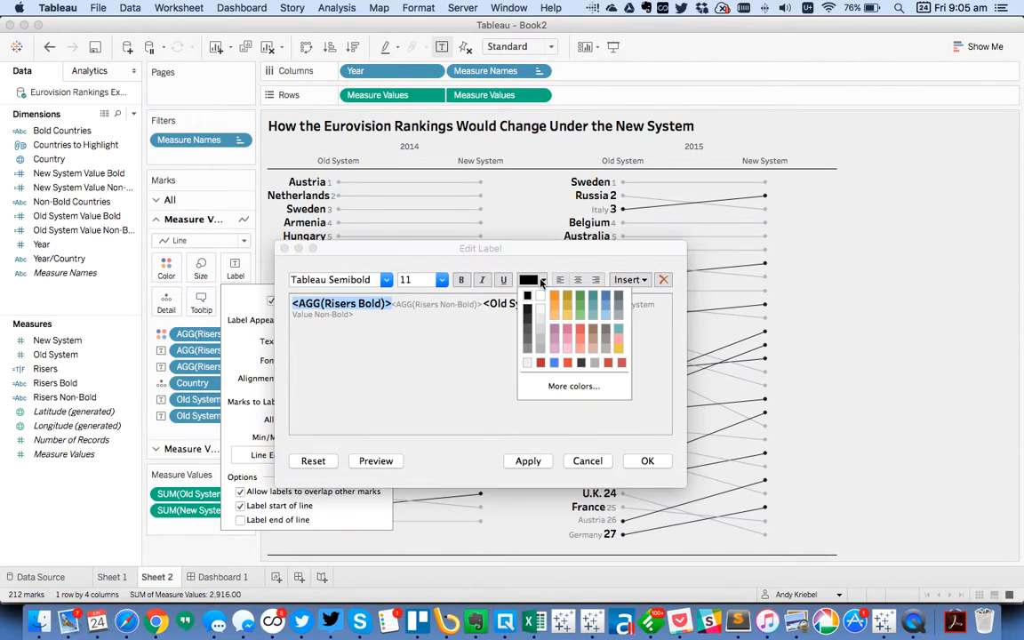
pyautogui.click(526, 349)
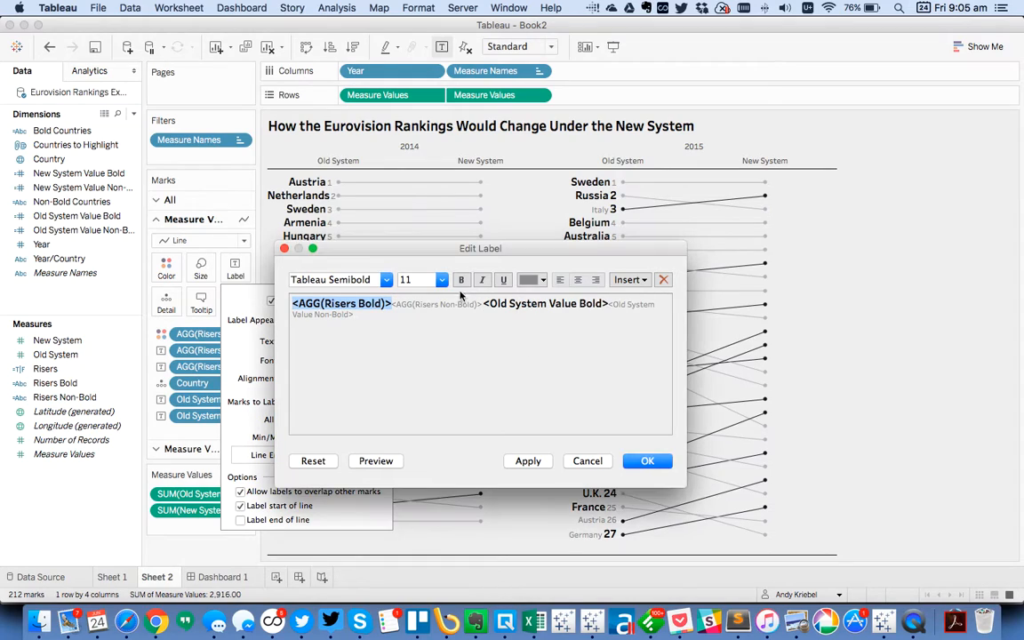
pyautogui.click(440, 279)
pyautogui.click(425, 295)
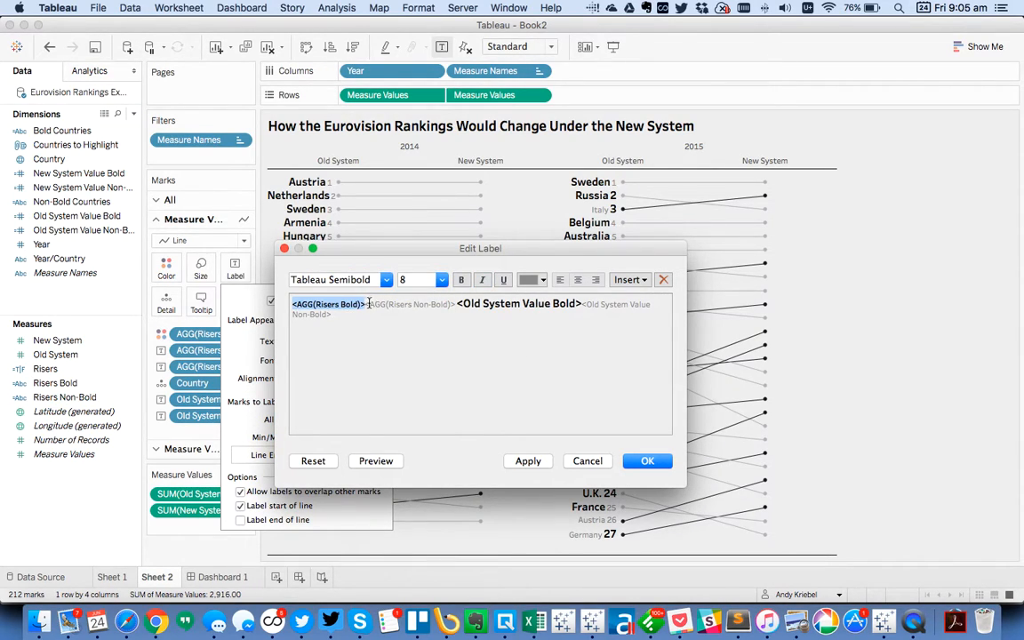
pyautogui.click(385, 280)
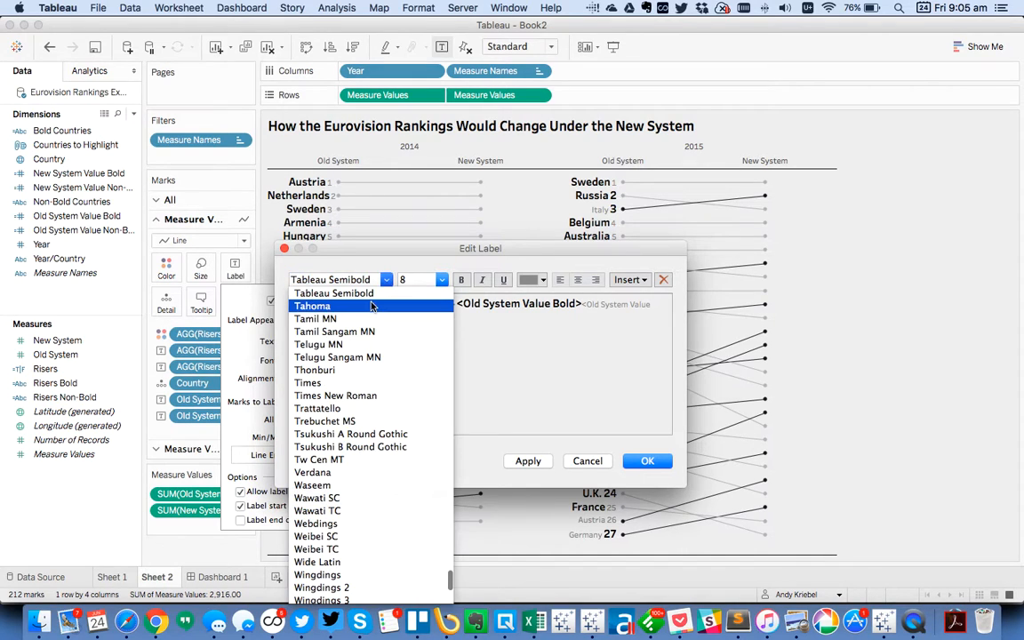
pyautogui.scroll(2, 383, 327)
pyautogui.click(388, 344)
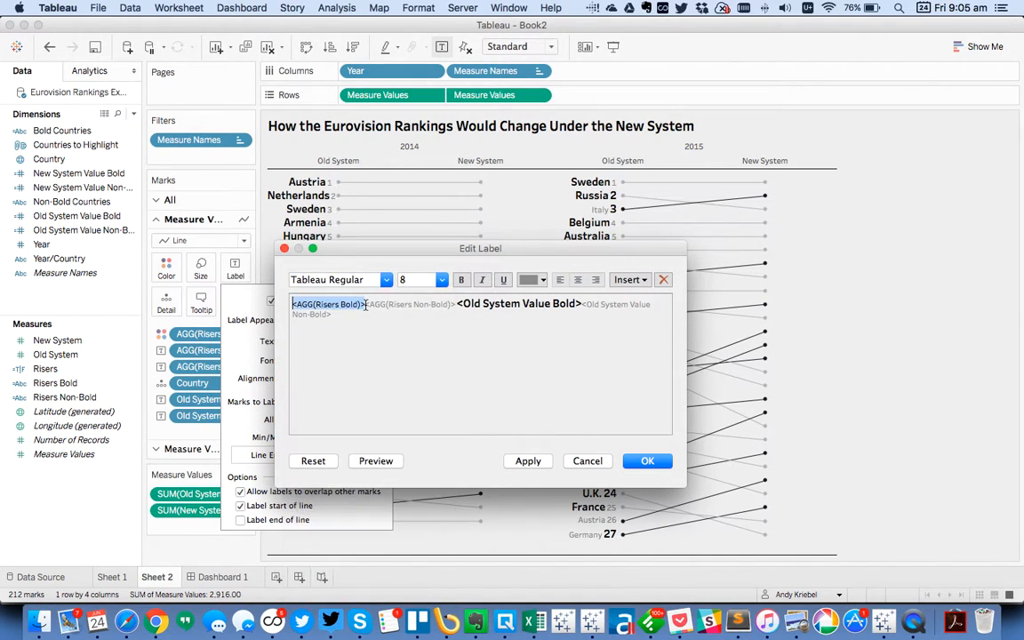
# Format the Risers Non-Bold placeholder as black Tableau Semibold at size 11 and apply the label changes.
pyautogui.doubleClick(453, 304)
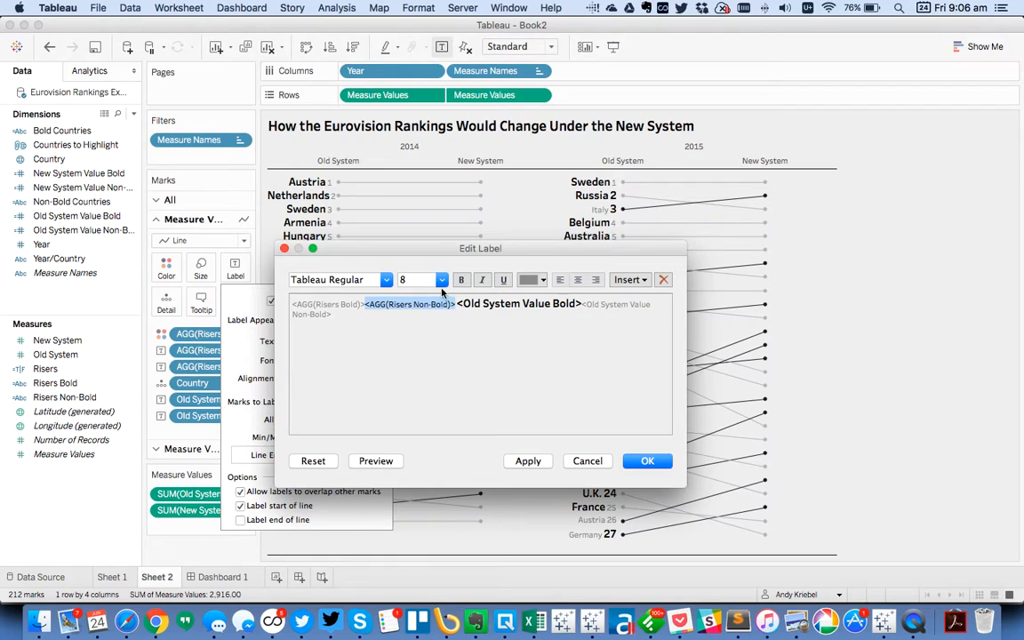
pyautogui.click(387, 280)
pyautogui.click(355, 304)
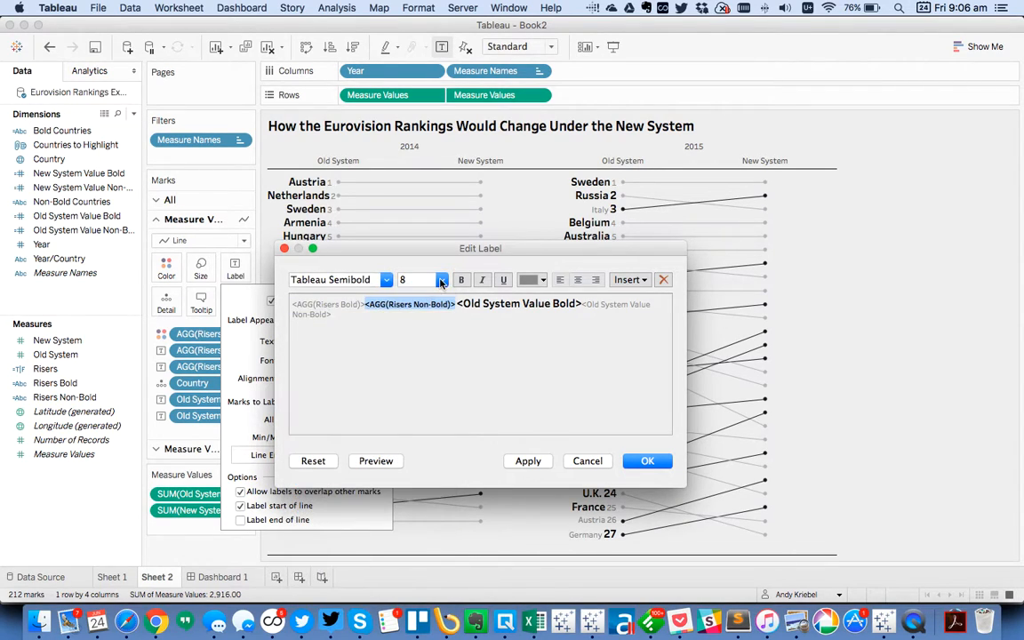
pyautogui.click(442, 280)
pyautogui.click(429, 318)
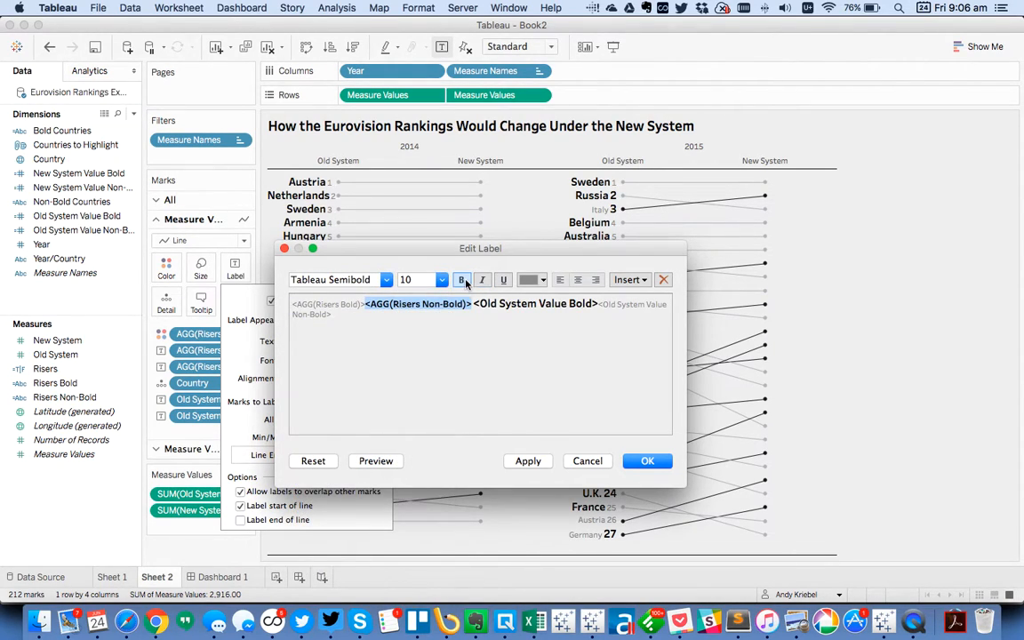
pyautogui.click(545, 283)
pyautogui.click(530, 296)
pyautogui.click(440, 284)
pyautogui.click(436, 282)
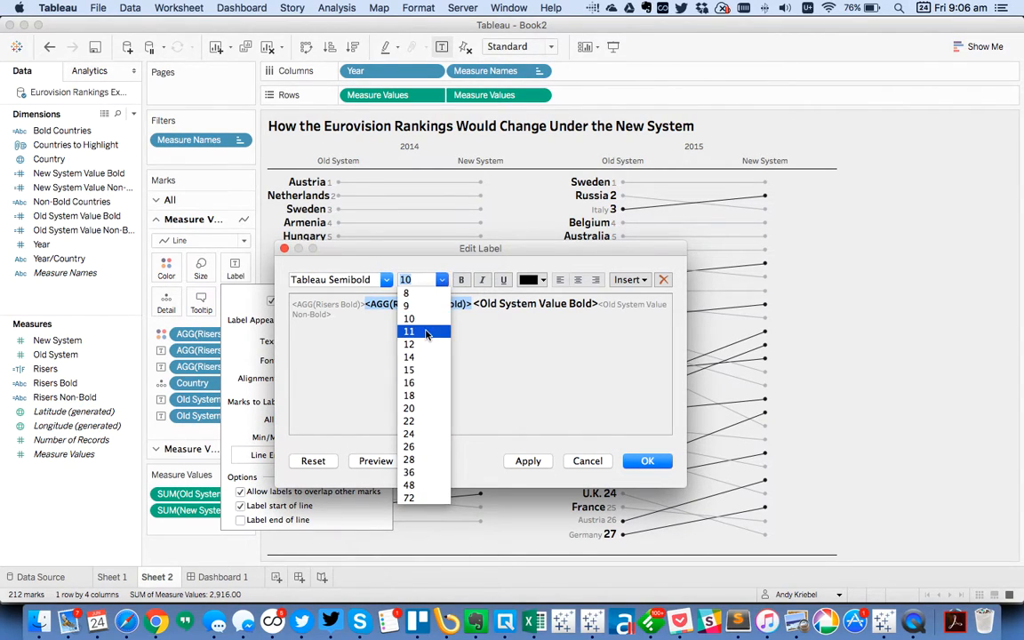
pyautogui.click(392, 299)
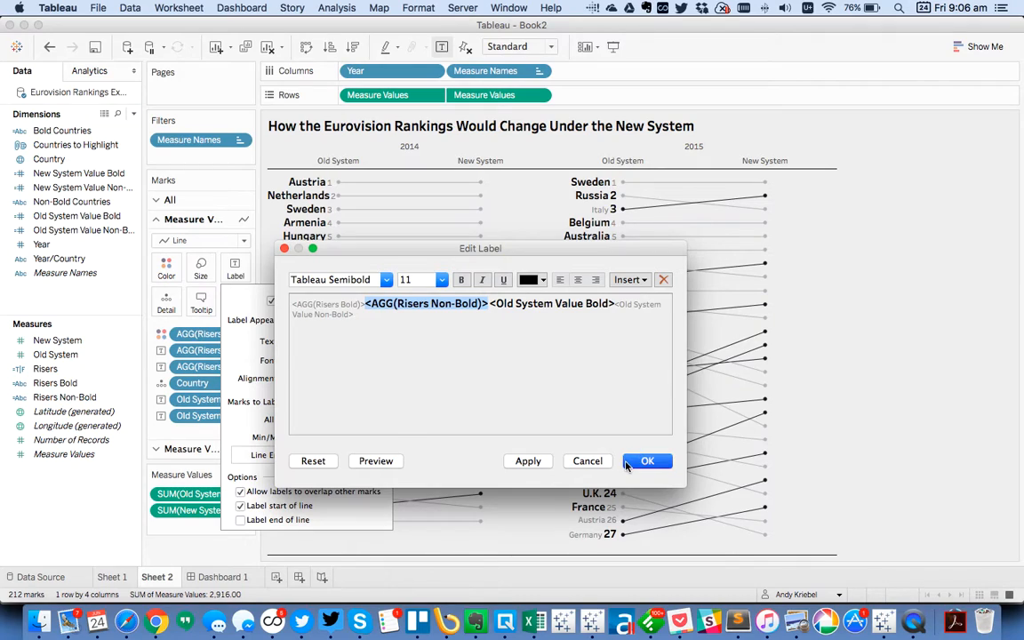
pyautogui.click(629, 462)
pyautogui.click(114, 300)
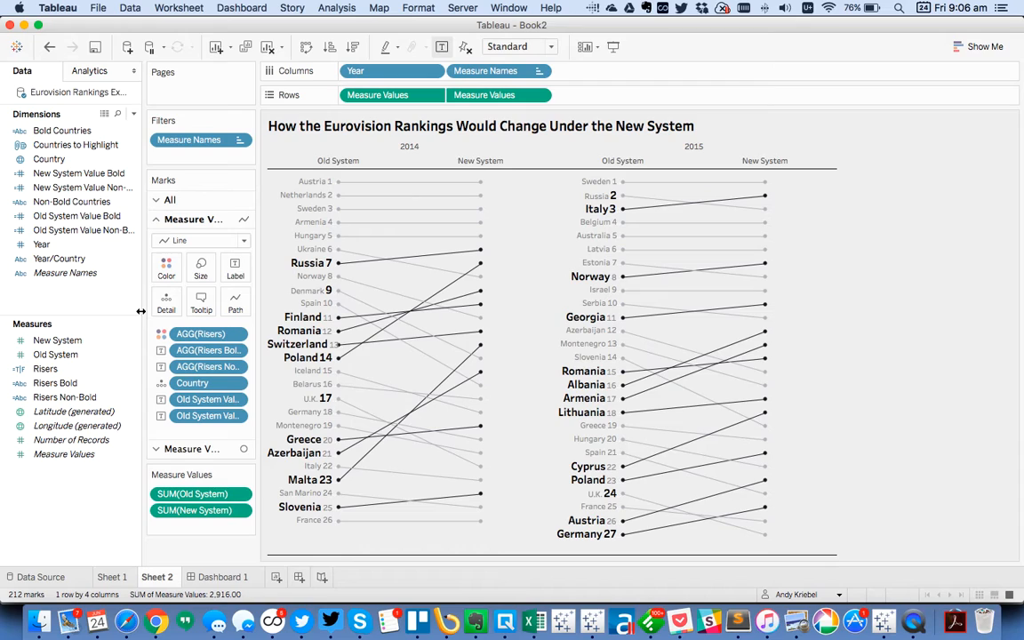
# Duplicate the Risers Bold calculated field and name the copy Risers Bold Value.
pyautogui.rightClick(59, 384)
pyautogui.click(94, 188)
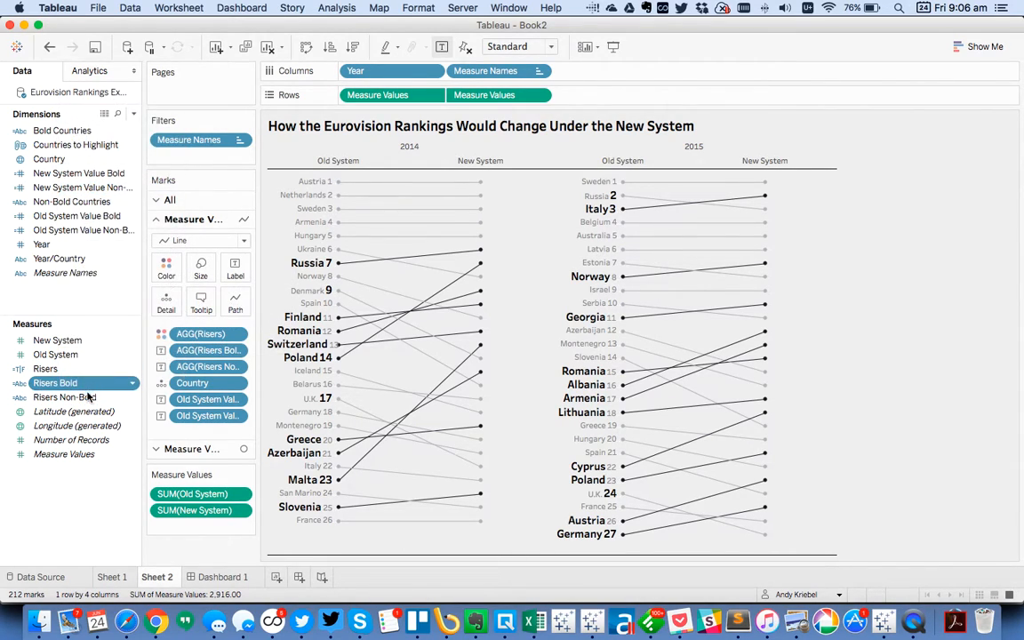
pyautogui.rightClick(80, 398)
pyautogui.click(93, 174)
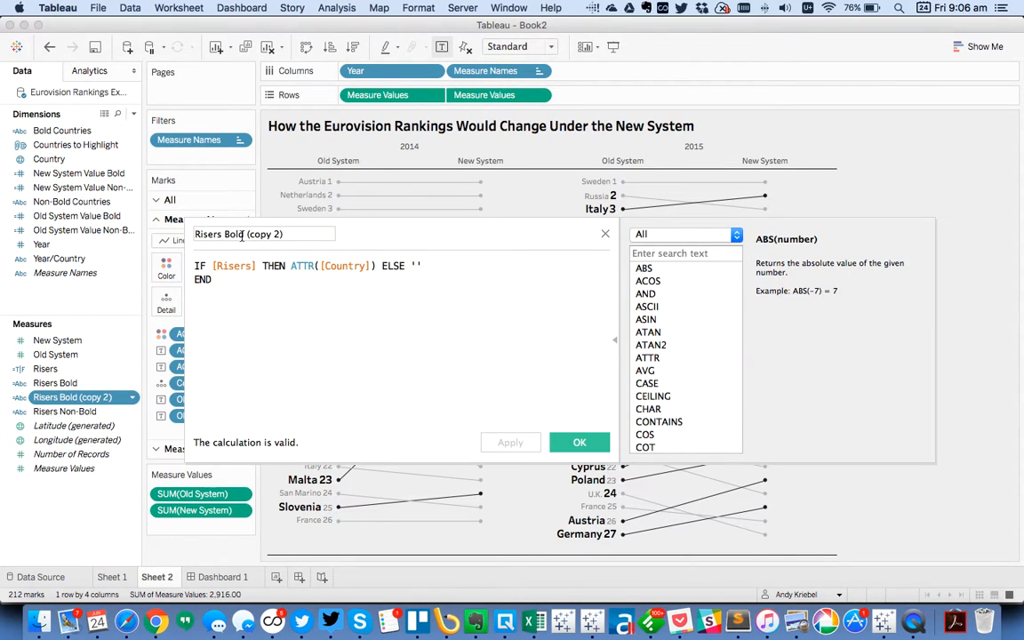
pyautogui.moveTo(246, 233); pyautogui.dragTo(334, 232)
pyautogui.write('Value')
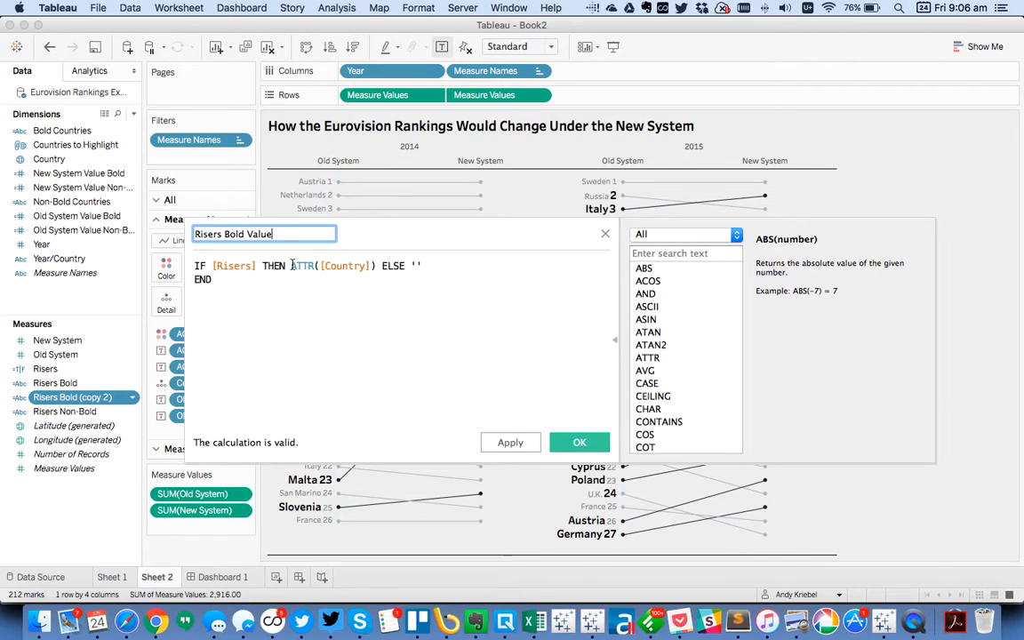
# Change the Risers Bold Value formula to IF [Risers] THEN SUM([Old System]) END and save it.
pyautogui.moveTo(292, 265); pyautogui.dragTo(377, 265)
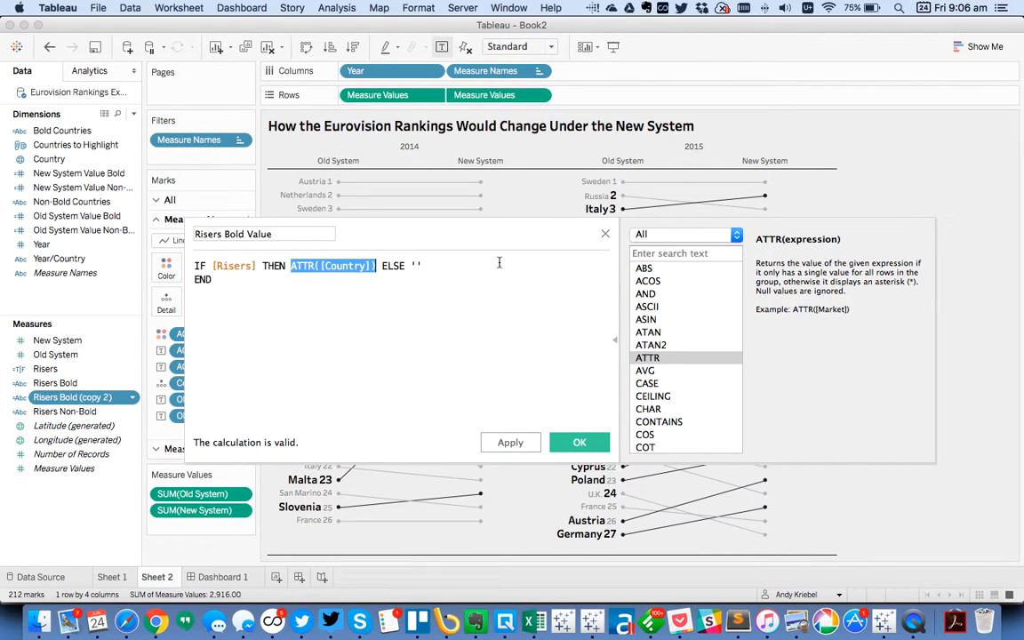
pyautogui.write('old')
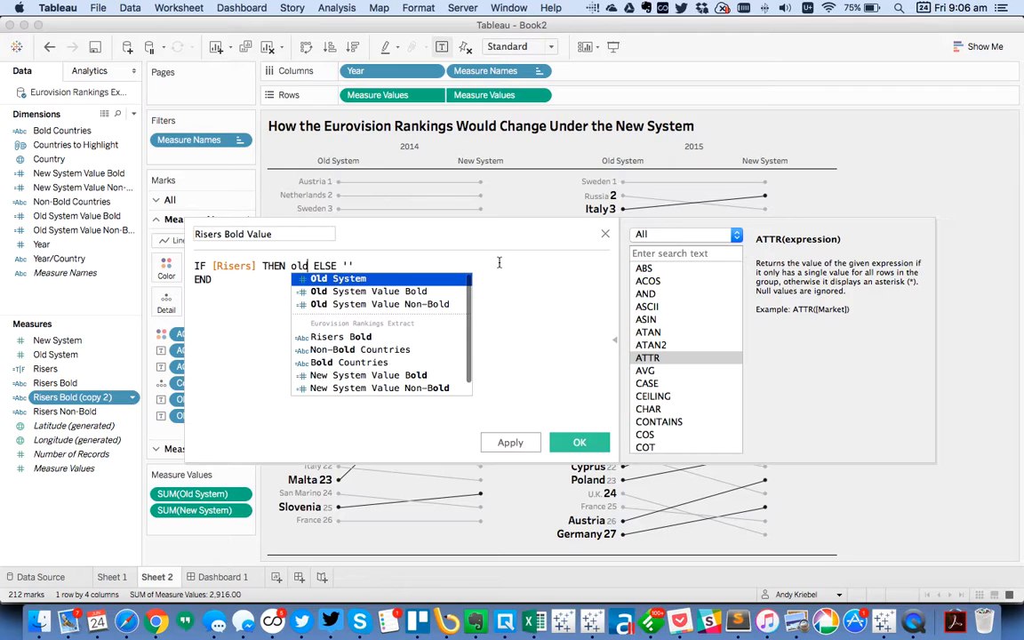
pyautogui.press('Return')
pyautogui.moveTo(365, 265); pyautogui.dragTo(448, 266)
pyautogui.press('BackSpace')
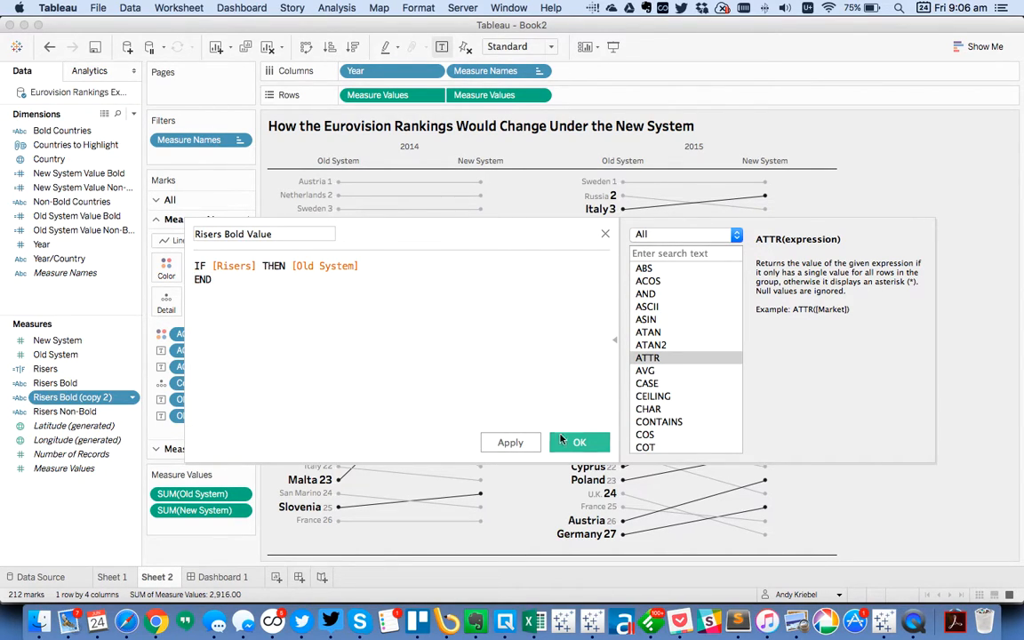
pyautogui.click(290, 265)
pyautogui.write('SUM(')
pyautogui.press('End')
pyautogui.write(')')
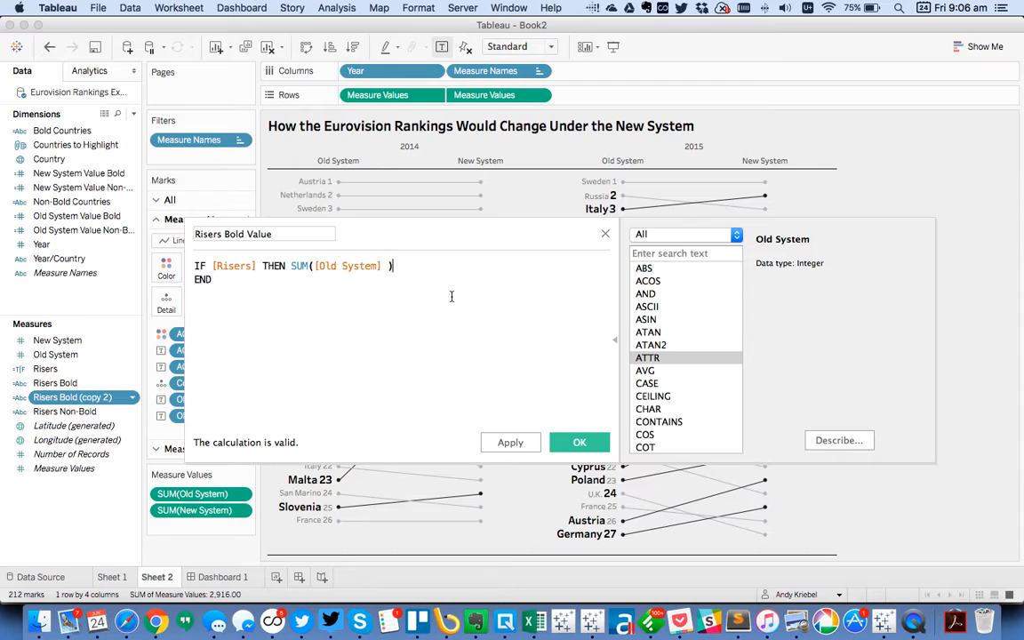
pyautogui.click(554, 444)
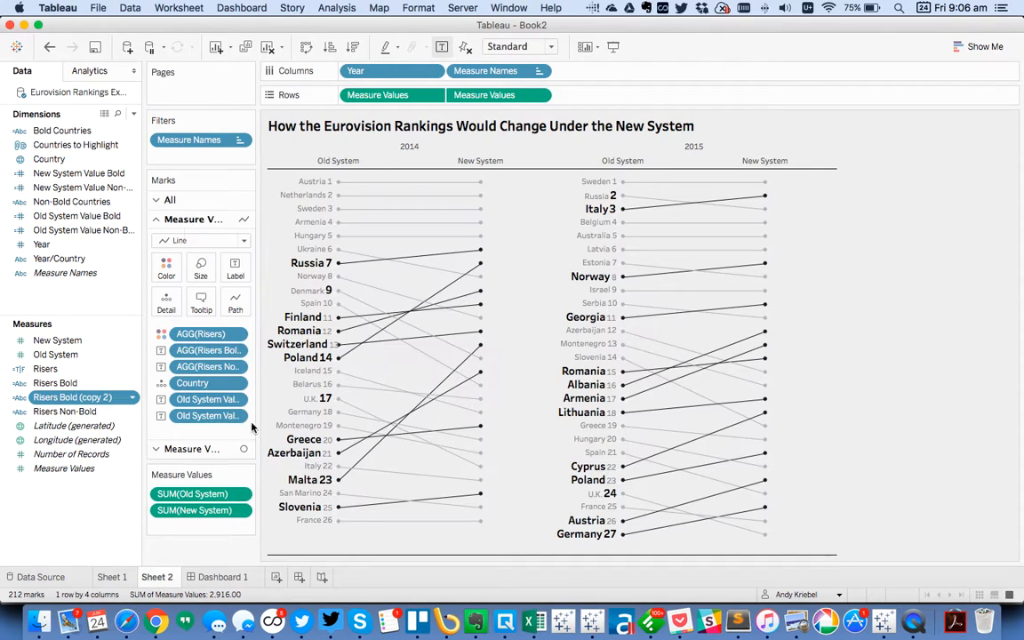
# Duplicate the Risers Bold Value field and name the copy Risers Non-Bold Value.
pyautogui.rightClick(84, 396)
pyautogui.click(124, 190)
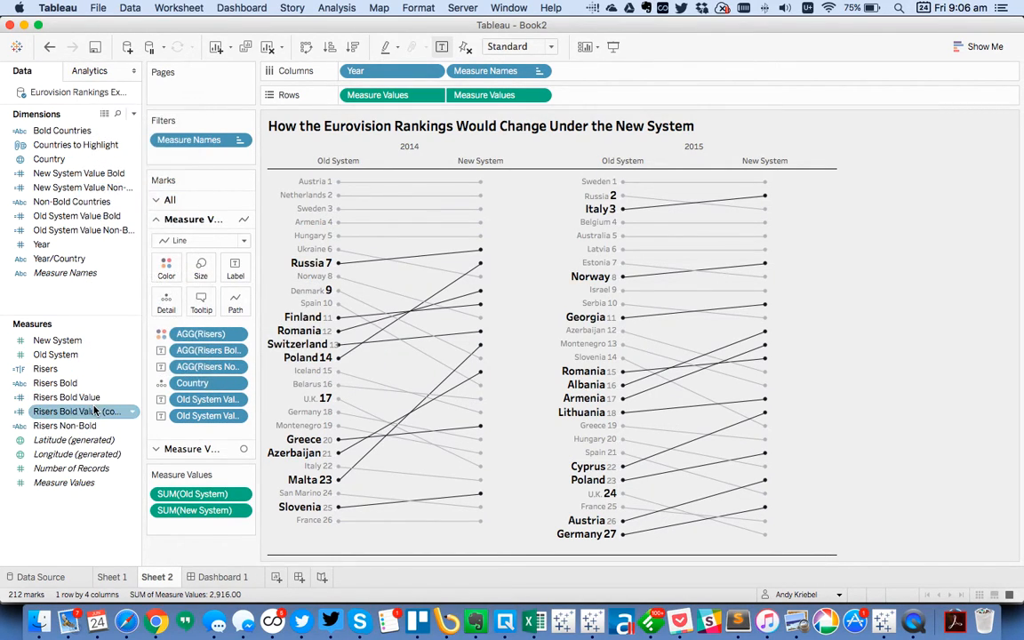
pyautogui.rightClick(93, 404)
pyautogui.click(119, 182)
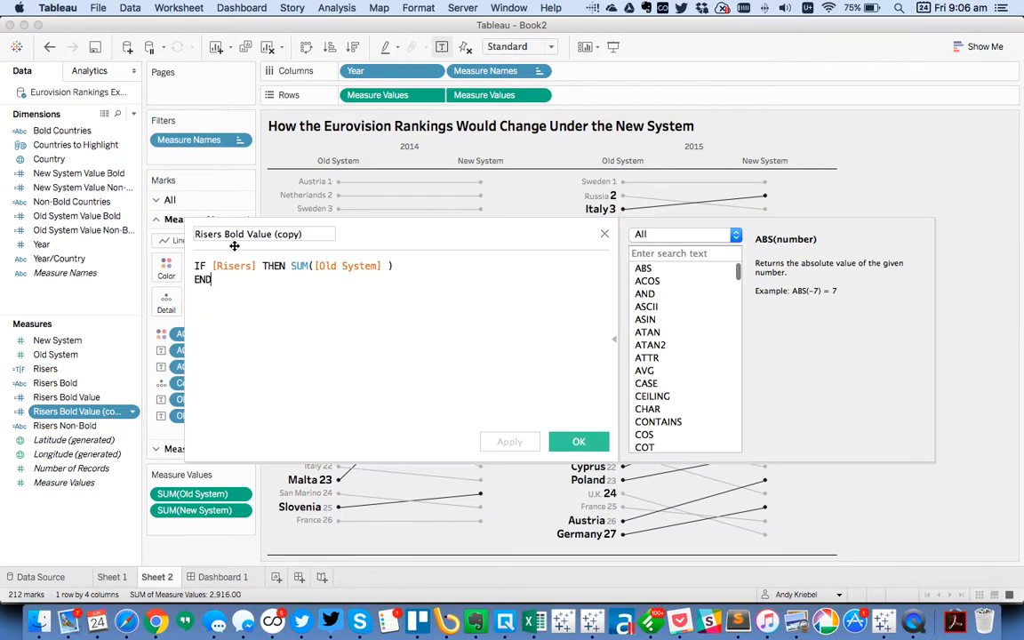
pyautogui.click(225, 235)
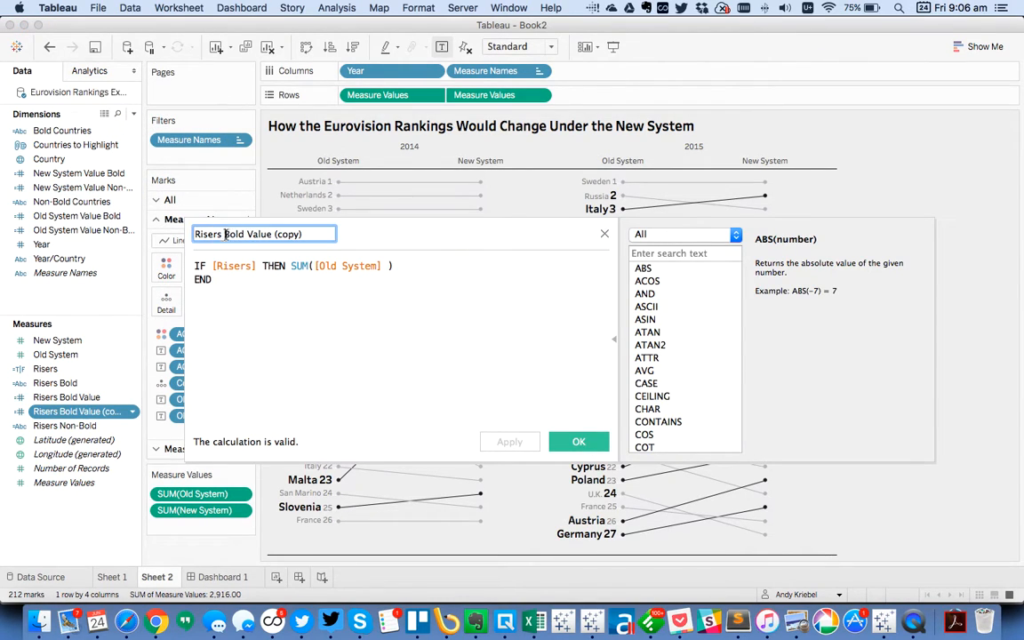
pyautogui.write('Non-')
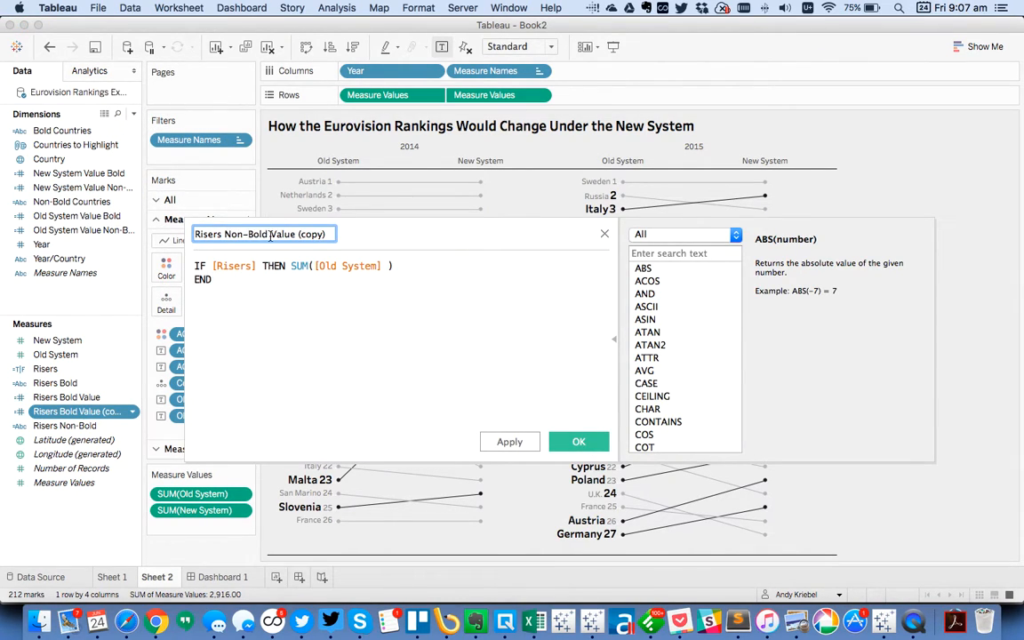
pyautogui.moveTo(296, 233); pyautogui.dragTo(406, 237)
pyautogui.press('BackSpace')
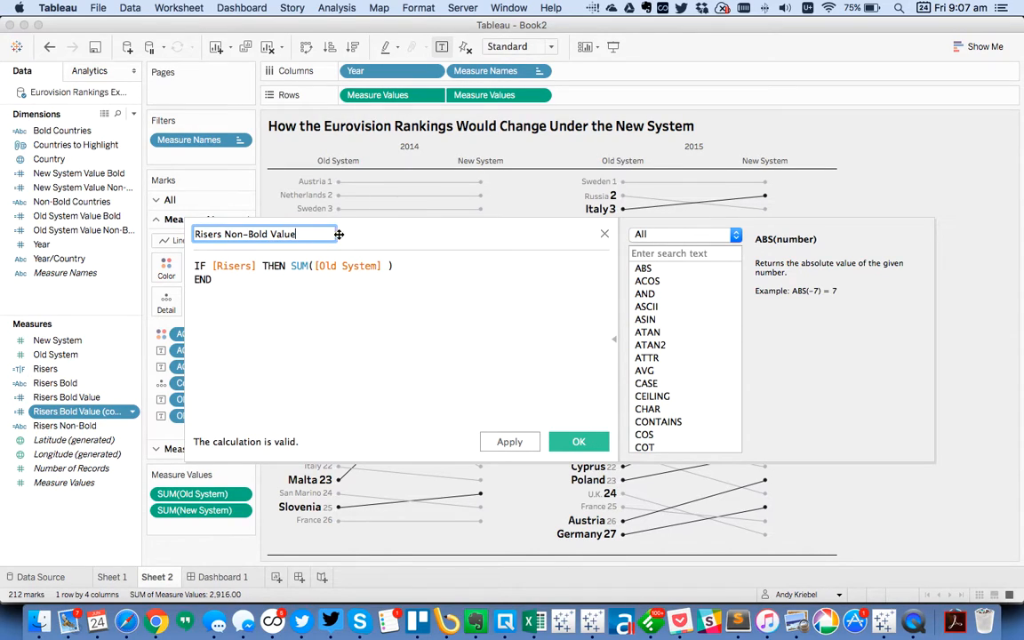
# Change the Risers Non-Bold Value formula to IF [Risers] THEN NULL ELSE SUM([Old System]) END and save it.
pyautogui.click(295, 266)
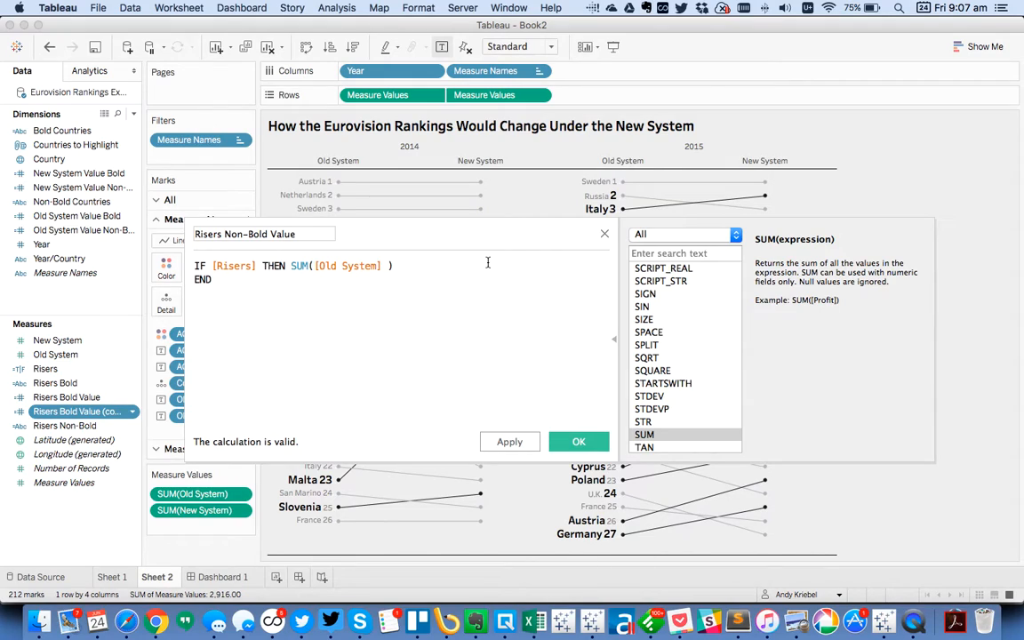
pyautogui.write('NULL ELS')
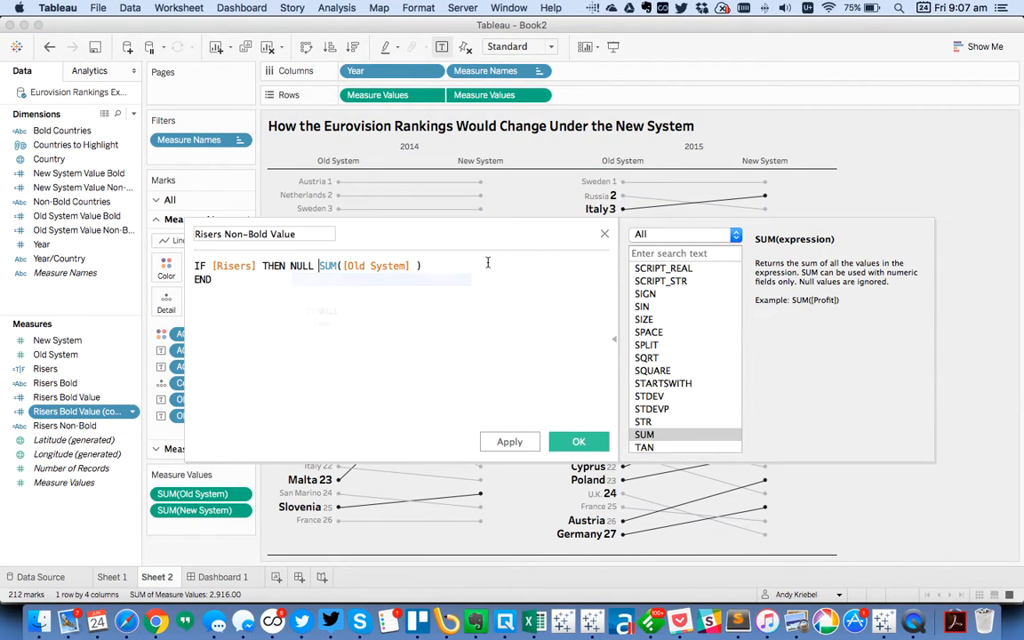
pyautogui.write('E')
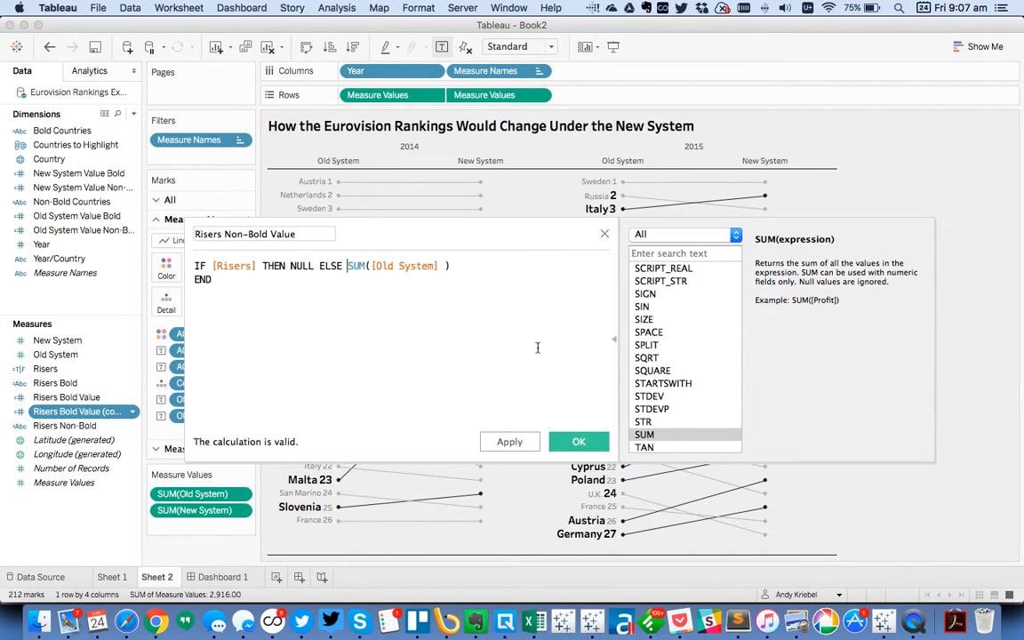
pyautogui.click(579, 442)
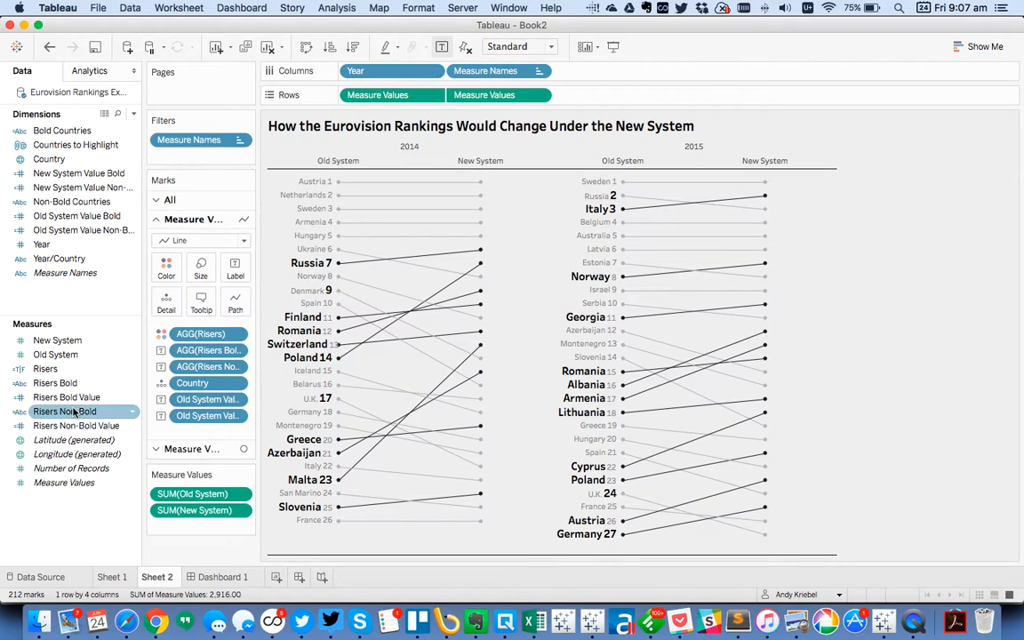
# On the line marks, replace the Old System Value Bold and Non-Bold labels with Risers Bold Value and Risers Non-Bold Value.
pyautogui.moveTo(73, 399); pyautogui.dragTo(210, 402)
pyautogui.moveTo(84, 426); pyautogui.dragTo(218, 414)
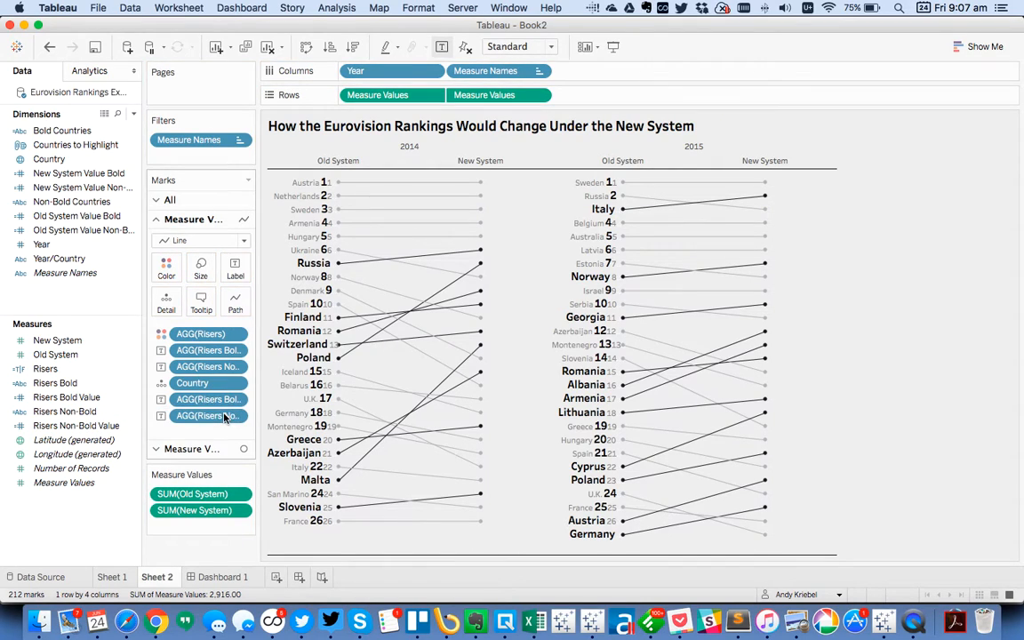
# In the line marks' label text, format the Risers Bold Value placeholder as grey Tableau Regular at size 8.
pyautogui.click(234, 266)
pyautogui.click(370, 341)
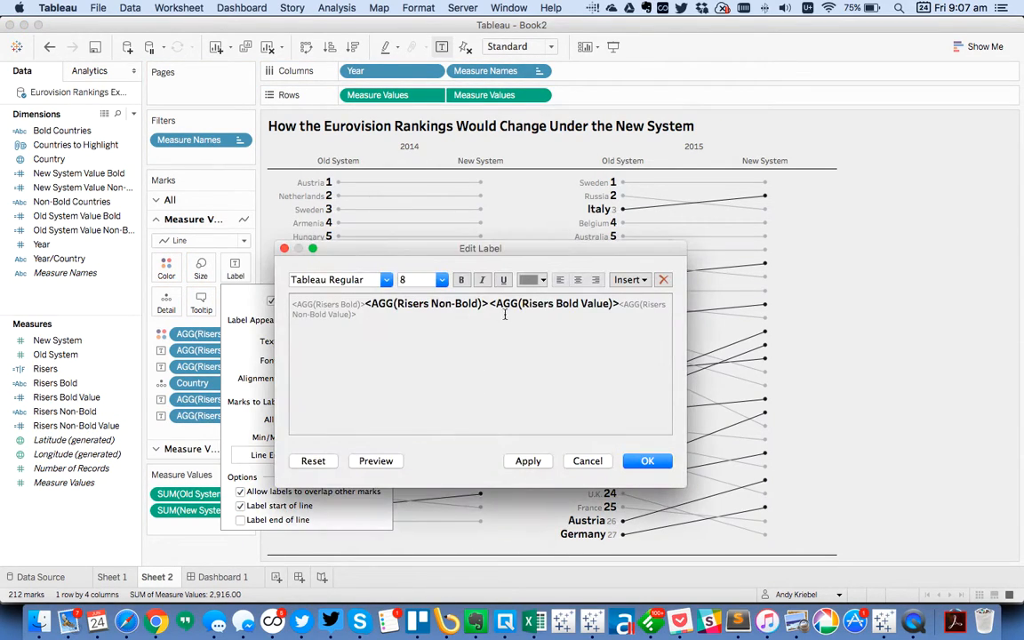
pyautogui.moveTo(490, 304); pyautogui.dragTo(618, 304)
pyautogui.click(532, 282)
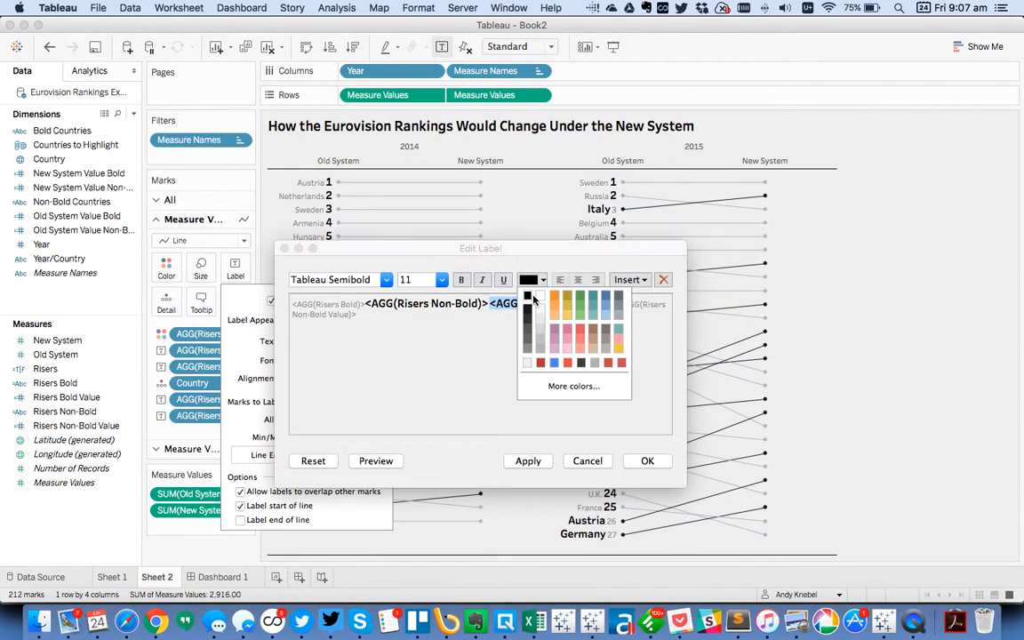
pyautogui.click(528, 352)
pyautogui.click(440, 282)
pyautogui.click(411, 300)
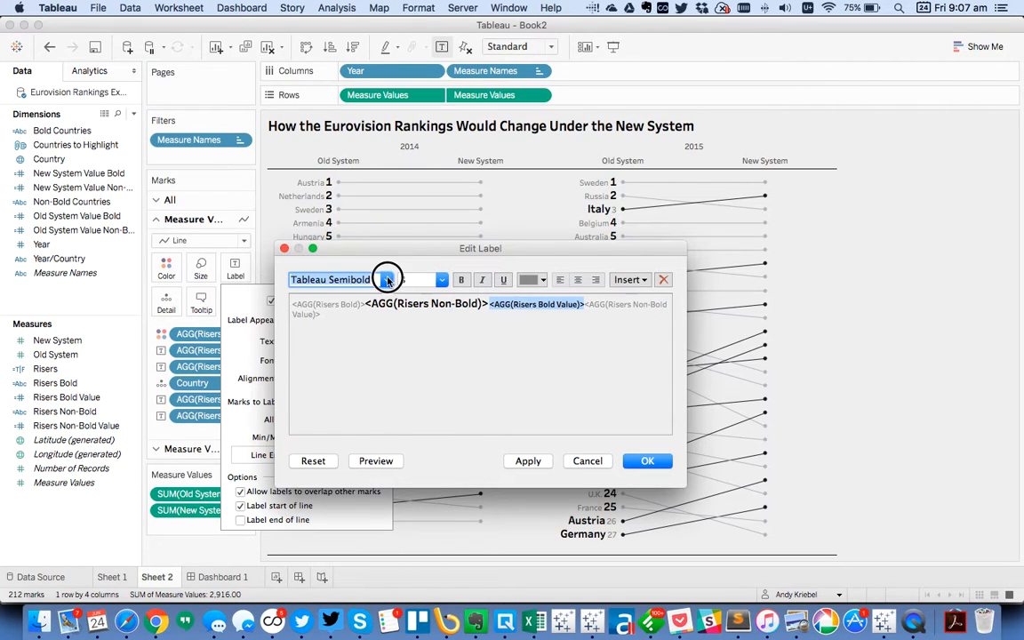
pyautogui.click(388, 281)
pyautogui.click(355, 302)
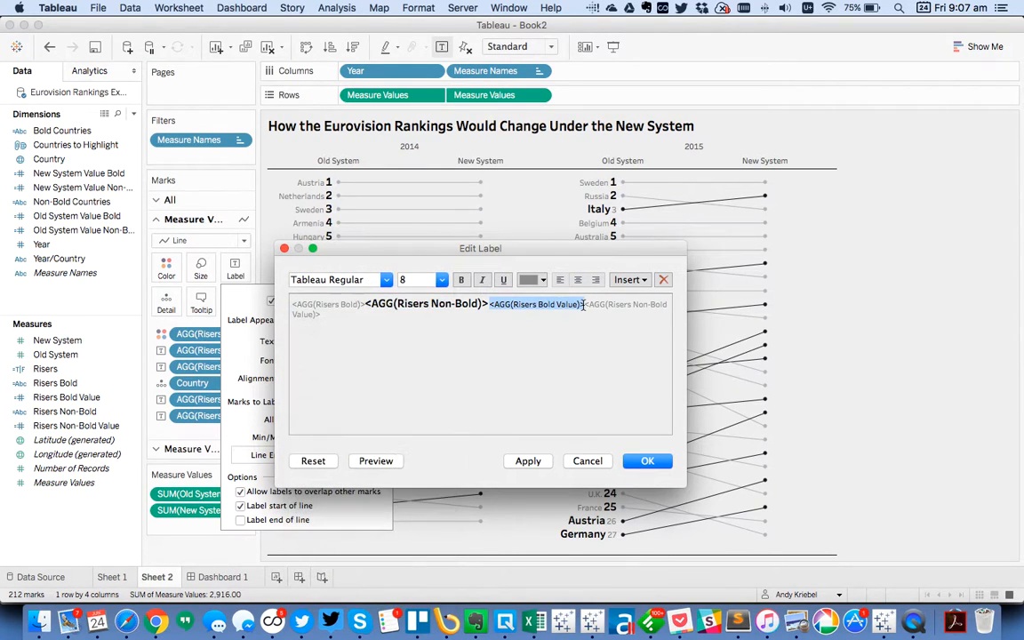
# Format the Risers Non-Bold Value placeholder in the line marks' label text as black Tableau Semibold at size 11 and apply it.
pyautogui.click(585, 305)
pyautogui.keyDown('shift'); pyautogui.click(328, 315); pyautogui.keyUp('shift')
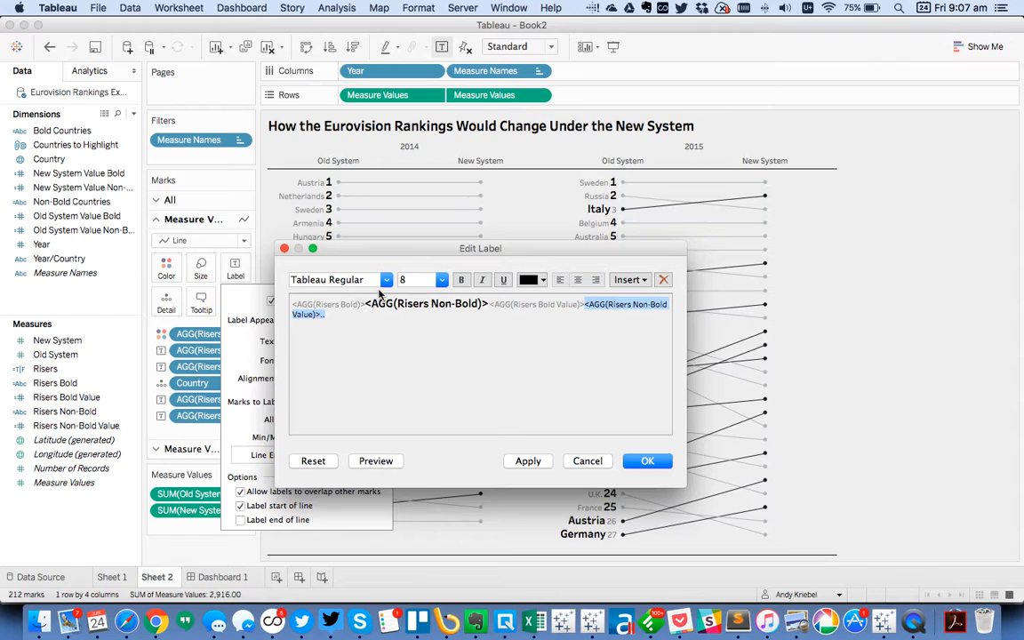
pyautogui.click(387, 280)
pyautogui.click(355, 305)
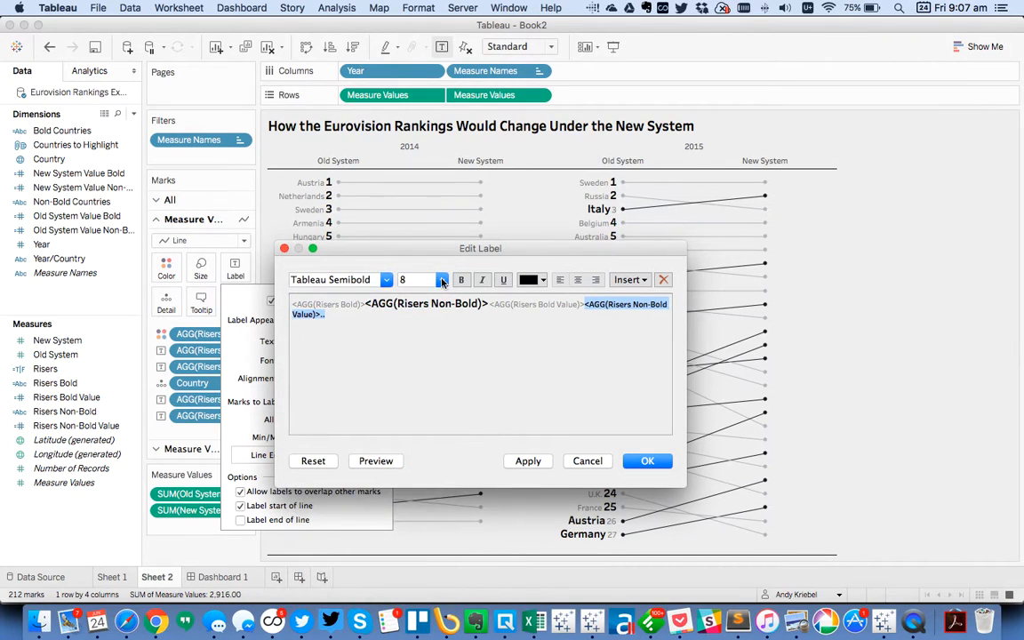
pyautogui.click(427, 280)
pyautogui.click(418, 331)
pyautogui.click(530, 281)
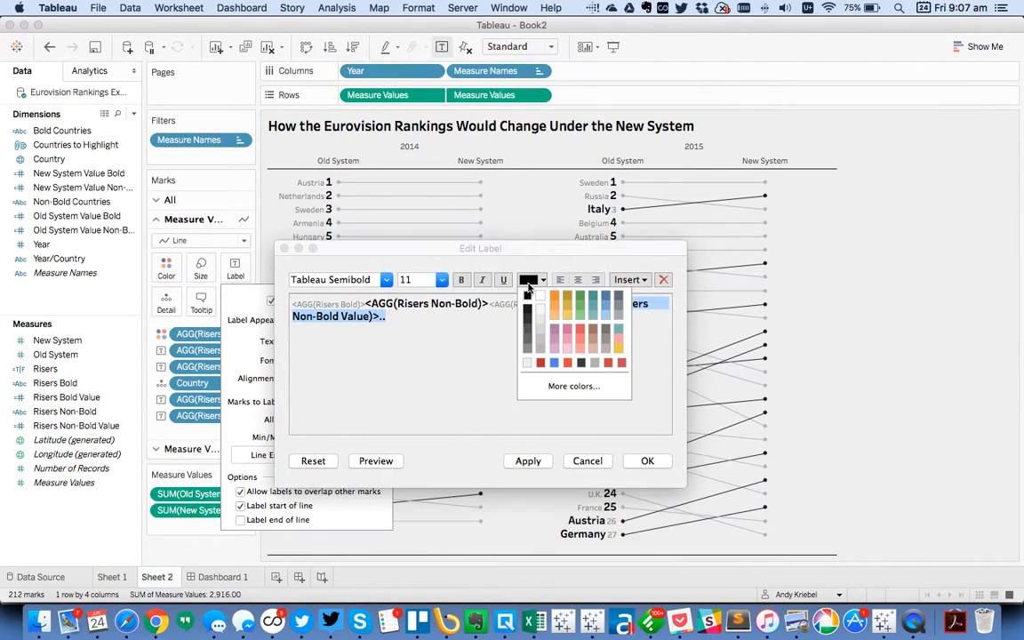
pyautogui.click(527, 296)
pyautogui.click(522, 466)
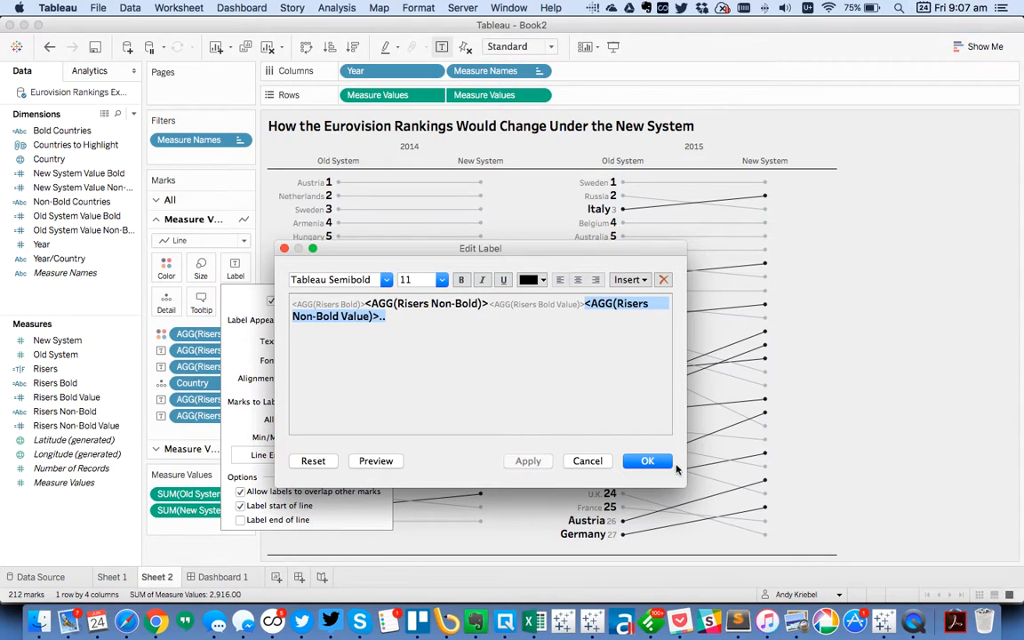
pyautogui.click(660, 463)
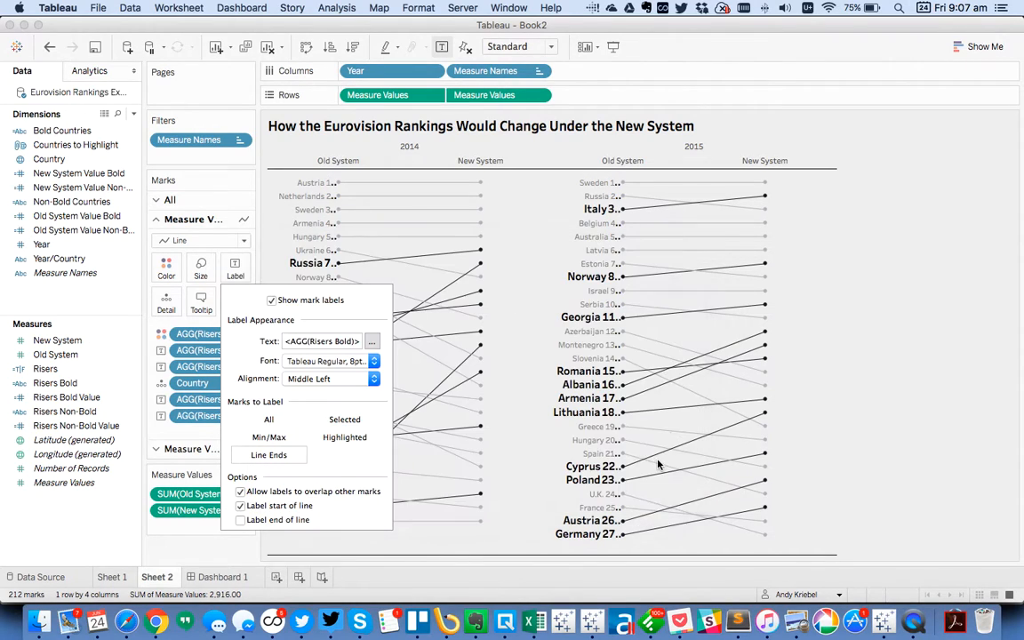
# Format the two trailing dots in the line marks' label text as white at size 8 and apply the change.
pyautogui.click(371, 341)
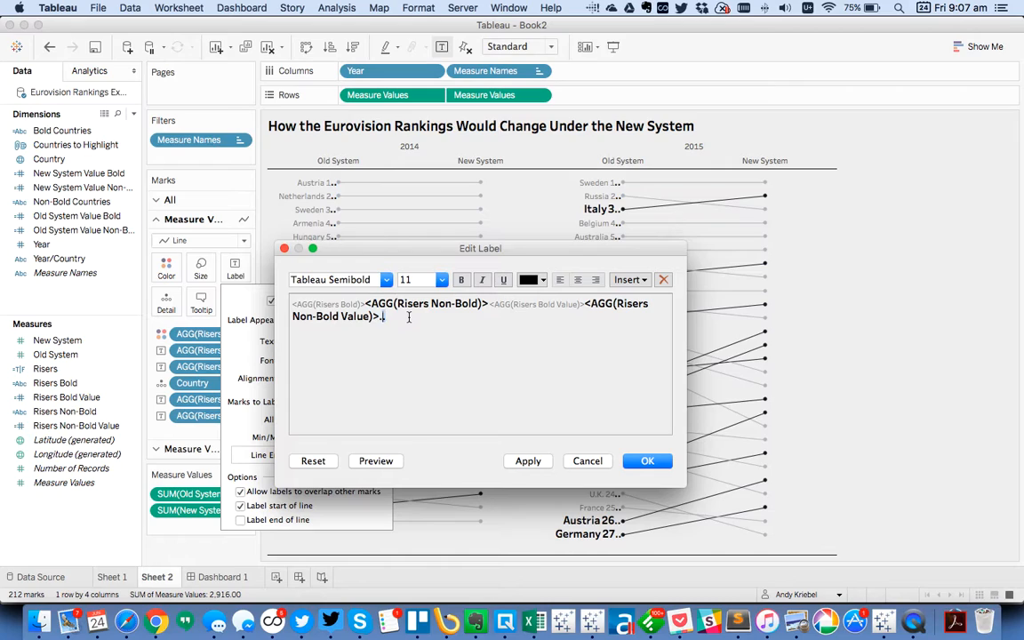
pyautogui.click(532, 280)
pyautogui.click(540, 298)
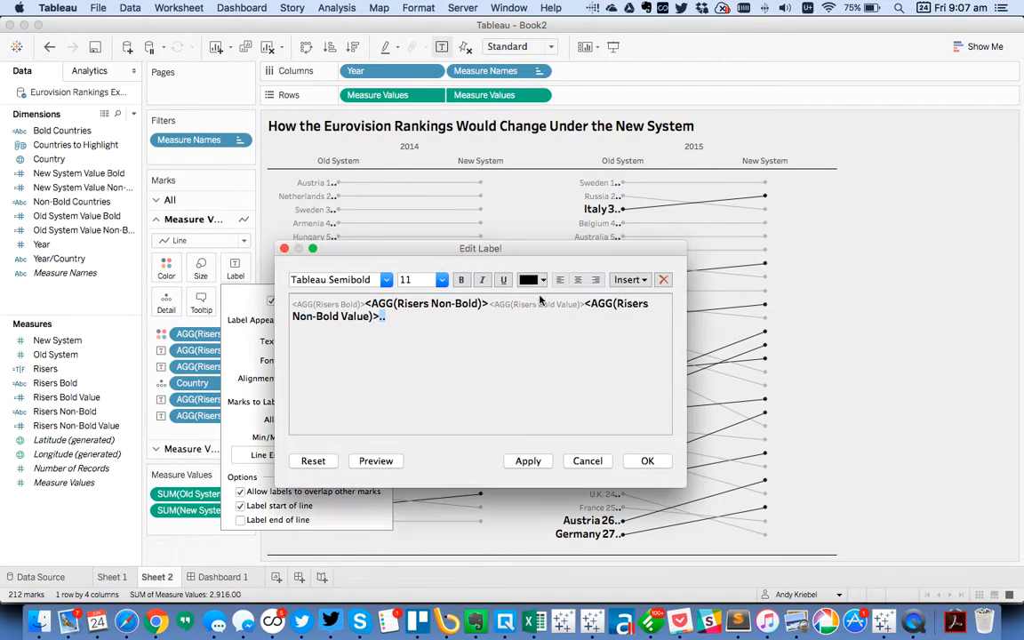
pyautogui.click(441, 279)
pyautogui.click(417, 297)
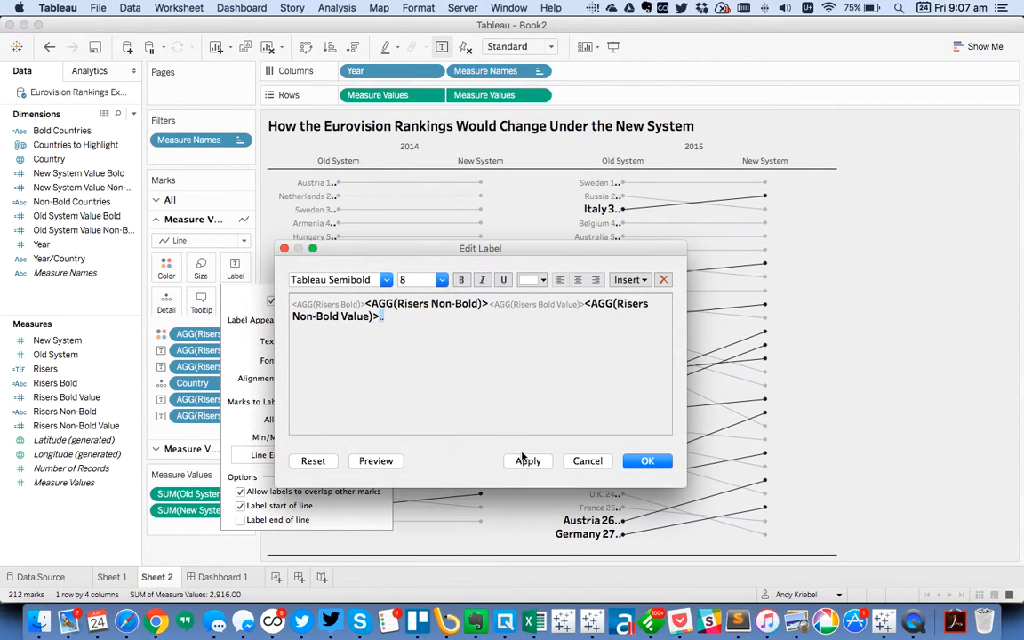
pyautogui.click(530, 463)
pyautogui.click(631, 465)
pyautogui.click(522, 385)
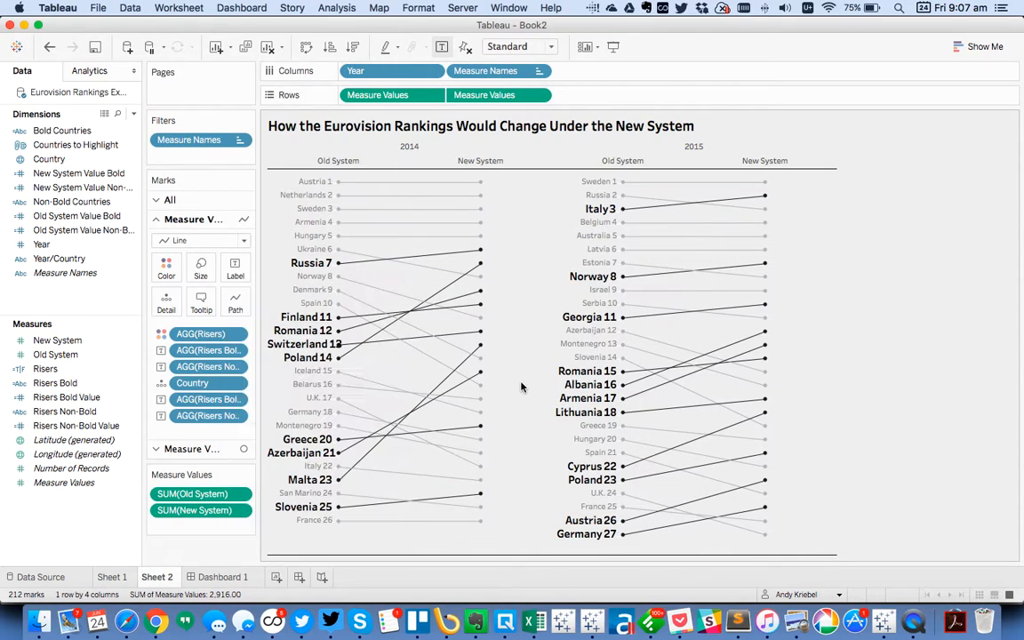
# On the circle marks, replace the Bold Countries and Non-Bold Countries labels with Risers Bold and Risers Non-Bold.
pyautogui.moveTo(337, 347)
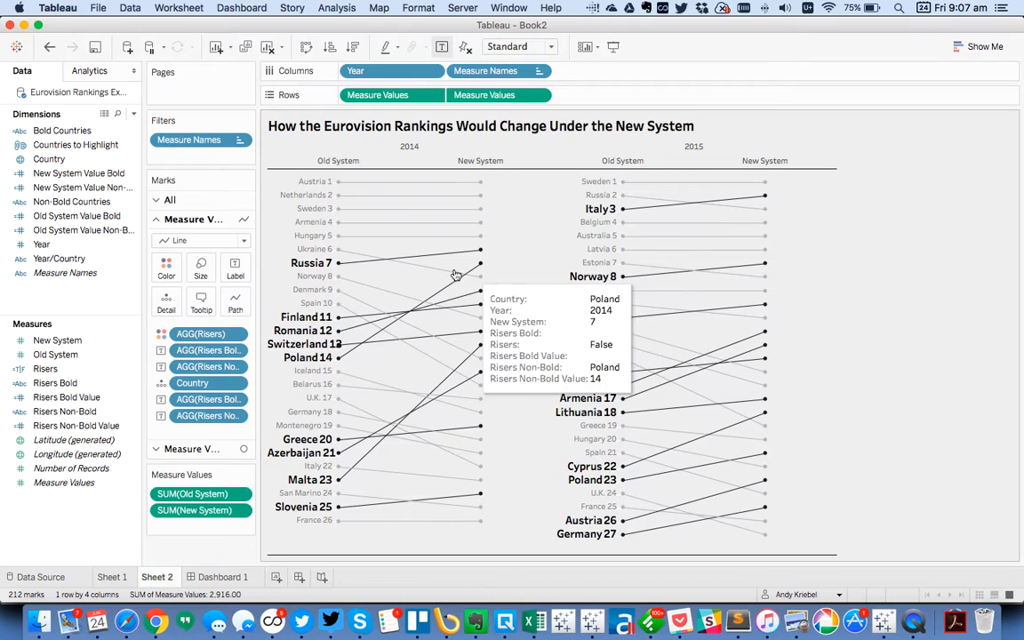
pyautogui.click(205, 449)
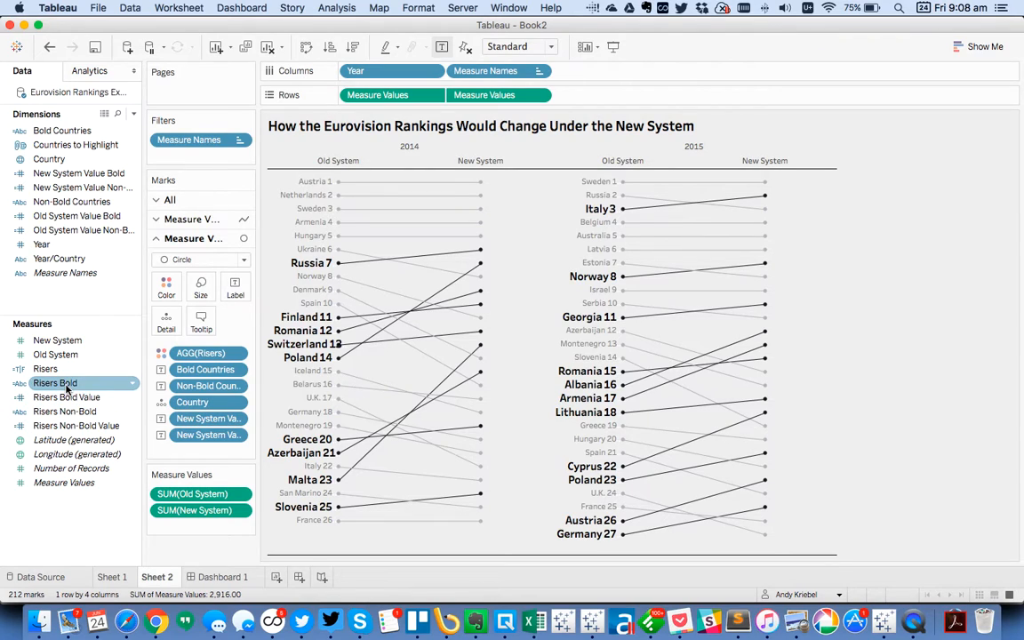
pyautogui.moveTo(67, 388); pyautogui.dragTo(210, 373)
pyautogui.moveTo(64, 412); pyautogui.dragTo(208, 388)
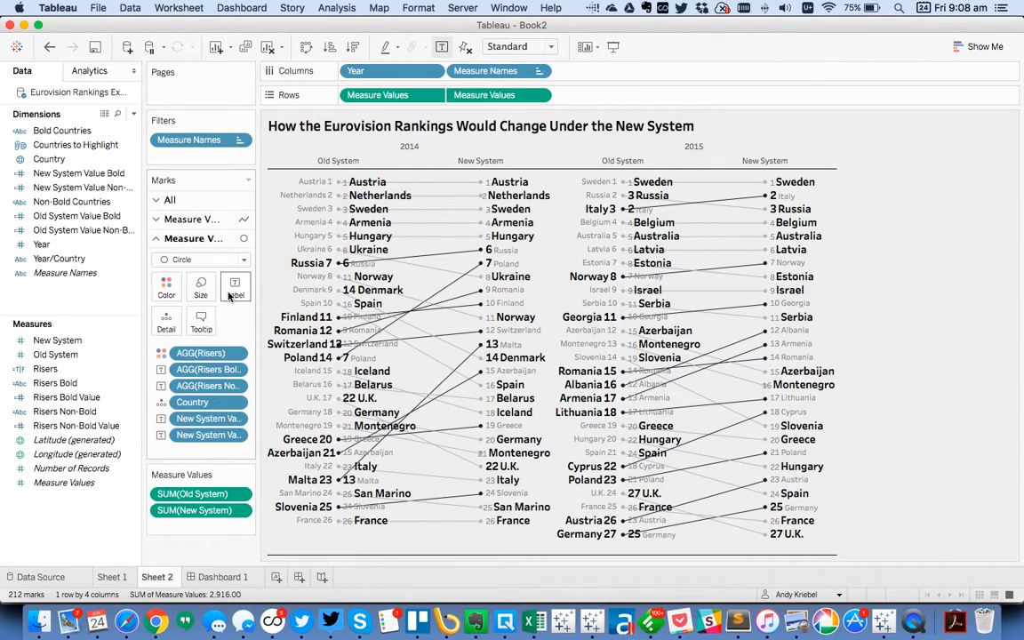
# Duplicate the Risers Bold Value and Risers Non-Bold Value fields together.
pyautogui.click(67, 411)
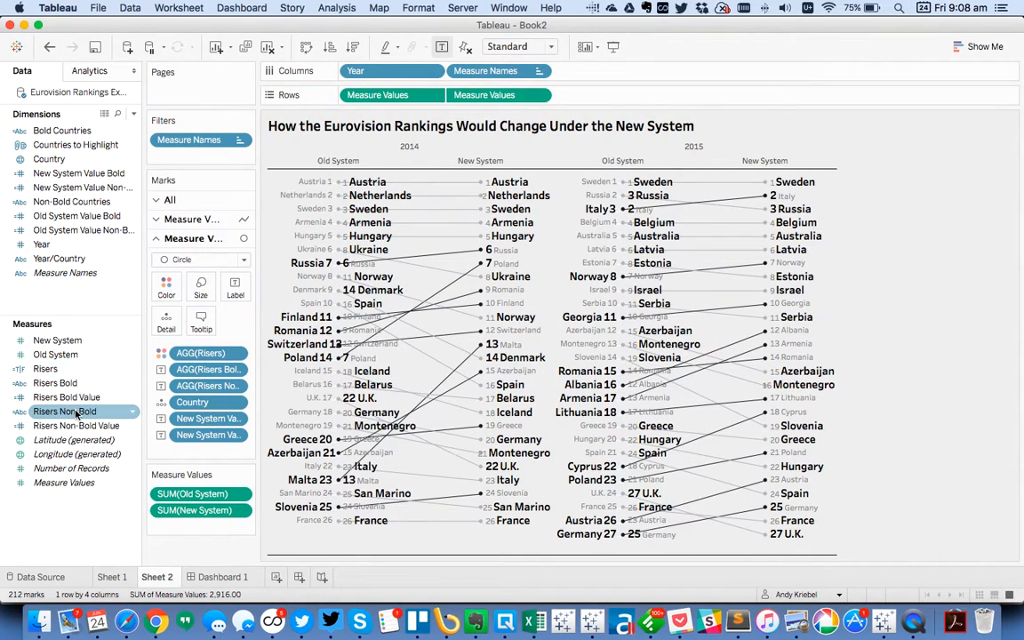
pyautogui.click(76, 397)
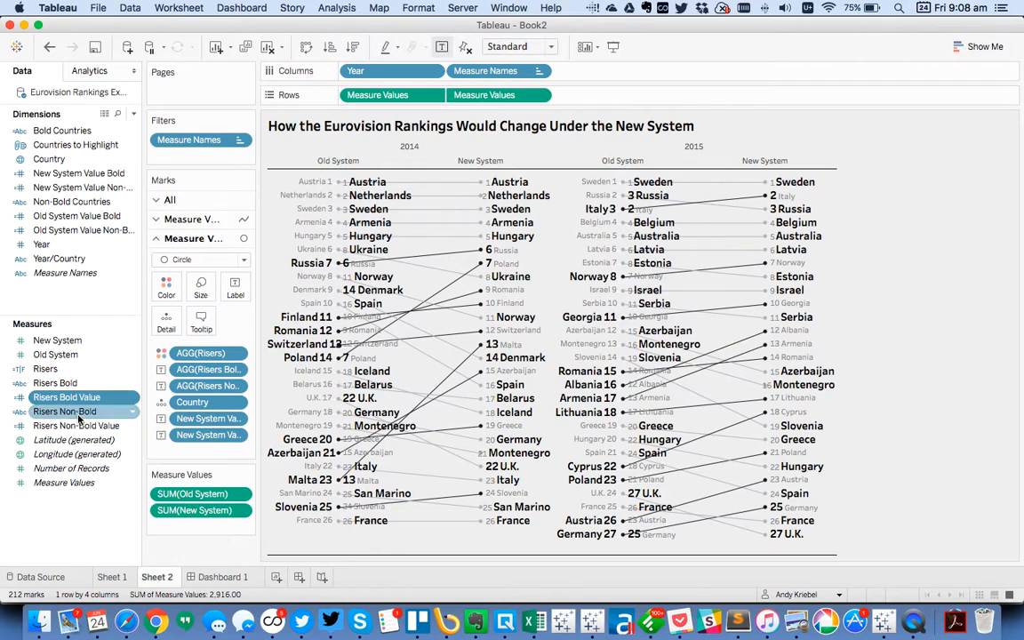
pyautogui.keyDown('super'); pyautogui.click(79, 427); pyautogui.keyUp('super')
pyautogui.rightClick(79, 427)
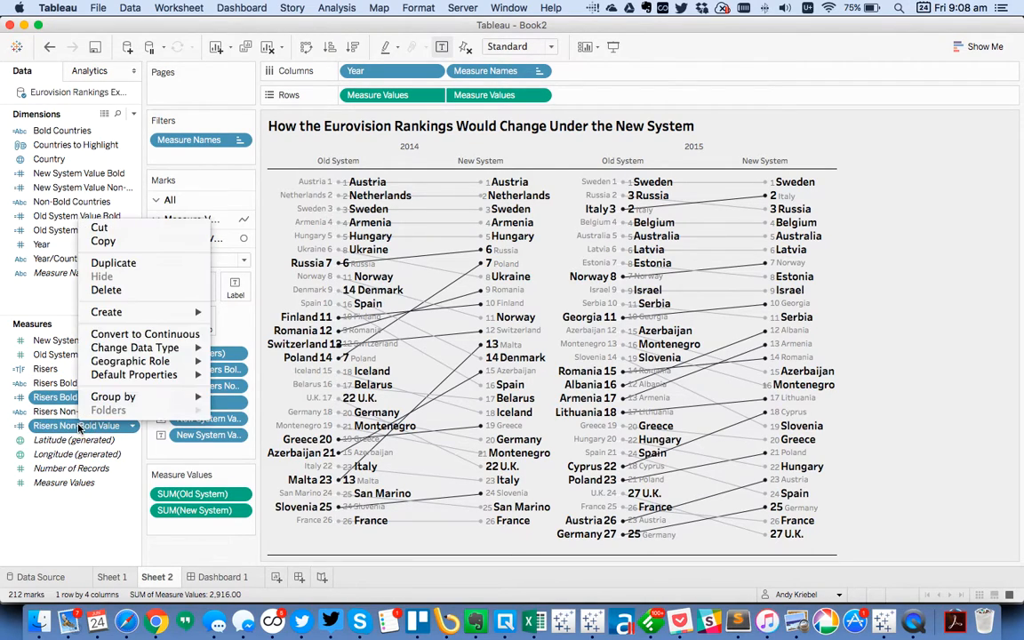
pyautogui.click(112, 260)
# Rename the Risers Bold Value copy as Risers Bold New Value and make its formula sum [New System] instead of [Old System].
pyautogui.rightClick(95, 411)
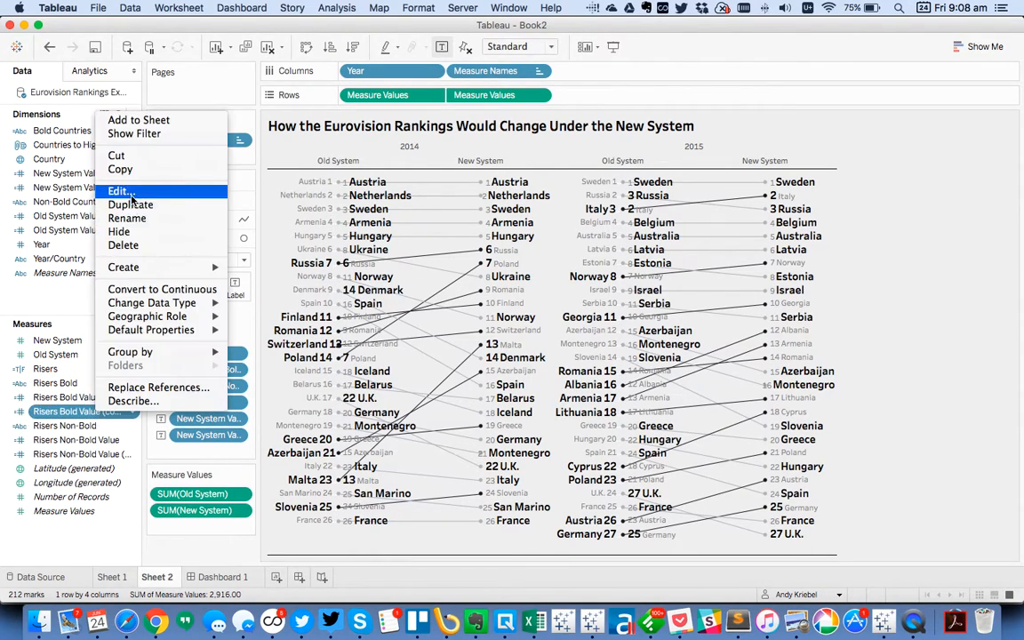
pyautogui.click(130, 193)
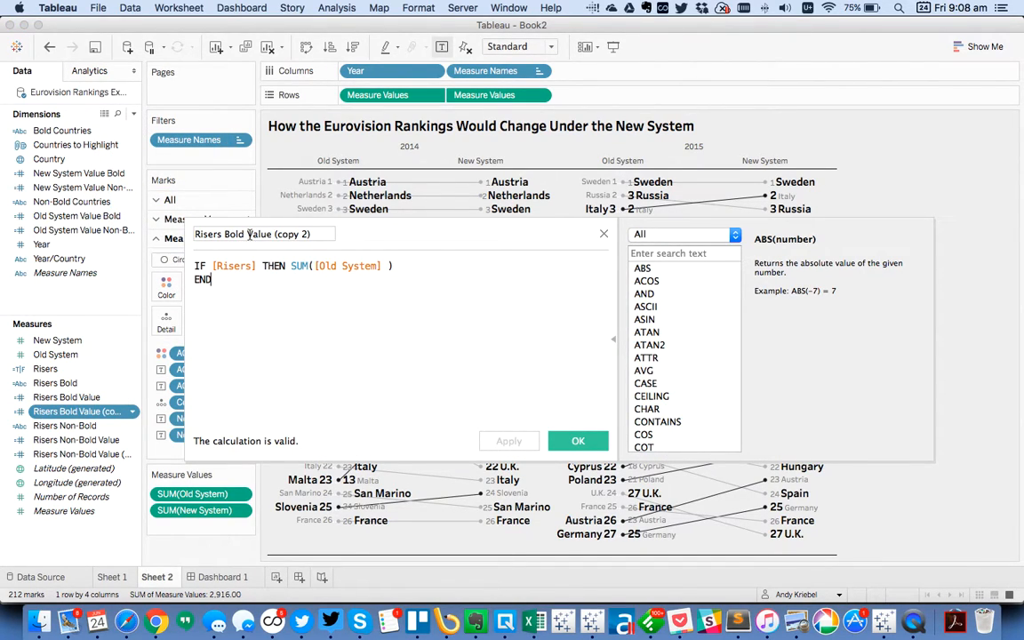
pyautogui.click(247, 234)
pyautogui.write('New')
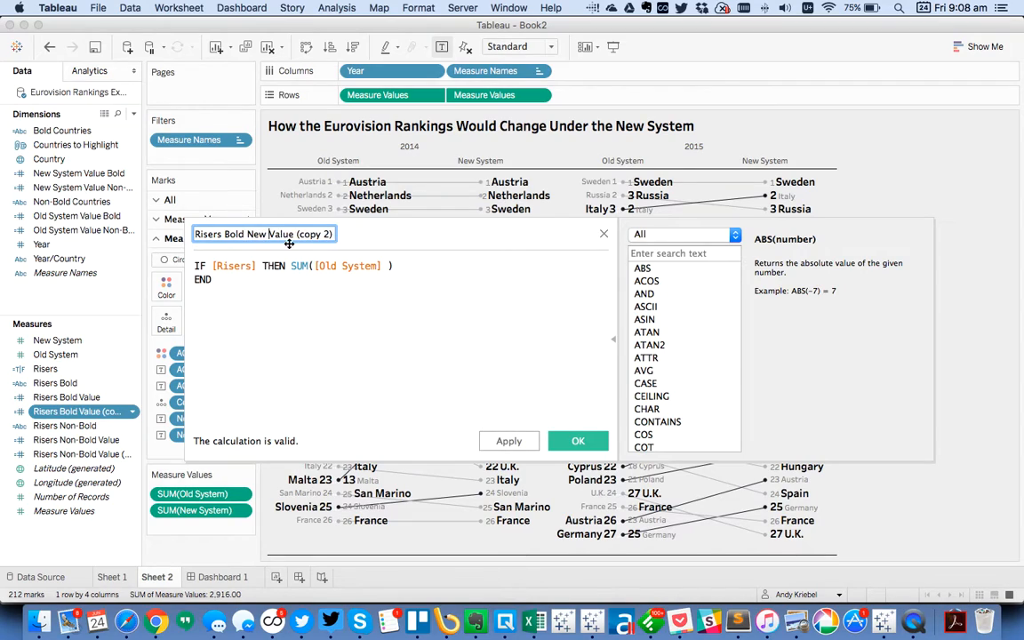
pyautogui.moveTo(293, 233); pyautogui.dragTo(405, 229)
pyautogui.press('BackSpace')
pyautogui.doubleClick(329, 267)
pyautogui.write('new')
pyautogui.press('Return')
pyautogui.click(587, 446)
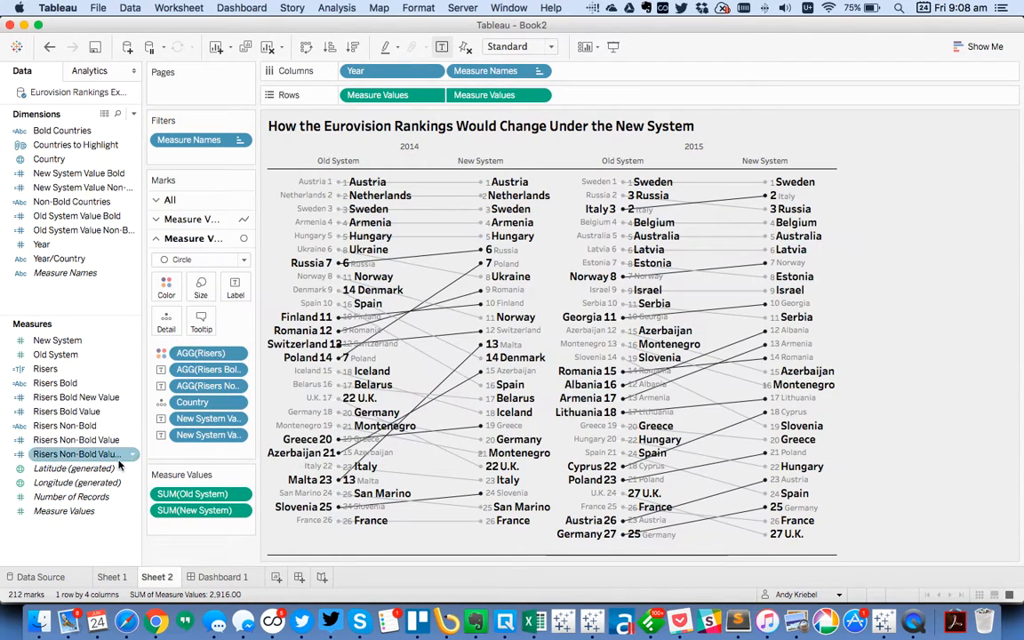
# Rename the Risers Non-Bold Value copy as Risers Non-Bold New Value and set its formula to IF [Risers] THEN NULL ELSE SUM([New System]) END.
pyautogui.rightClick(105, 453)
pyautogui.click(132, 233)
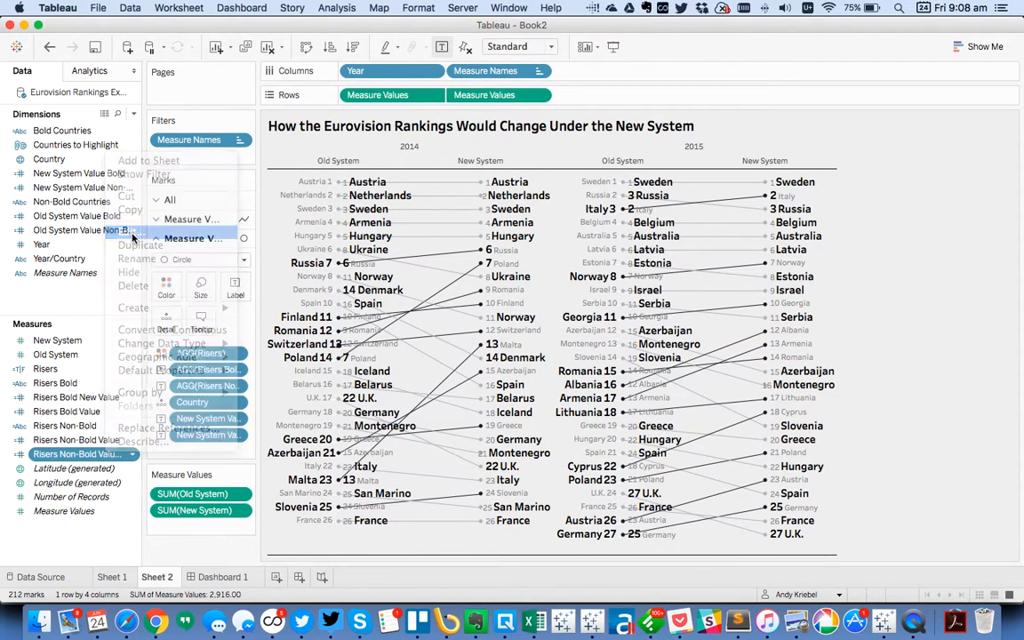
pyautogui.click(272, 234)
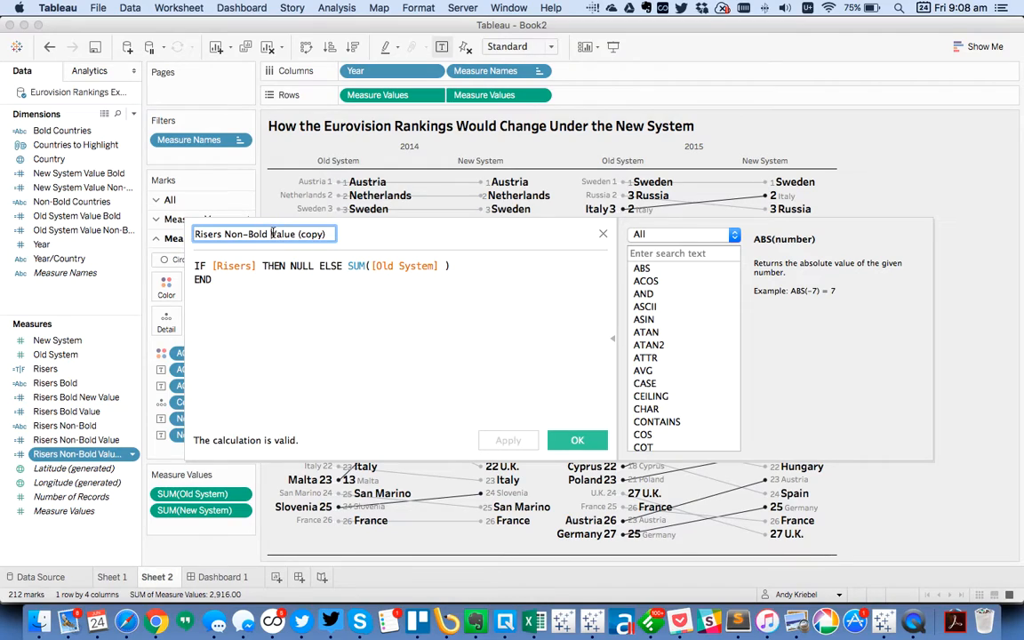
pyautogui.write('New')
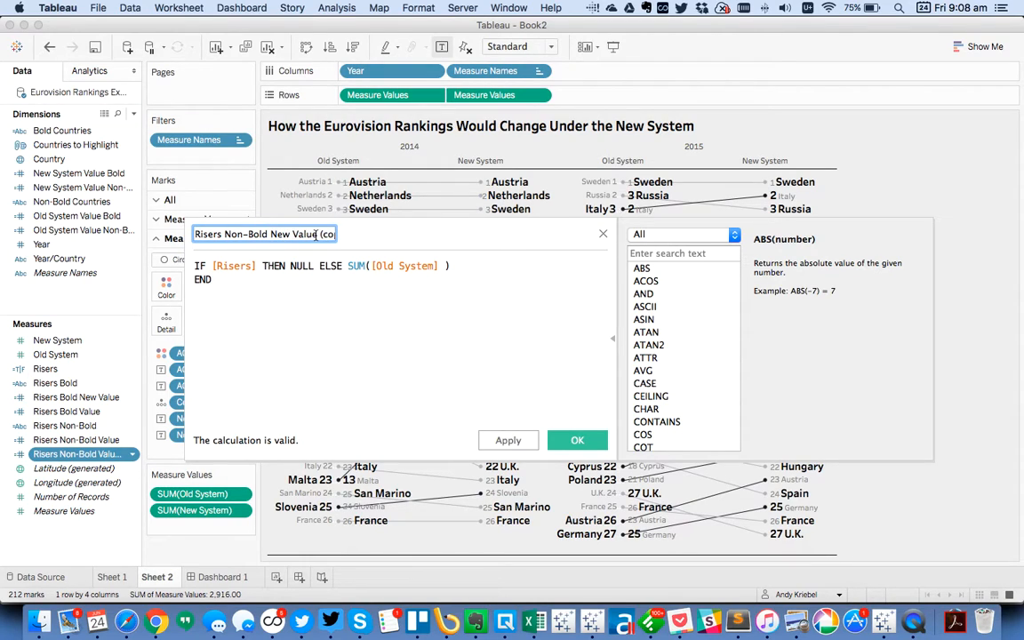
pyautogui.moveTo(317, 234); pyautogui.dragTo(400, 229)
pyautogui.press('BackSpace')
pyautogui.doubleClick(376, 265)
pyautogui.write('[New')
pyautogui.press('Return')
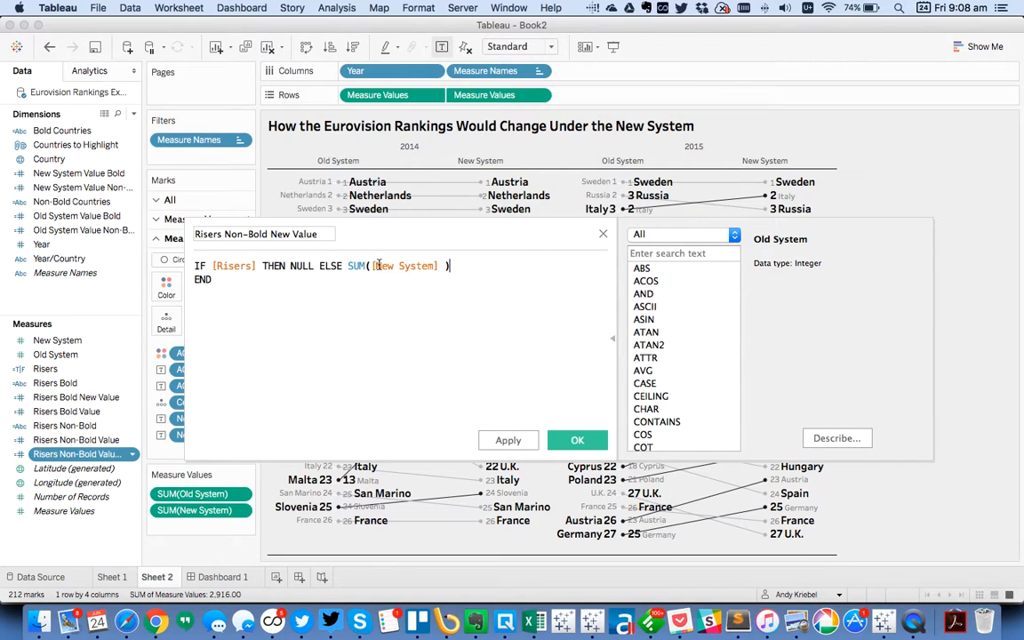
pyautogui.click(577, 440)
# On the circle marks, replace the two New System Value labels with Risers Non-Bold New Value and Risers Bold New Value.
pyautogui.click(80, 440)
pyautogui.moveTo(80, 440); pyautogui.dragTo(213, 435)
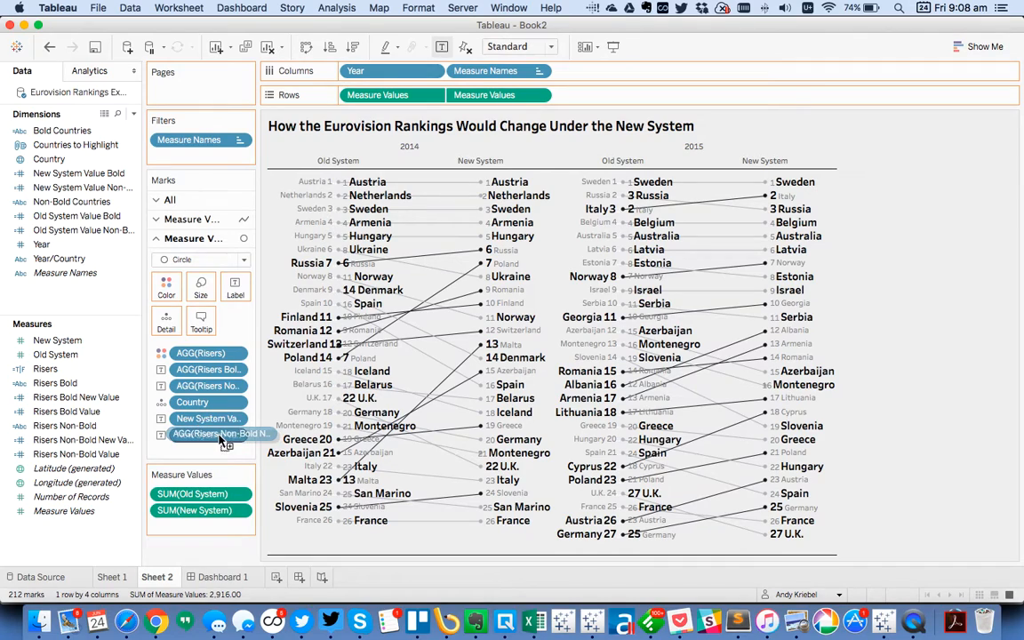
pyautogui.click(113, 410)
pyautogui.moveTo(113, 410); pyautogui.dragTo(204, 418)
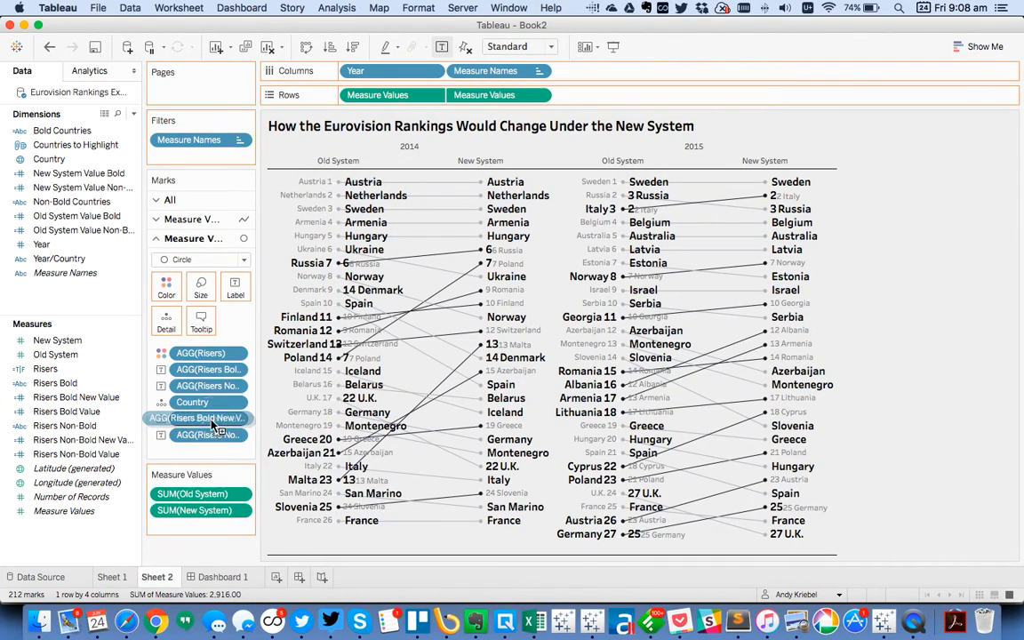
# Turn off the circle marks' labels and format the Risers Bold New Value placeholder in their text as grey Tableau Regular at size 8.
pyautogui.click(236, 287)
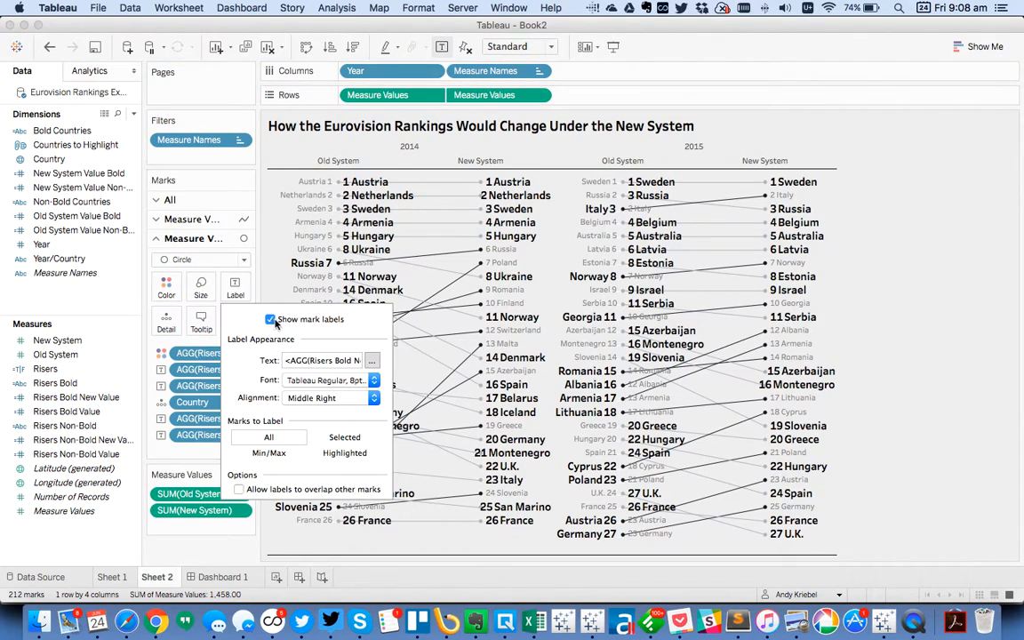
pyautogui.click(270, 318)
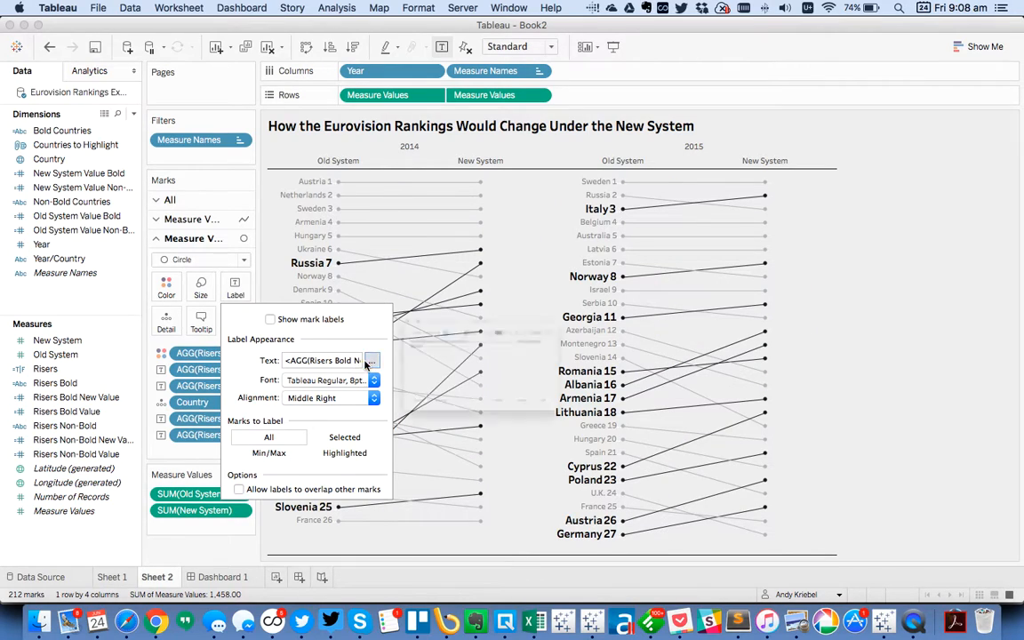
pyautogui.click(371, 360)
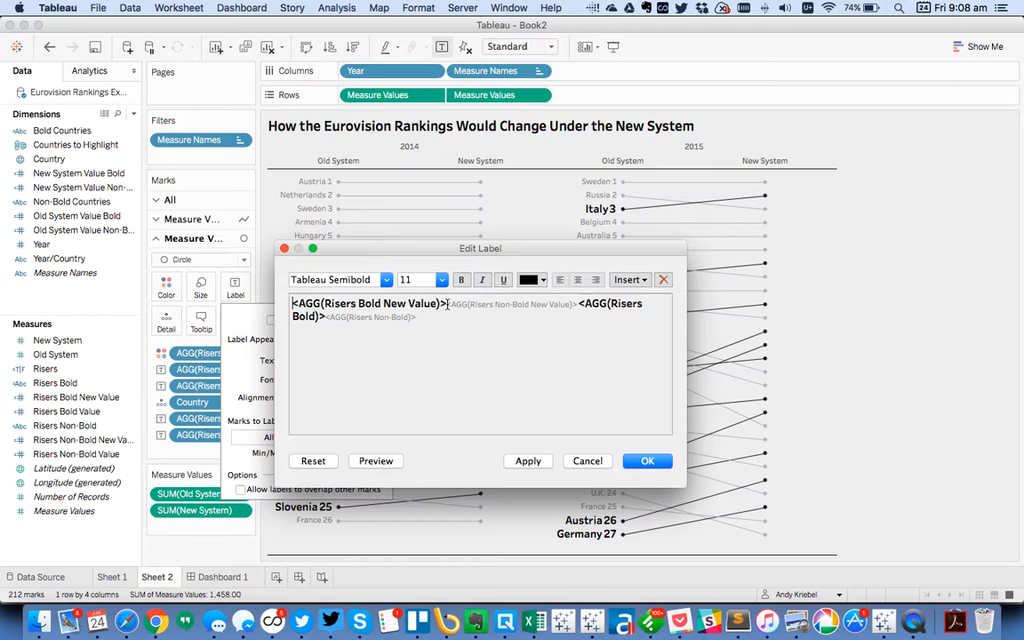
pyautogui.moveTo(448, 304); pyautogui.dragTo(447, 286)
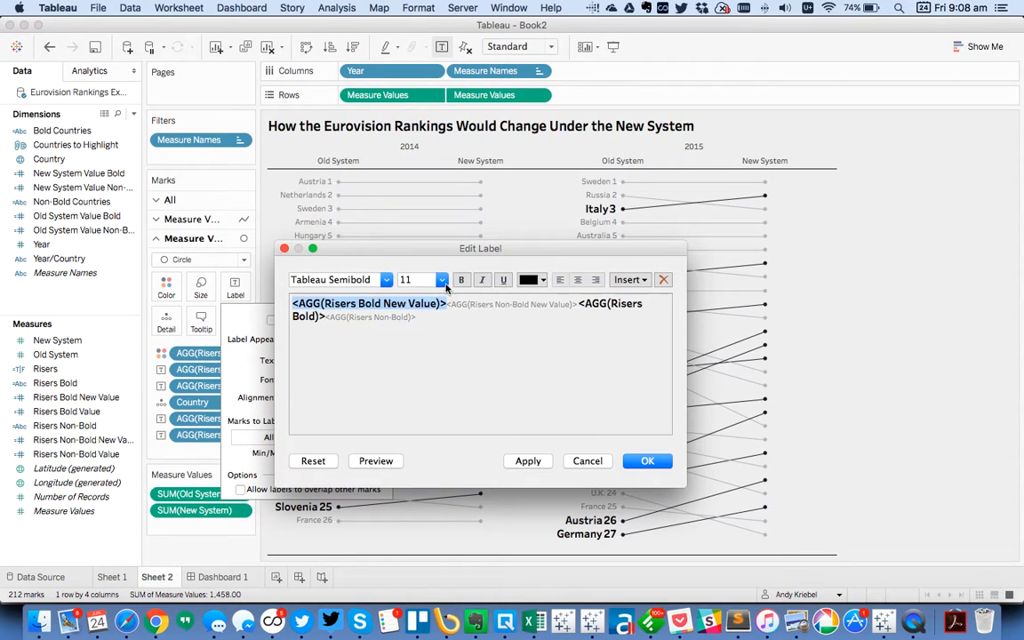
pyautogui.click(388, 283)
pyautogui.scroll(-8, 376, 302)
pyautogui.scroll(4, 380, 338)
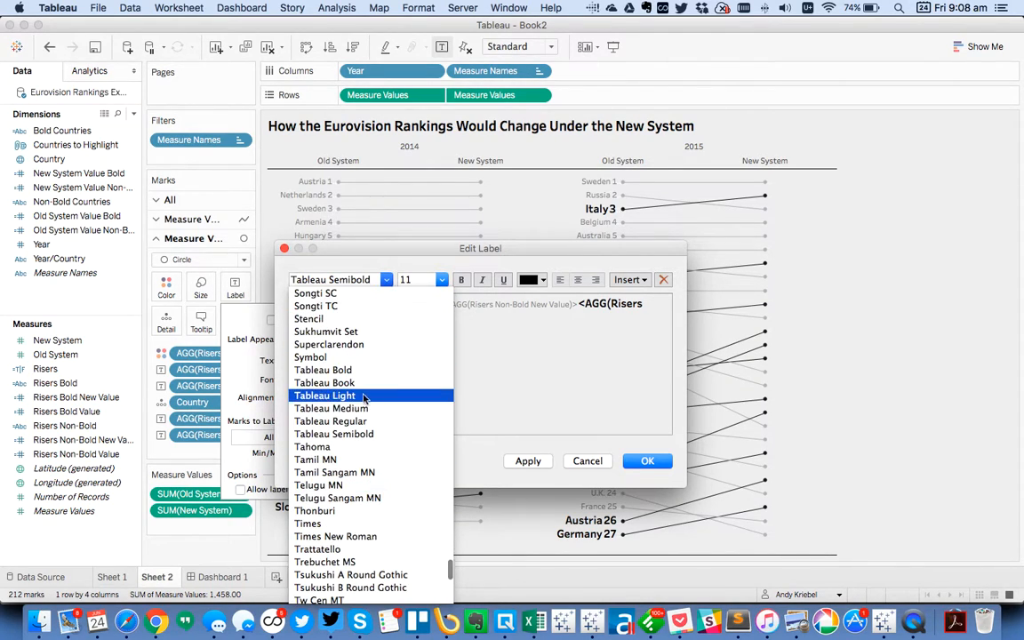
pyautogui.click(365, 420)
pyautogui.click(532, 281)
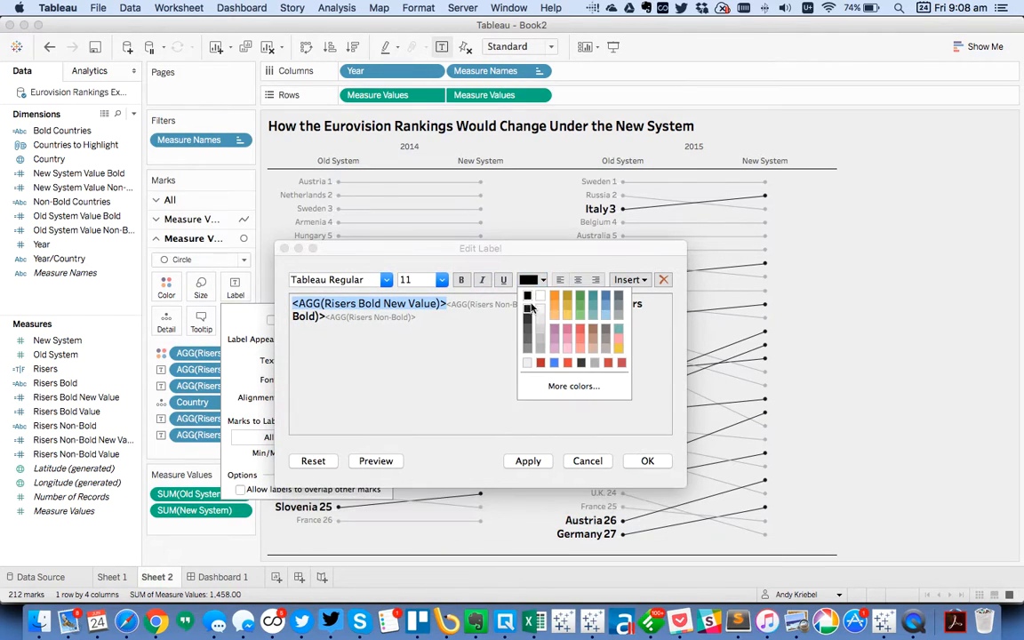
pyautogui.click(529, 349)
pyautogui.click(442, 279)
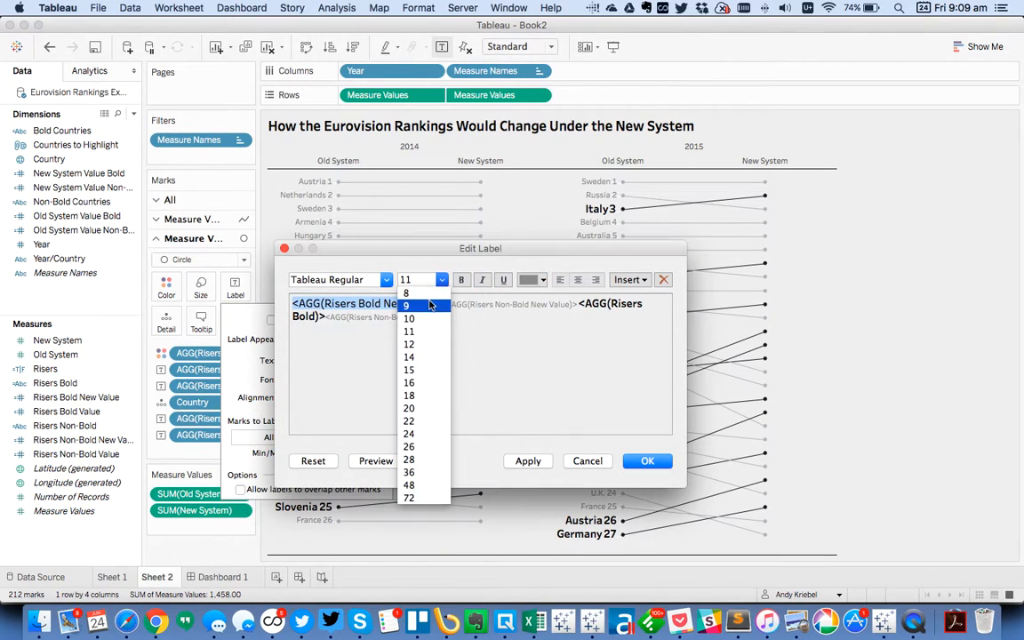
pyautogui.click(405, 294)
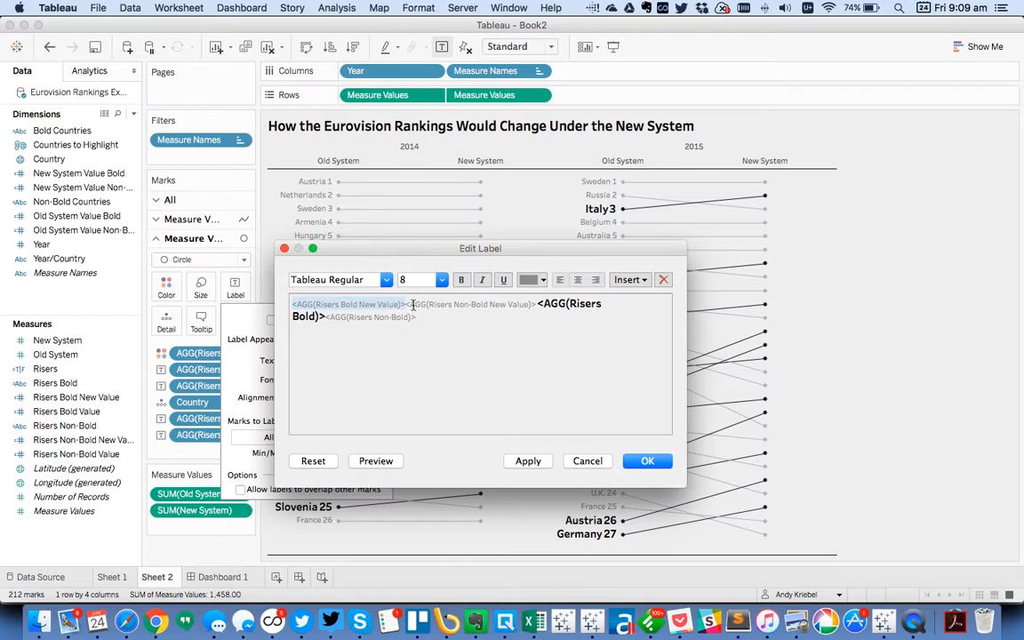
# Format the Risers Non-Bold New Value placeholder in the circle marks' label text as black Tableau Semibold at size 11.
pyautogui.doubleClick(534, 304)
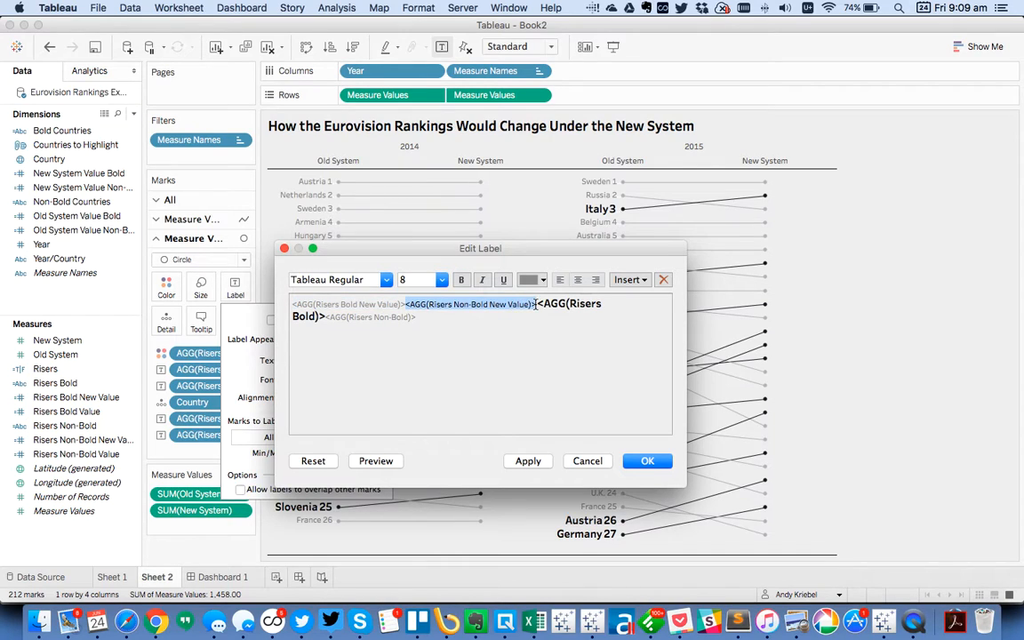
pyautogui.click(442, 280)
pyautogui.click(414, 331)
pyautogui.click(385, 280)
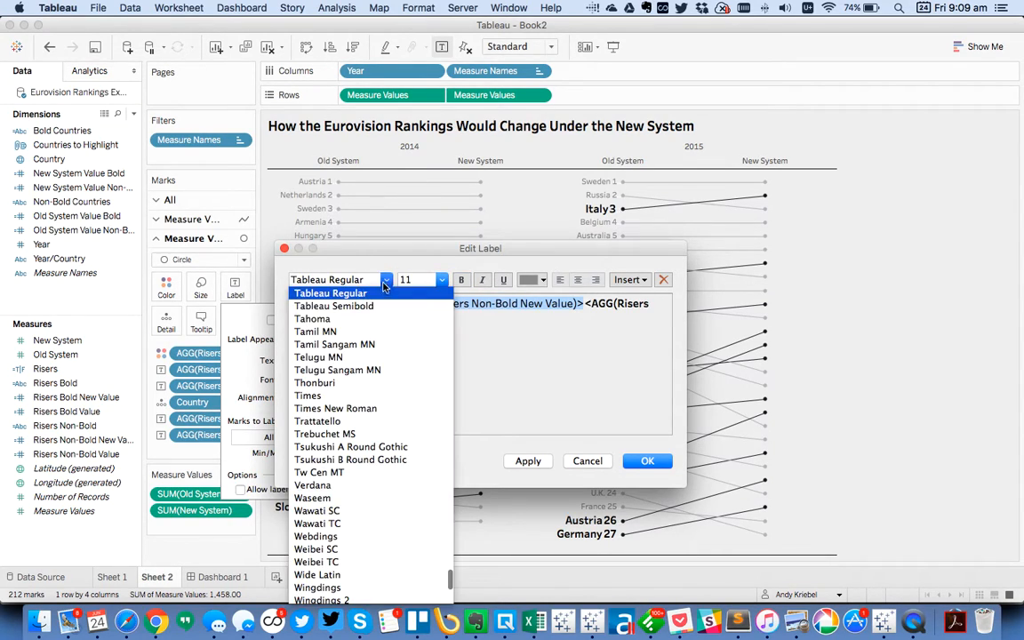
pyautogui.click(334, 306)
pyautogui.click(531, 281)
pyautogui.click(527, 297)
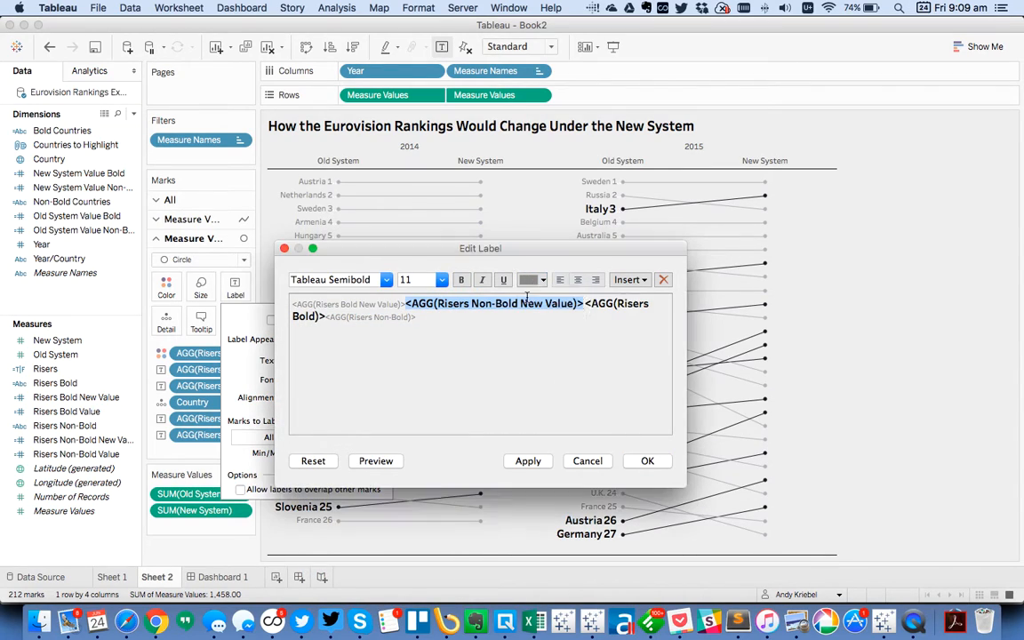
# Format the Risers Bold placeholder in the label text as grey Tableau Regular at size 8.
pyautogui.click(585, 304)
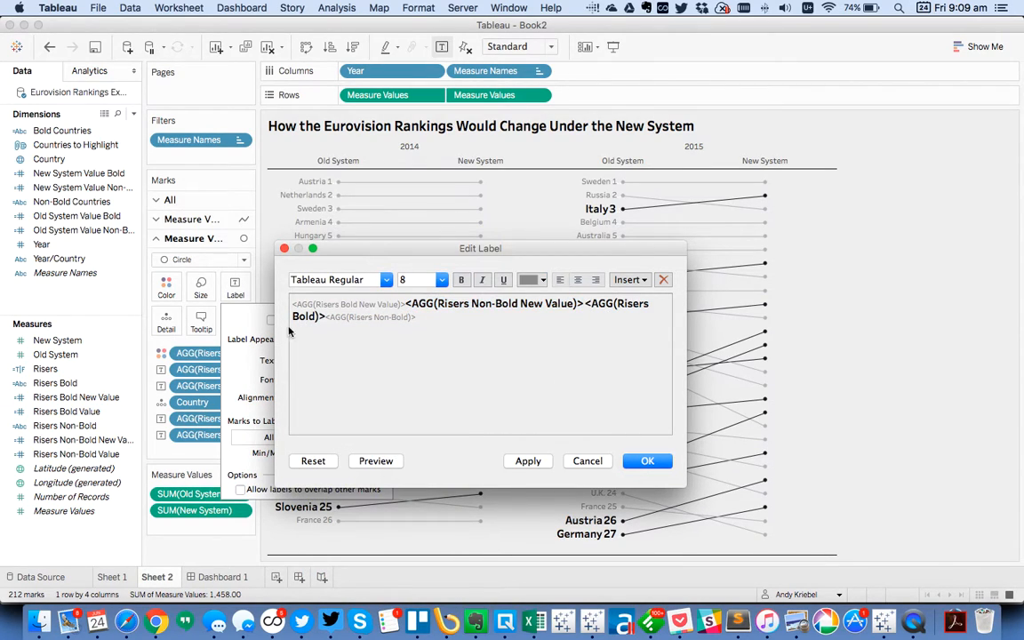
pyautogui.keyDown('shift'); pyautogui.click(327, 316); pyautogui.keyUp('shift')
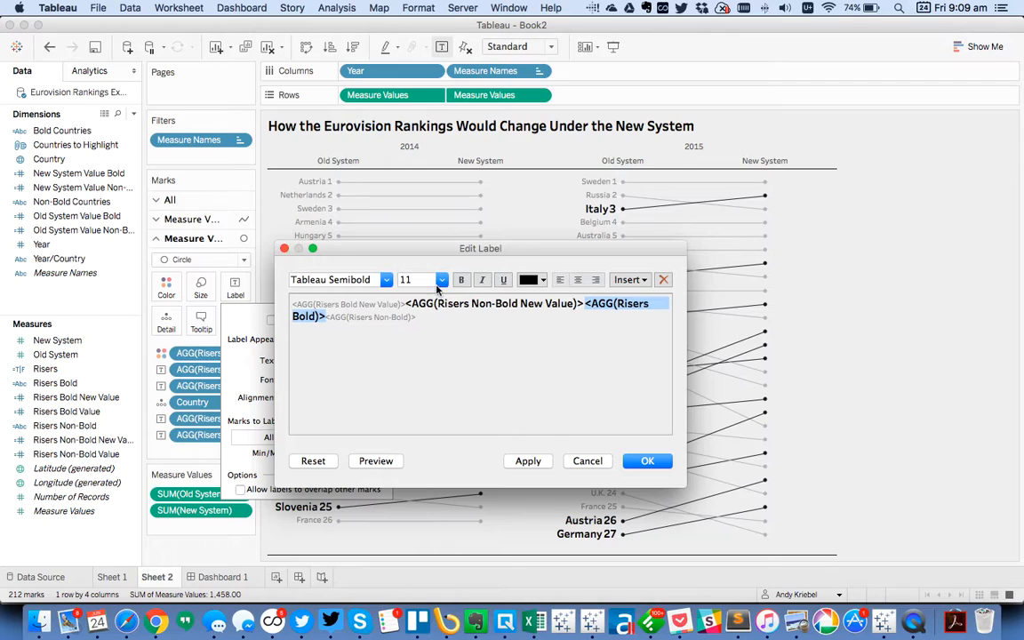
pyautogui.click(384, 280)
pyautogui.scroll(3, 367, 319)
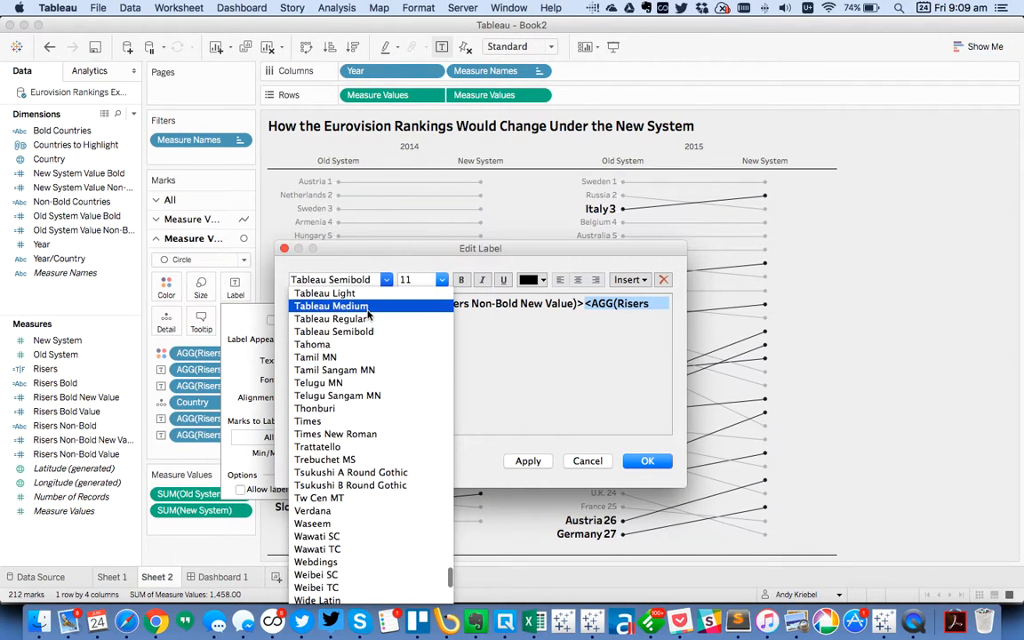
pyautogui.click(368, 318)
pyautogui.click(441, 280)
pyautogui.click(405, 290)
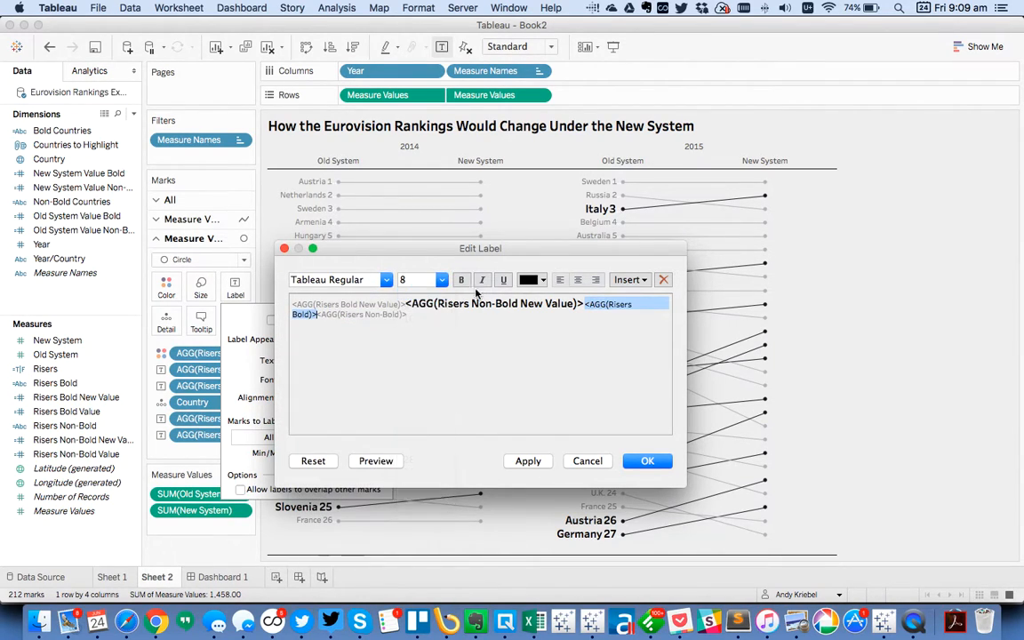
pyautogui.click(533, 281)
pyautogui.click(528, 348)
# Format the Risers Non-Bold placeholder as black Tableau Semibold at size 11 and apply the label text changes.
pyautogui.moveTo(317, 314); pyautogui.dragTo(416, 314)
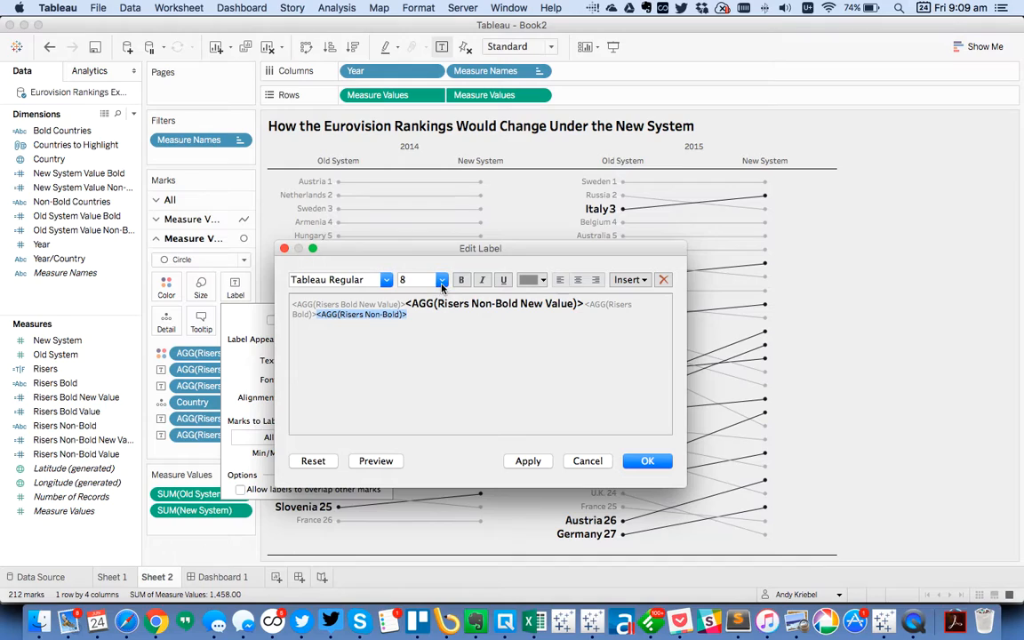
pyautogui.click(442, 281)
pyautogui.click(388, 283)
pyautogui.click(387, 282)
pyautogui.click(369, 305)
pyautogui.click(440, 280)
pyautogui.click(411, 331)
pyautogui.click(533, 280)
pyautogui.click(524, 296)
pyautogui.click(528, 461)
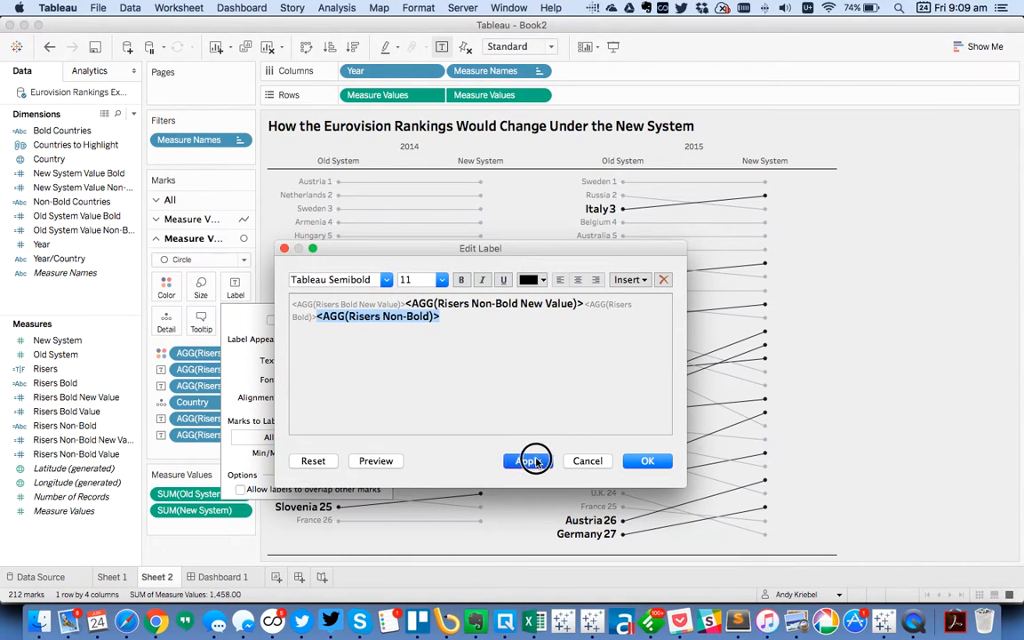
pyautogui.click(647, 460)
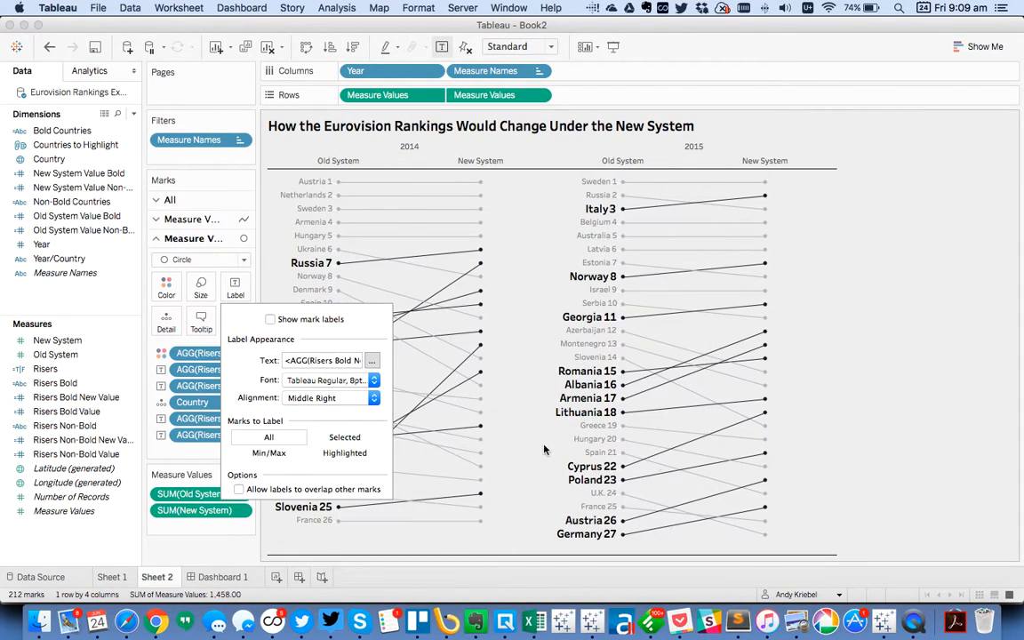
pyautogui.click(518, 410)
# Set the labels of all 2014 New System marks to always show.
pyautogui.moveTo(498, 533); pyautogui.dragTo(482, 183)
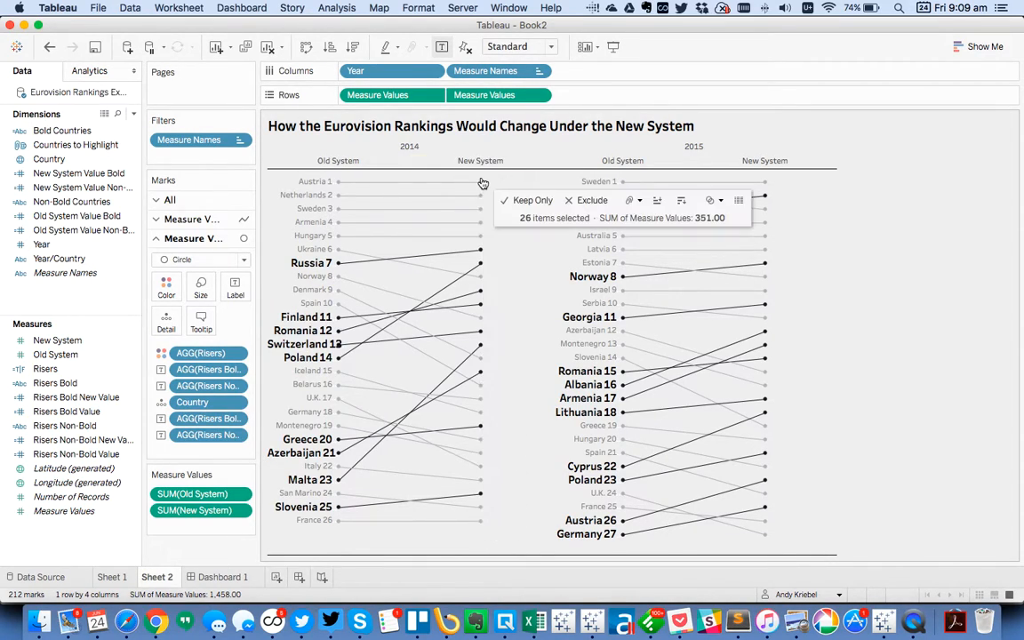
pyautogui.rightClick(481, 182)
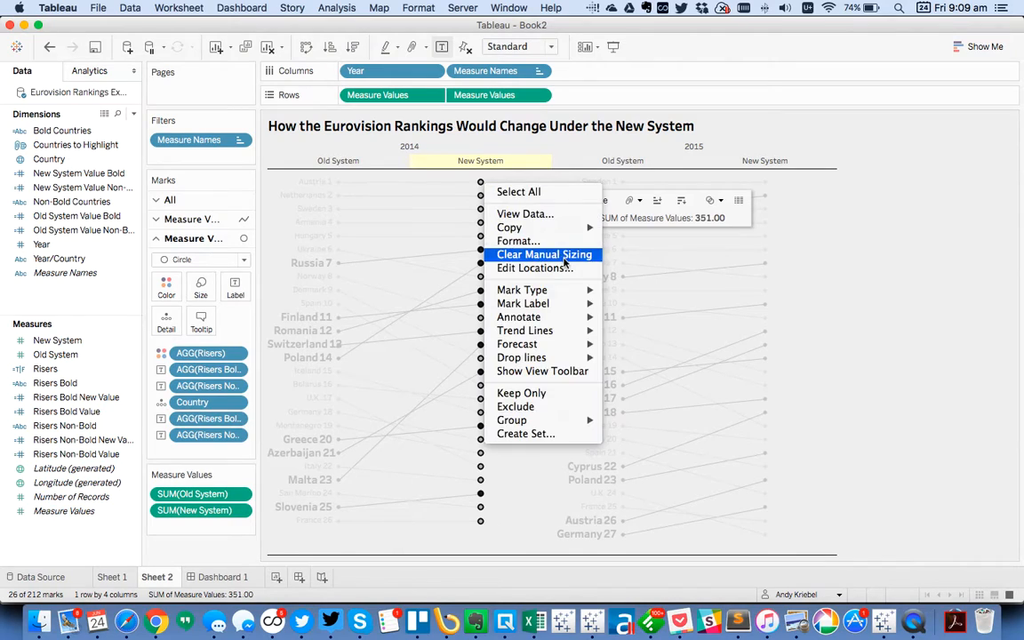
pyautogui.moveTo(542, 303)
pyautogui.click(653, 328)
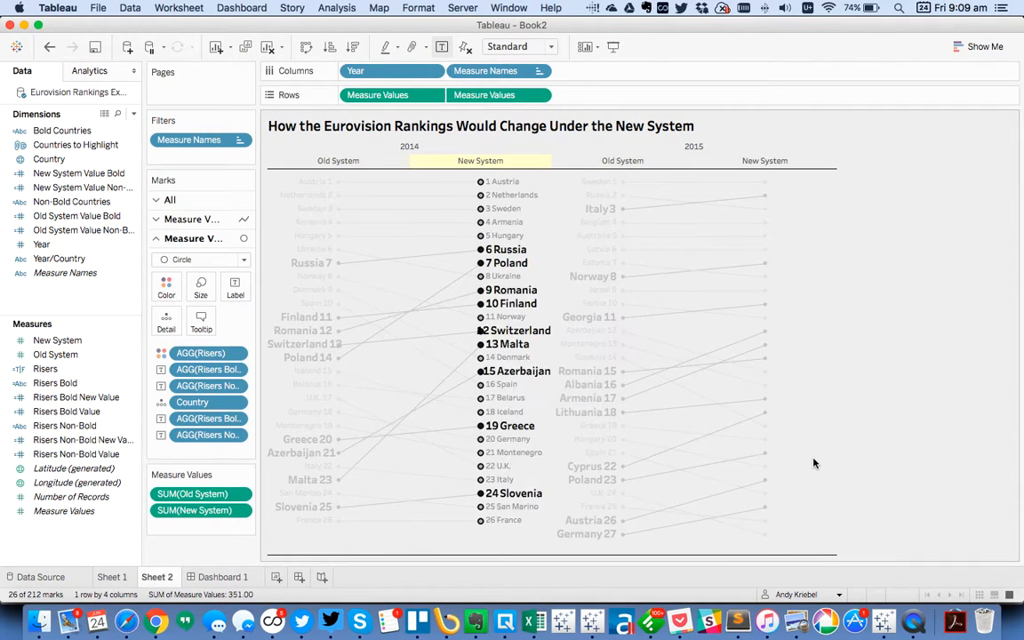
pyautogui.click(812, 456)
# Set the labels of all 2015 New System marks to always show.
pyautogui.moveTo(772, 544); pyautogui.dragTo(772, 169)
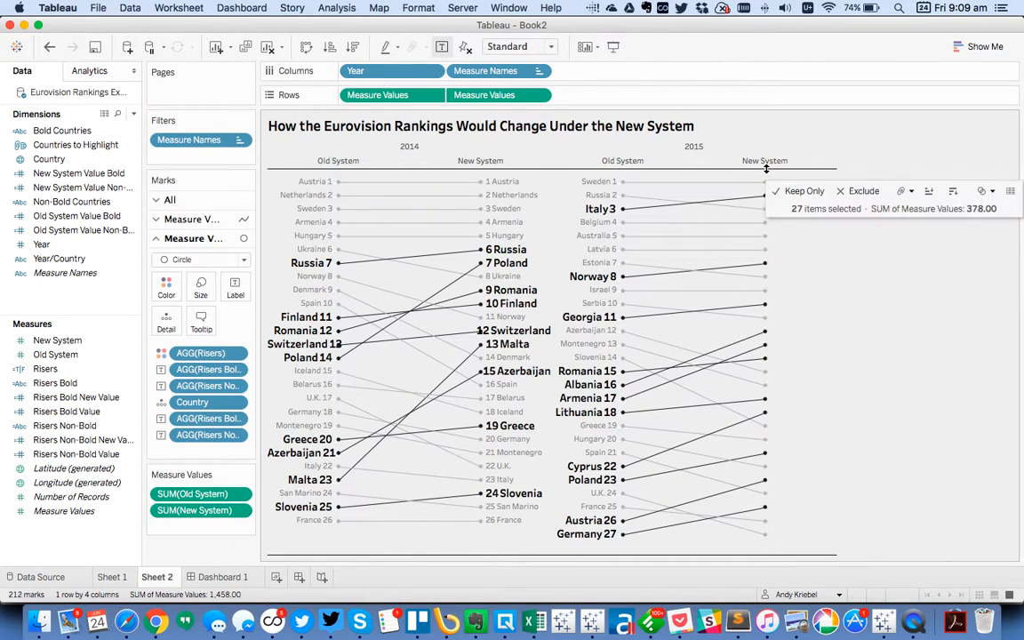
pyautogui.rightClick(767, 290)
pyautogui.moveTo(804, 412)
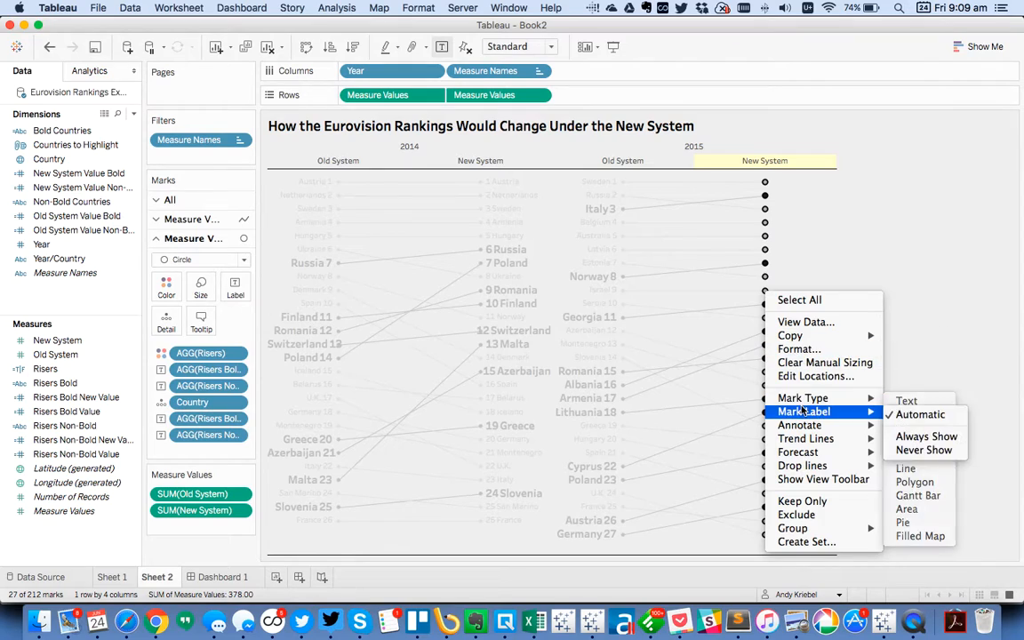
pyautogui.click(924, 437)
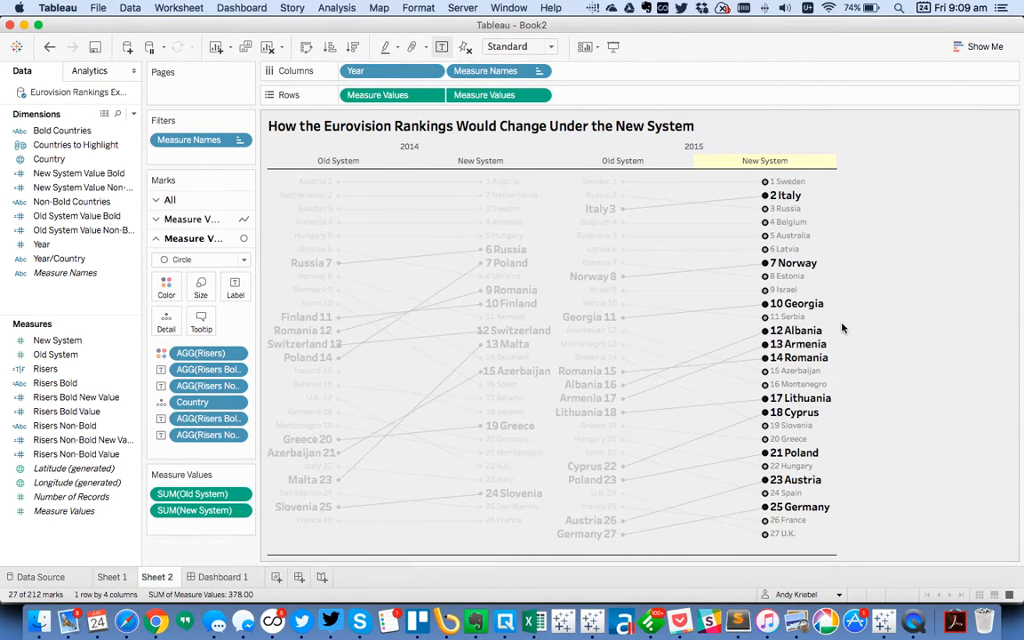
pyautogui.click(851, 327)
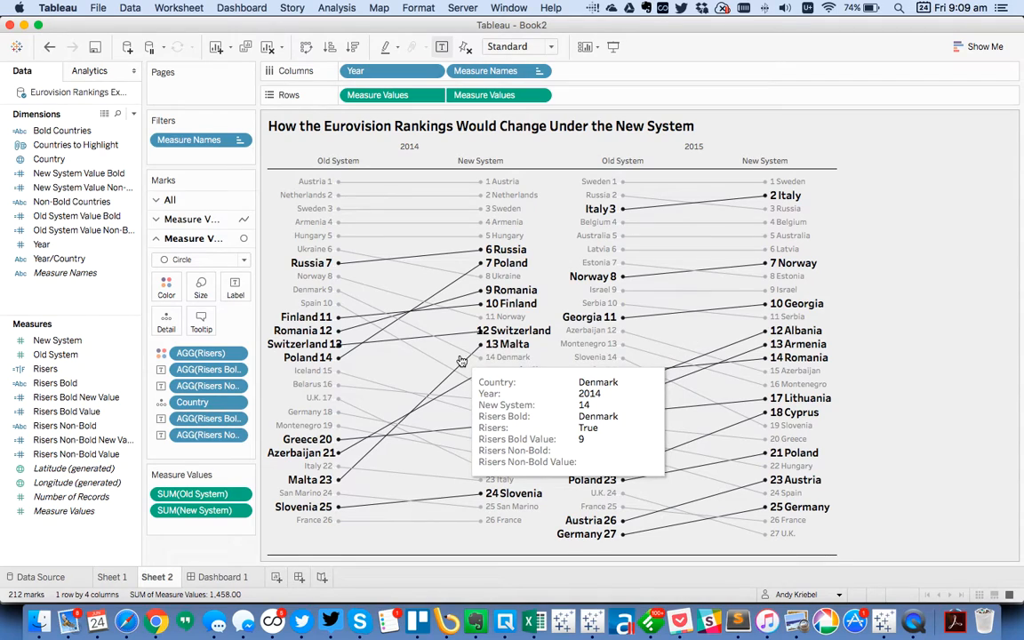
# Check the reference chart's title in Chrome, and reword the Sheet 2 title in Tableau as "Which Countrie Benefit Under the New System".
pyautogui.press('super+Tab')
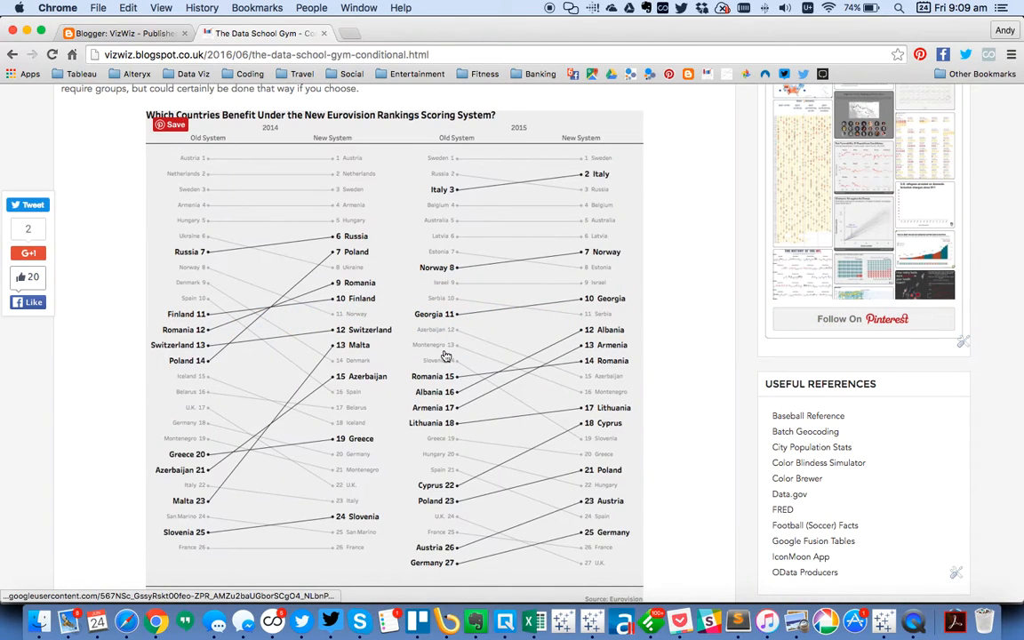
pyautogui.scroll(2, 445, 356)
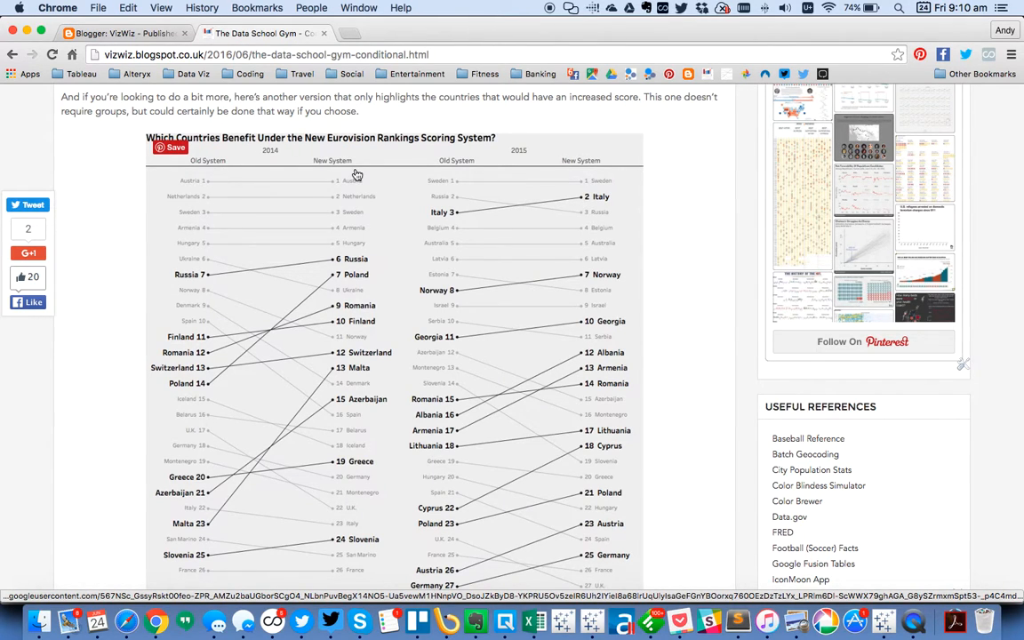
pyautogui.press('super+Tab')
pyautogui.doubleClick(307, 126)
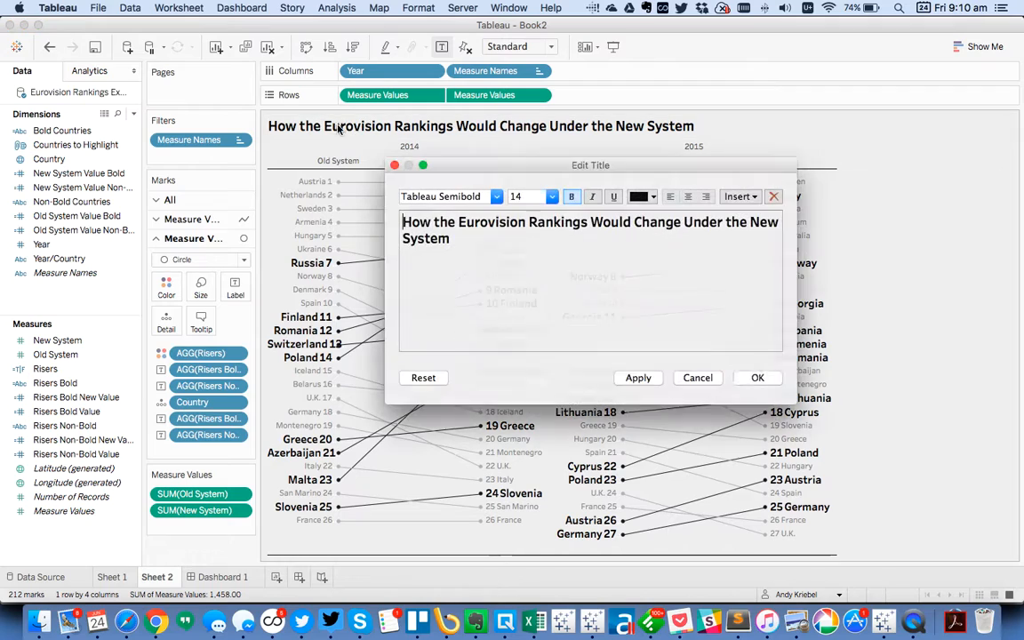
pyautogui.write('Which Cou')
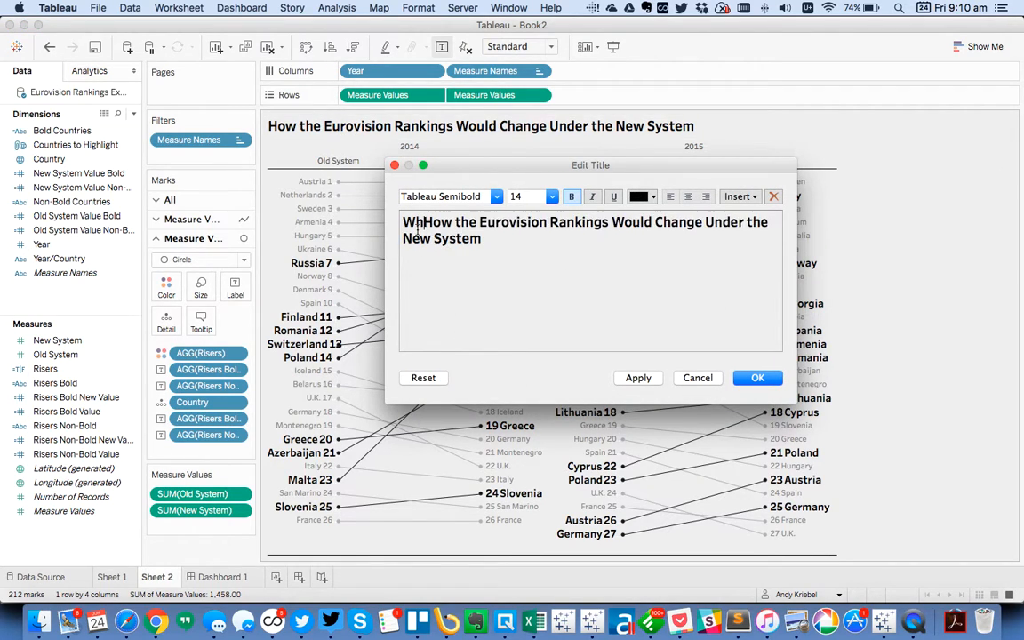
pyautogui.write('ntrie Benefit')
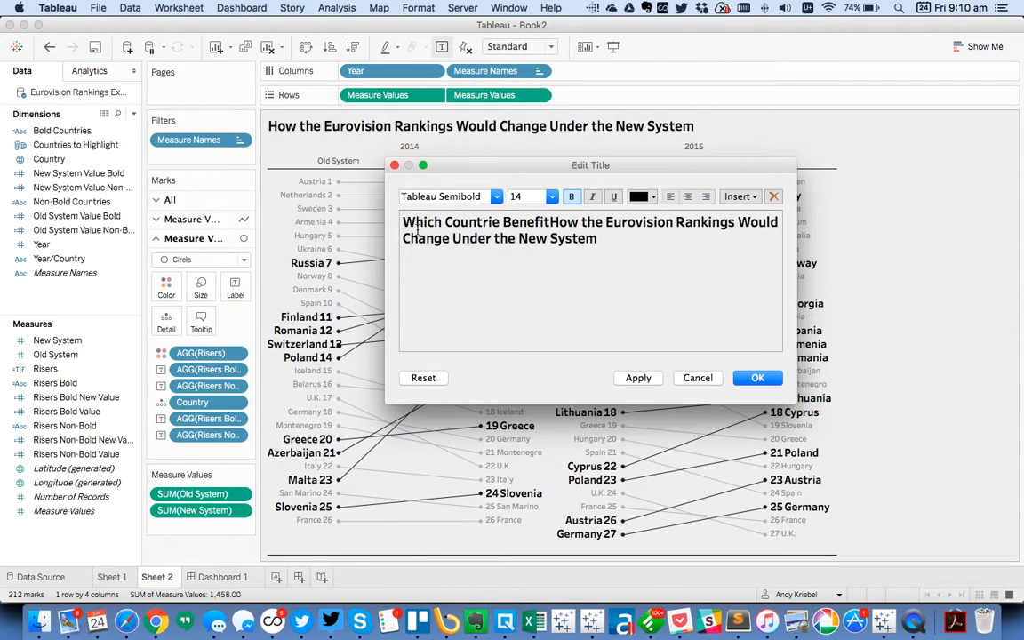
pyautogui.keyDown('shift'); pyautogui.click(495, 239); pyautogui.keyUp('shift')
pyautogui.press('BackSpace')
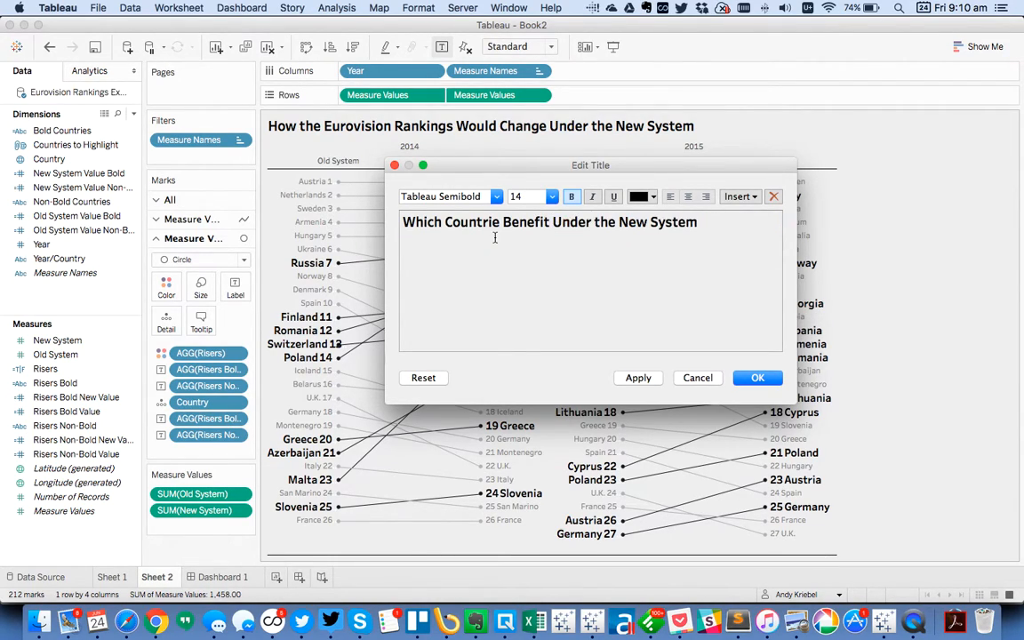
# Recheck the reference title in Chrome and extend the sheet title to "Which Countrie Benefit Under the New Eurovision Ranking Scoring System?".
pyautogui.click(619, 223)
pyautogui.press('super+Tab')
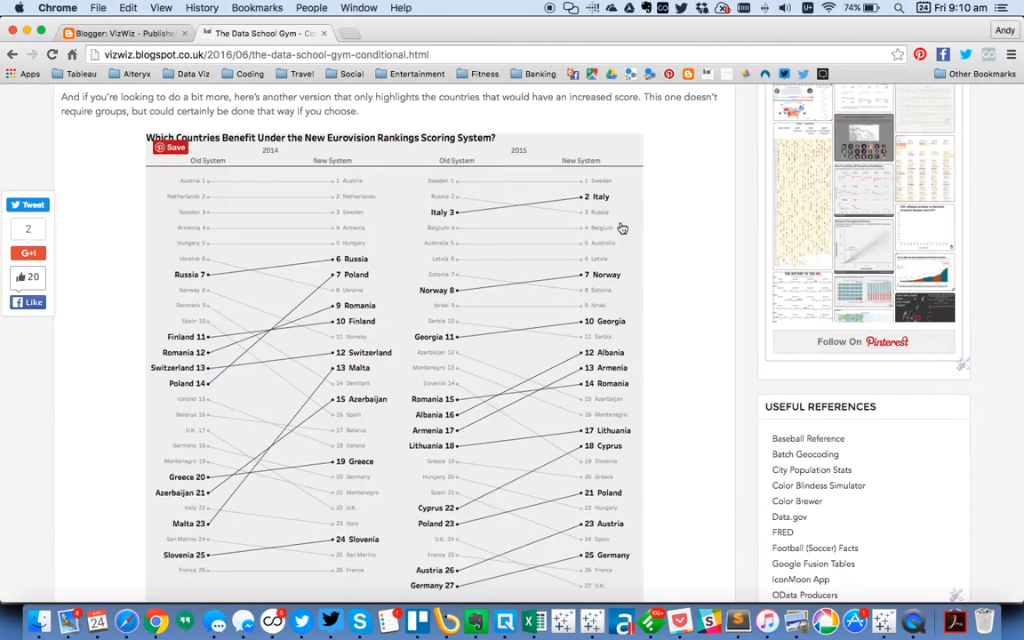
pyautogui.press('super+Tab')
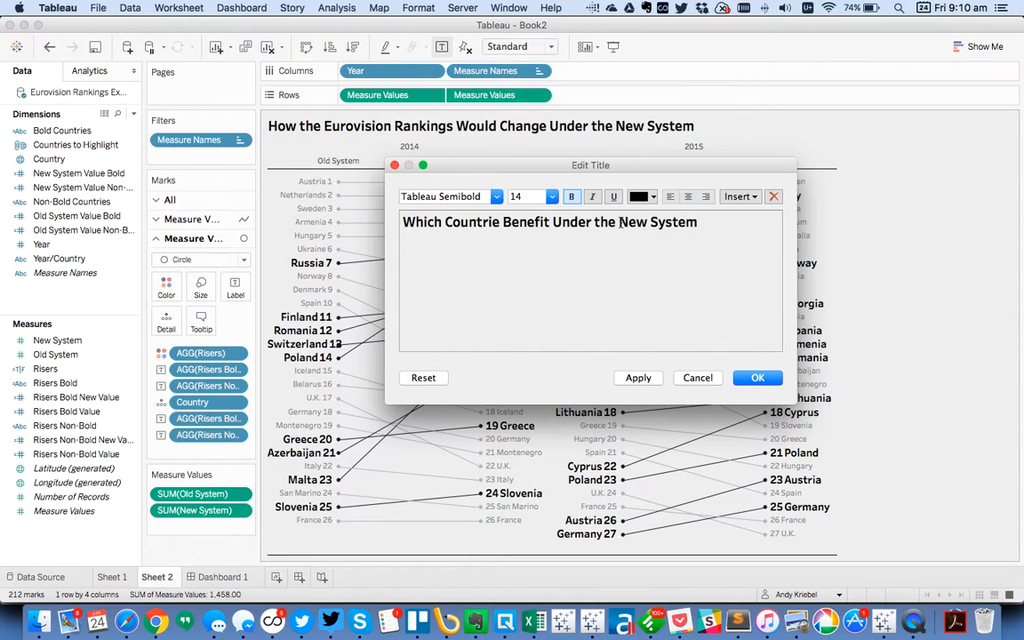
pyautogui.write('Eur')
pyautogui.write('ovision ')
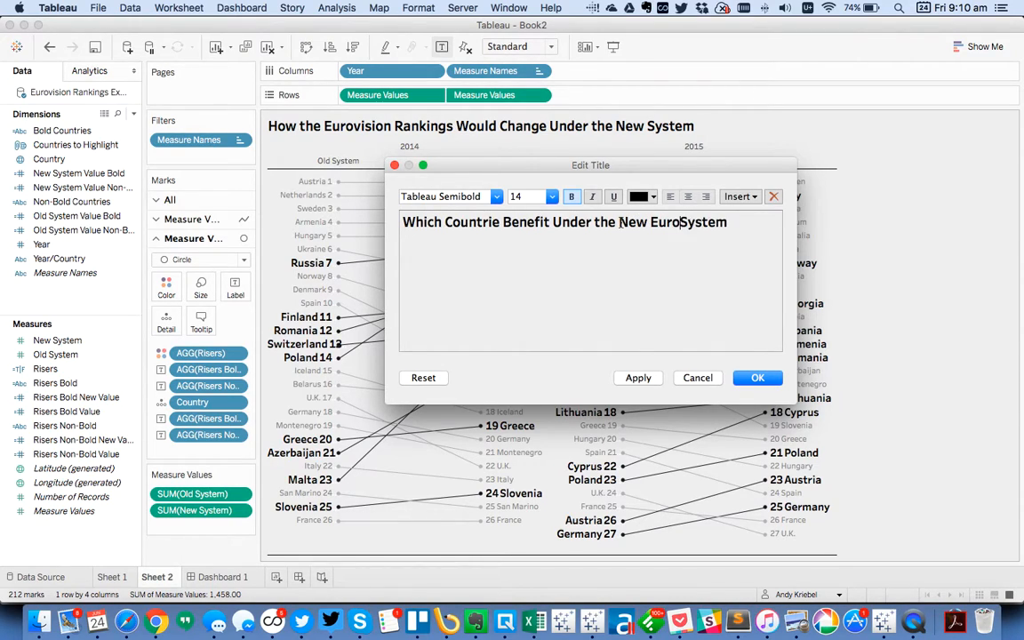
pyautogui.write('Ranking Scoring')
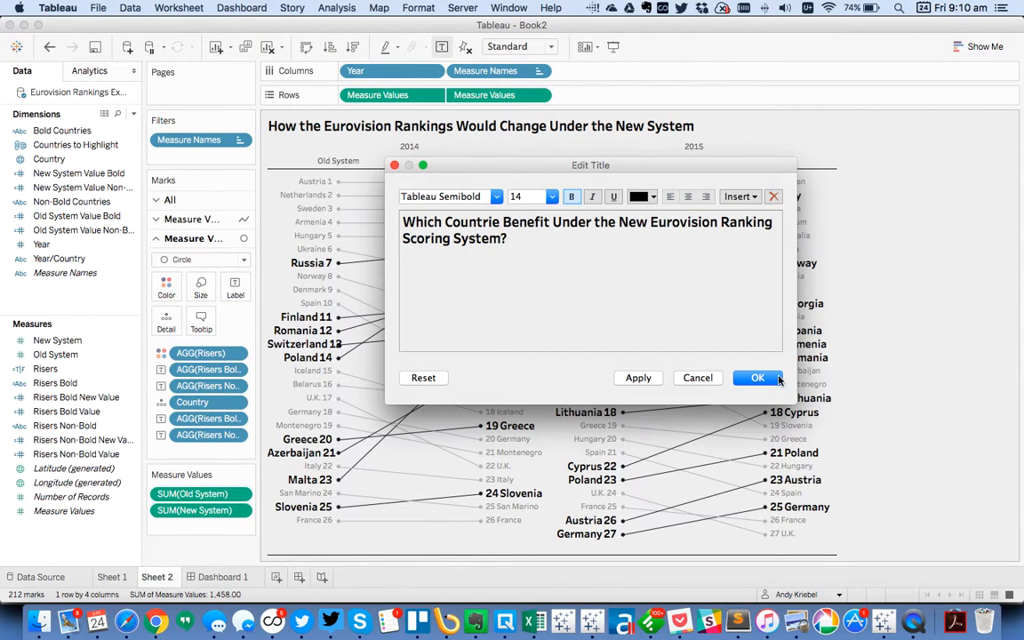
pyautogui.click(776, 379)
# Duplicate Dashboard 1.
pyautogui.click(242, 577)
pyautogui.rightClick(242, 577)
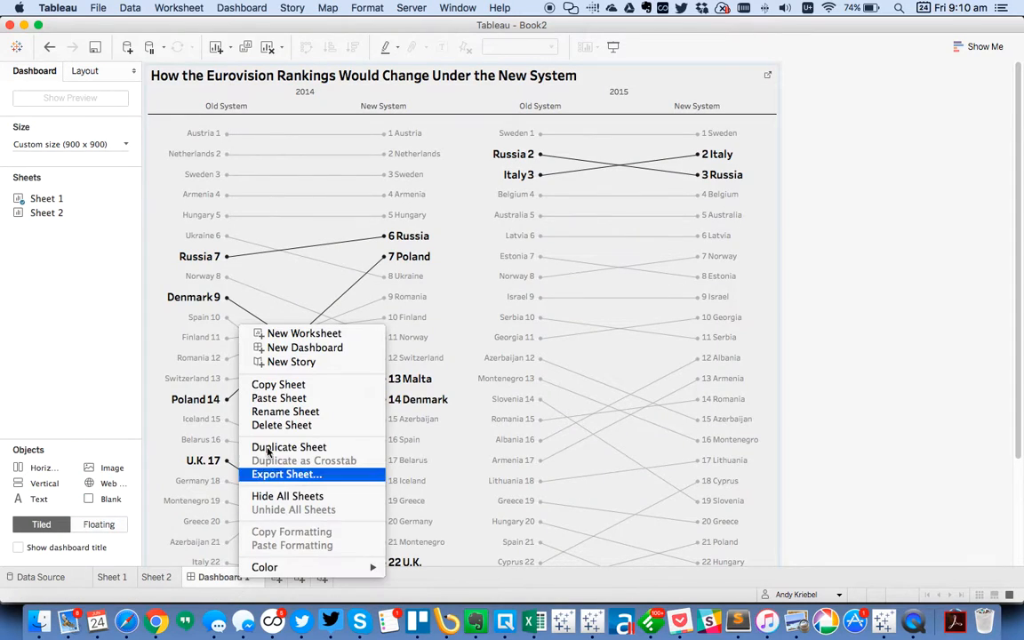
pyautogui.click(271, 448)
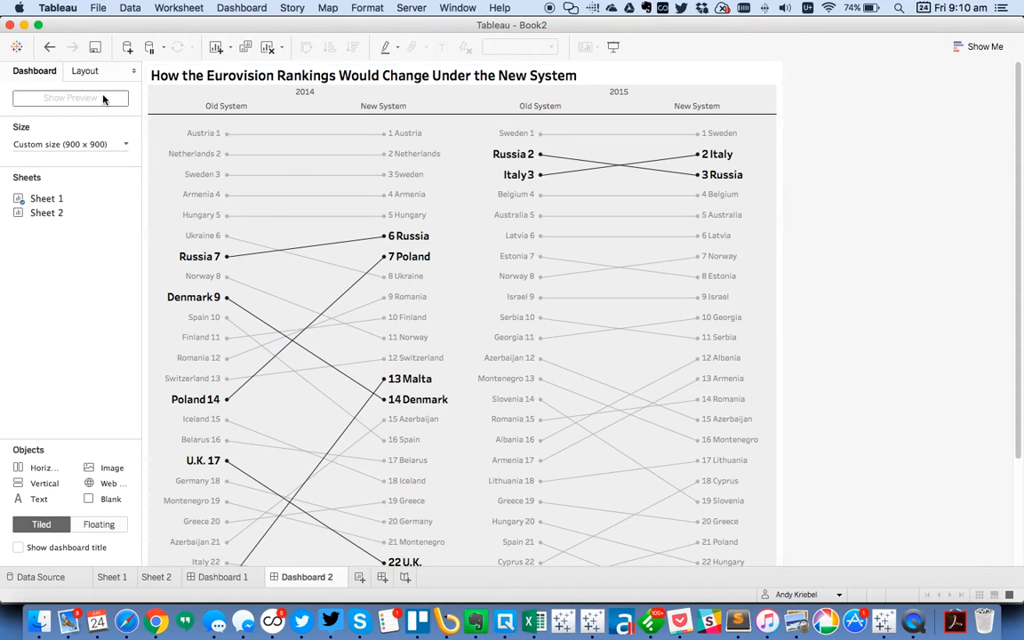
# Set the default shading of the duplicated dashboard to the recently used light grey.
pyautogui.click(243, 7)
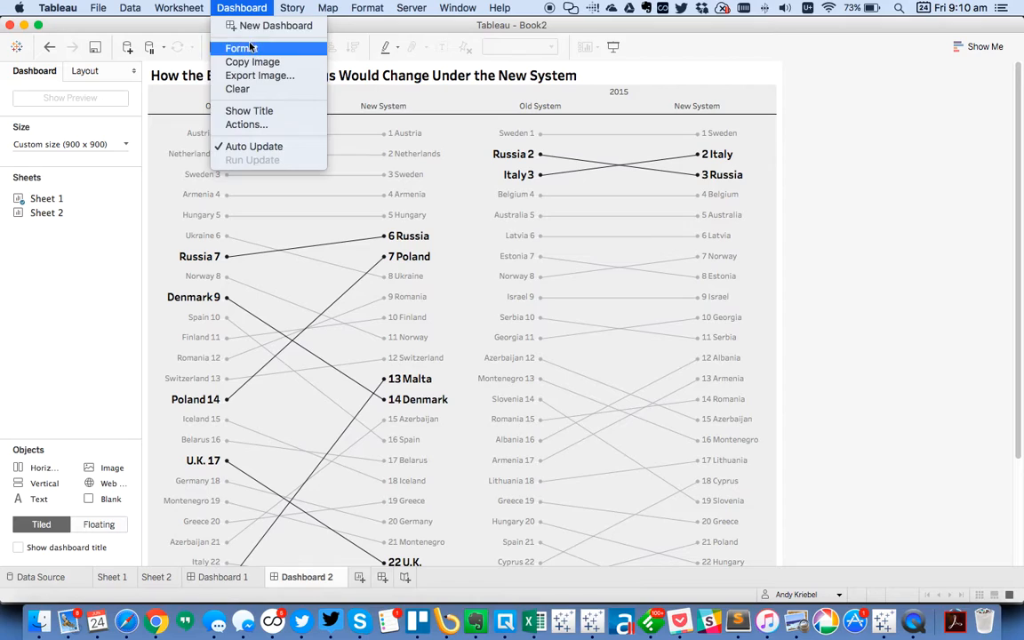
pyautogui.click(241, 48)
pyautogui.click(89, 117)
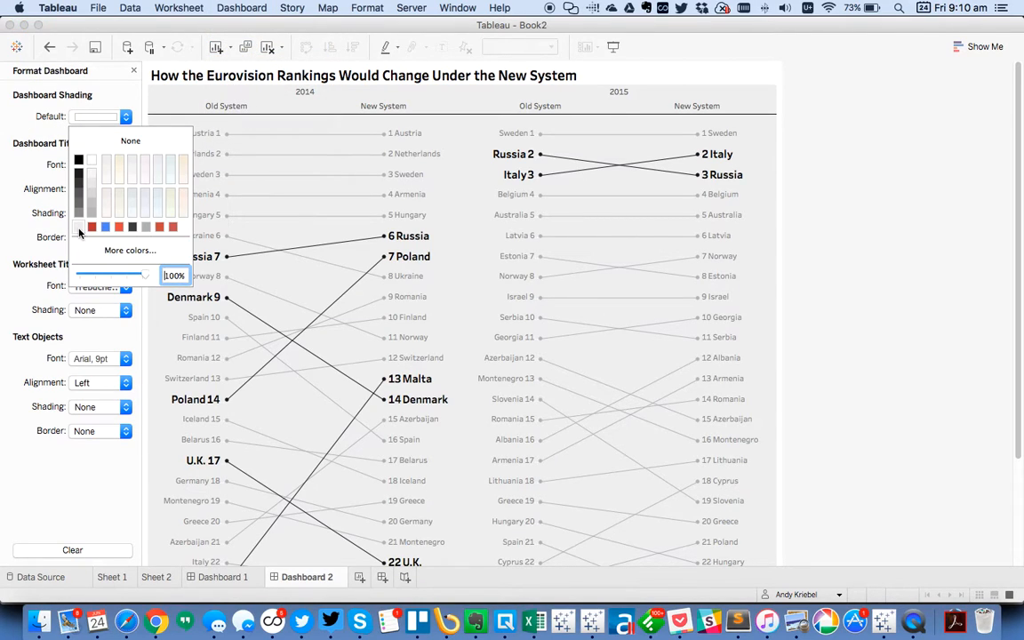
pyautogui.click(78, 229)
pyautogui.click(135, 71)
pyautogui.click(134, 70)
# Add Sheet 2 to the duplicated dashboard and remove the original slope chart from it.
pyautogui.moveTo(53, 212); pyautogui.dragTo(480, 205)
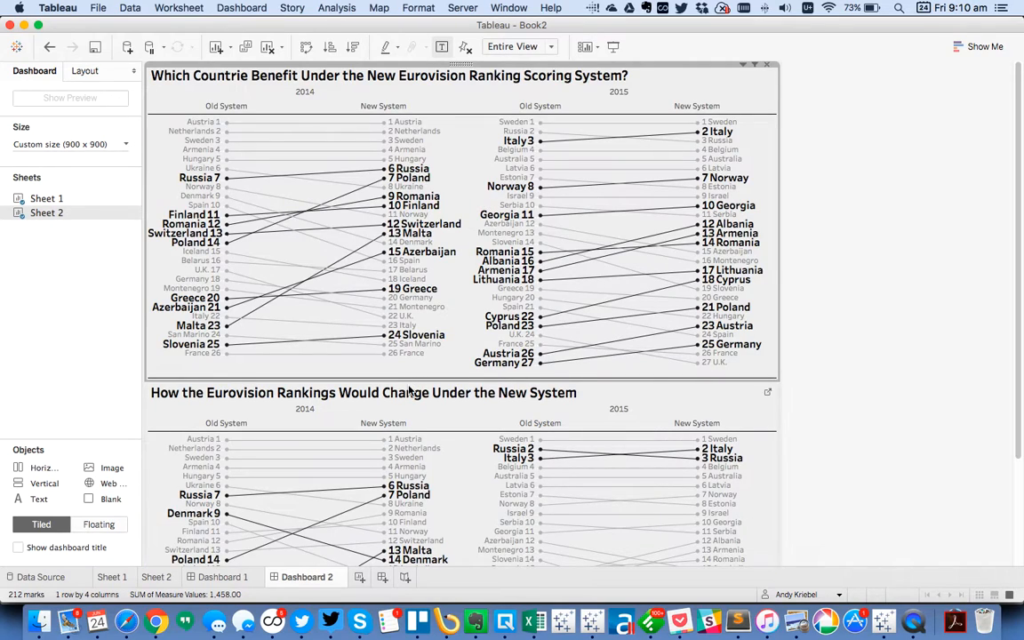
pyautogui.click(695, 391)
pyautogui.click(767, 382)
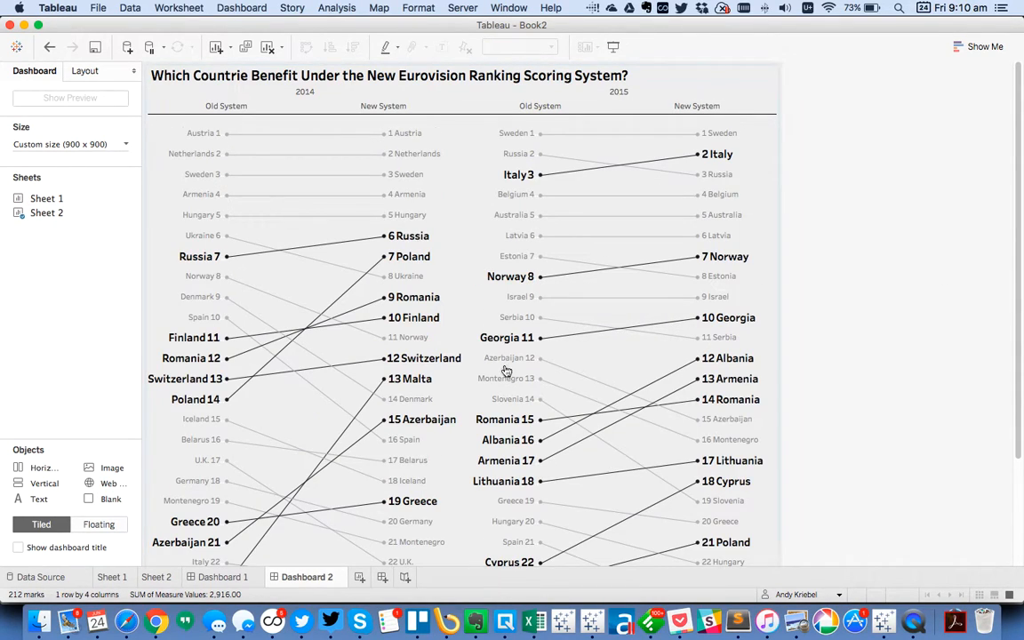
pyautogui.moveTo(1018, 332); pyautogui.dragTo(1010, 147)
# Correct "Countrie" to "Countries" in the dashboard chart's title.
pyautogui.doubleClick(253, 72)
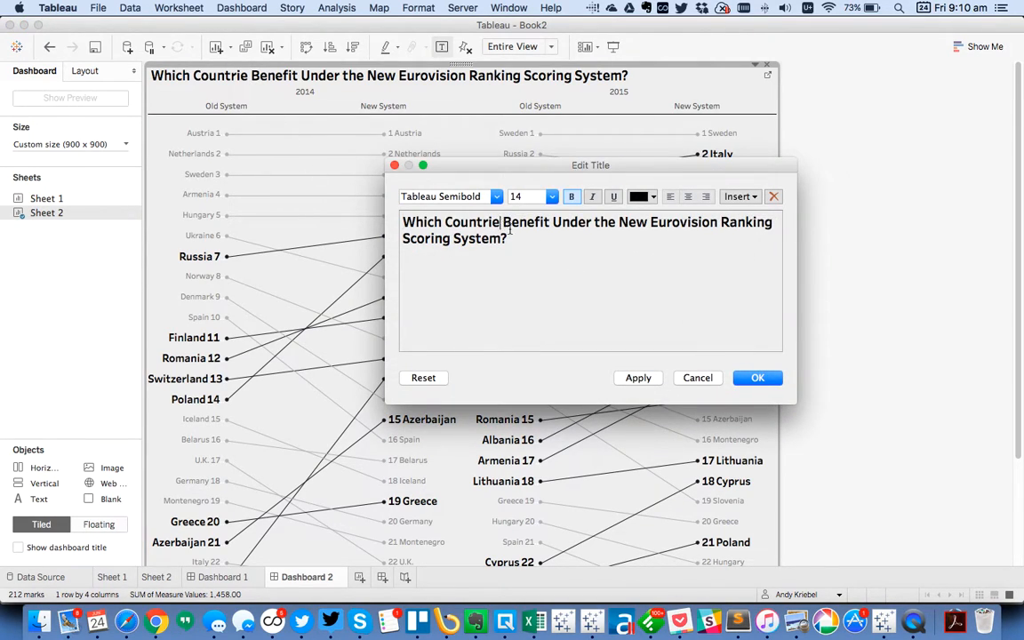
pyautogui.write('s')
pyautogui.click(754, 380)
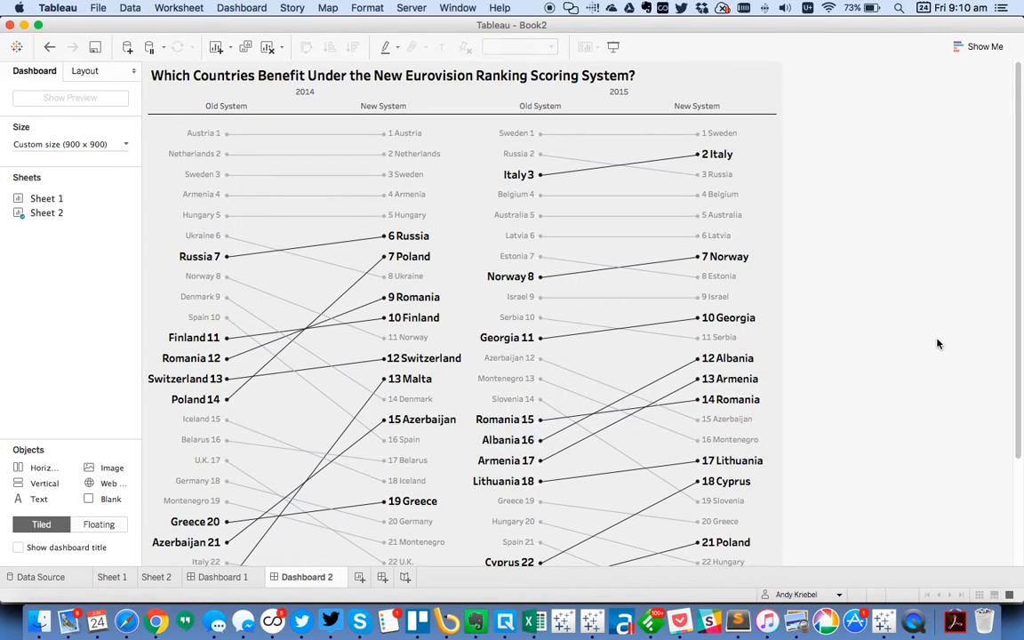